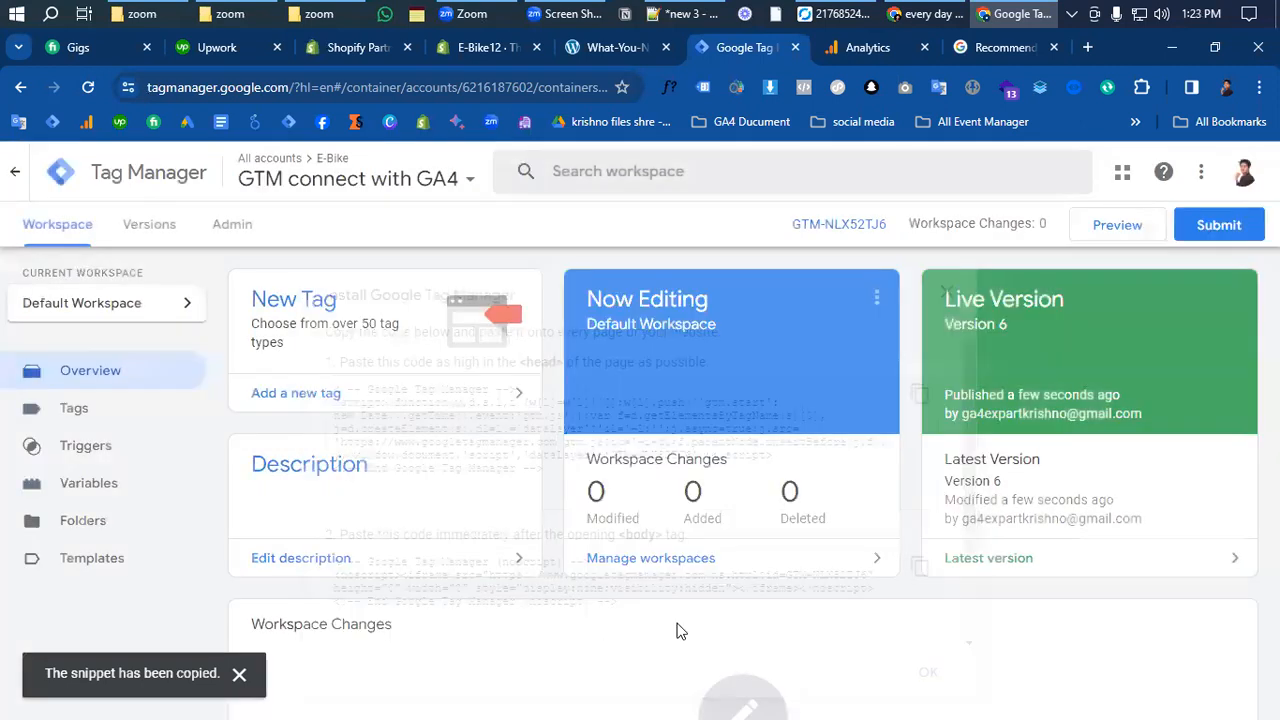
- Switch to the E-Bike12 Shopify store's Themes page showing theme E-bike home4
click(484, 47)
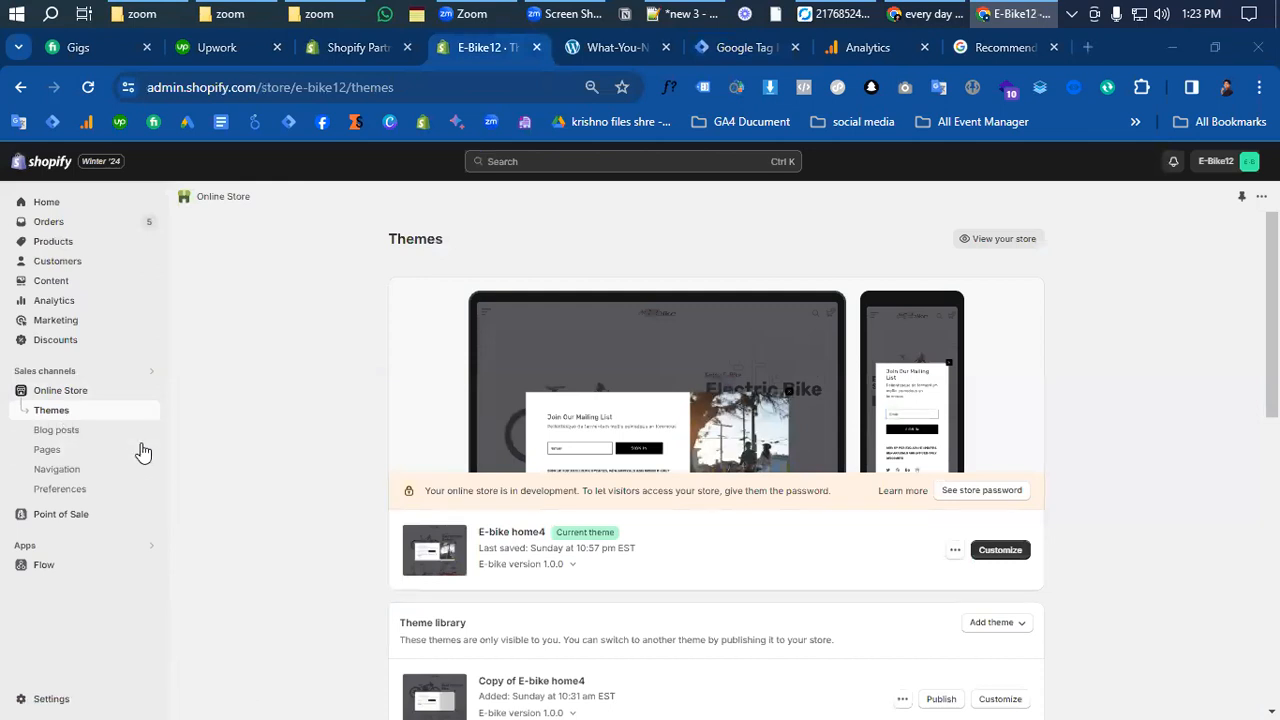
- Open the E-bike home4 theme's theme.liquid and check its GTM-NLX52TJ6 head snippet on lines 7–13
click(955, 549)
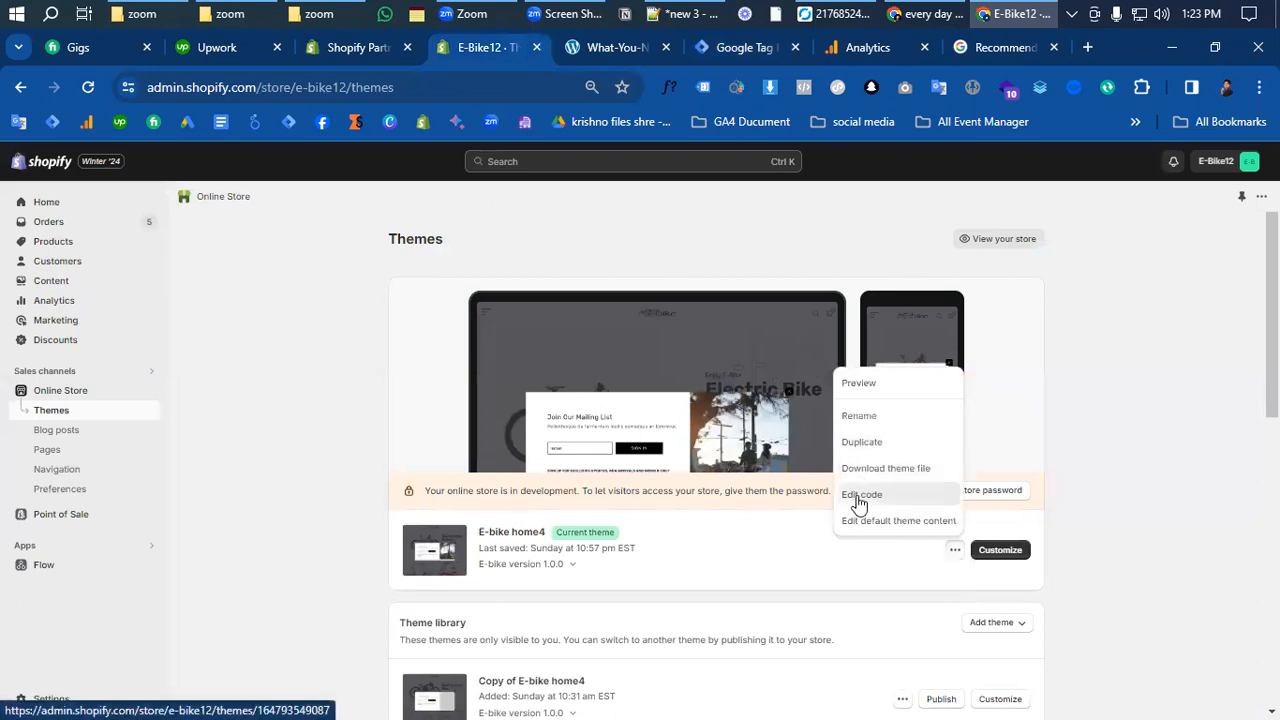
click(857, 500)
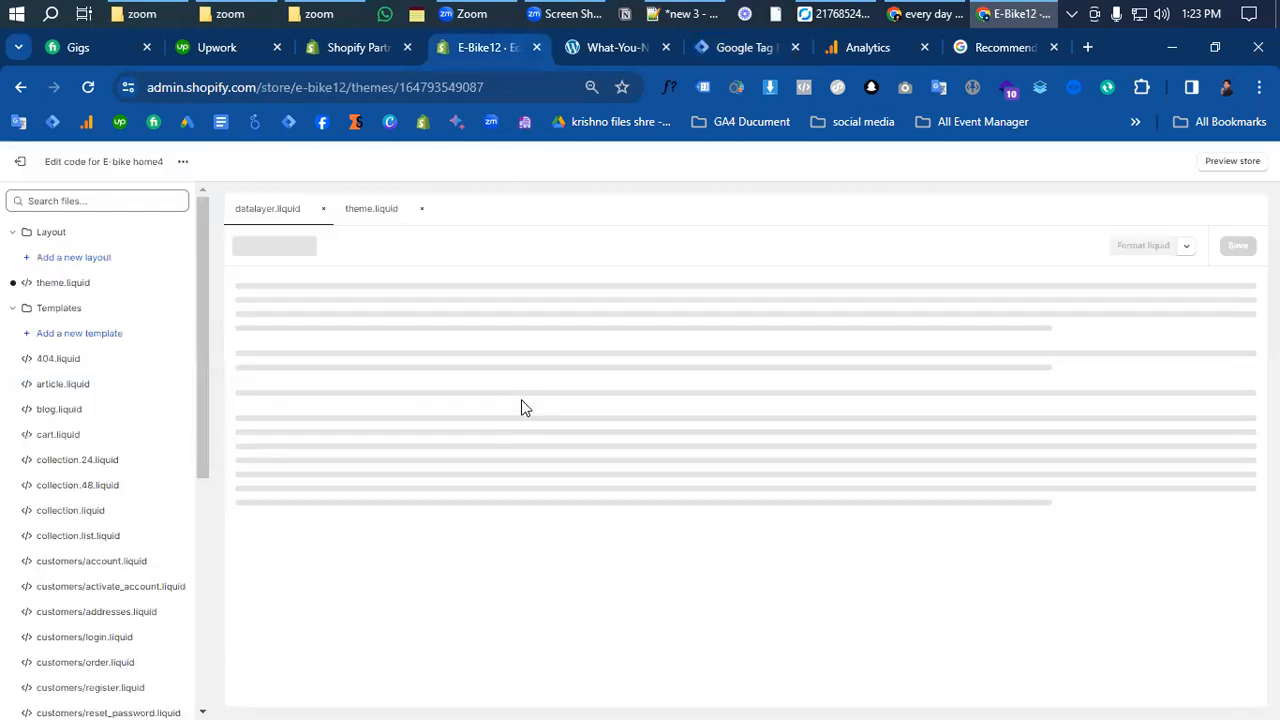
click(368, 211)
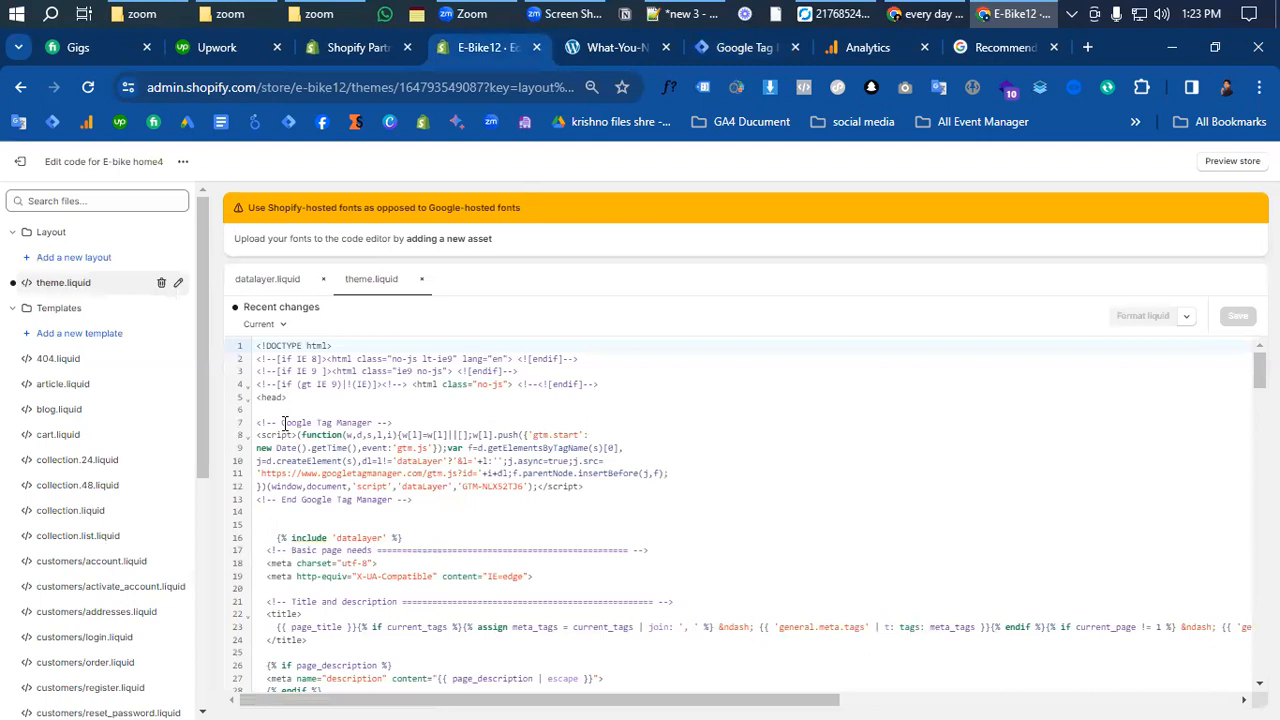
drag(423, 500, 258, 422)
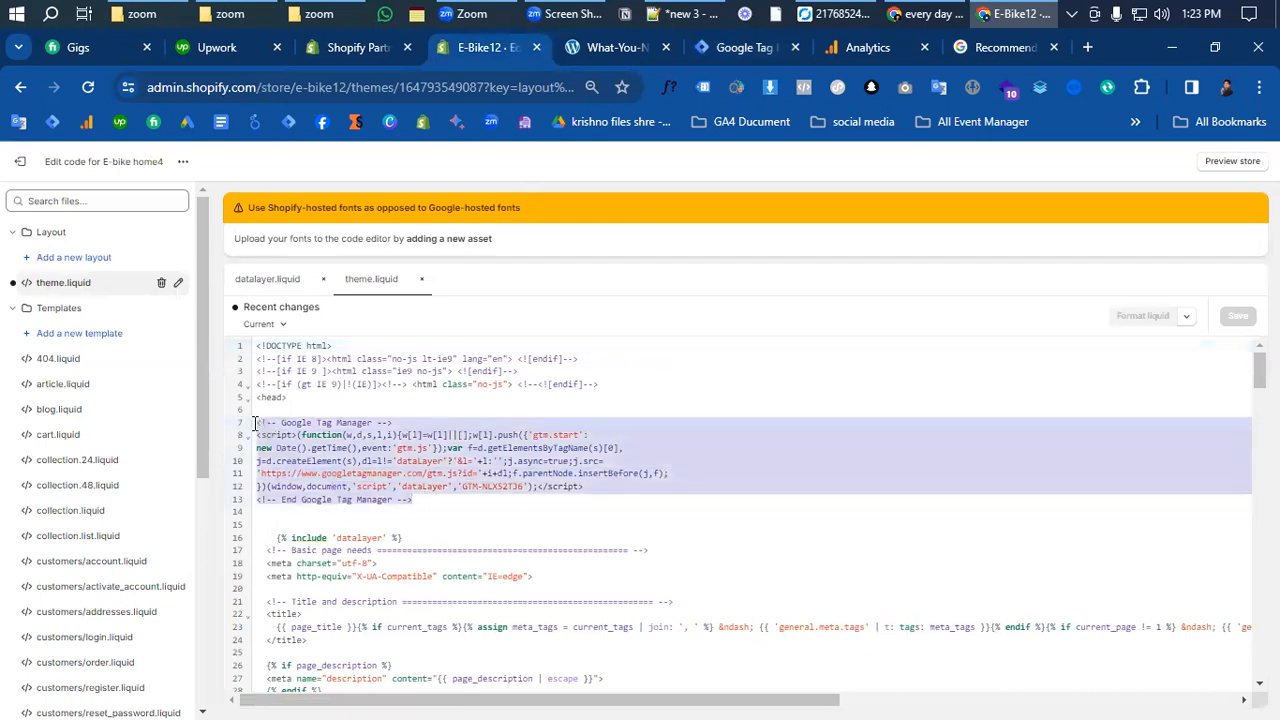
click(495, 537)
click(740, 47)
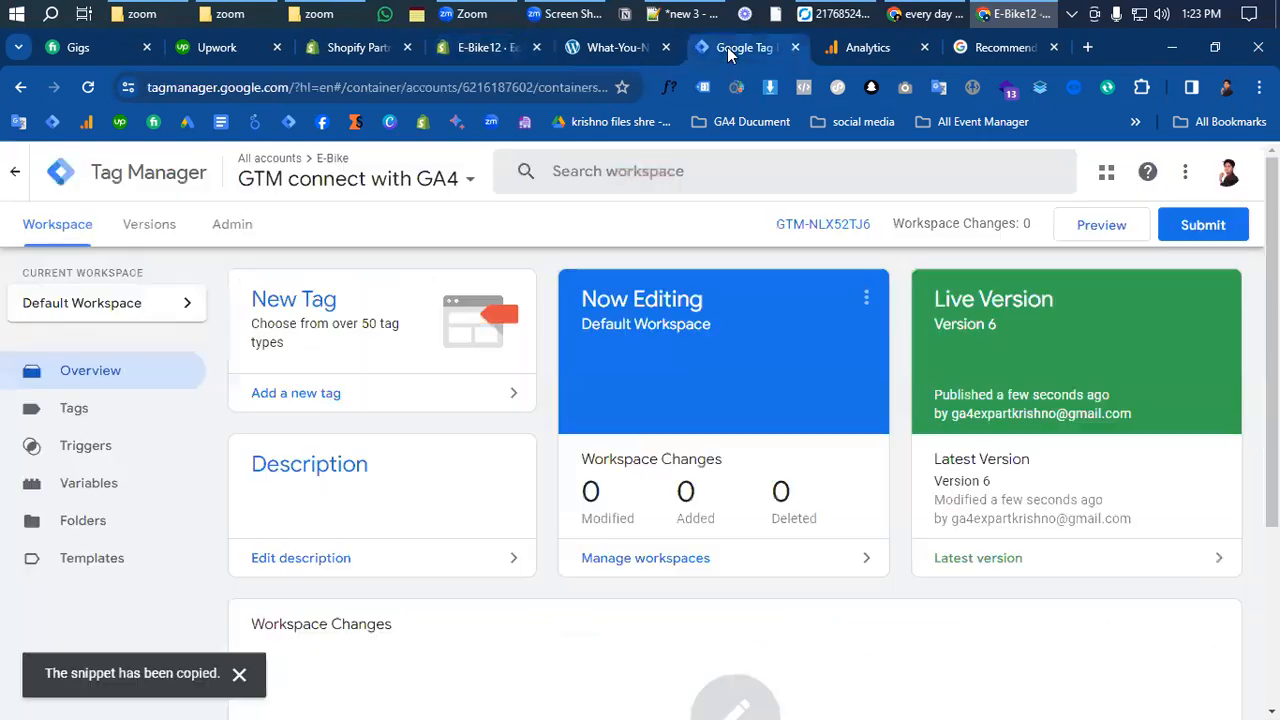
- Show the GTM-NLX52TJ6 container's install head and body snippets
click(811, 236)
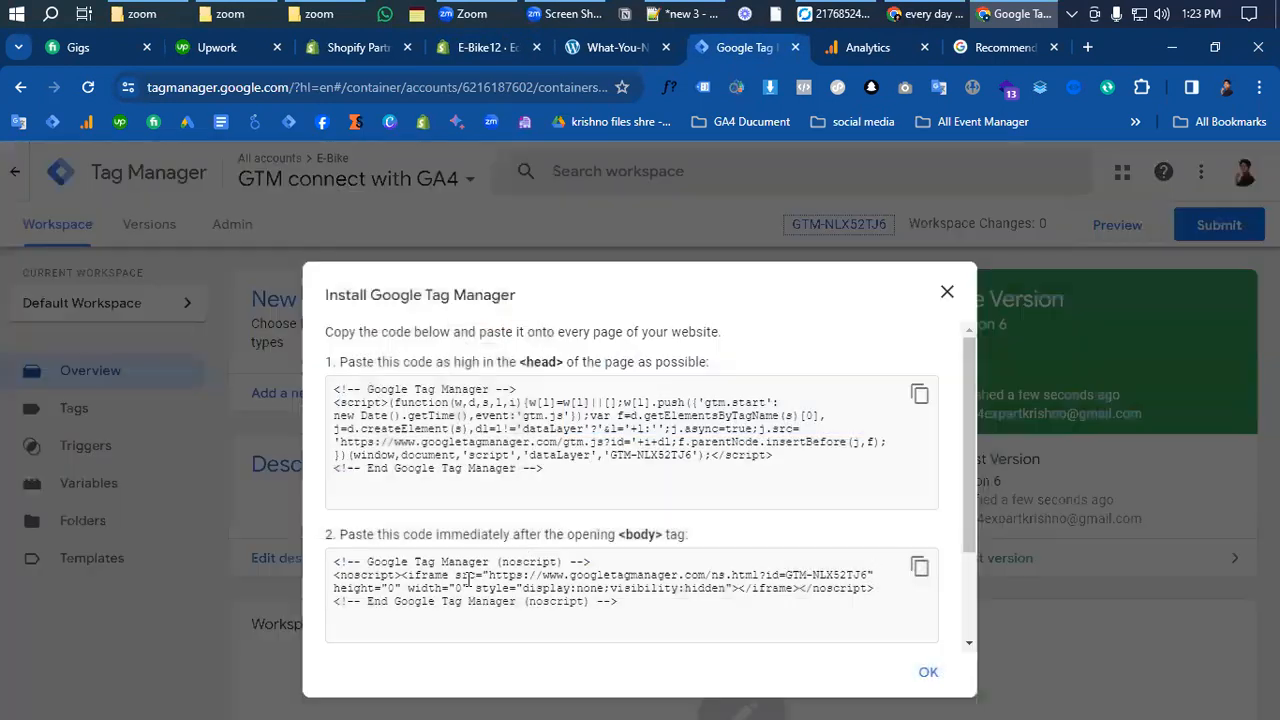
click(609, 47)
click(745, 47)
- Return to the Shopify theme.liquid editor and scroll through its code
click(487, 47)
scroll(474, 474, down, 5)
scroll(474, 474, down, 4)
scroll(540, 430, up, 3)
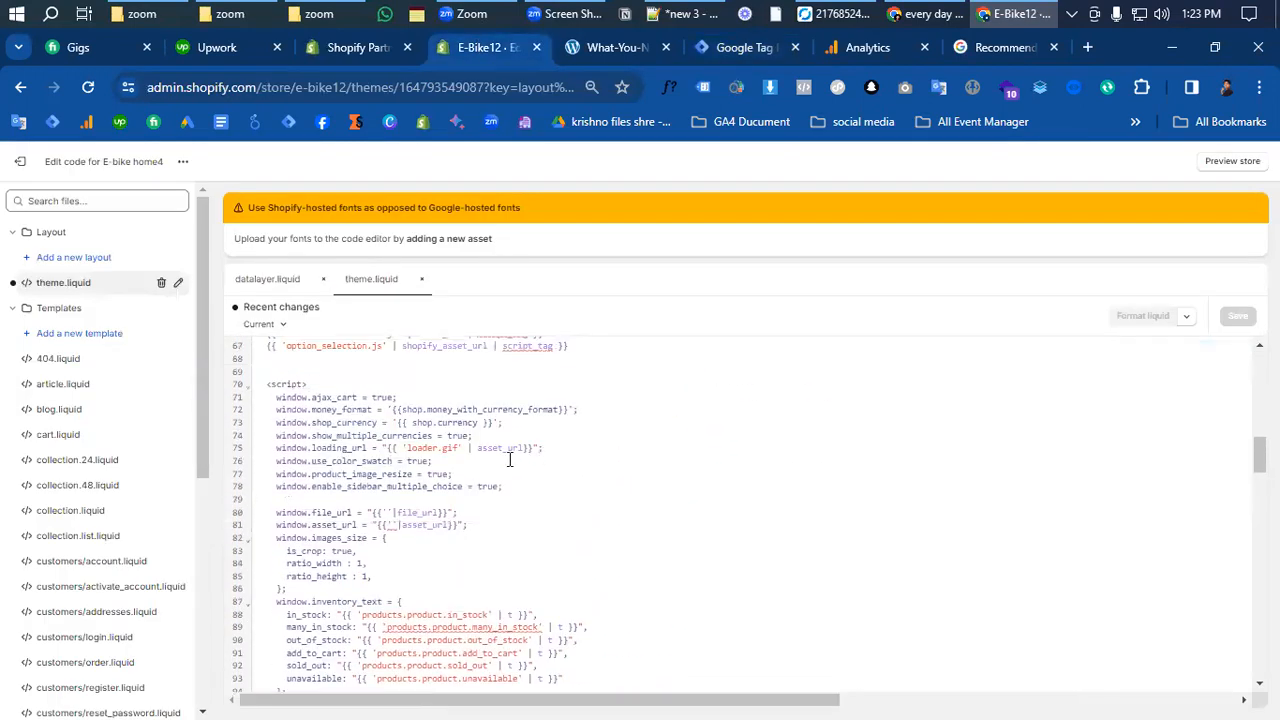
key(ctrl+f)
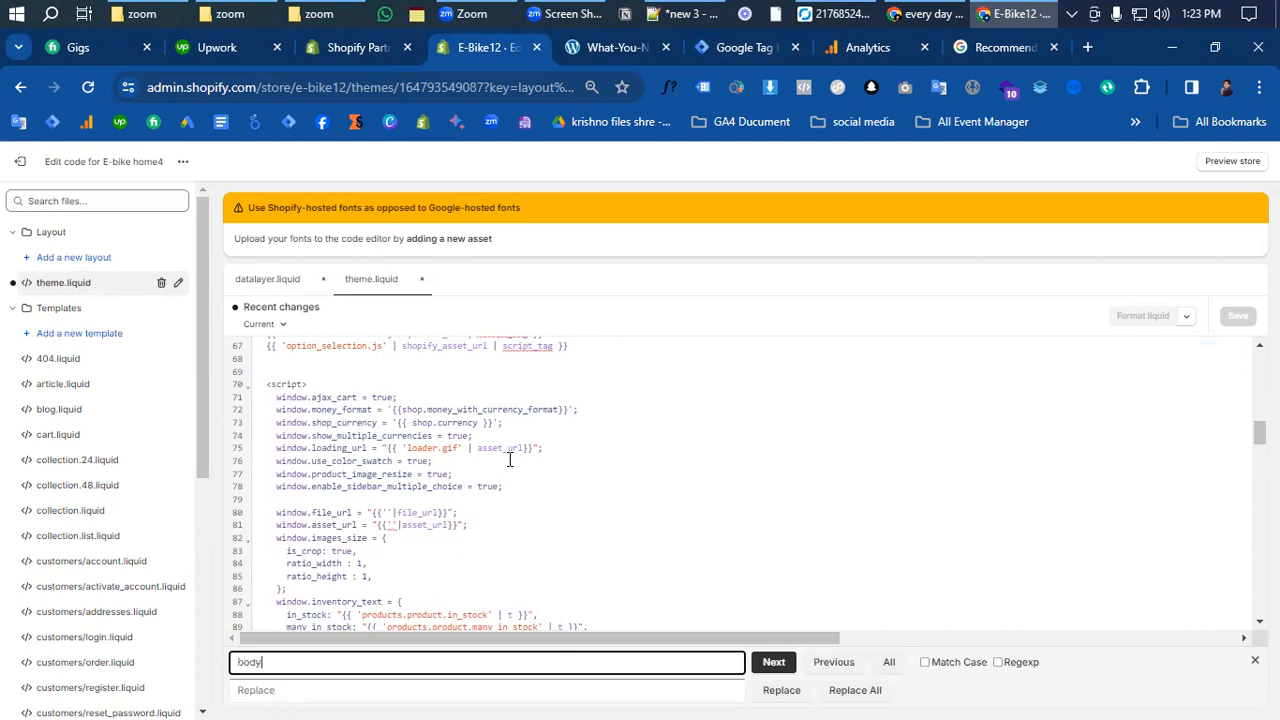
key(Return)
scroll(372, 540, down, 1)
scroll(395, 544, up, 1)
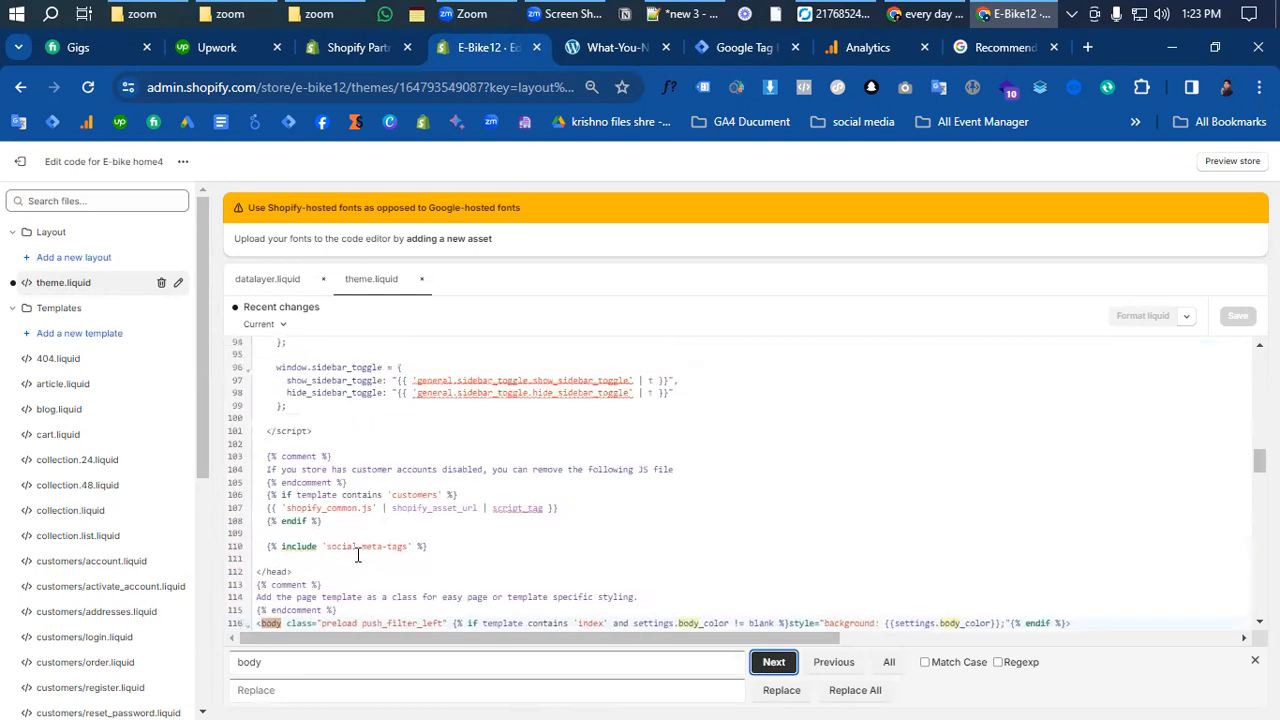
scroll(418, 548, down, 2)
drag(498, 498, 236, 462)
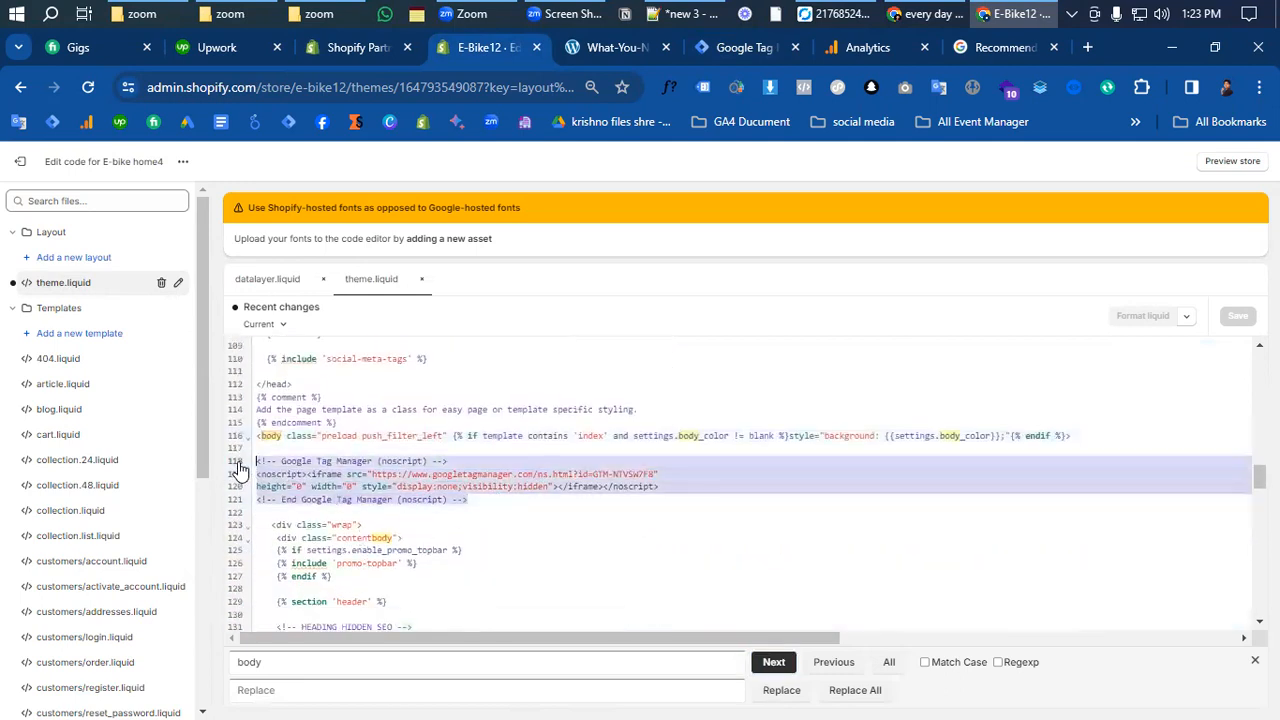
click(560, 560)
scroll(545, 540, up, 6)
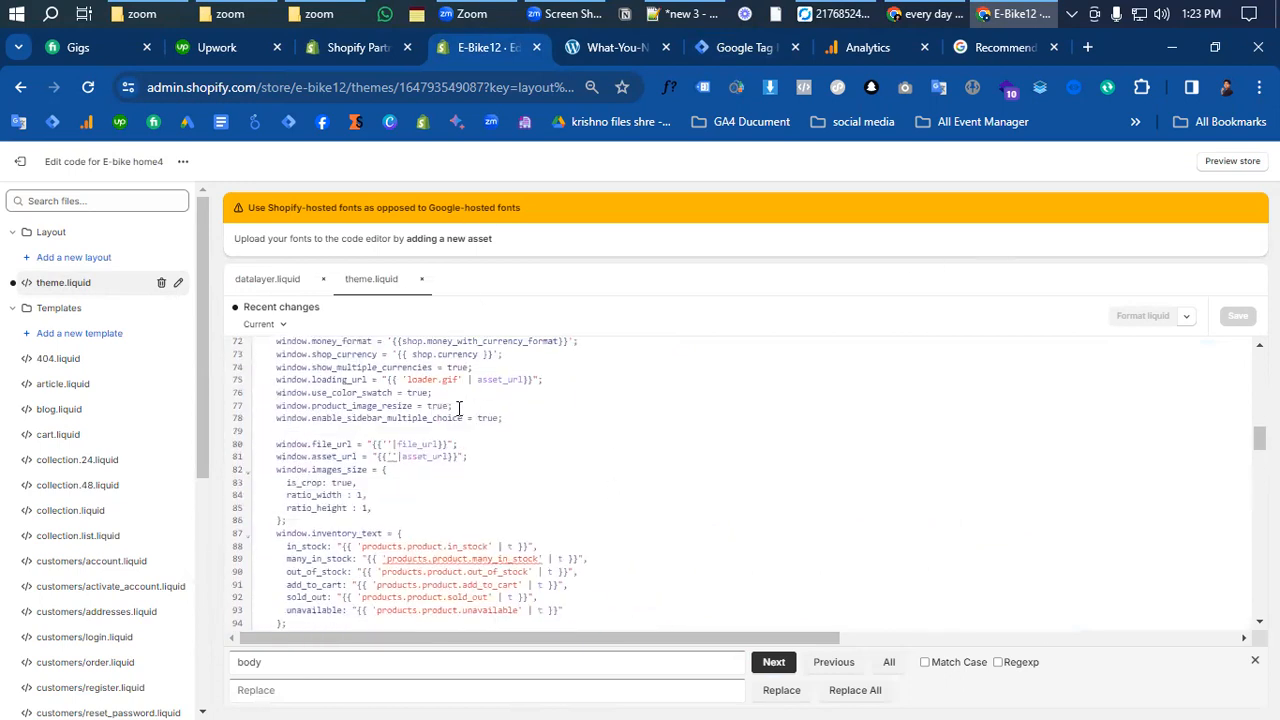
click(258, 279)
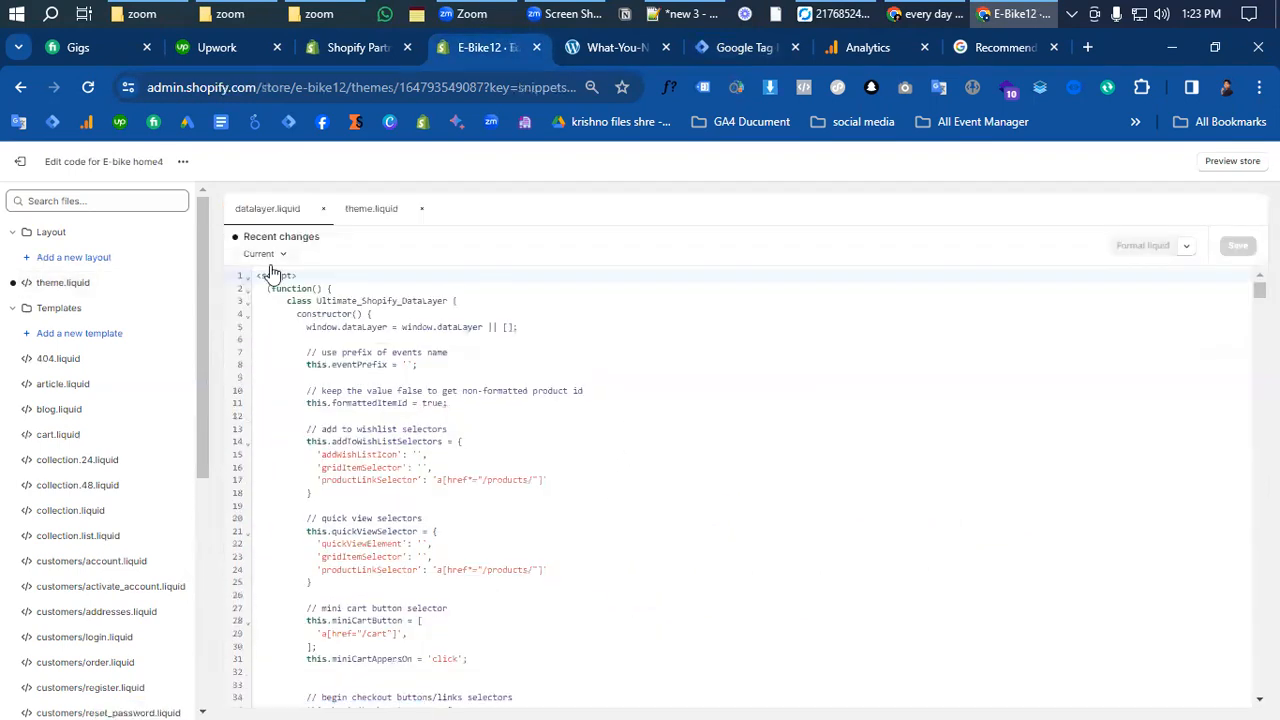
scroll(322, 327, down, 2)
scroll(290, 300, up, 3)
scroll(504, 600, down, 5)
scroll(503, 597, up, 5)
click(414, 212)
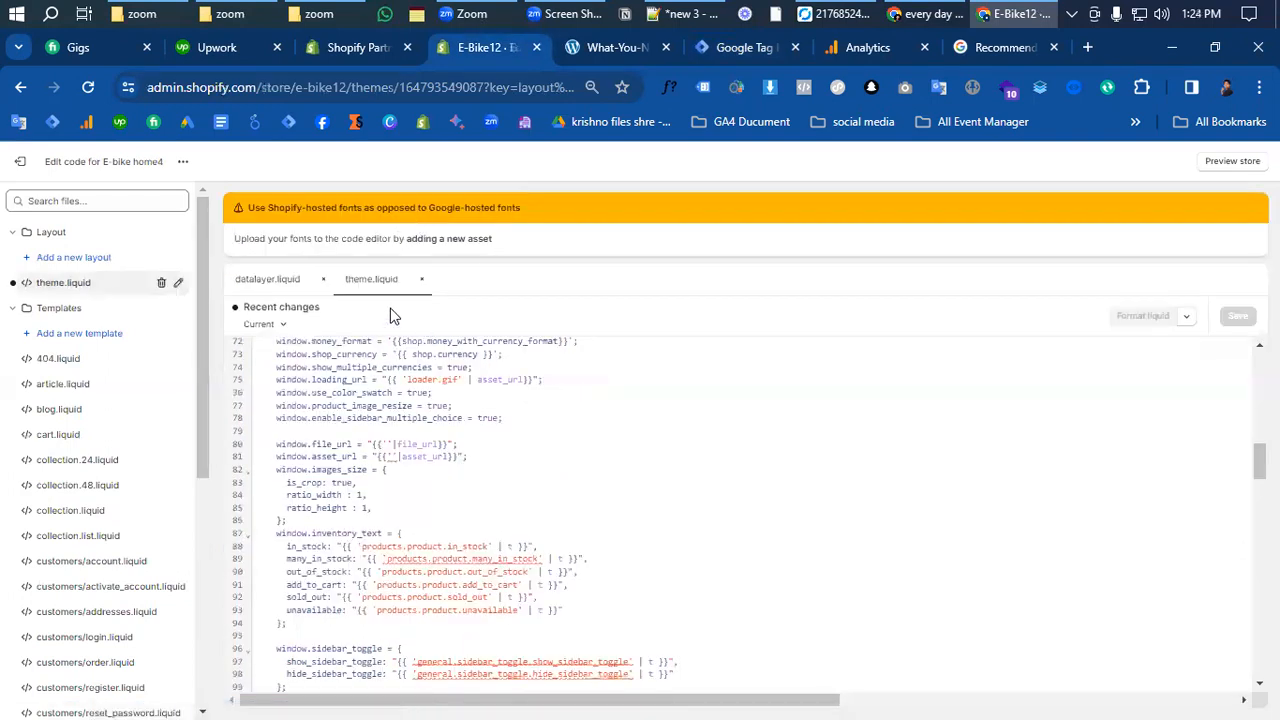
scroll(480, 497, down, 3)
scroll(470, 498, up, 4)
scroll(466, 498, up, 7)
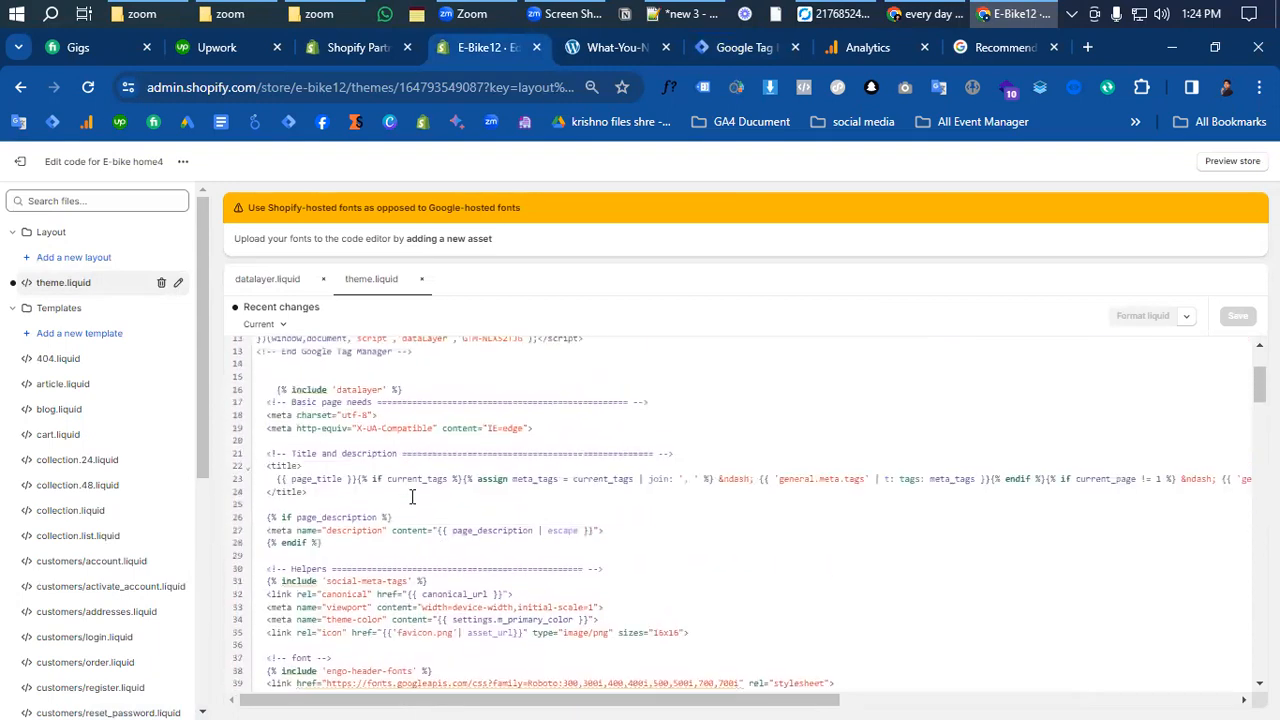
scroll(411, 497, up, 2)
click(18, 161)
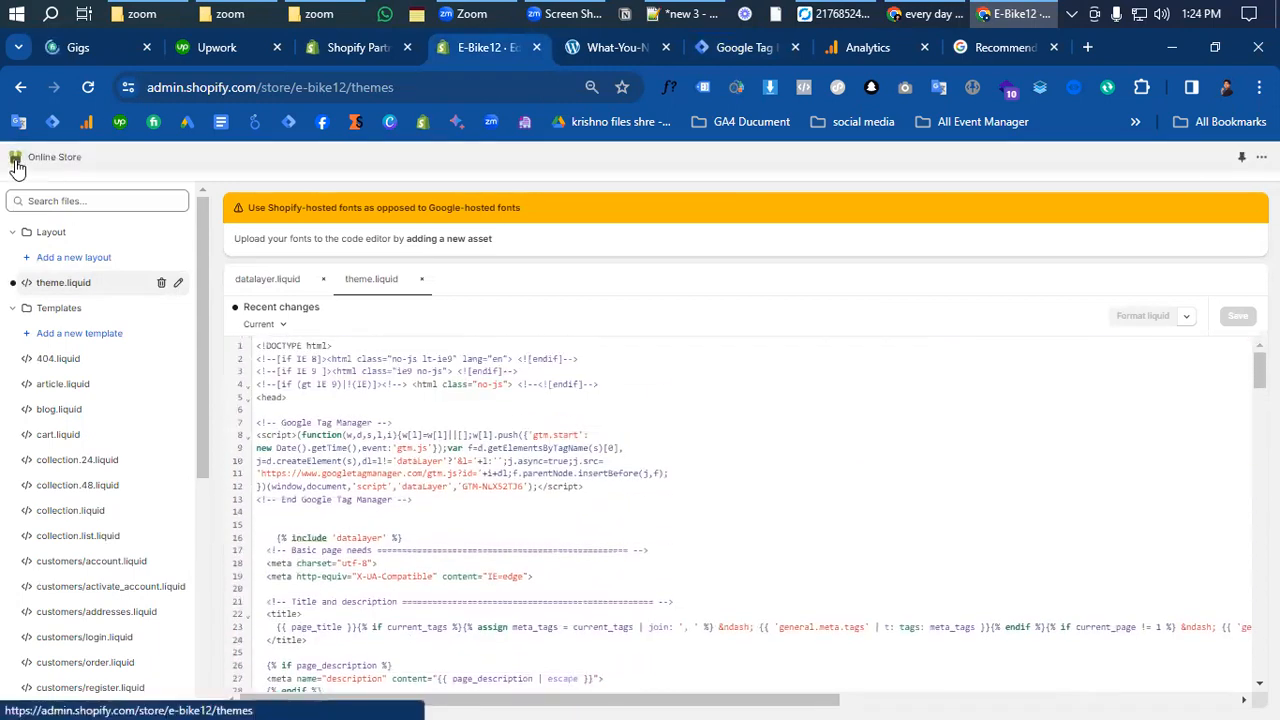
- Review the GTM and DataLayer code in checkout's Order status page Additional scripts, then close Settings
click(22, 696)
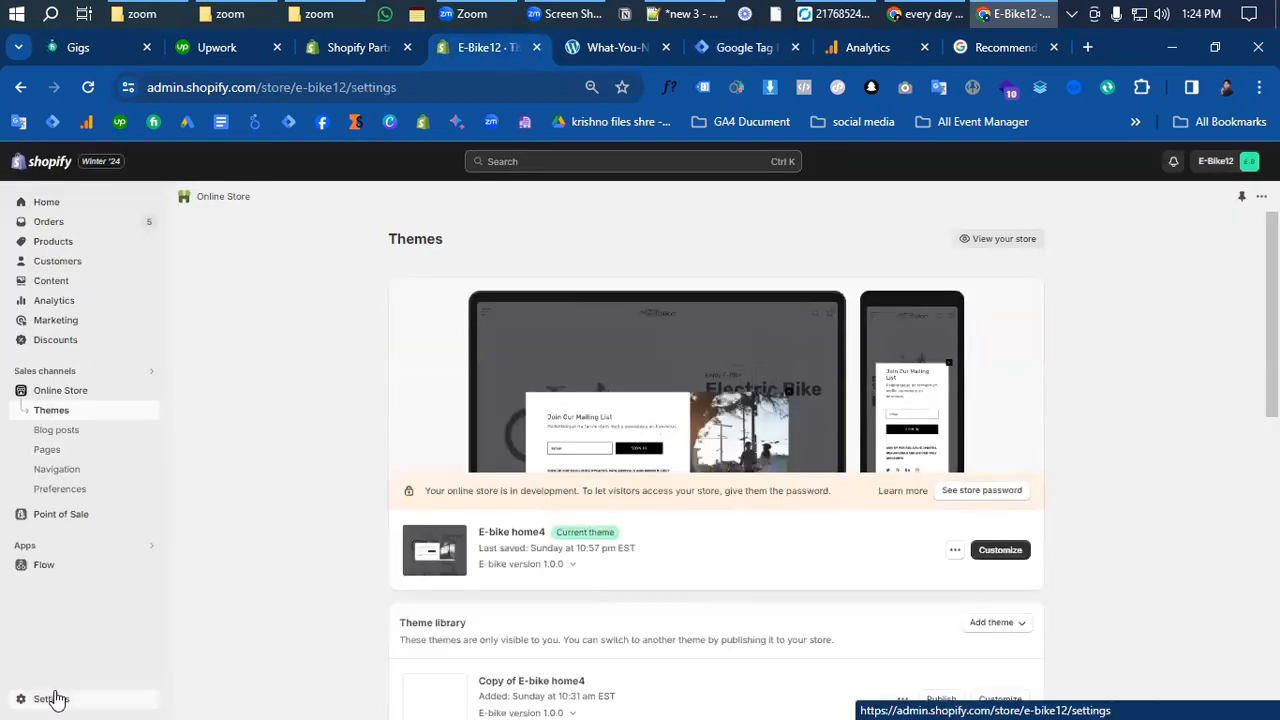
click(325, 420)
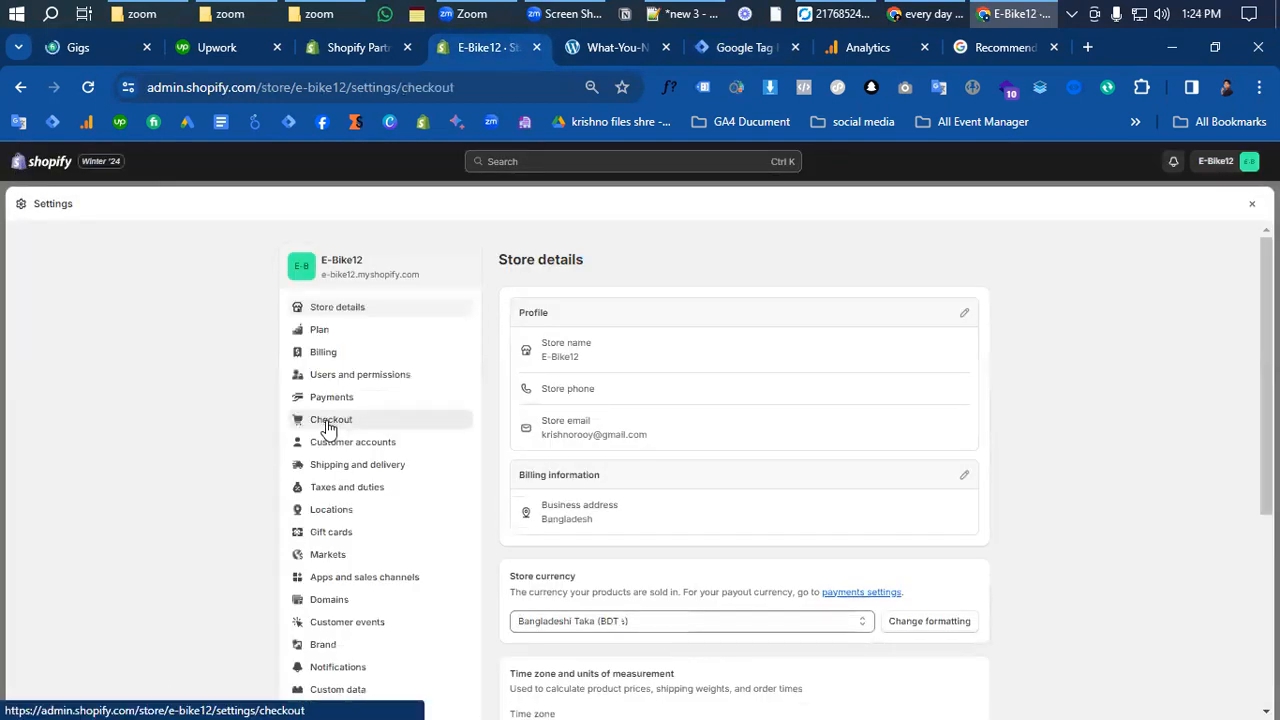
scroll(823, 509, down, 20)
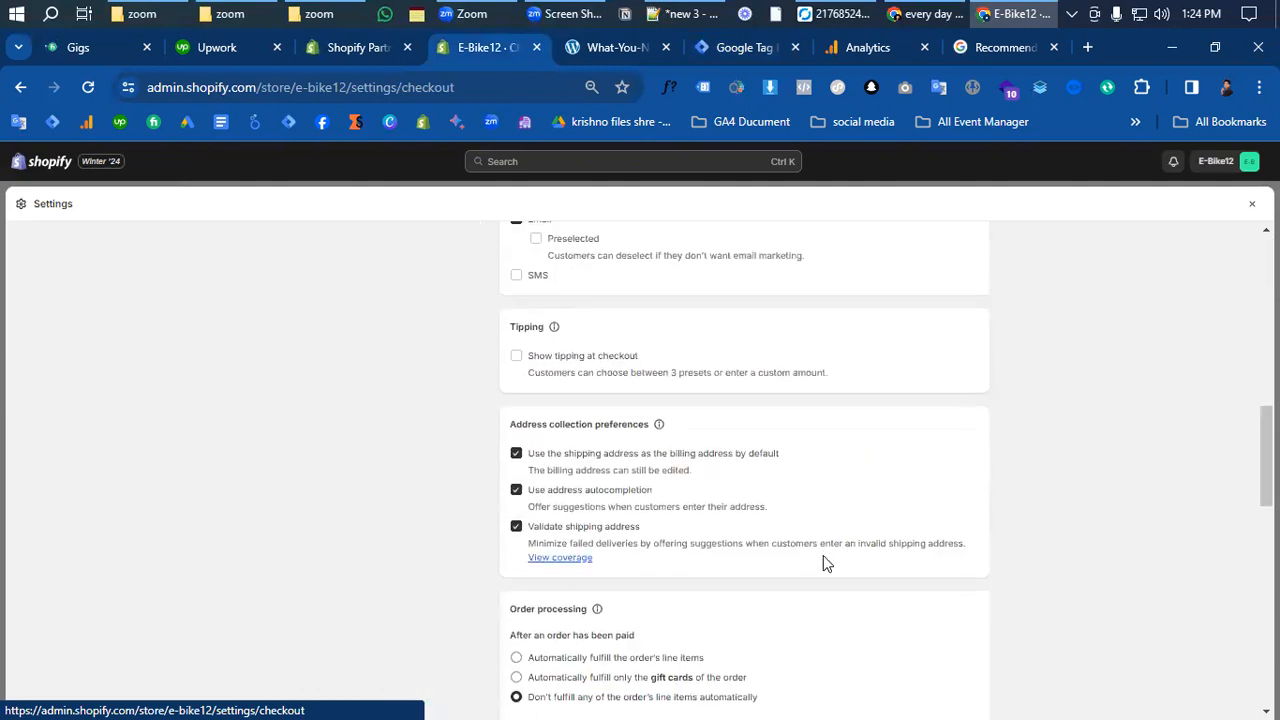
scroll(823, 566, up, 1)
scroll(863, 537, down, 3)
scroll(864, 537, down, 8)
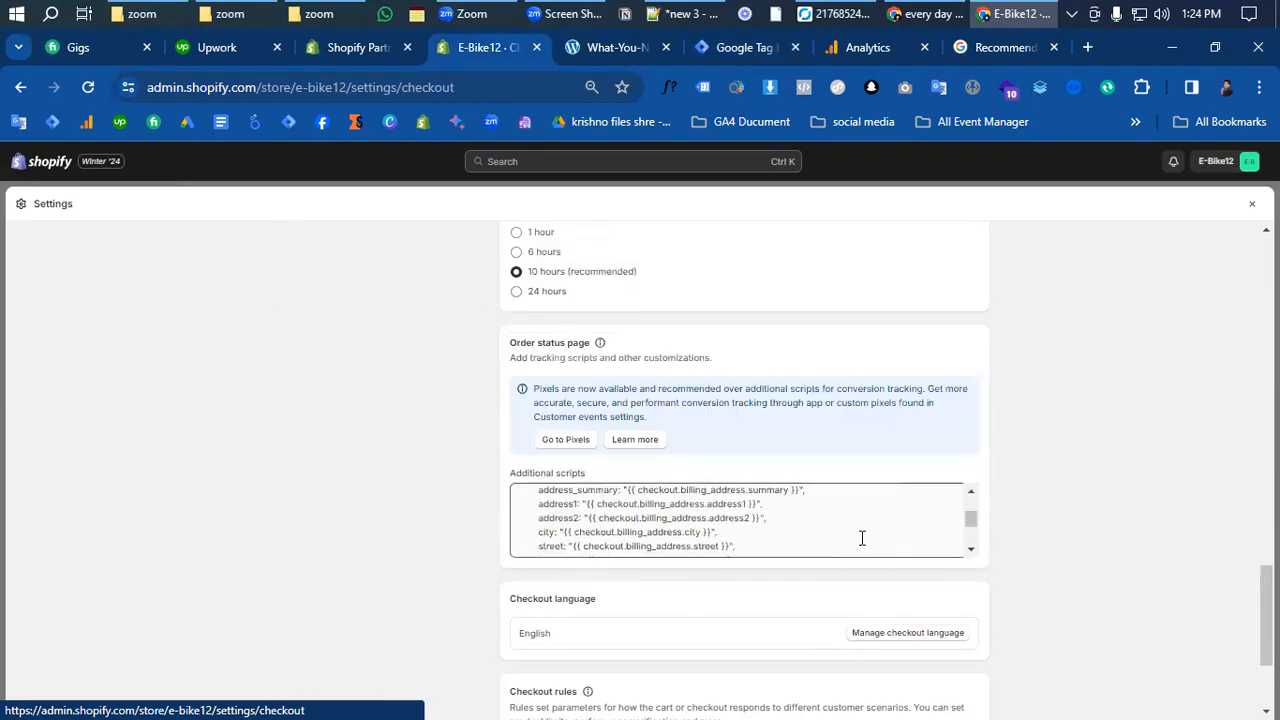
scroll(862, 540, up, 10)
scroll(1154, 286, up, 10)
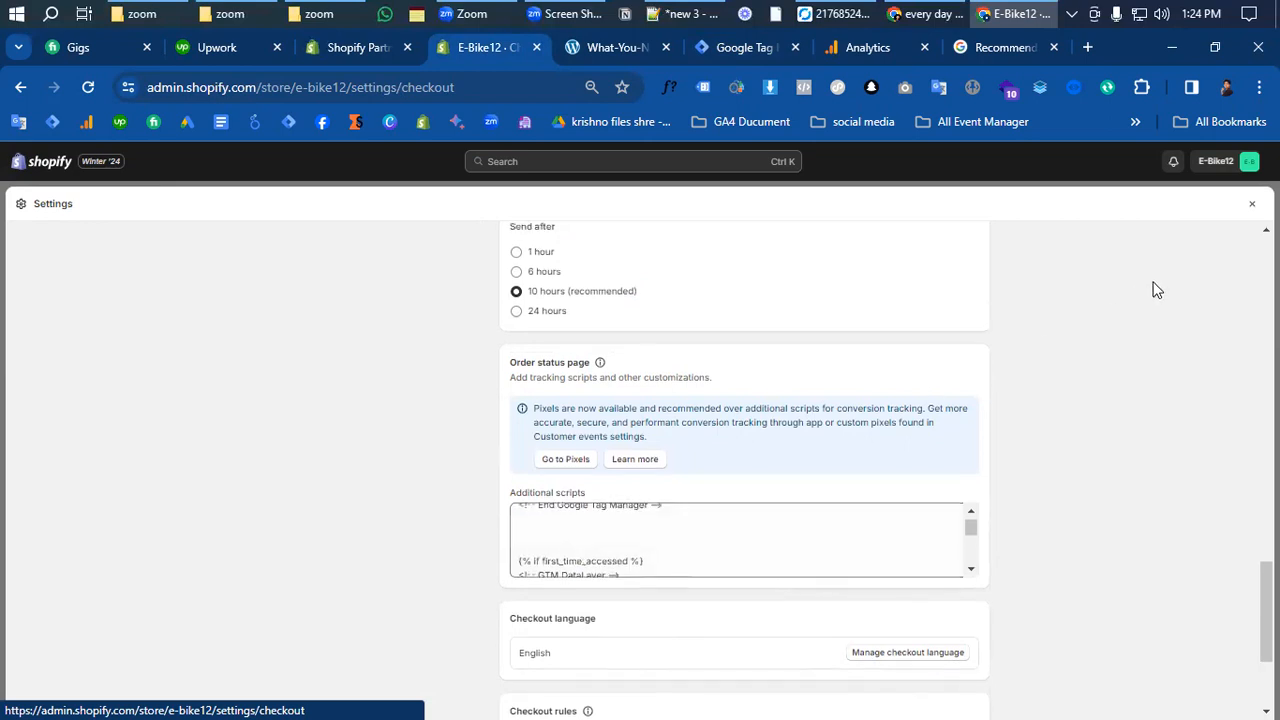
click(1251, 203)
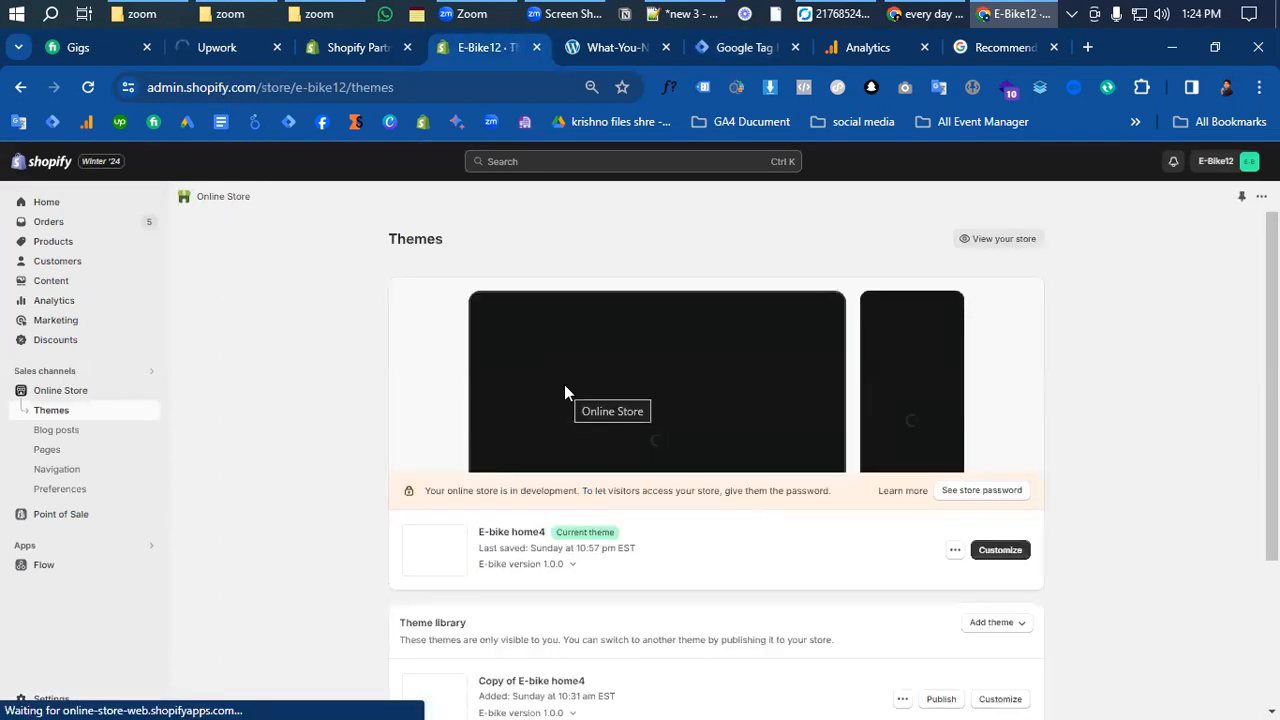
- Close Tag Manager's install dialog and open Google Analytics Admin for the GTM connect with GA4 property
click(728, 50)
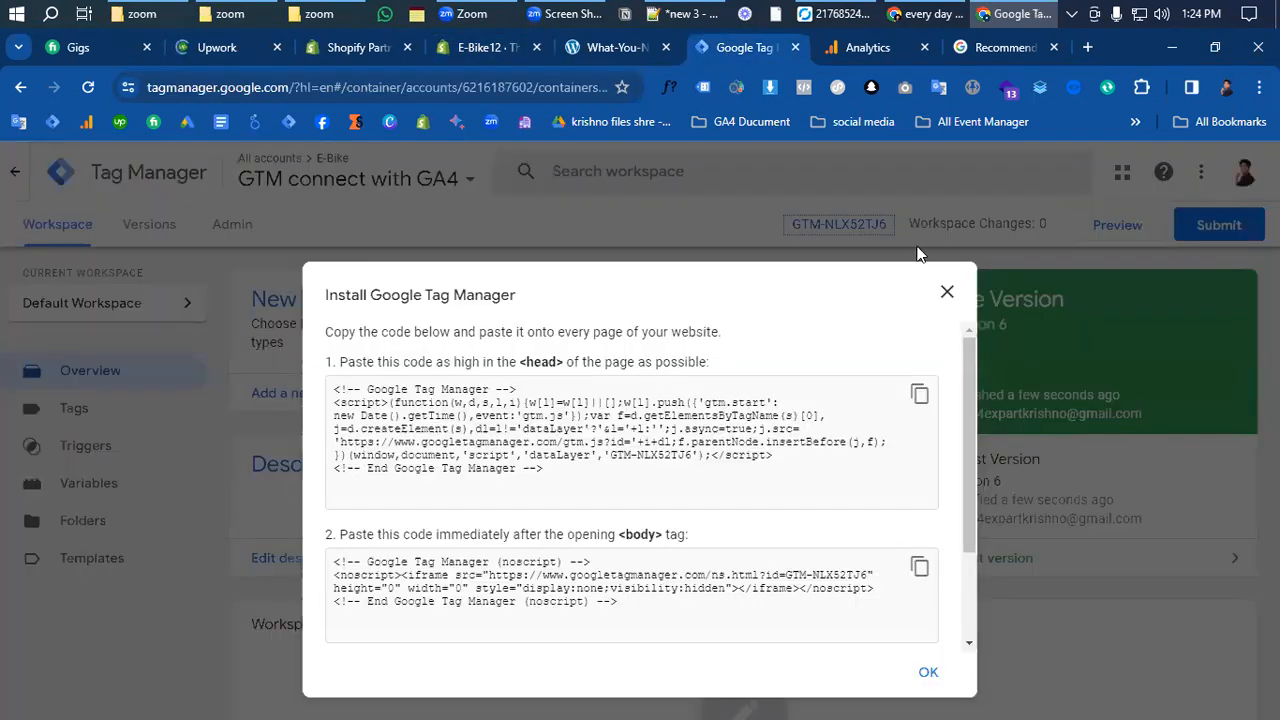
click(947, 293)
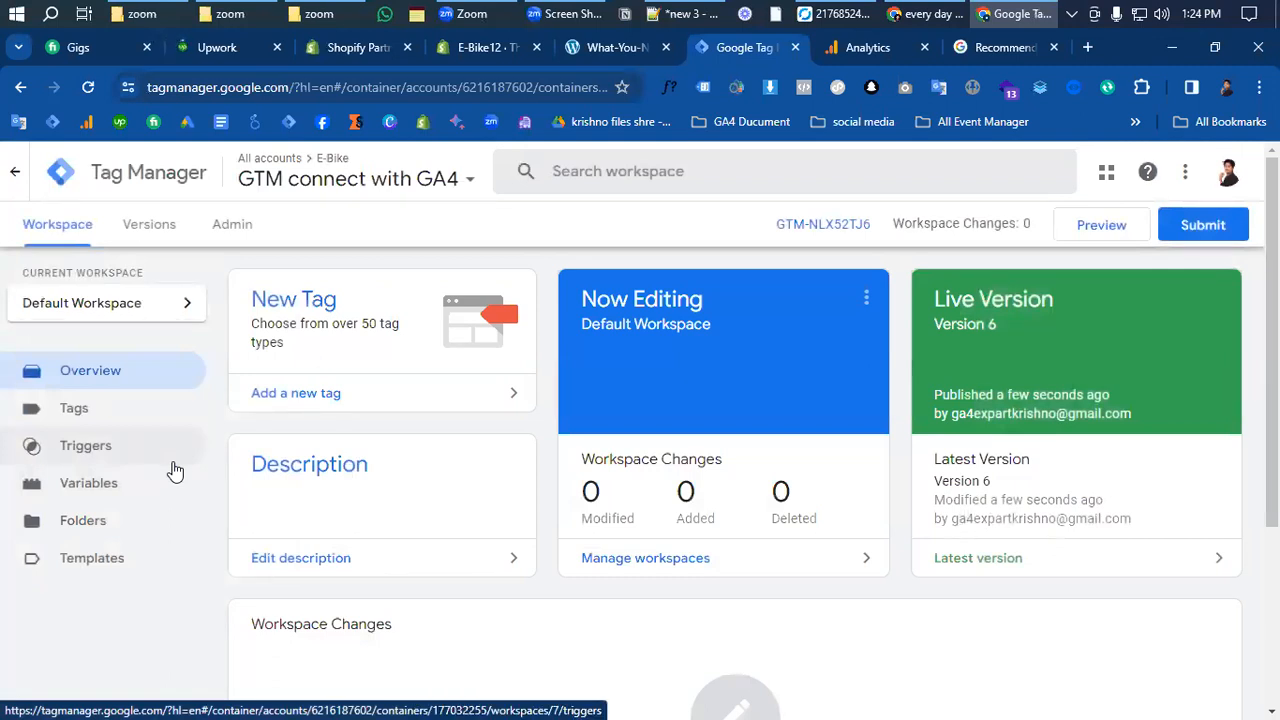
click(846, 51)
click(47, 691)
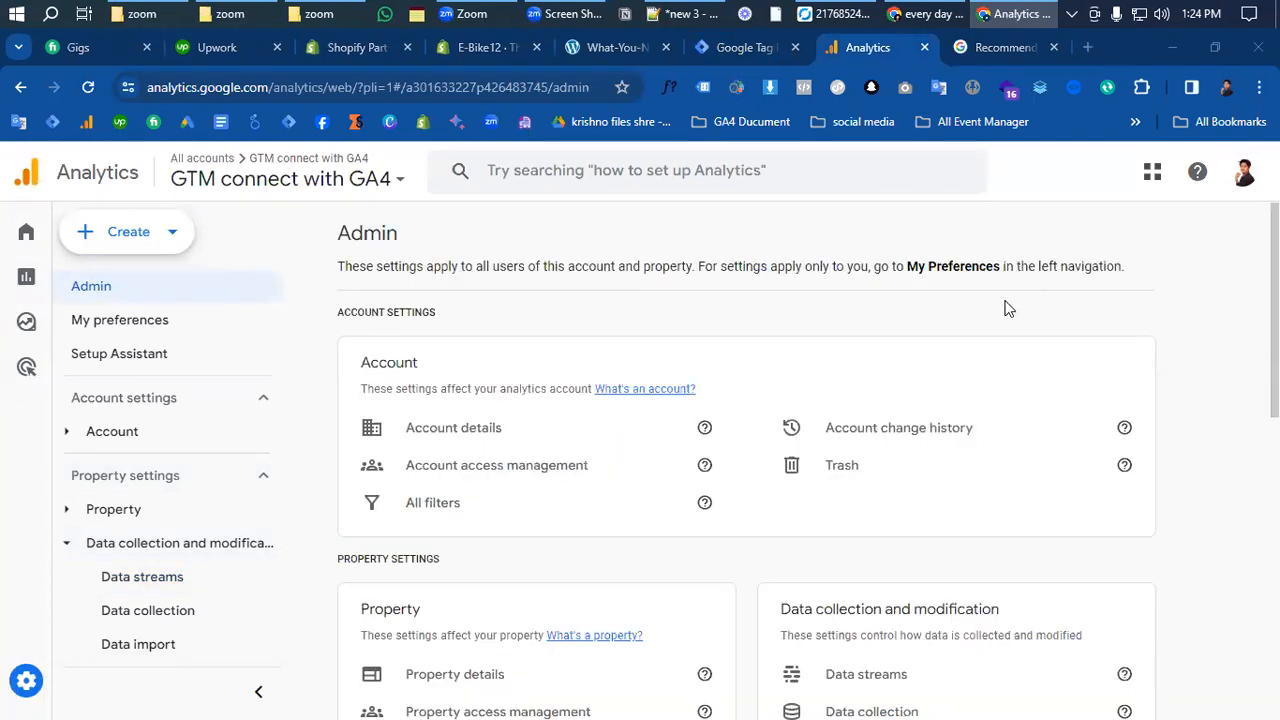
- Copy measurement ID G-ZS27FB2PBR from the e-bike12.myshopify.com web stream
scroll(420, 385, down, 5)
scroll(420, 420, up, 1)
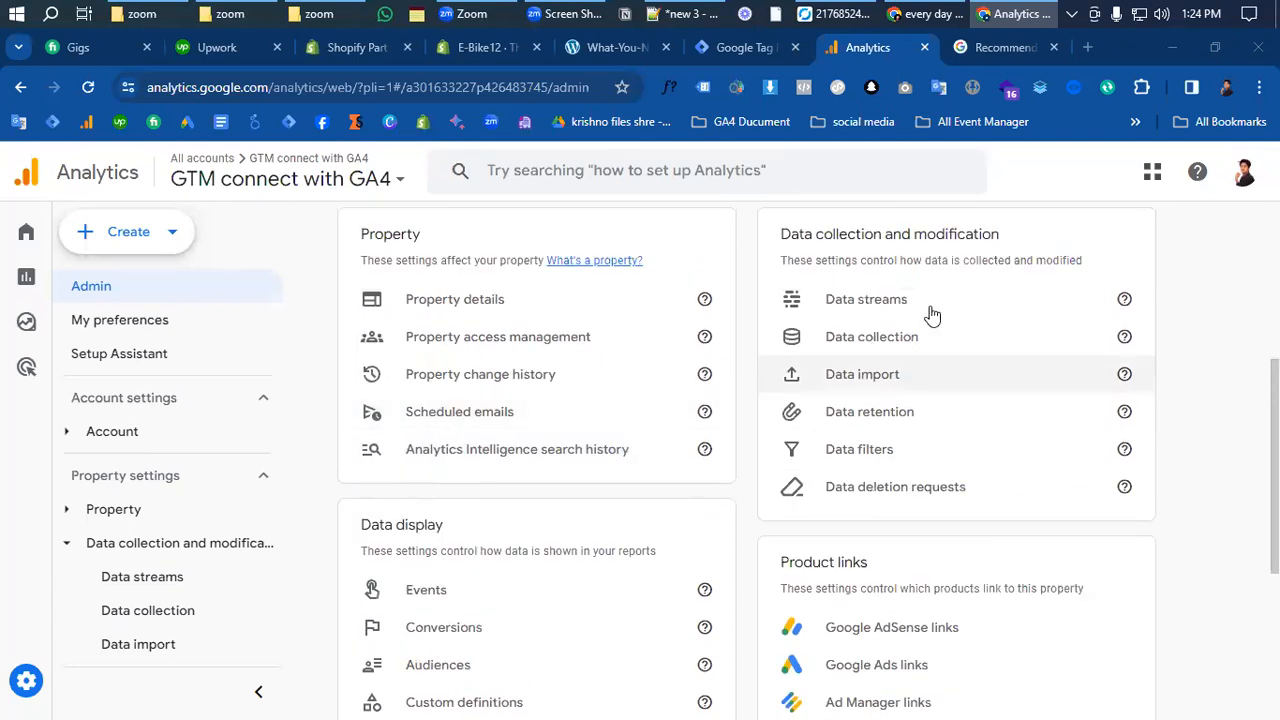
click(866, 304)
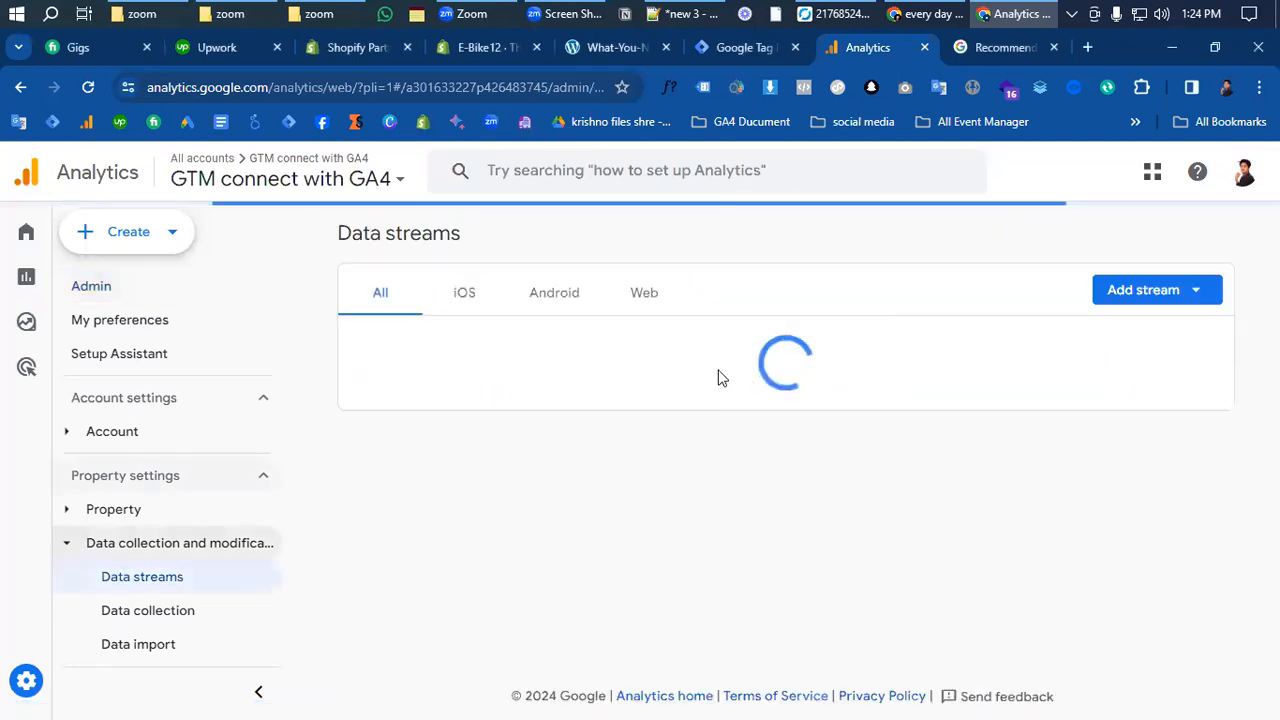
click(457, 351)
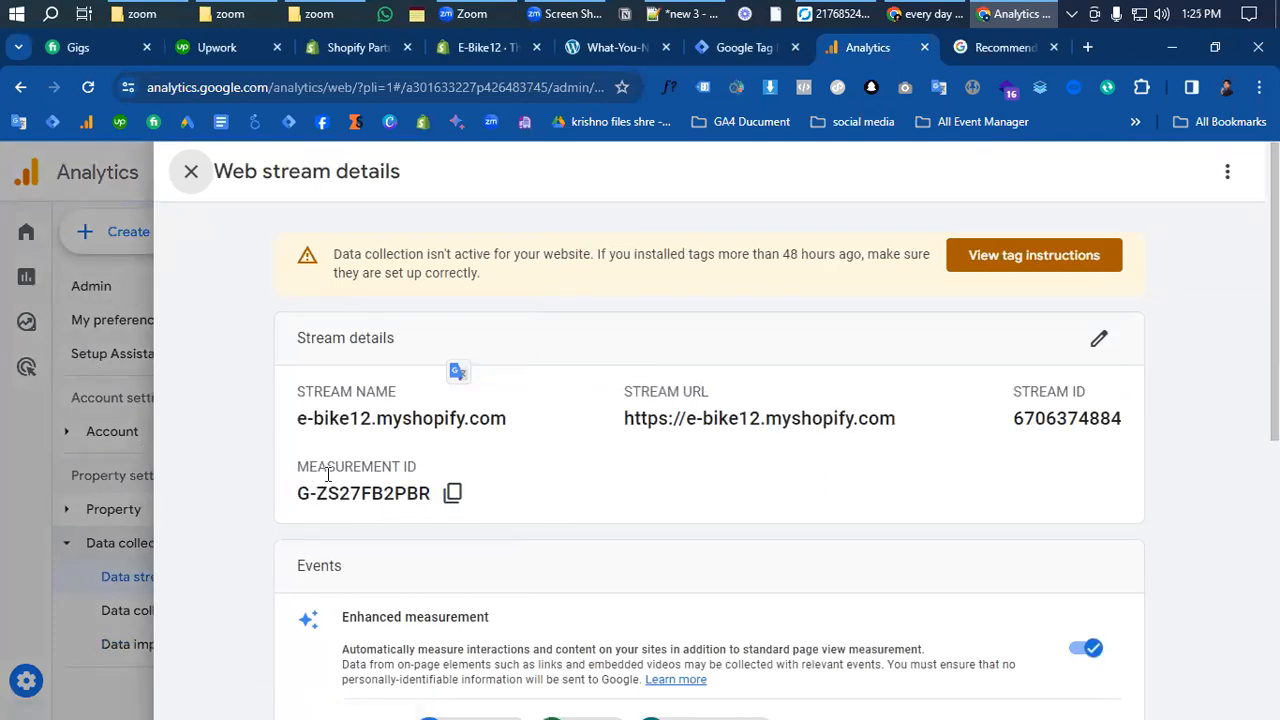
click(452, 492)
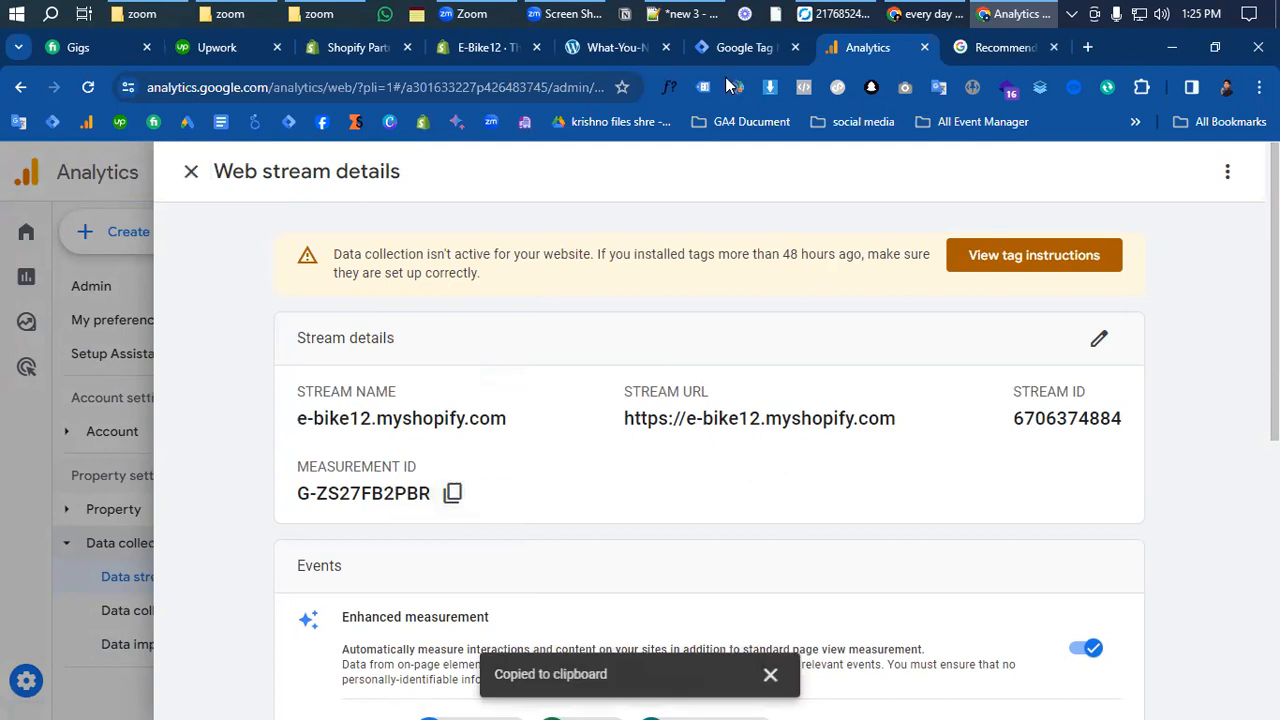
click(737, 49)
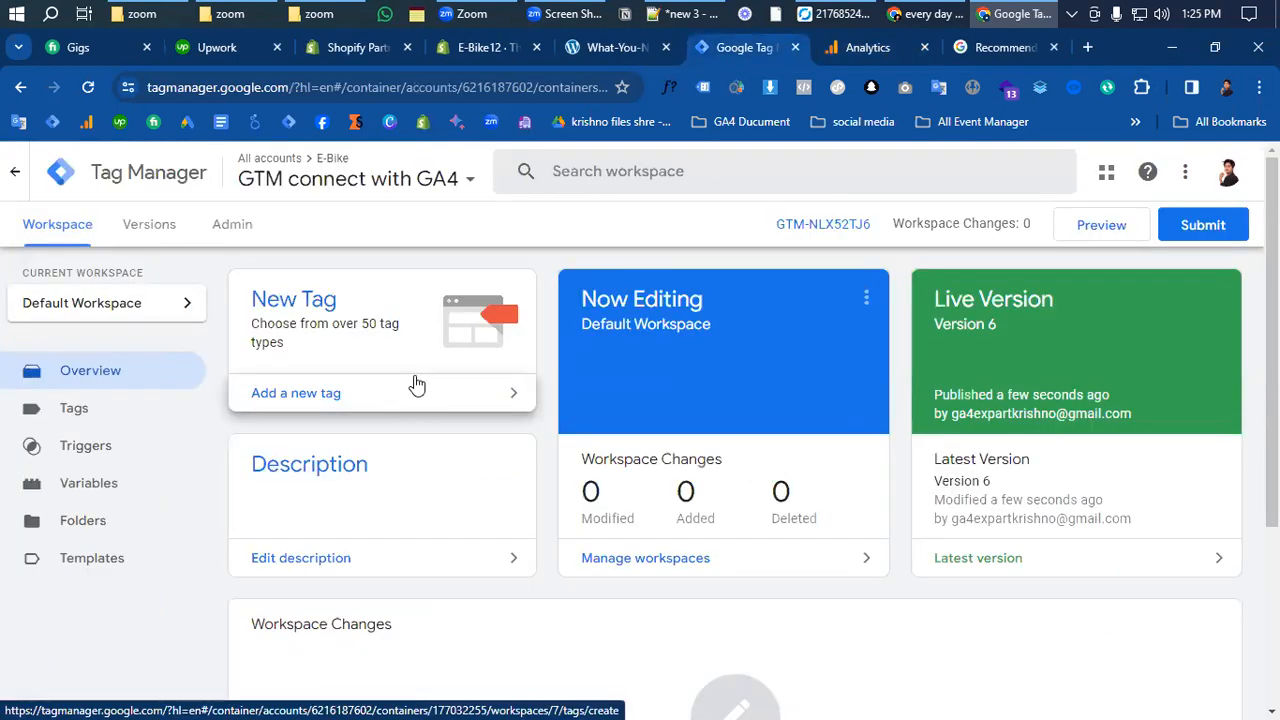
- Create a new Google Tag with Tag ID G-ZS27FB2PBR
click(80, 416)
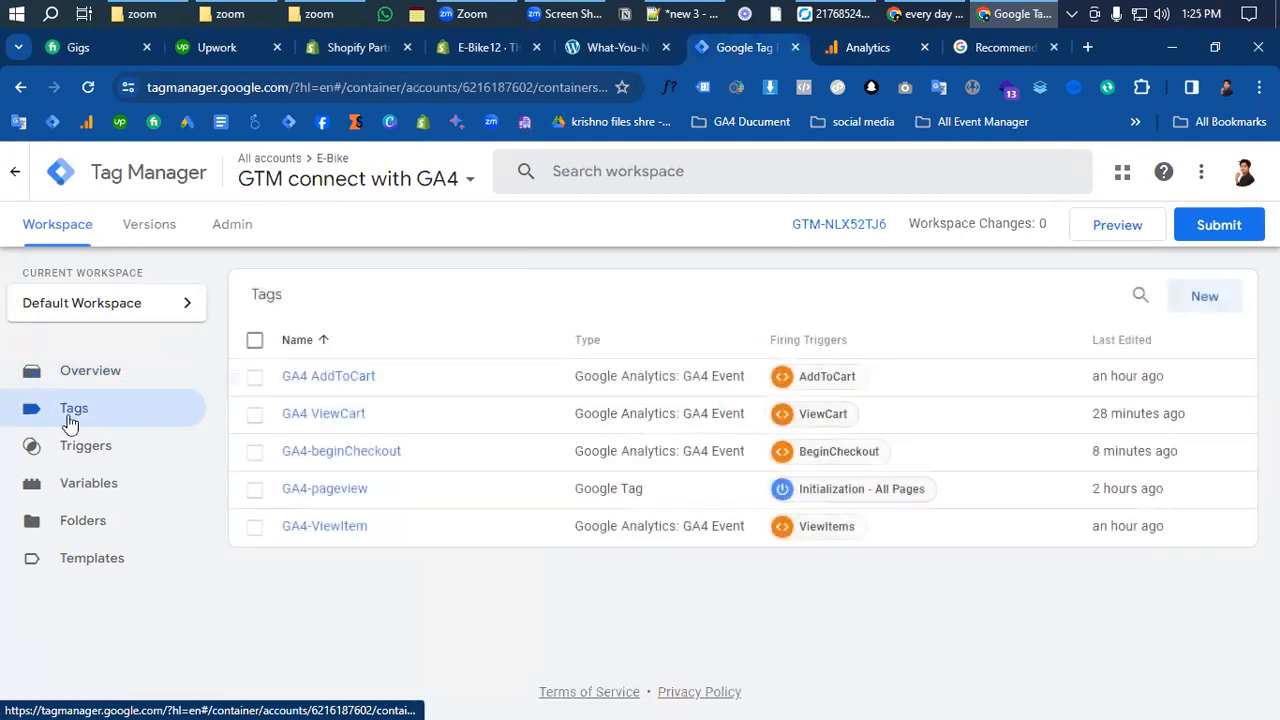
click(1196, 296)
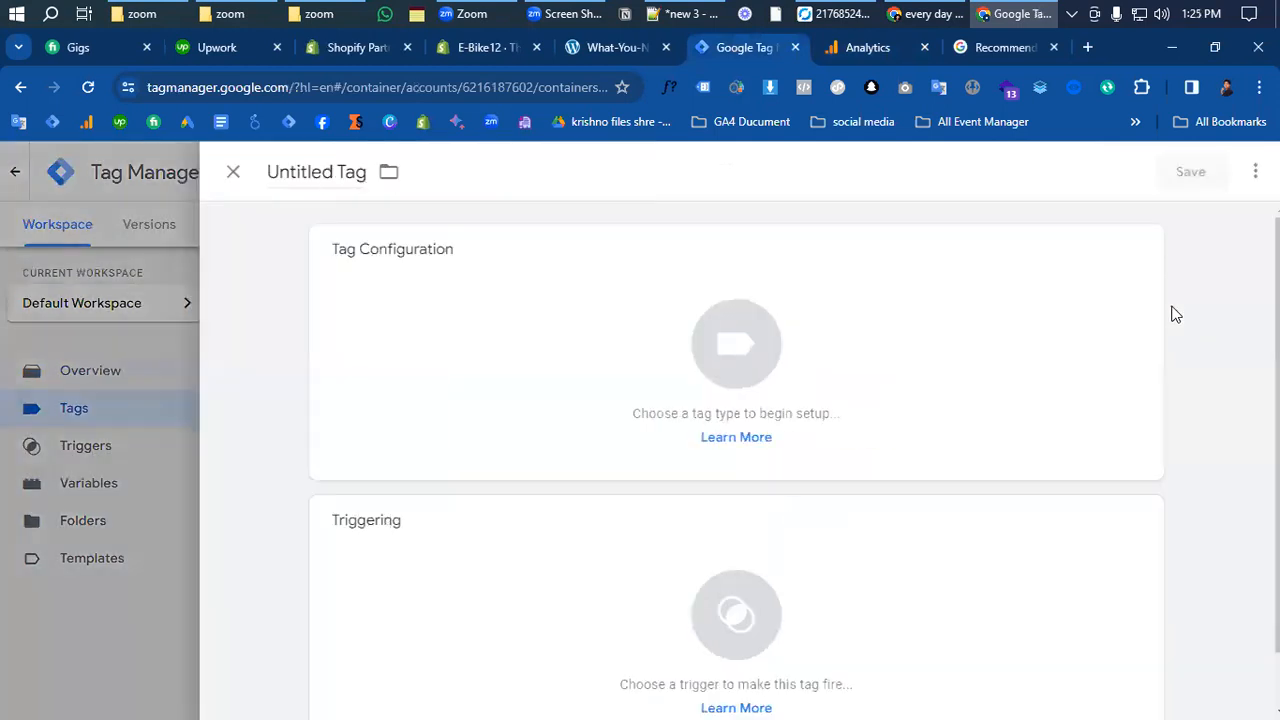
click(740, 356)
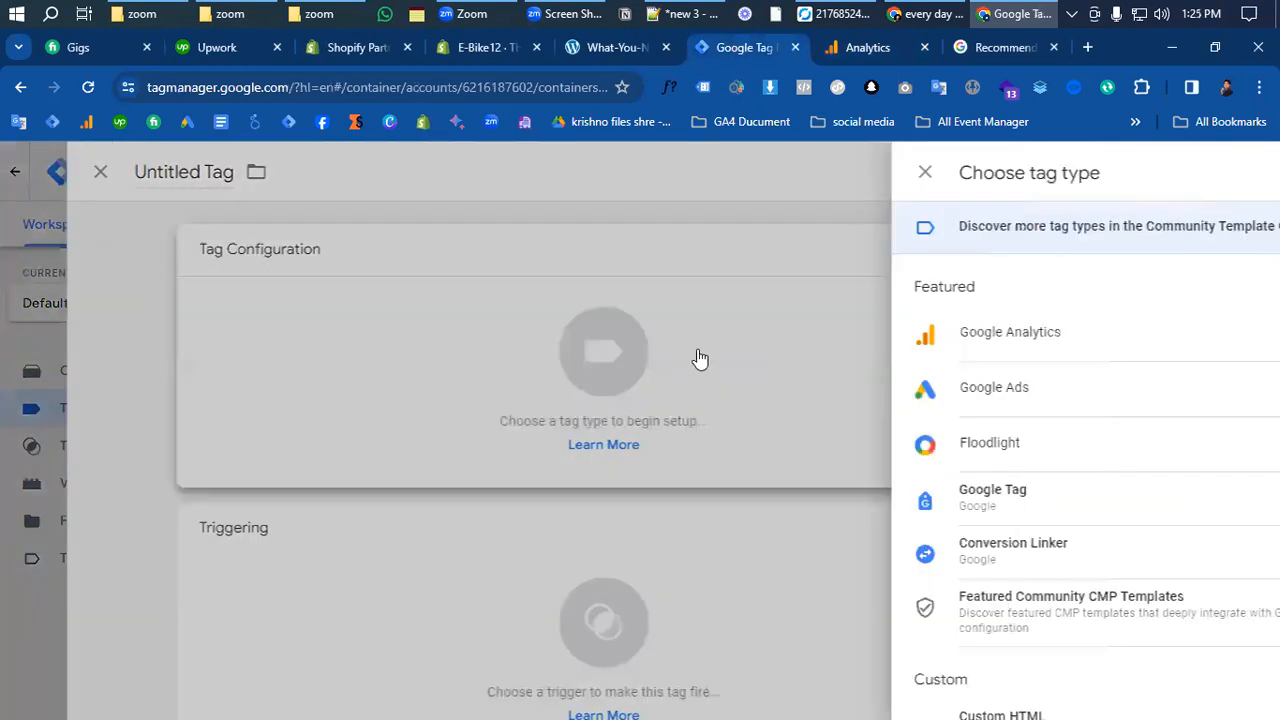
scroll(752, 416, down, 1)
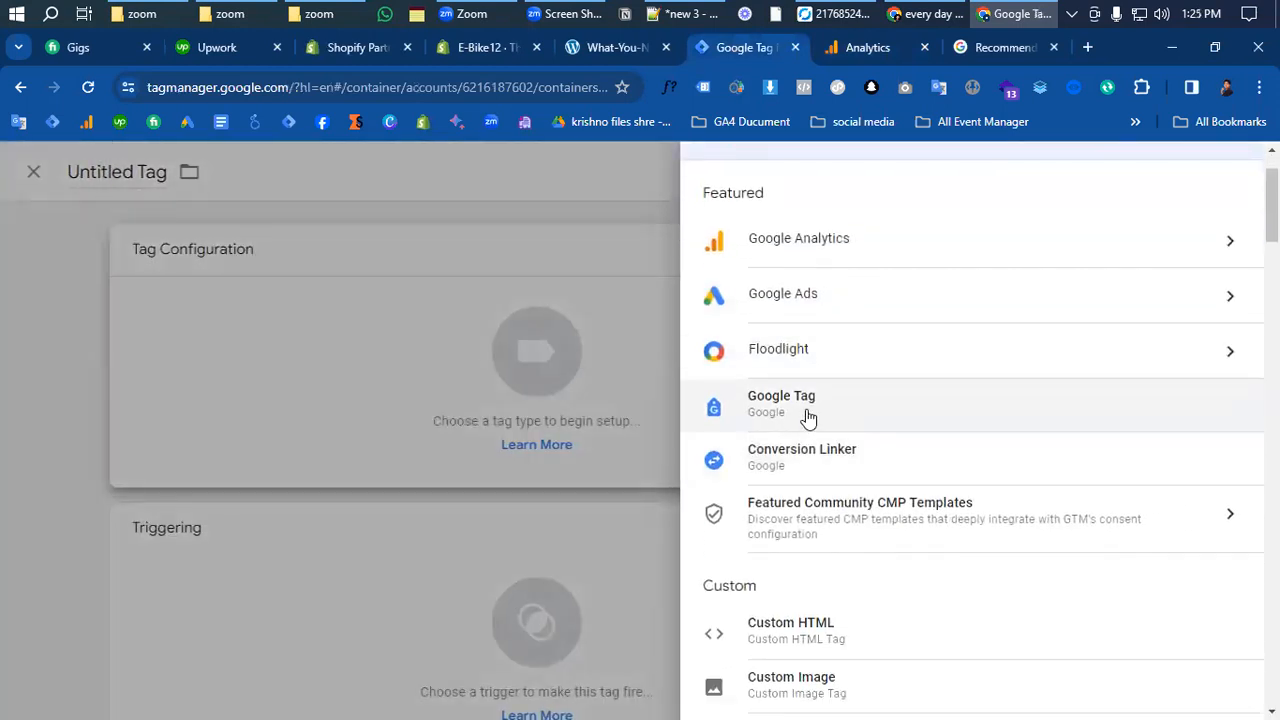
click(785, 405)
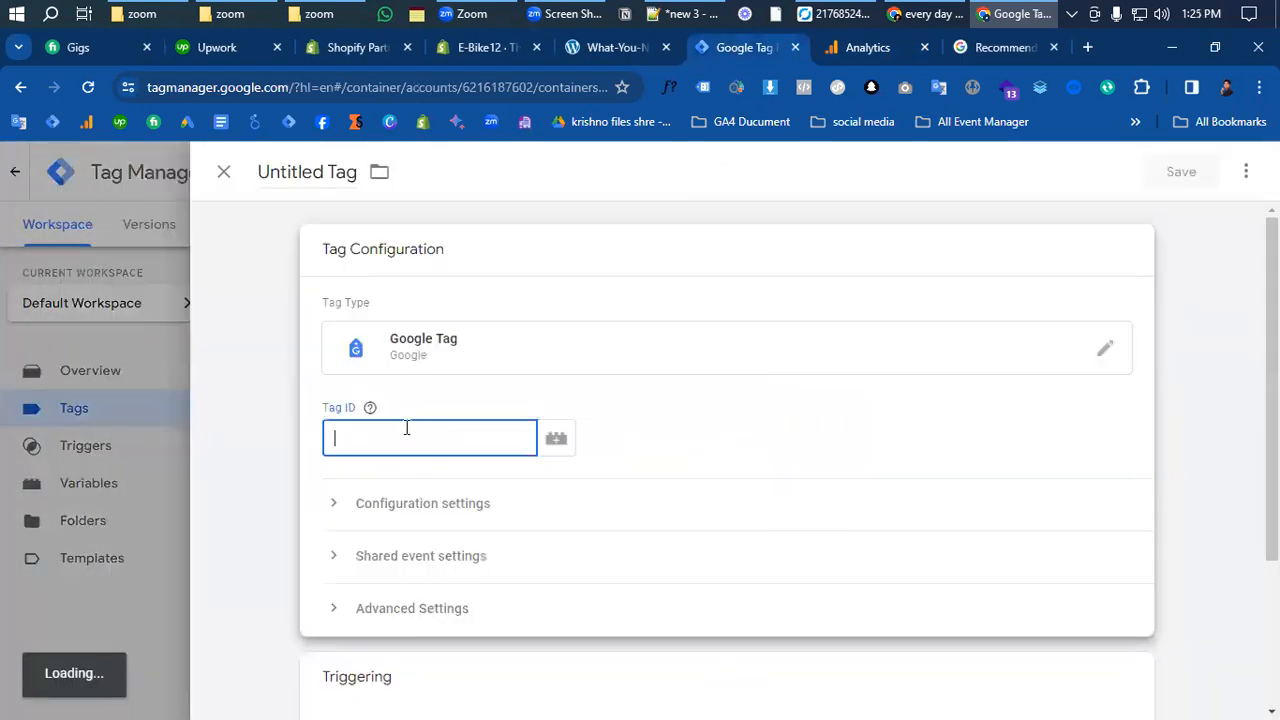
click(438, 447)
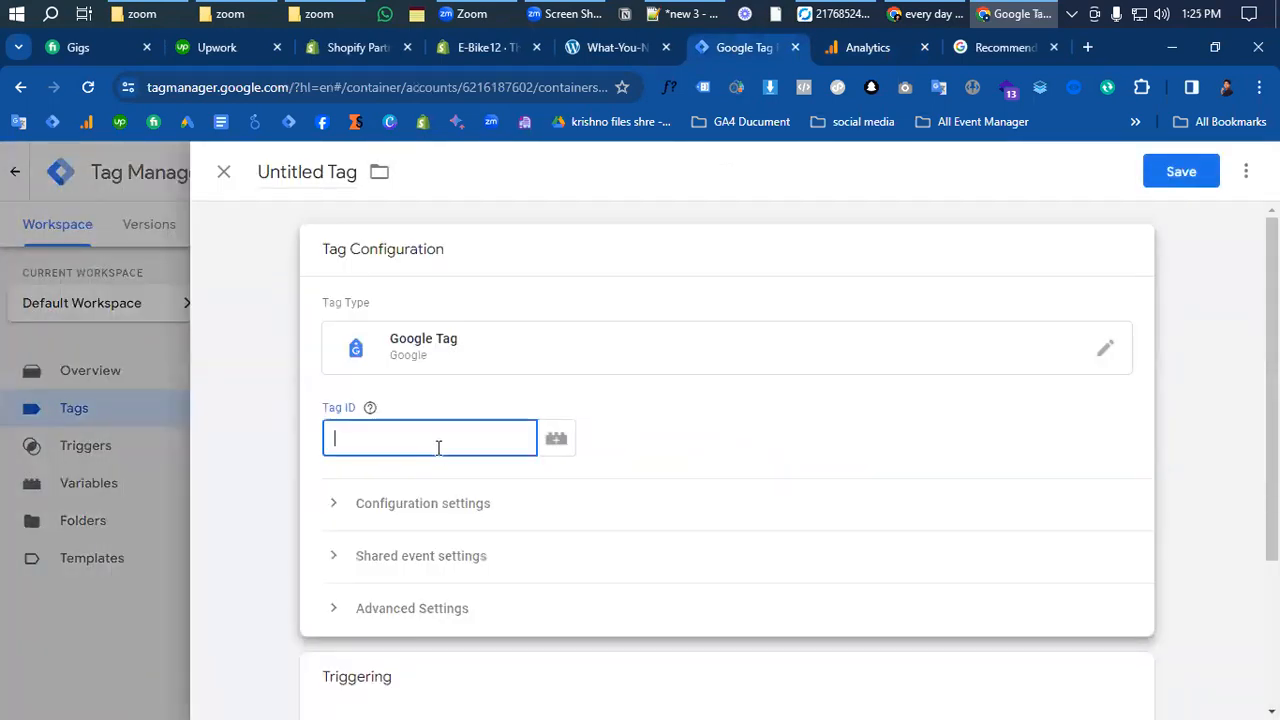
key(ctrl+v)
scroll(494, 455, down, 1)
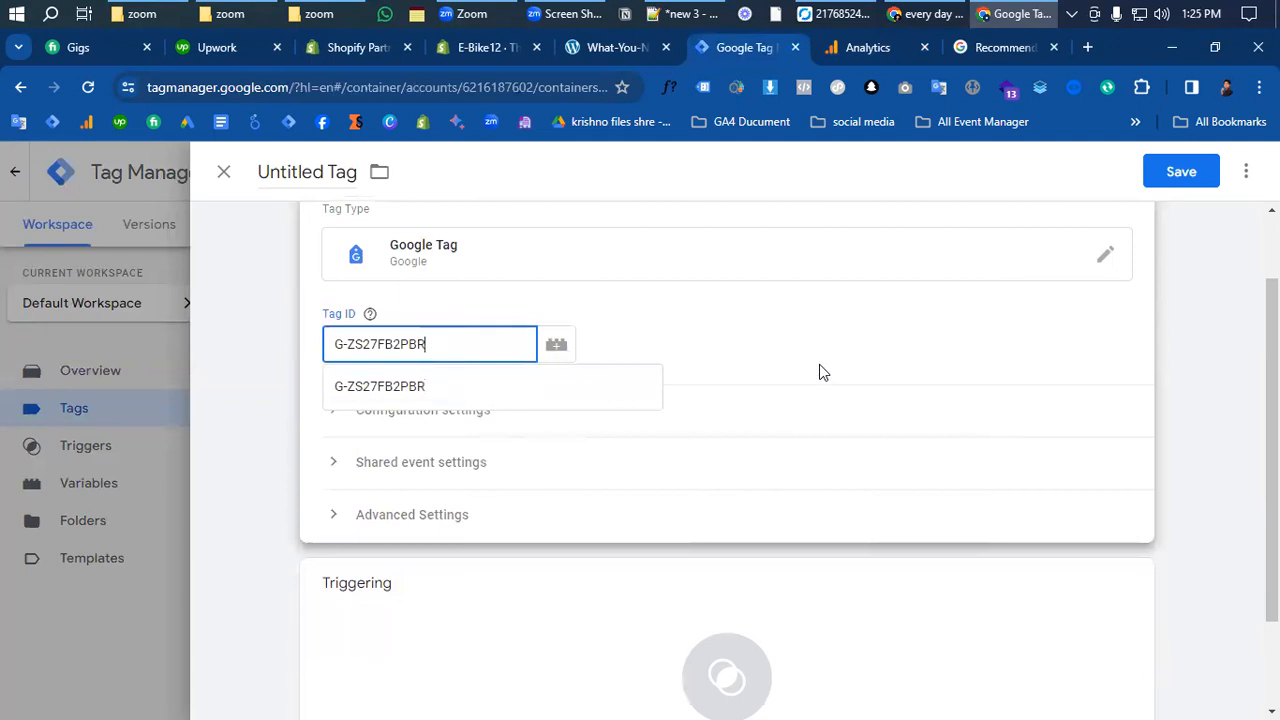
click(727, 325)
- Make the tag fire on the Initialization - All Pages trigger
scroll(720, 377, down, 1)
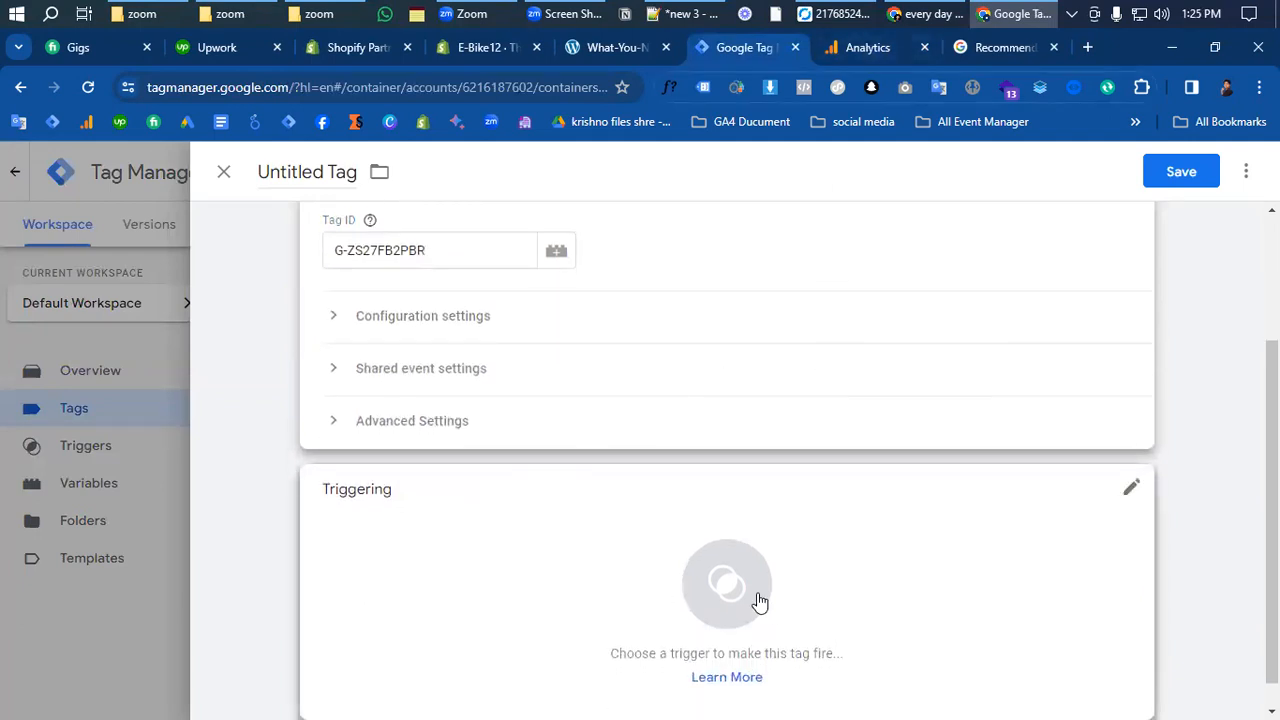
click(758, 598)
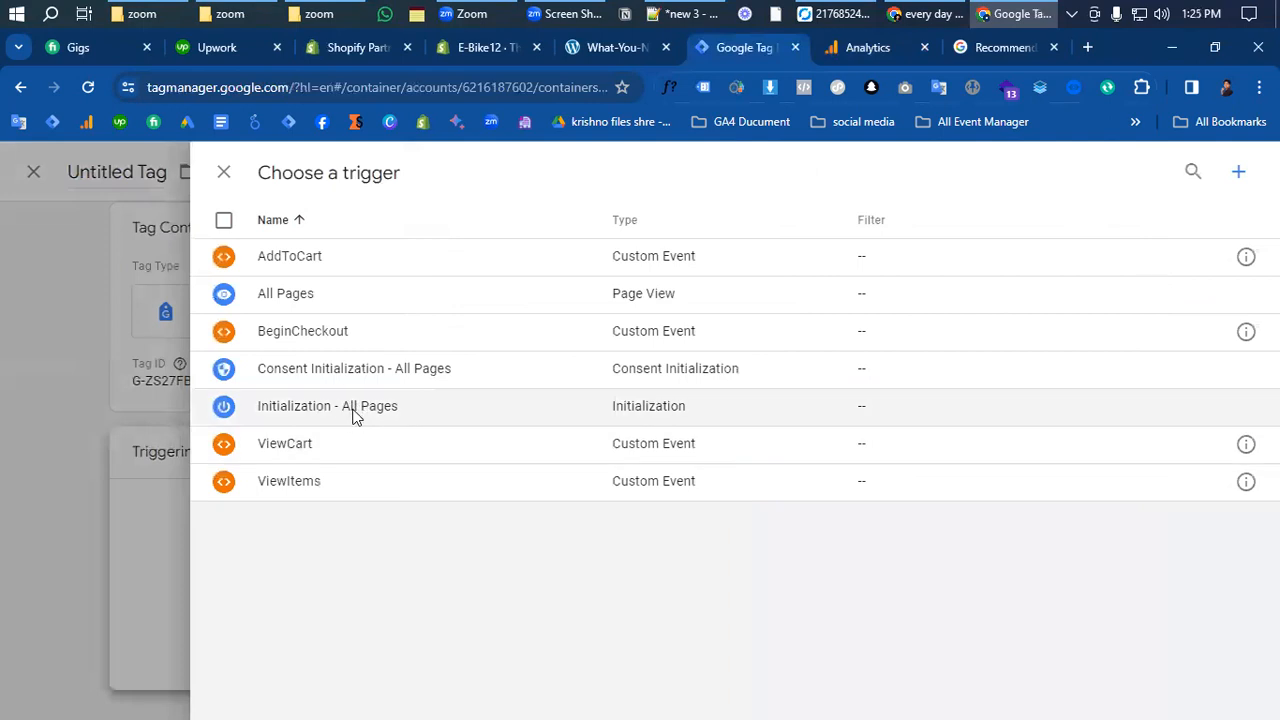
click(353, 416)
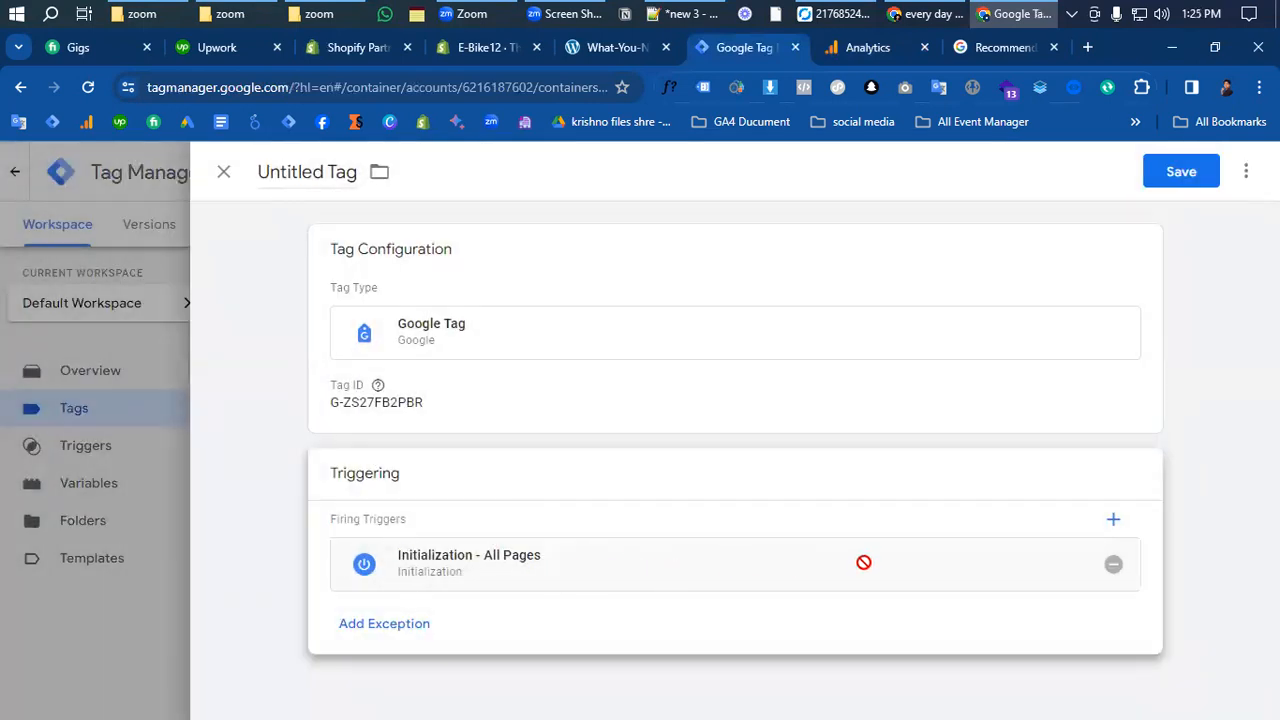
- Clear the Untitled Tag name and start typing 'Ga' as the new name
click(357, 170)
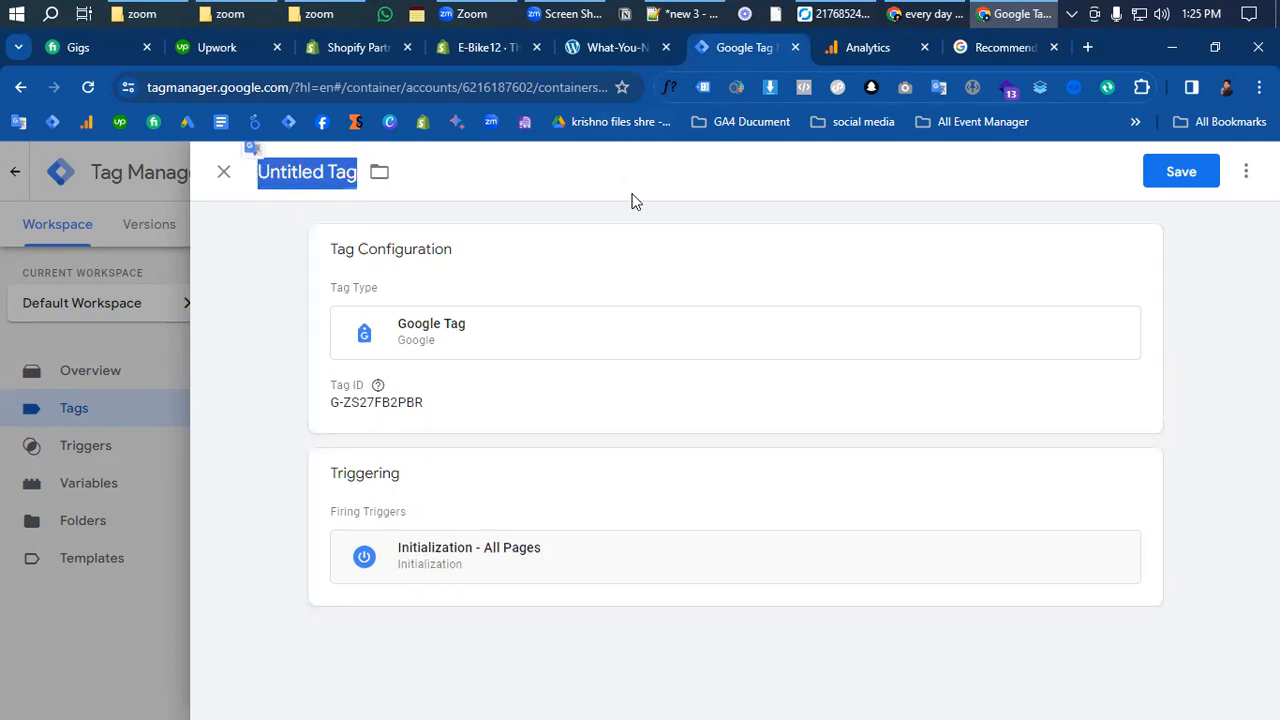
click(670, 205)
click(348, 172)
drag(357, 172, 323, 174)
key(BackSpace)
key(BackSpace)
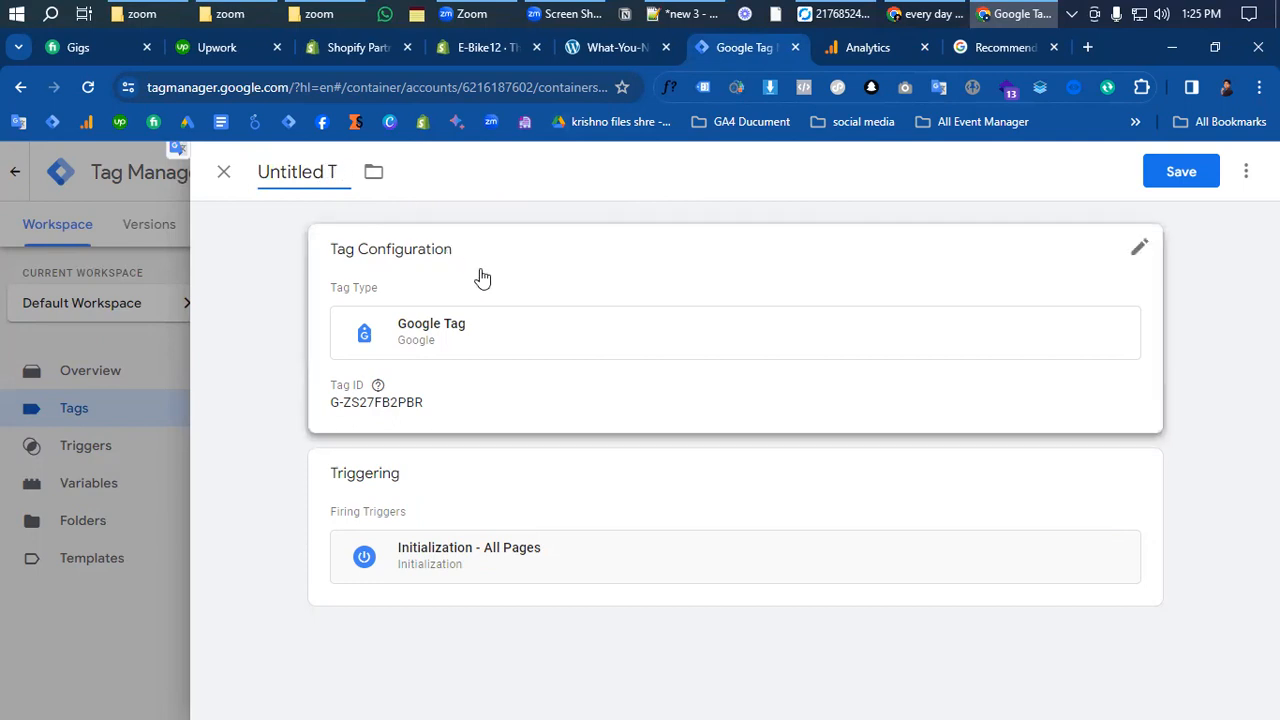
key(ctrl+a)
key(BackSpace)
text(Ga)
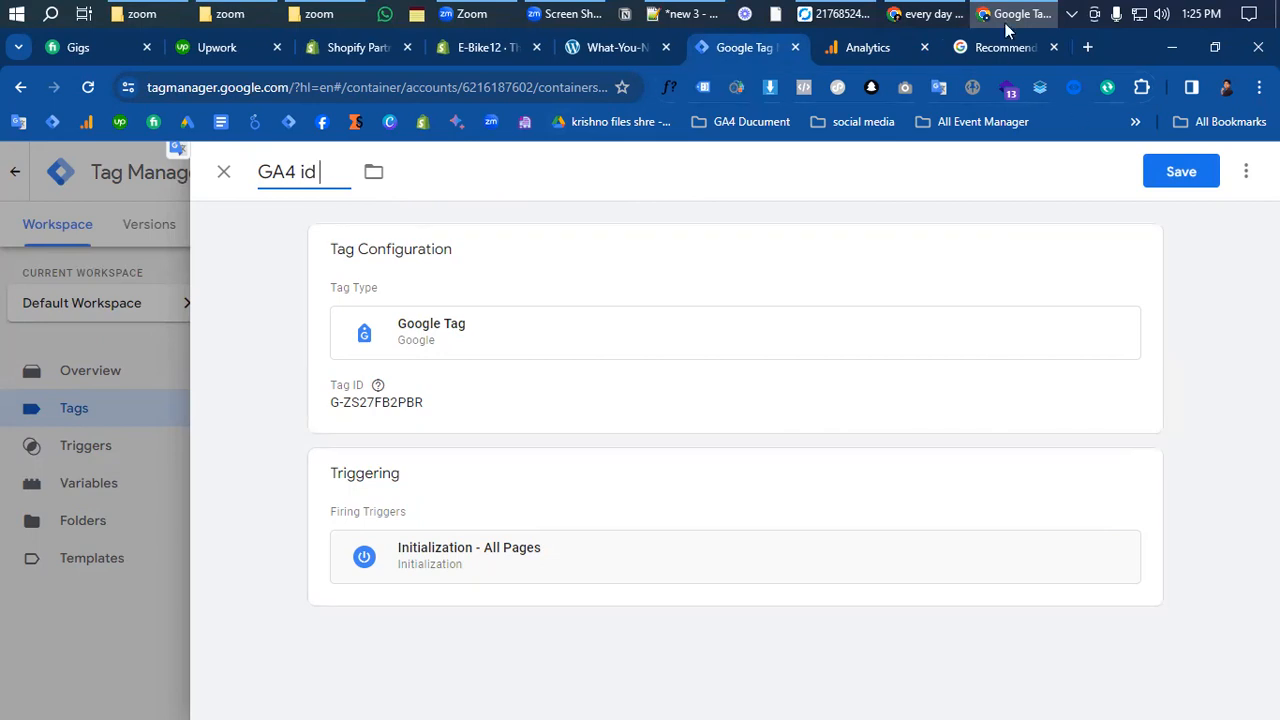
- Close the 'GA4 id' tag editor and discard the unsaved tag
click(224, 171)
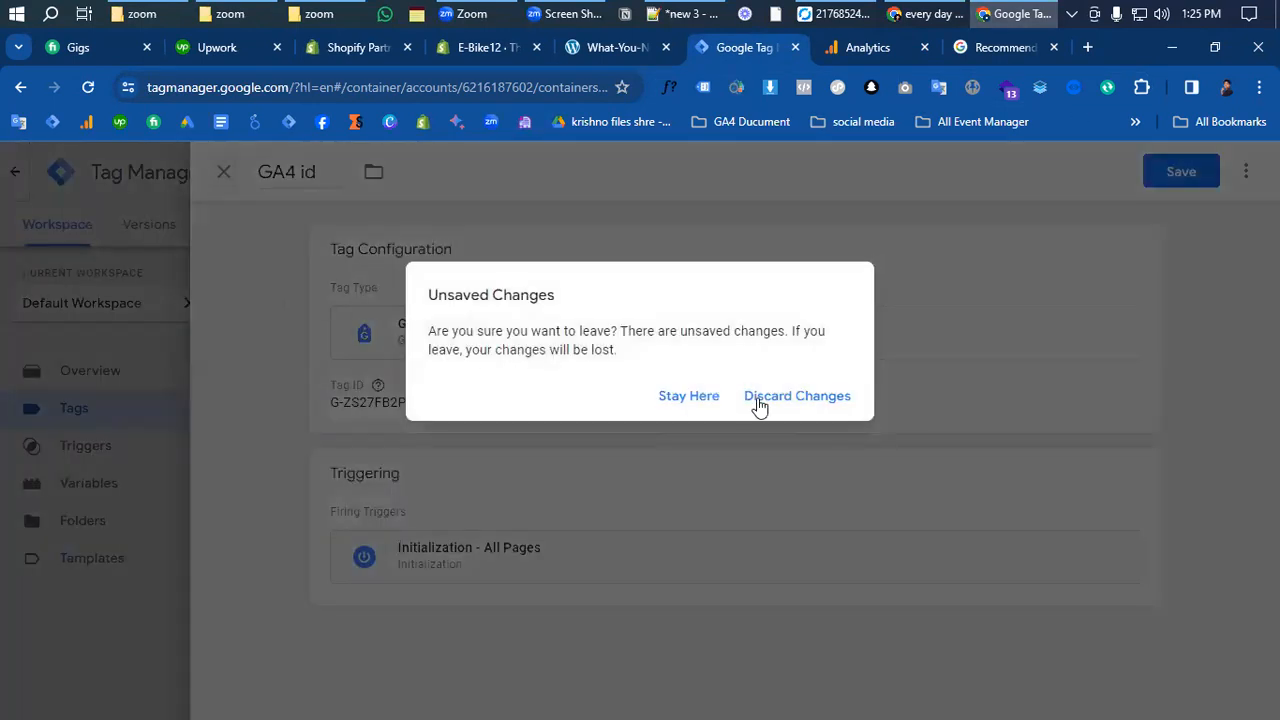
click(779, 404)
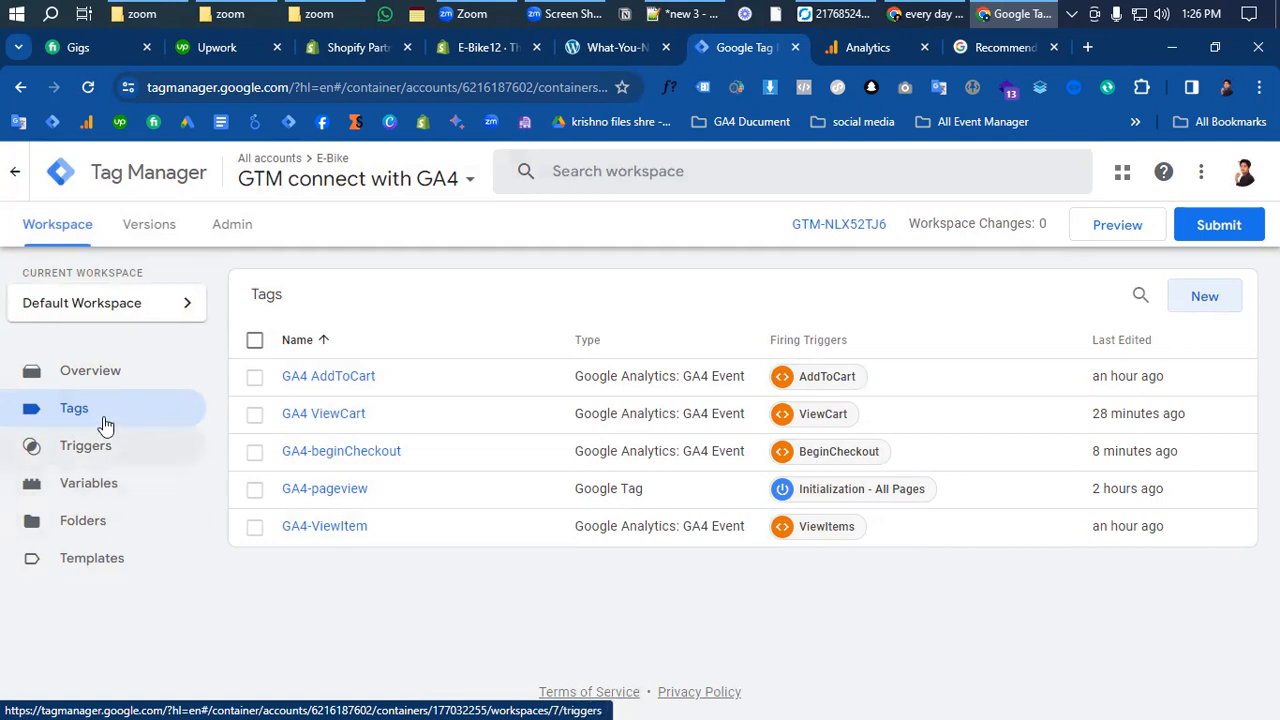
- Browse the Variables page's user-defined variables such as cJS-beginChekout- Item id
click(84, 483)
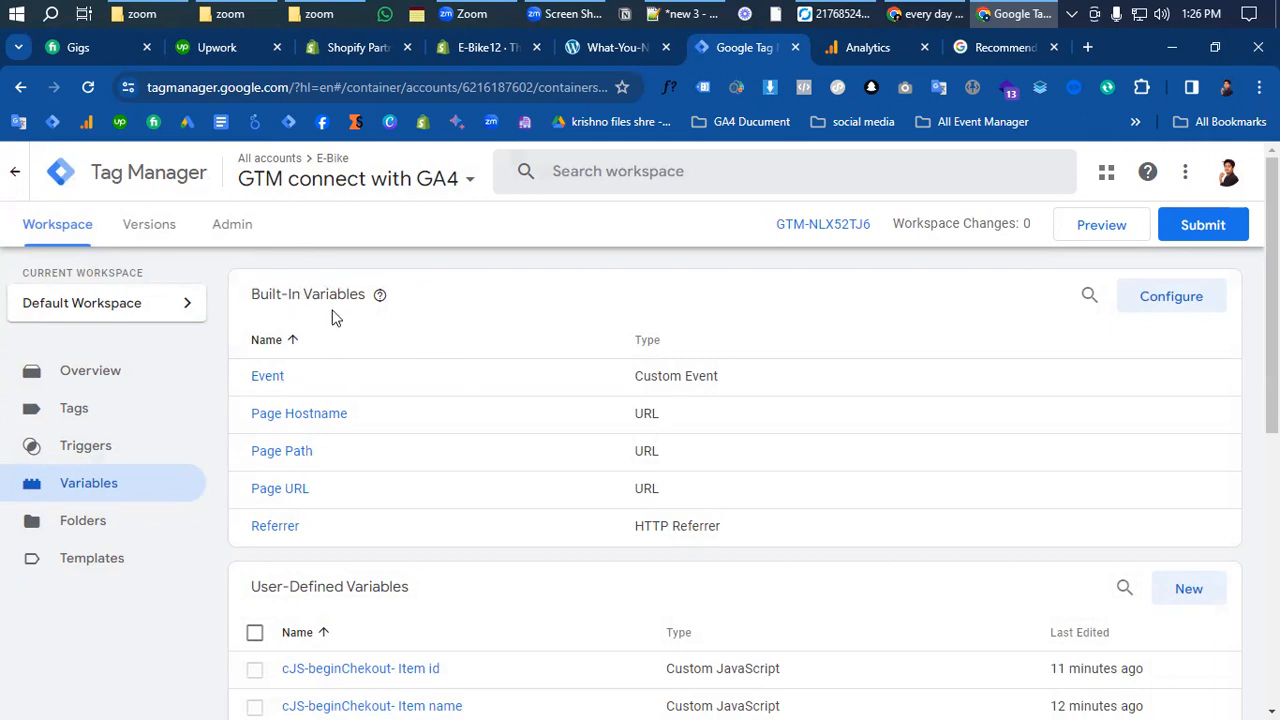
scroll(405, 470, down, 1)
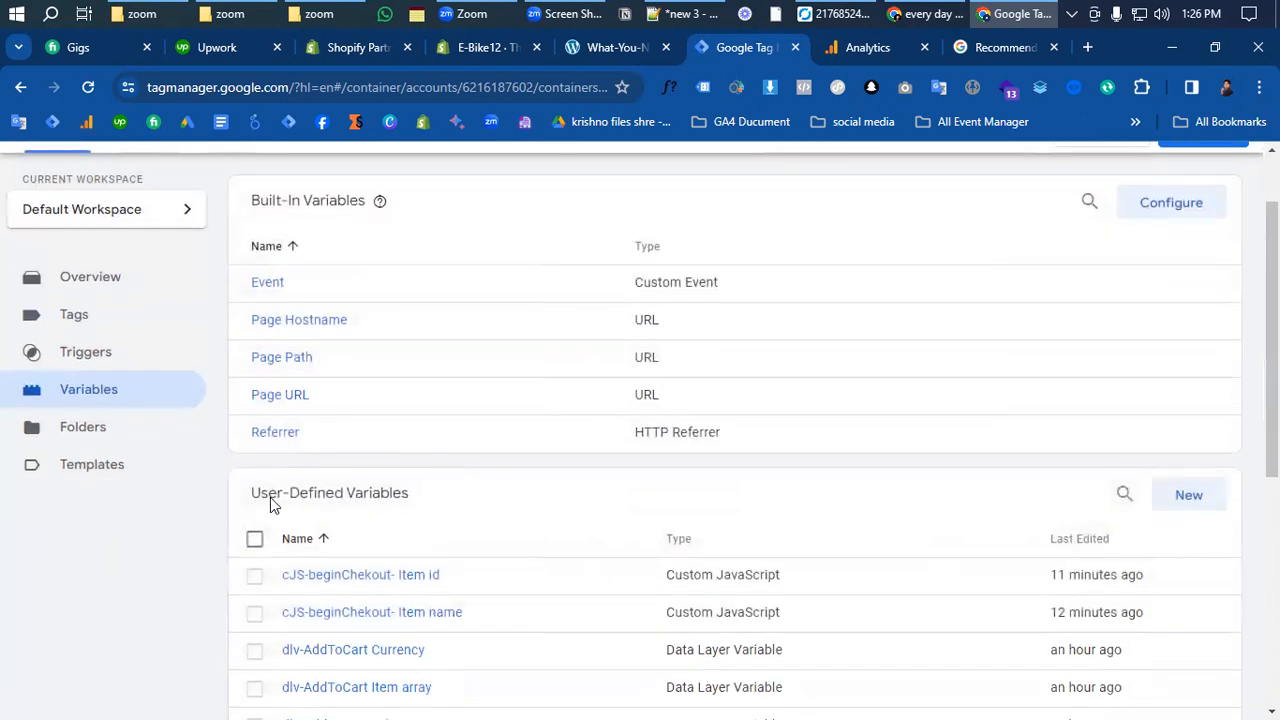
scroll(371, 543, down, 2)
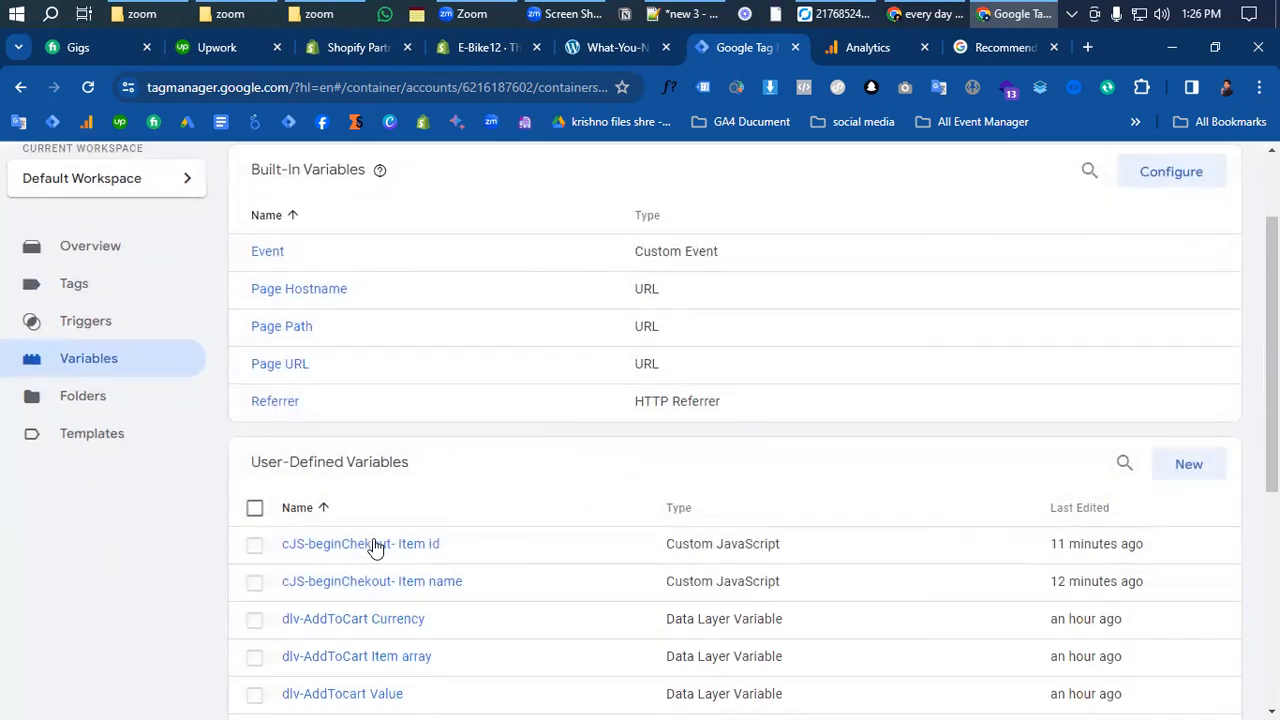
scroll(371, 546, up, 3)
scroll(371, 546, down, 2)
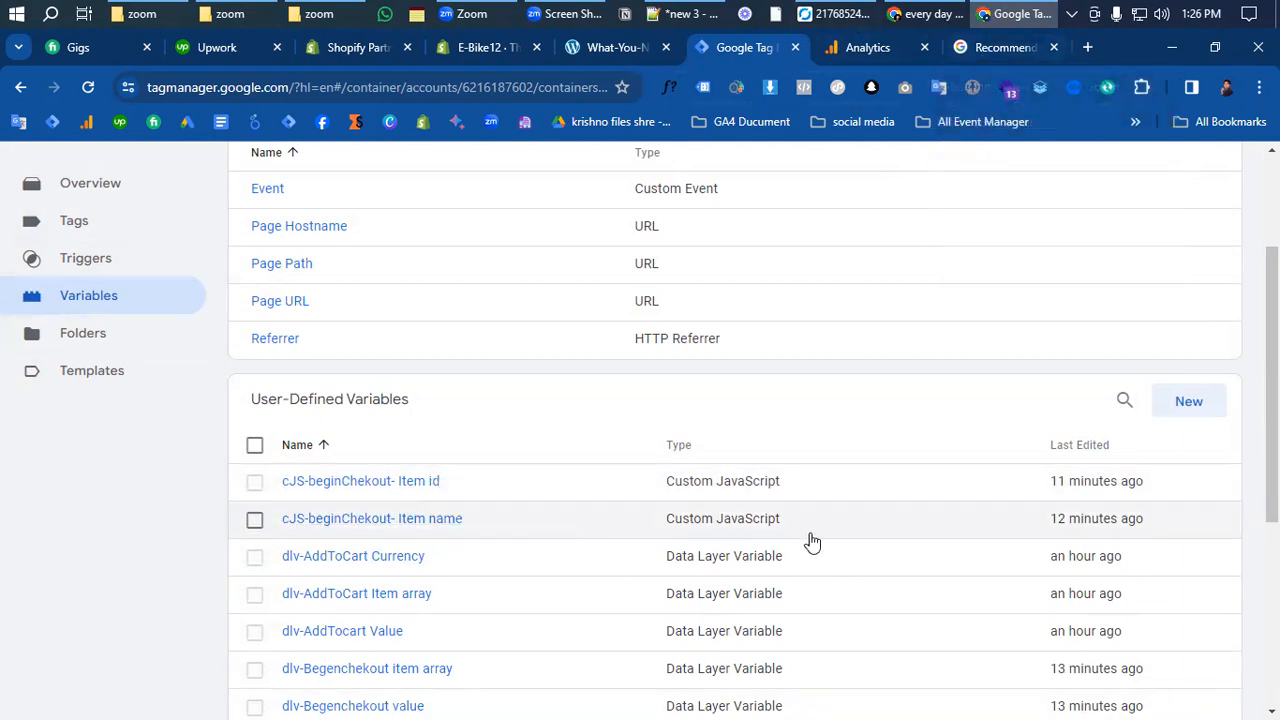
- In the GA4 recommended events docs, search 'purchas' and jump to the purchase event
click(1003, 49)
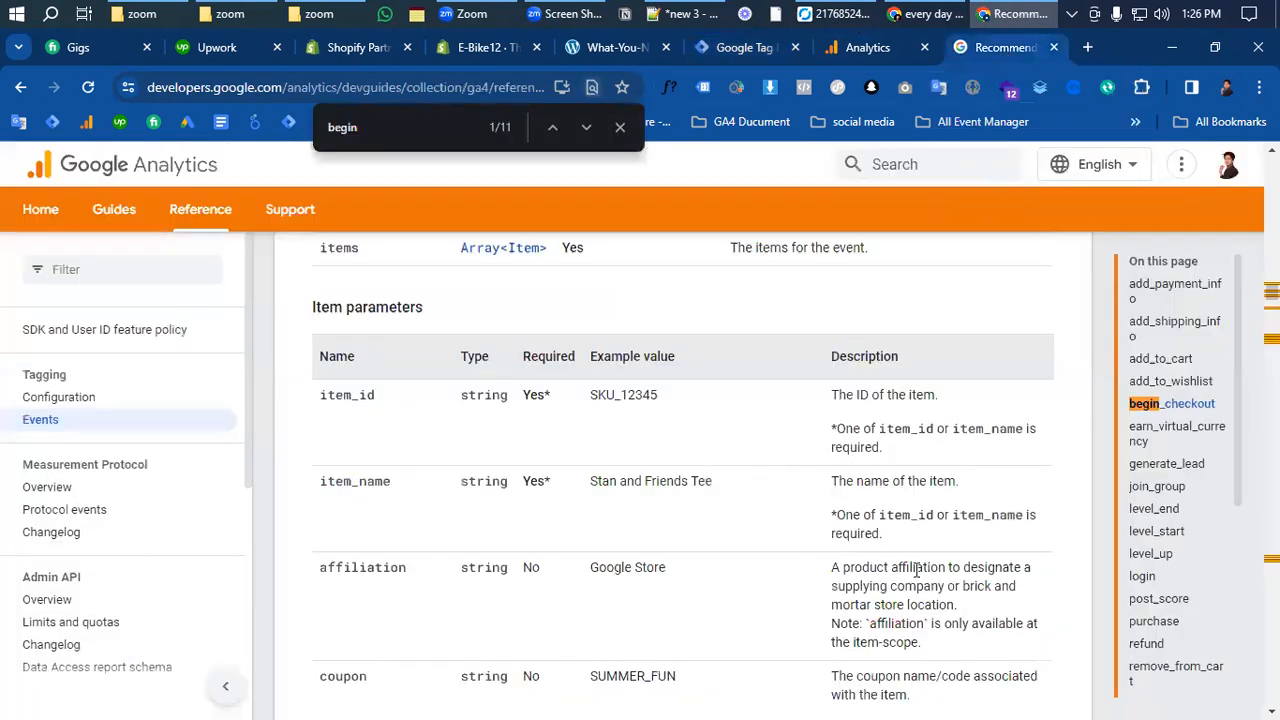
scroll(483, 567, up, 5)
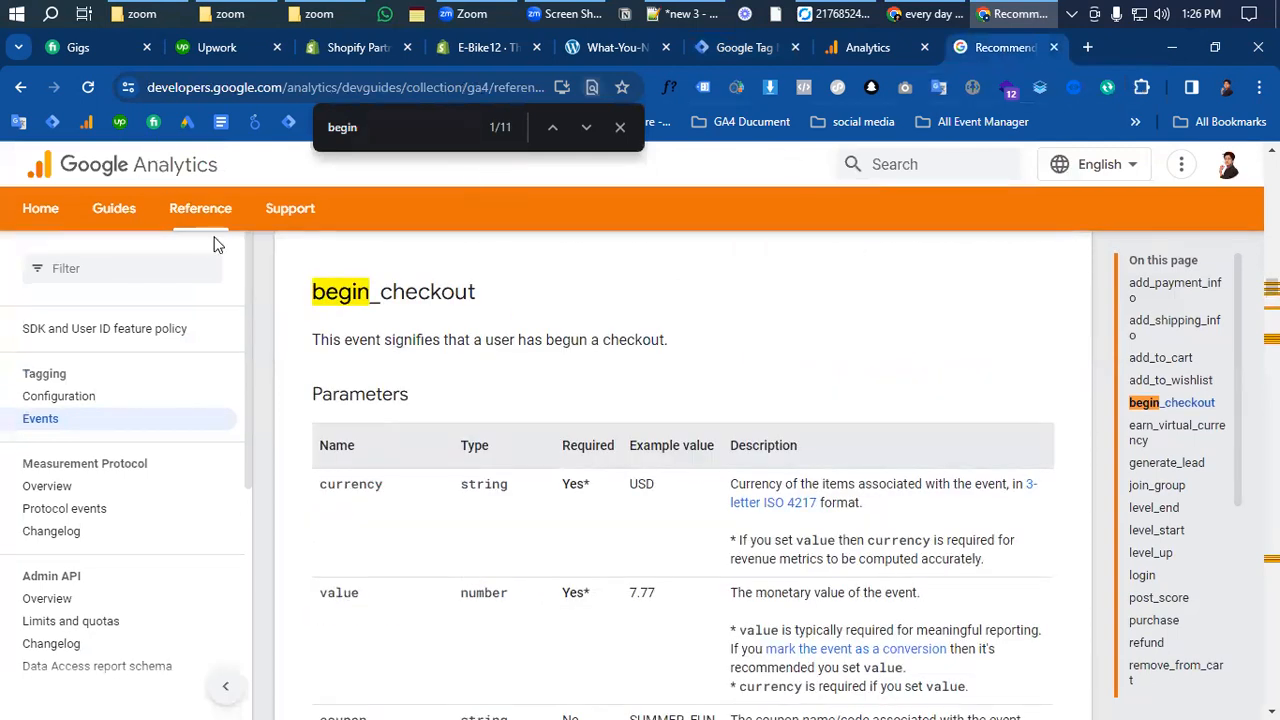
drag(379, 127, 306, 129)
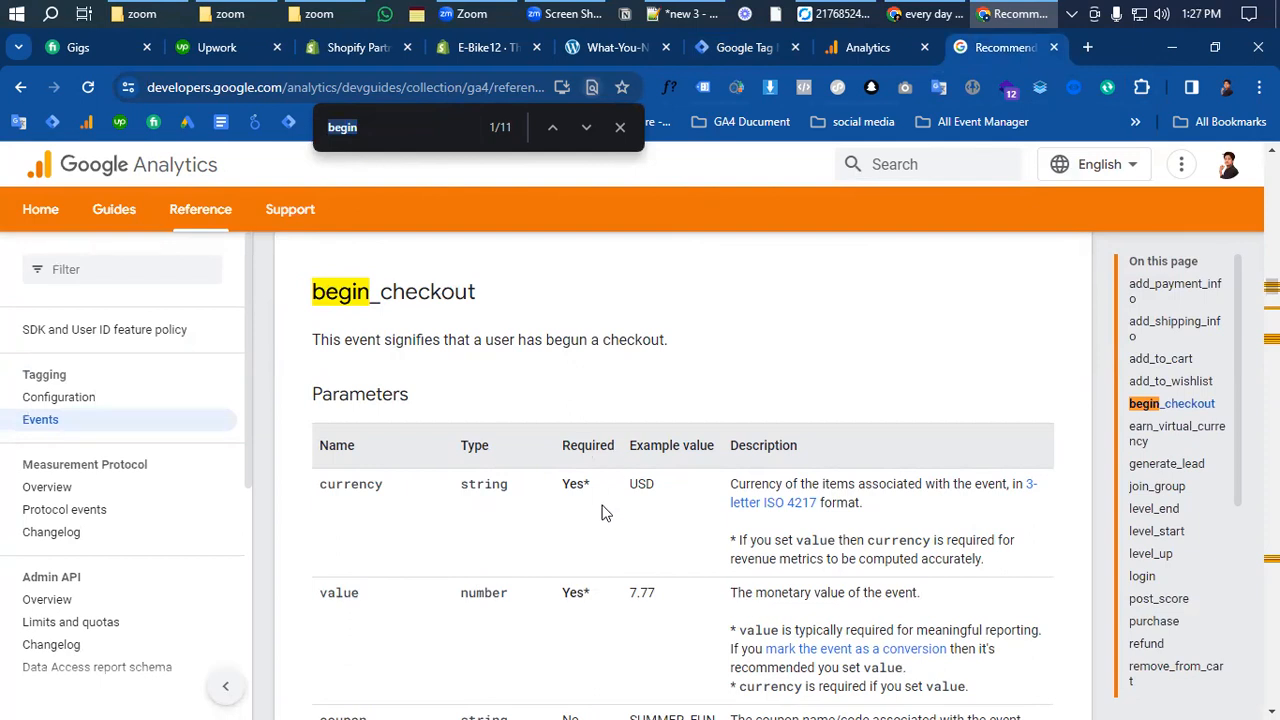
key(BackSpace)
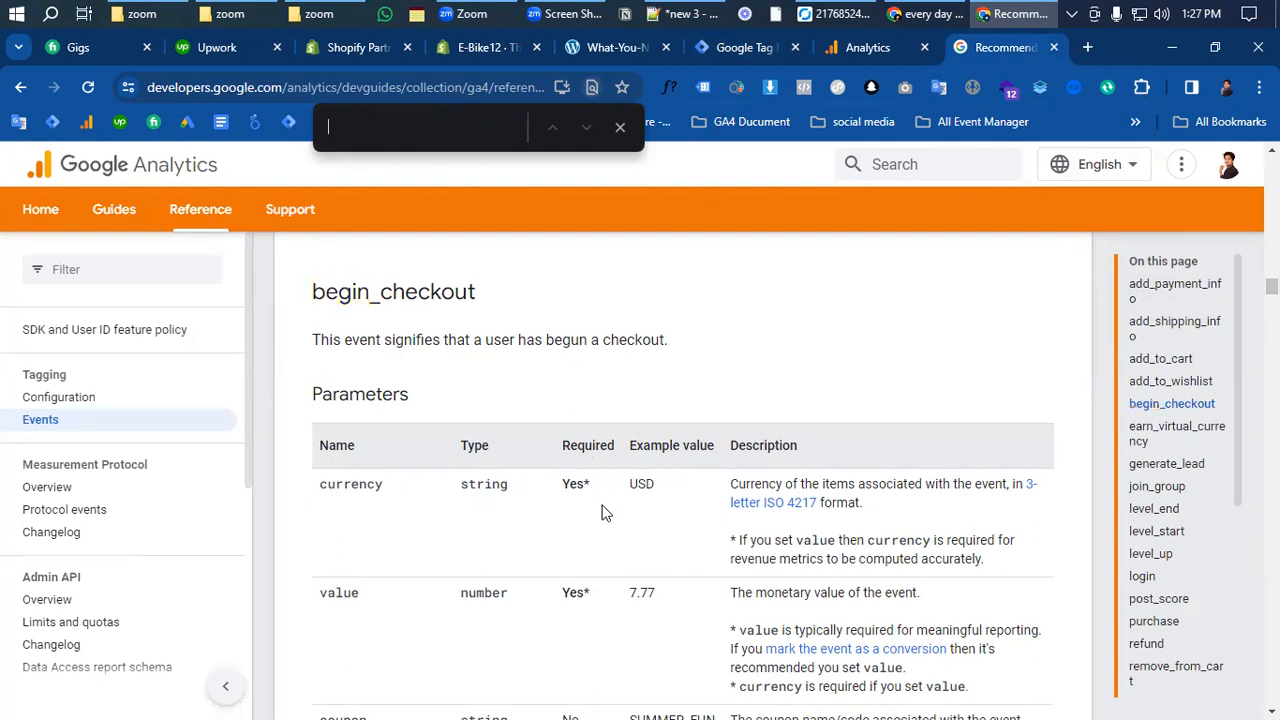
key(BackSpace)
text(purchase)
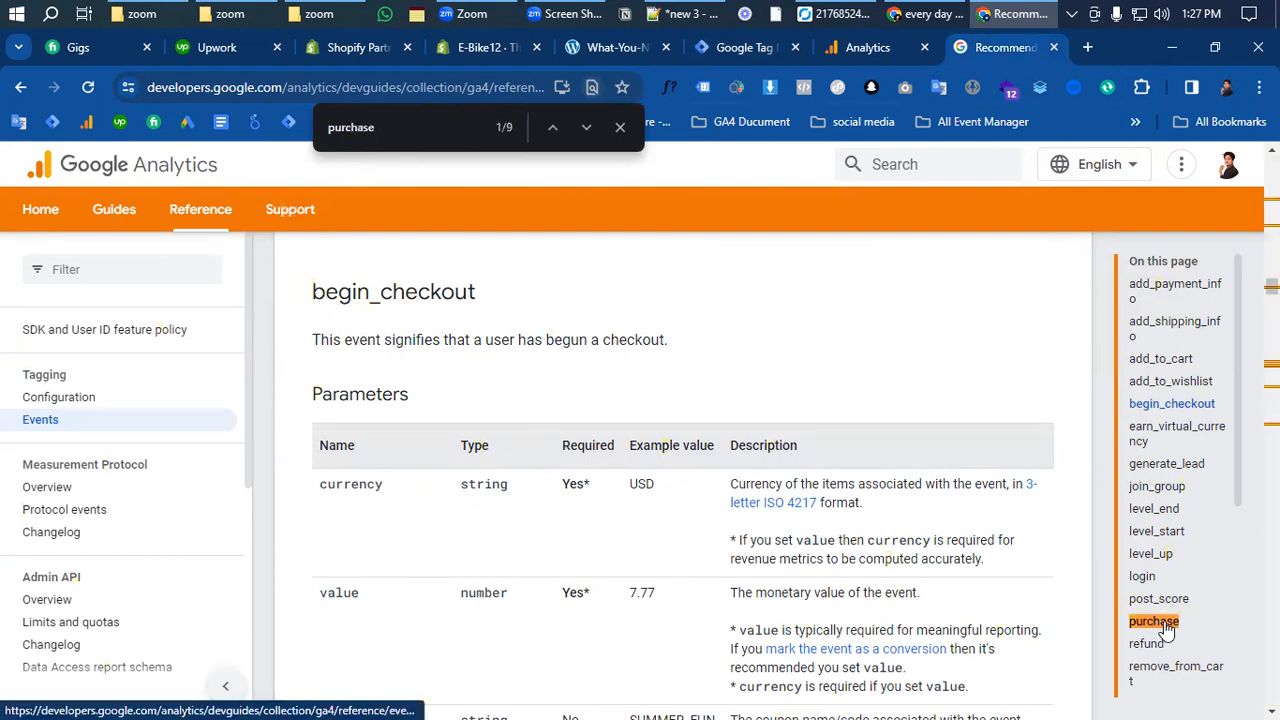
click(1176, 624)
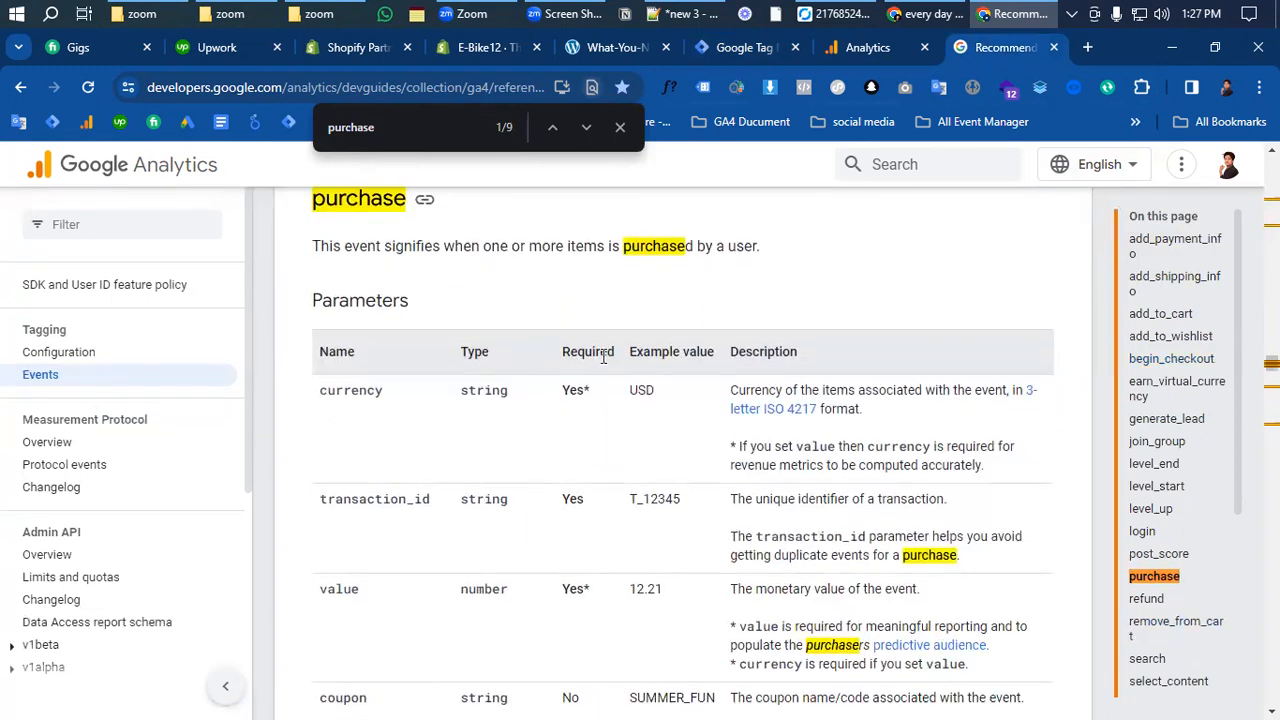
- Review the purchase event and item parameter tables, then return to Tag Manager
drag(305, 404, 363, 423)
scroll(445, 365, down, 2)
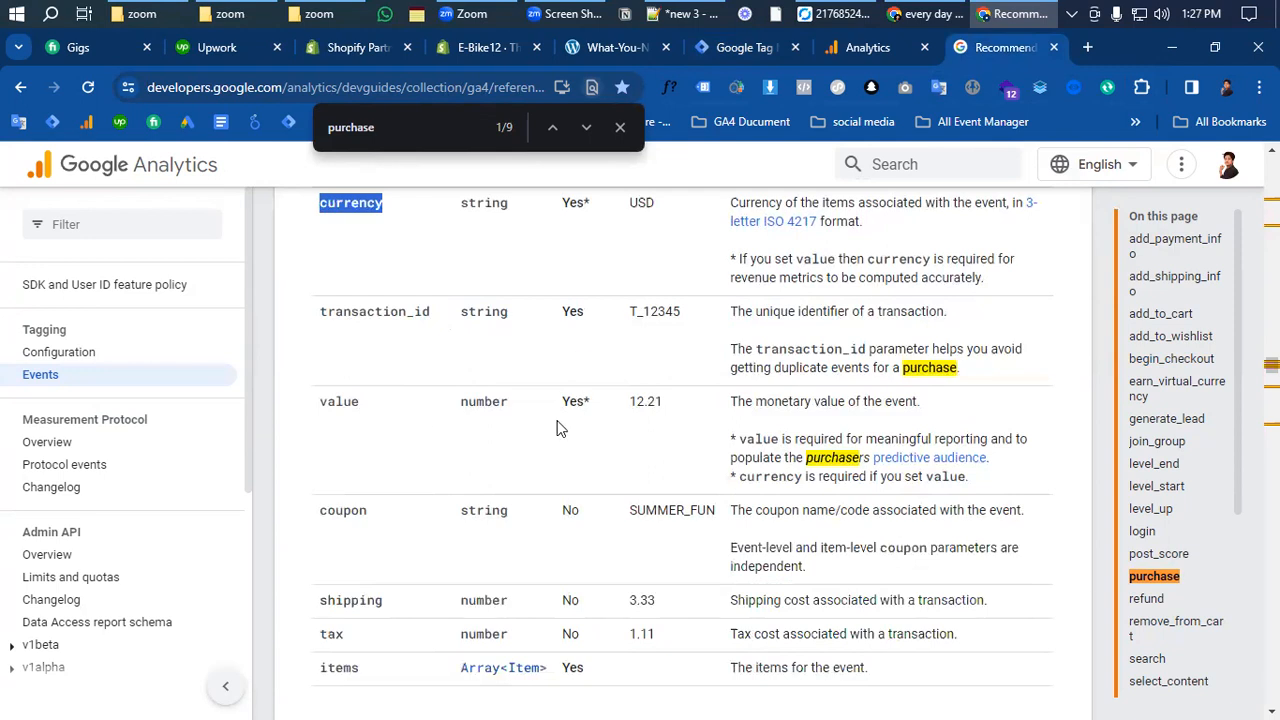
scroll(565, 435, down, 1)
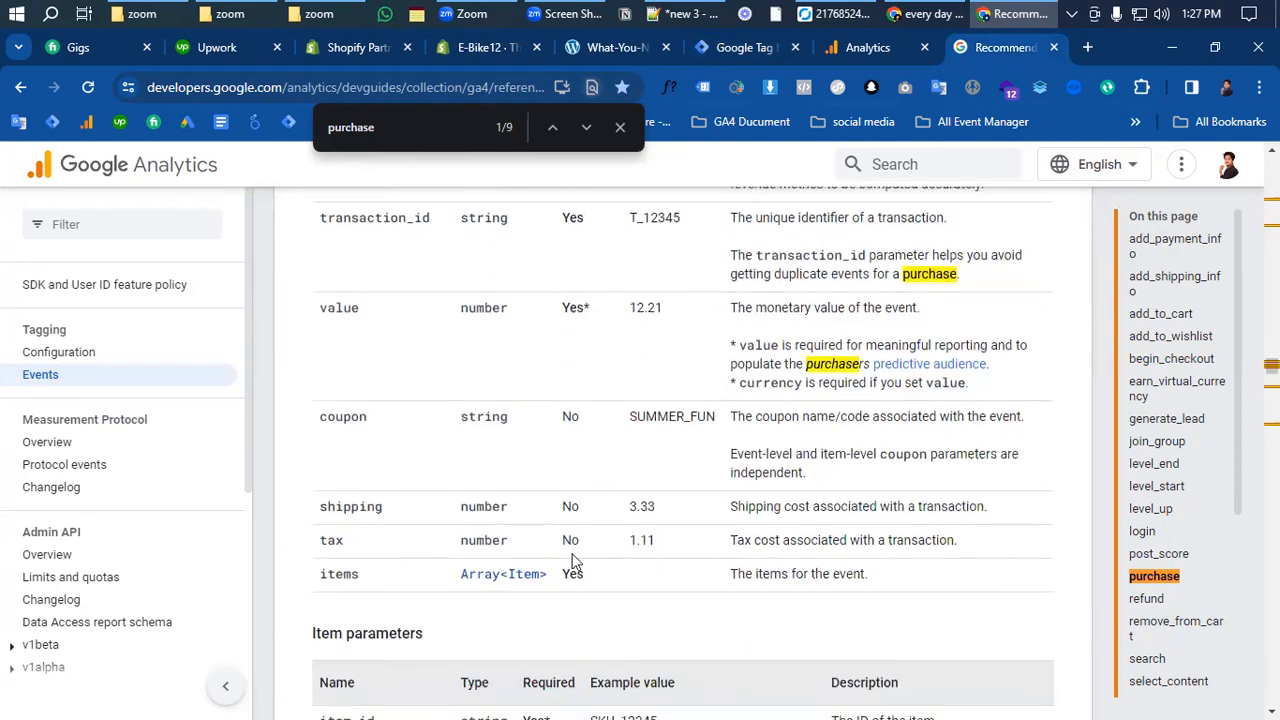
drag(360, 574, 320, 195)
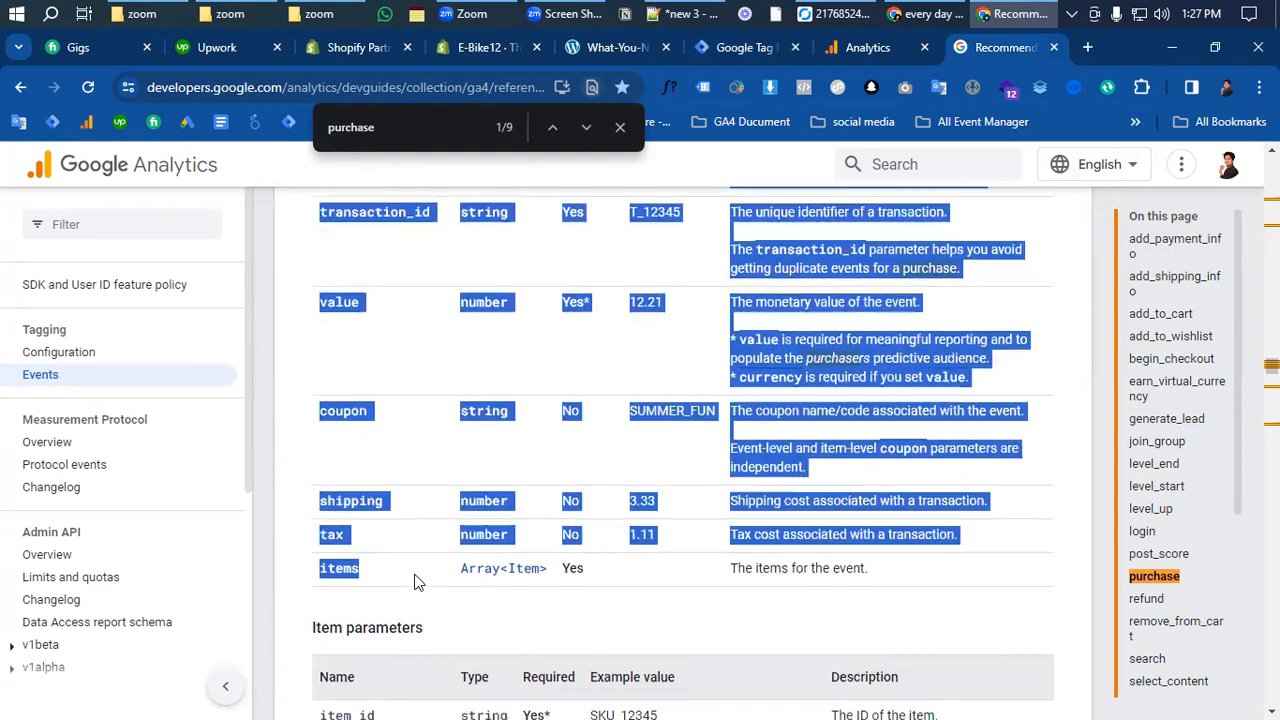
scroll(533, 597, down, 3)
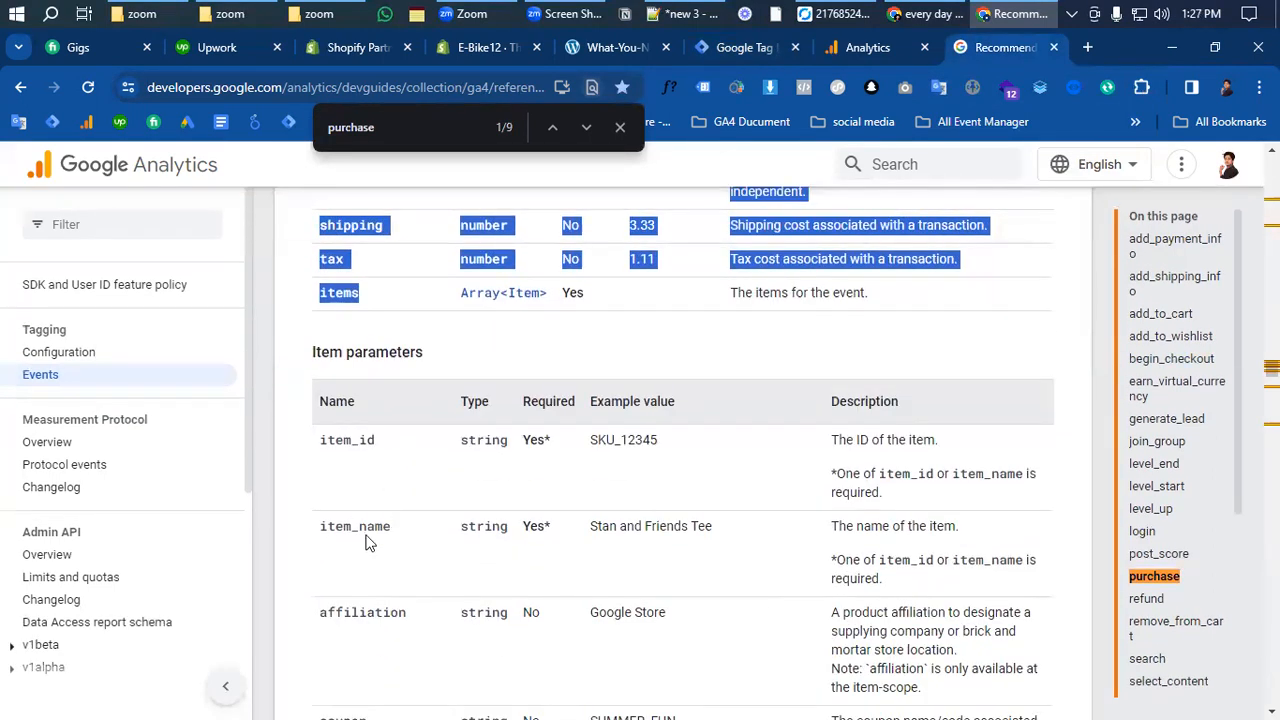
scroll(403, 540, down, 15)
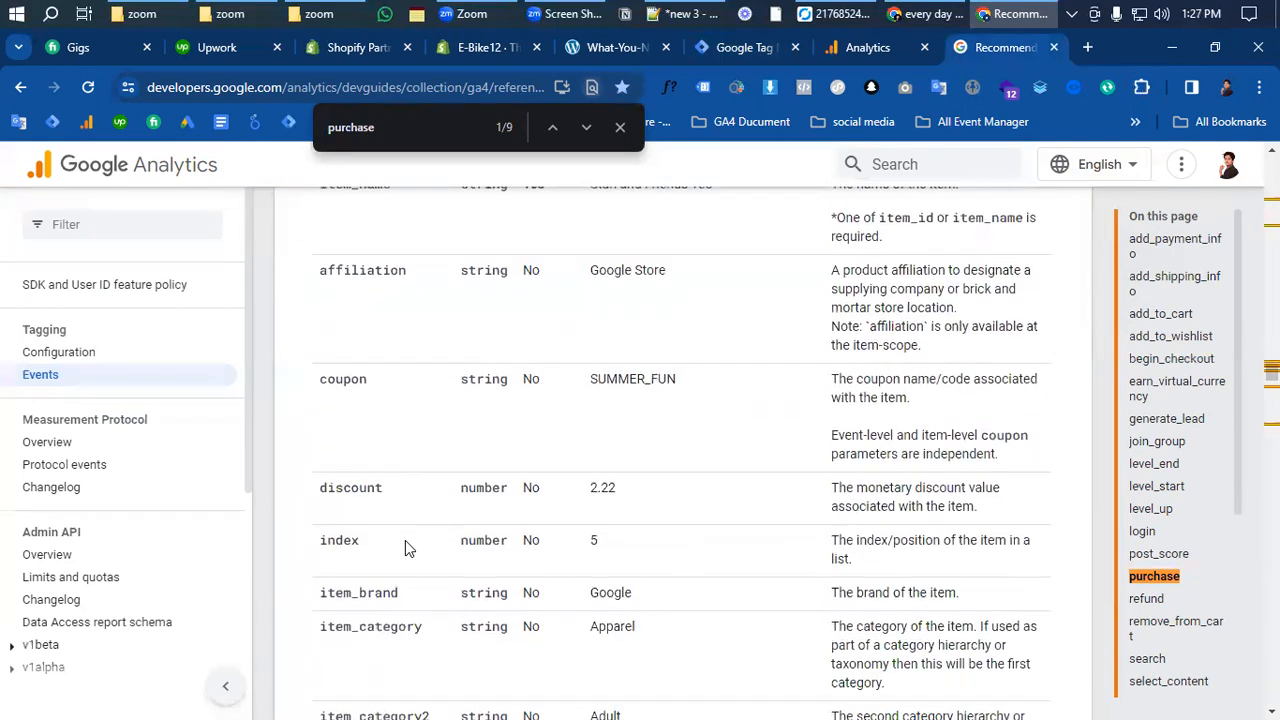
scroll(428, 572, down, 3)
scroll(430, 572, up, 15)
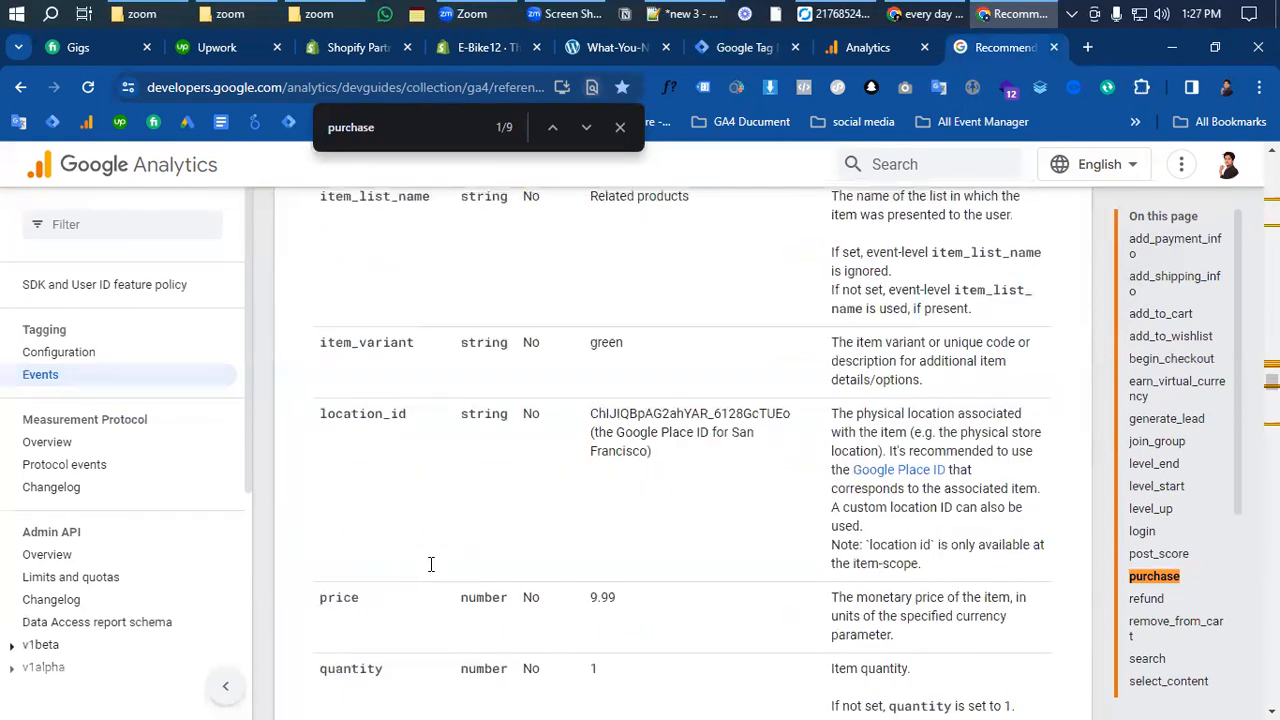
scroll(594, 411, up, 1)
click(585, 392)
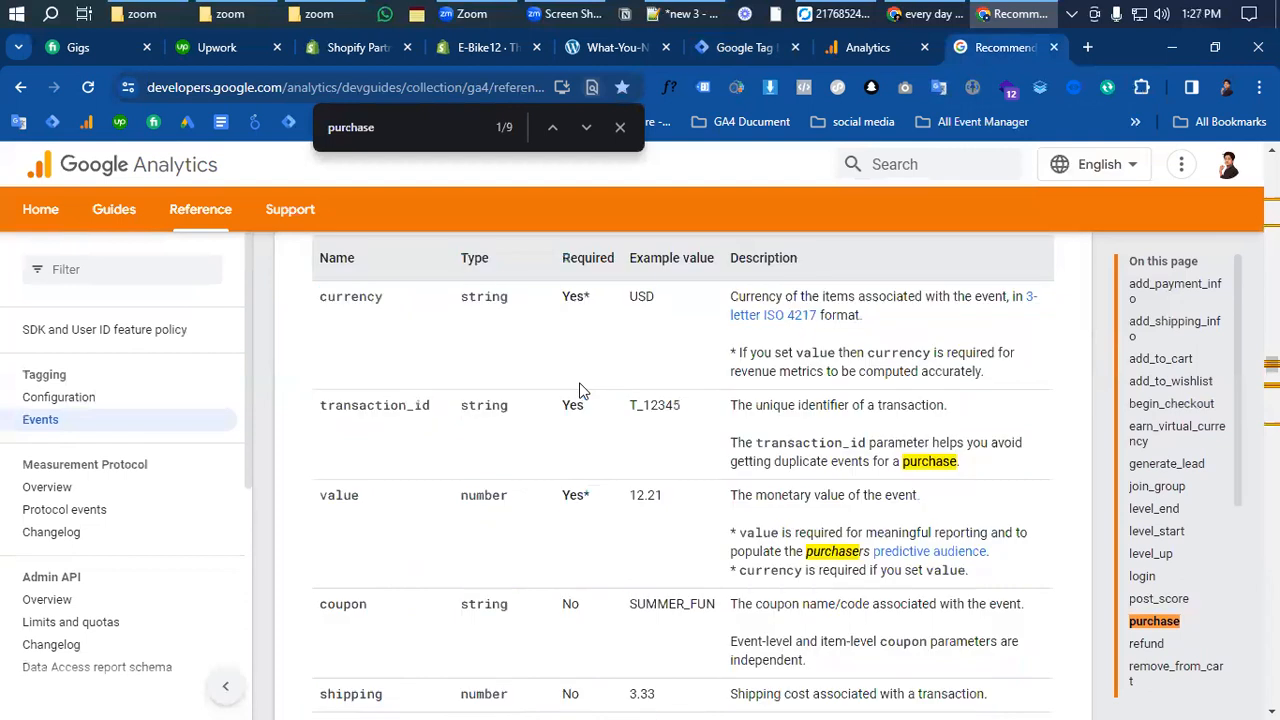
scroll(581, 384, up, 10)
scroll(691, 388, up, 1)
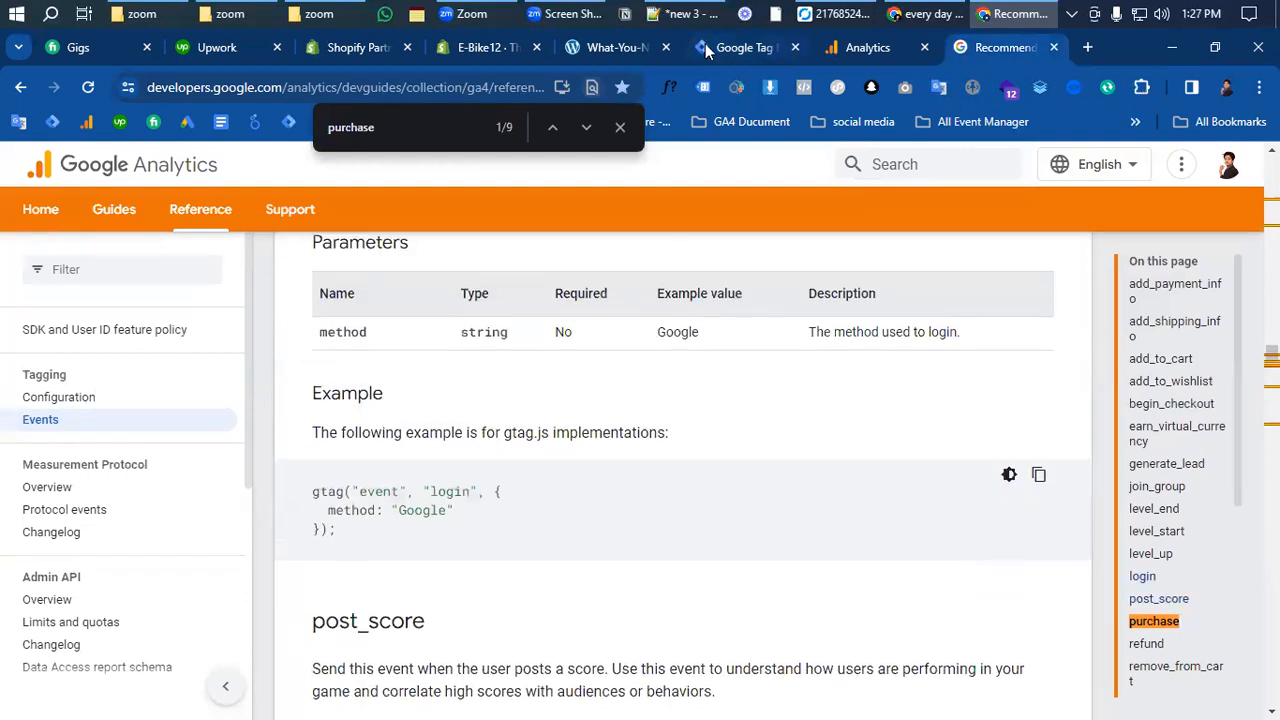
click(742, 47)
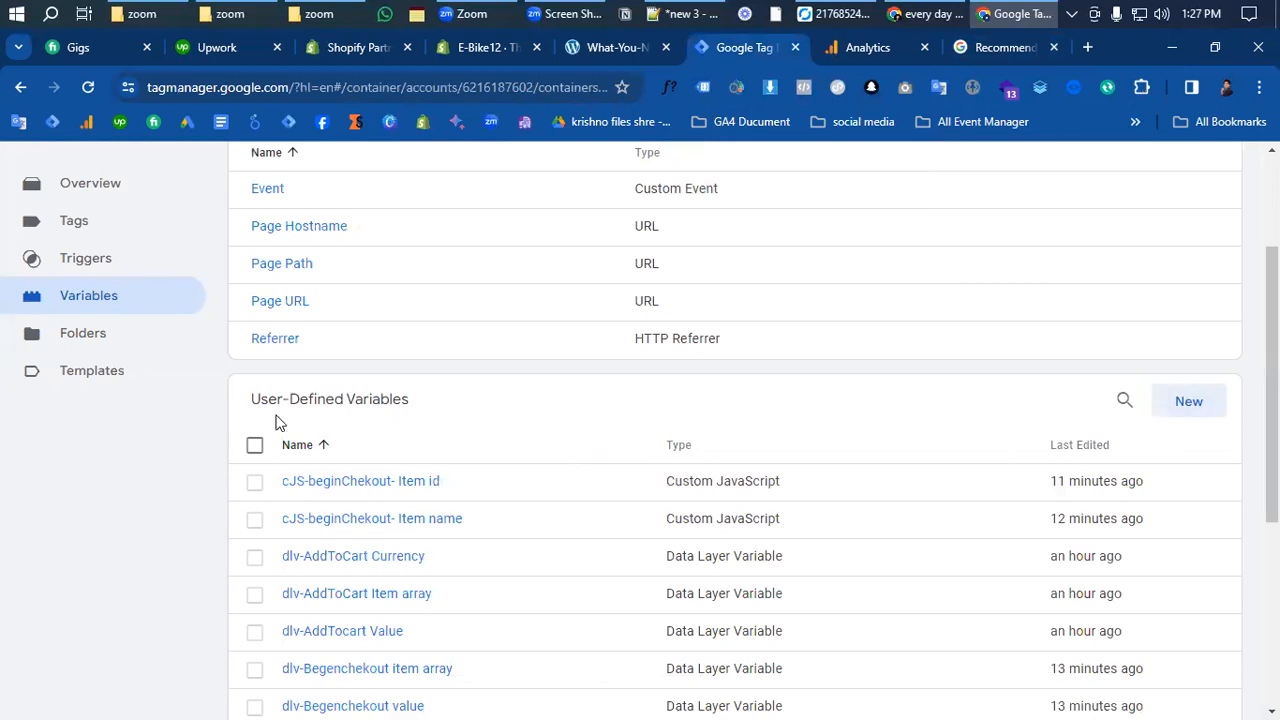
- Create a Custom JavaScript variable with the pasted item-name function, referencing {{dlv-Item array}} instead of {{Ecommerce items}}
click(1193, 401)
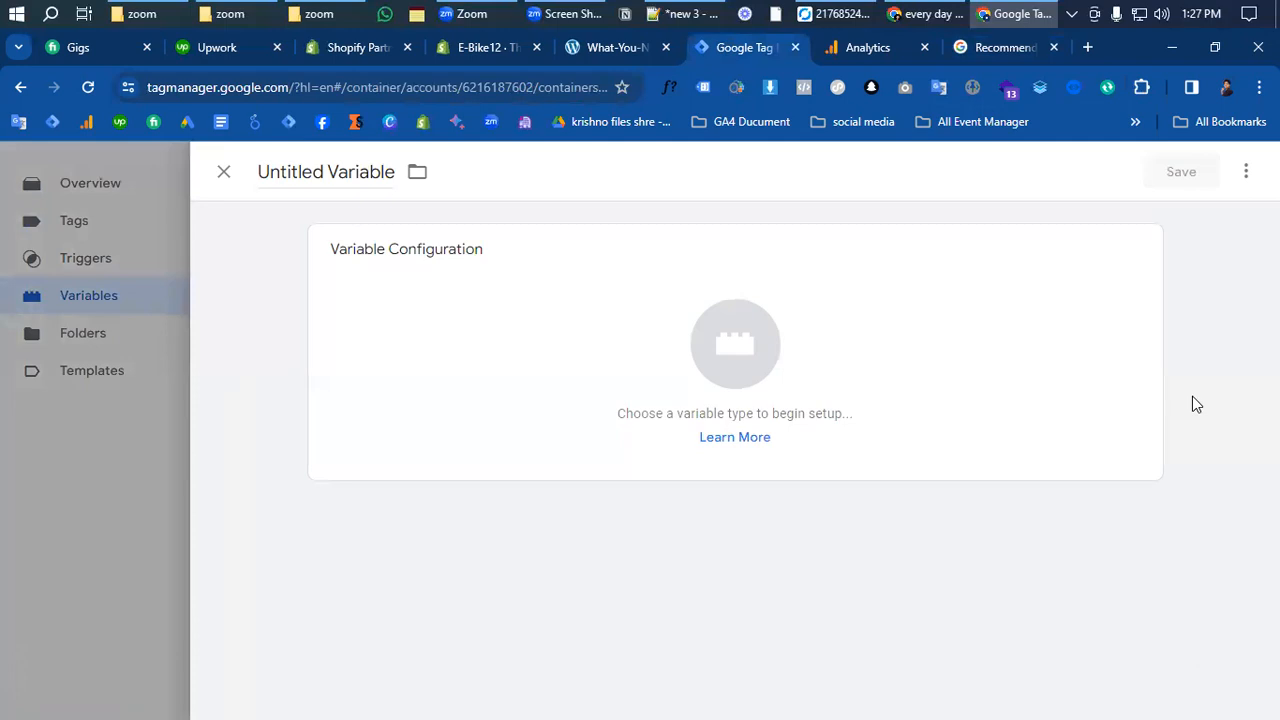
click(726, 379)
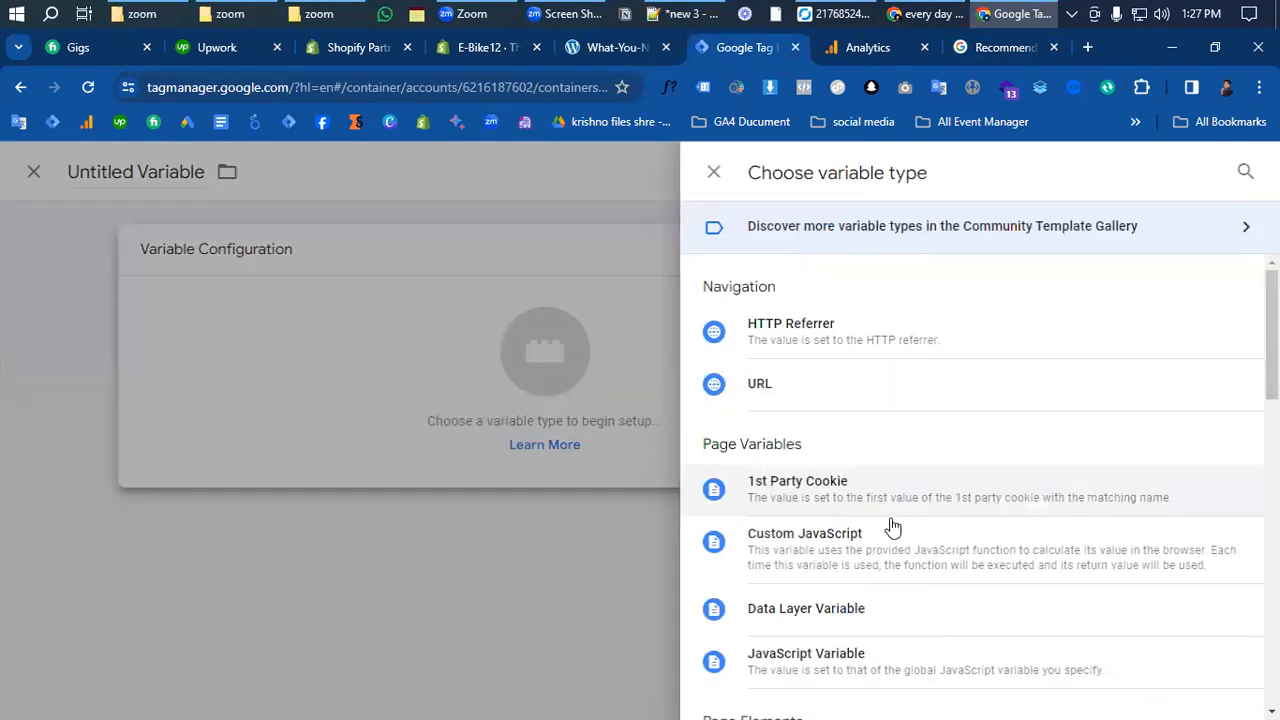
click(915, 550)
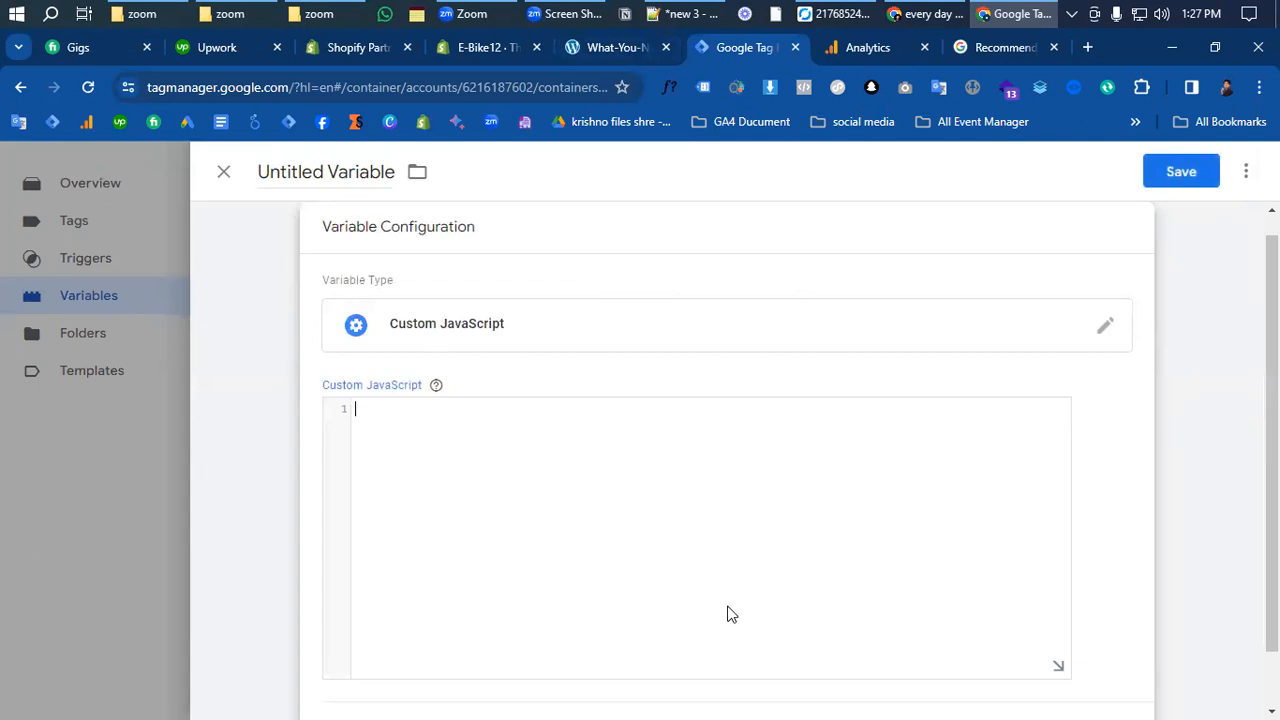
click(746, 557)
key(alt+Tab)
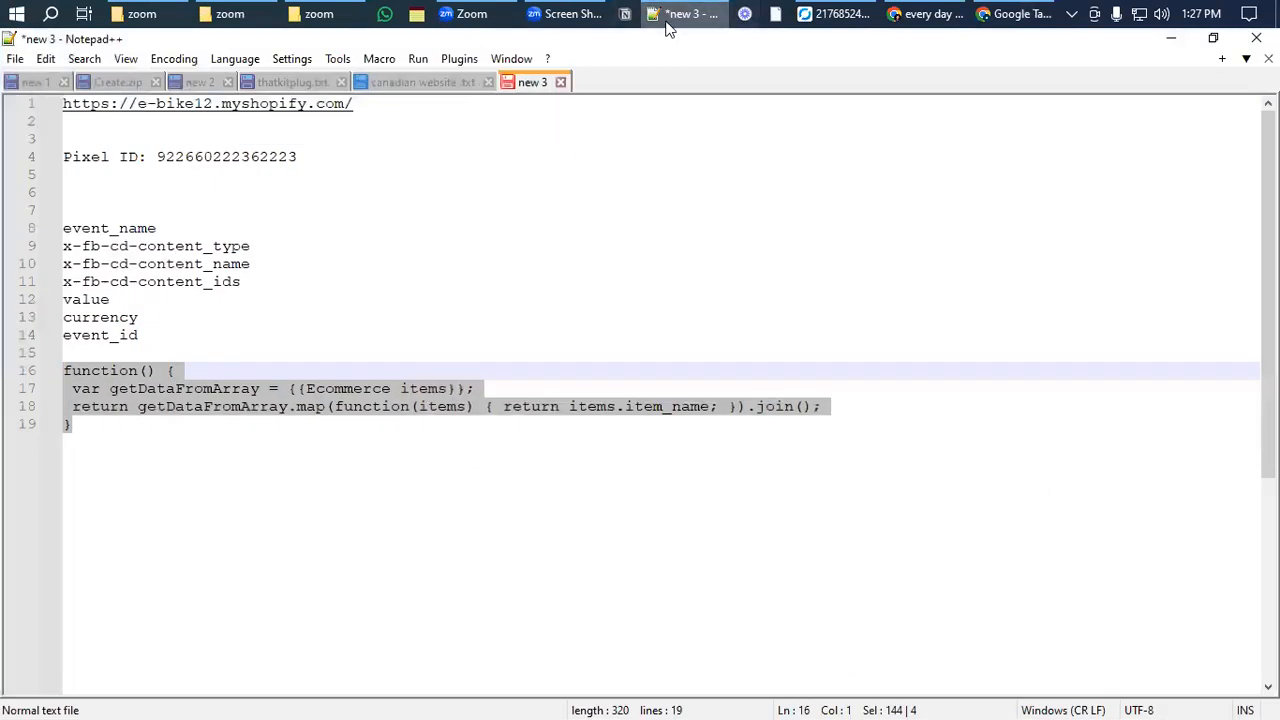
key(alt+Tab)
text(function() {  var getDataFromArray = {{Ecommerce items}};  return getDataFromArray.map(function(items) { return items.item_name; }).join(); })
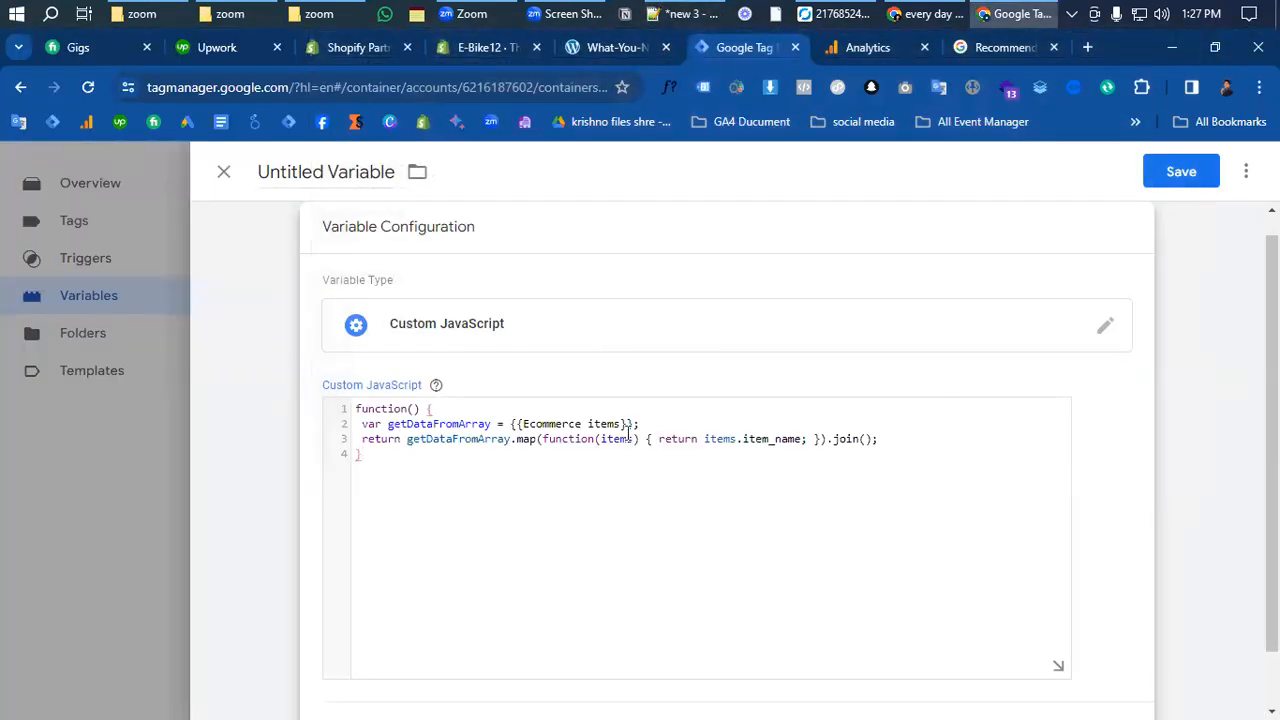
drag(634, 425, 510, 423)
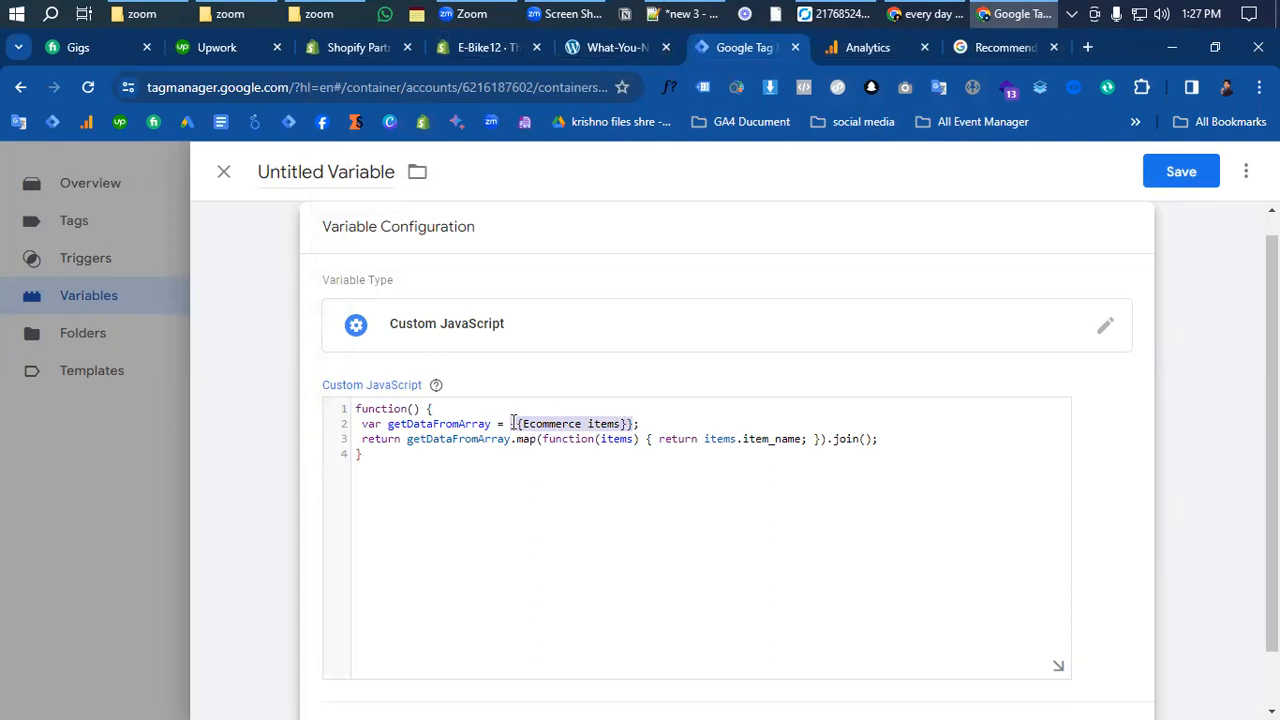
text([)
text({)
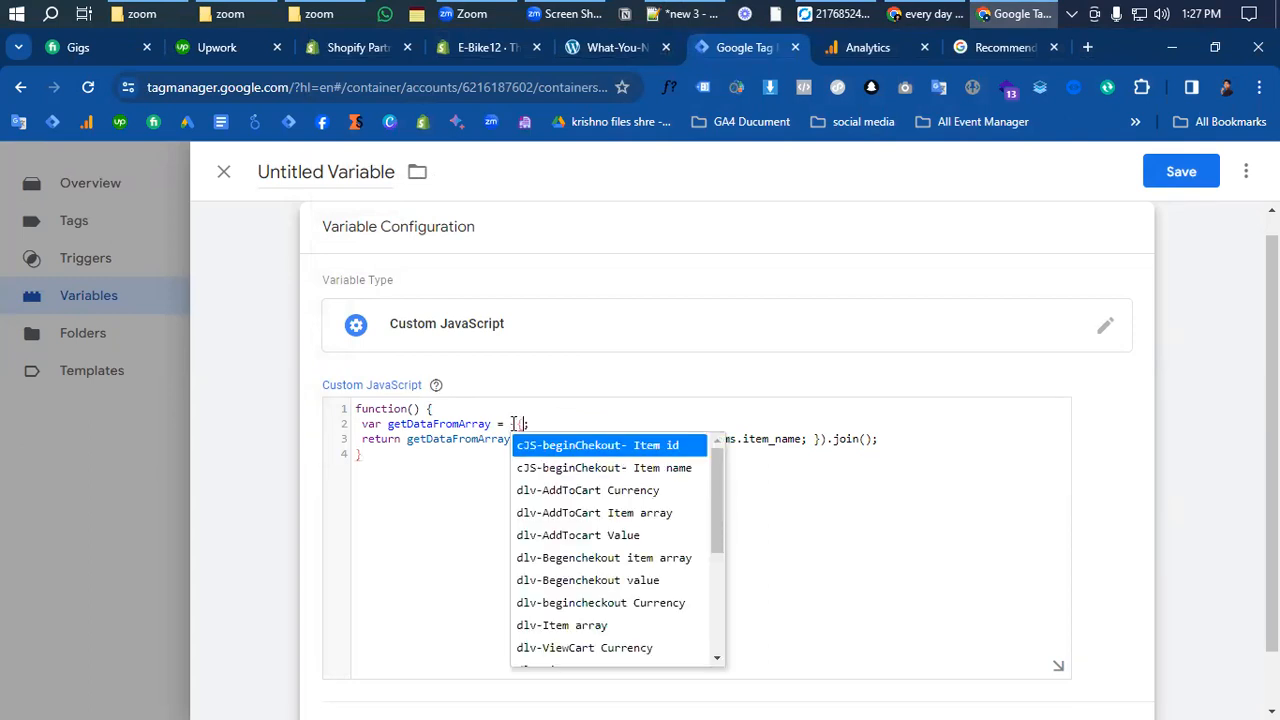
text(item)
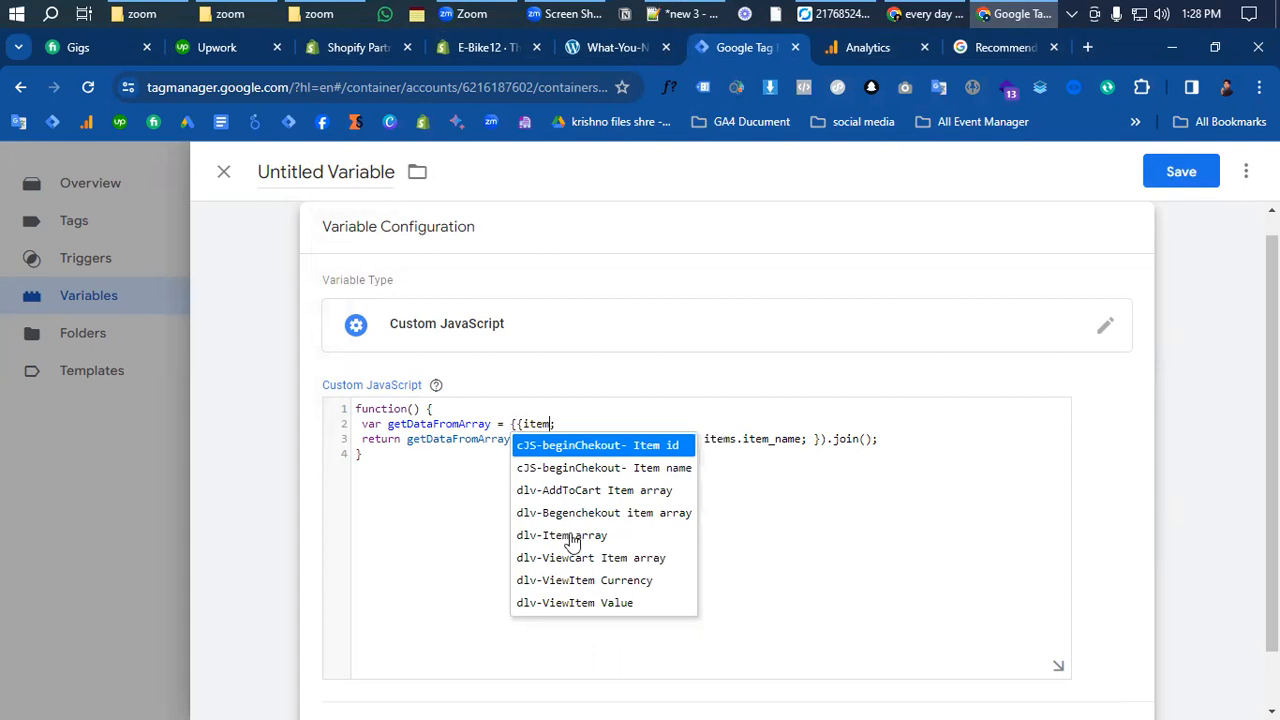
click(571, 537)
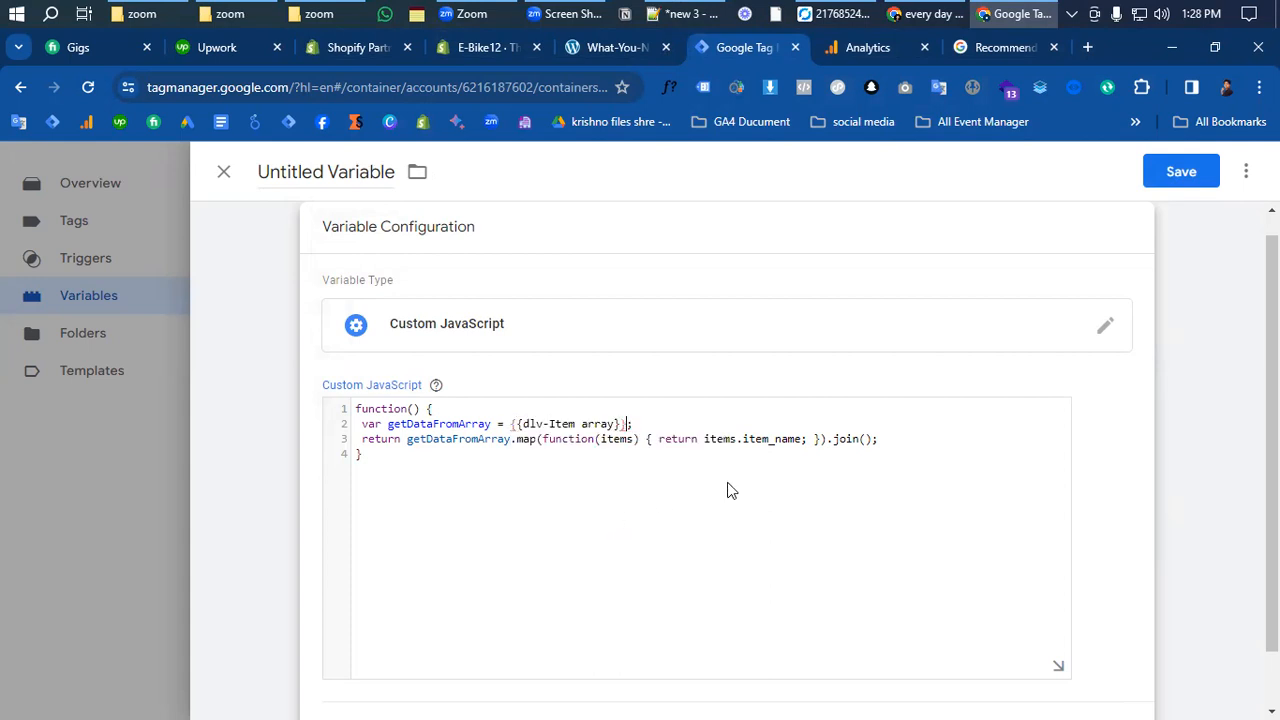
- Save the variable under the name 'cJs-Purchase Item name'
click(1181, 171)
text(Cjs)
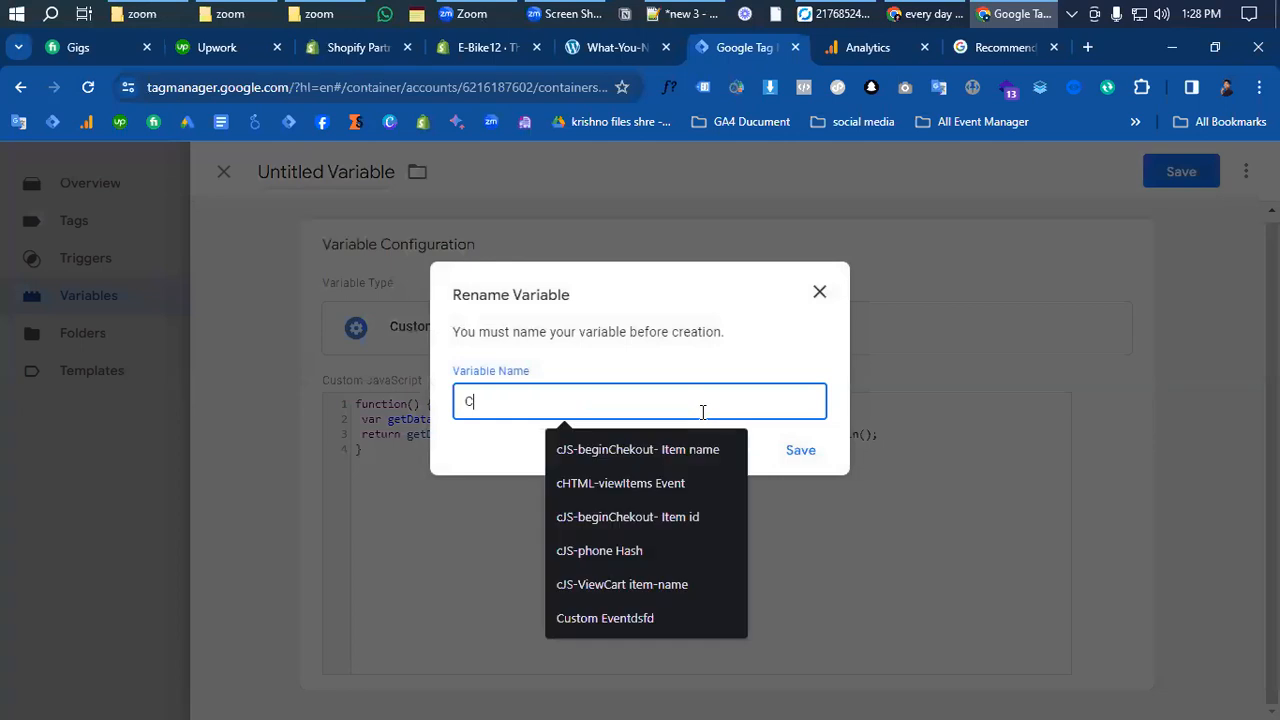
key(BackSpace)
text(cJs-Purchase Item)
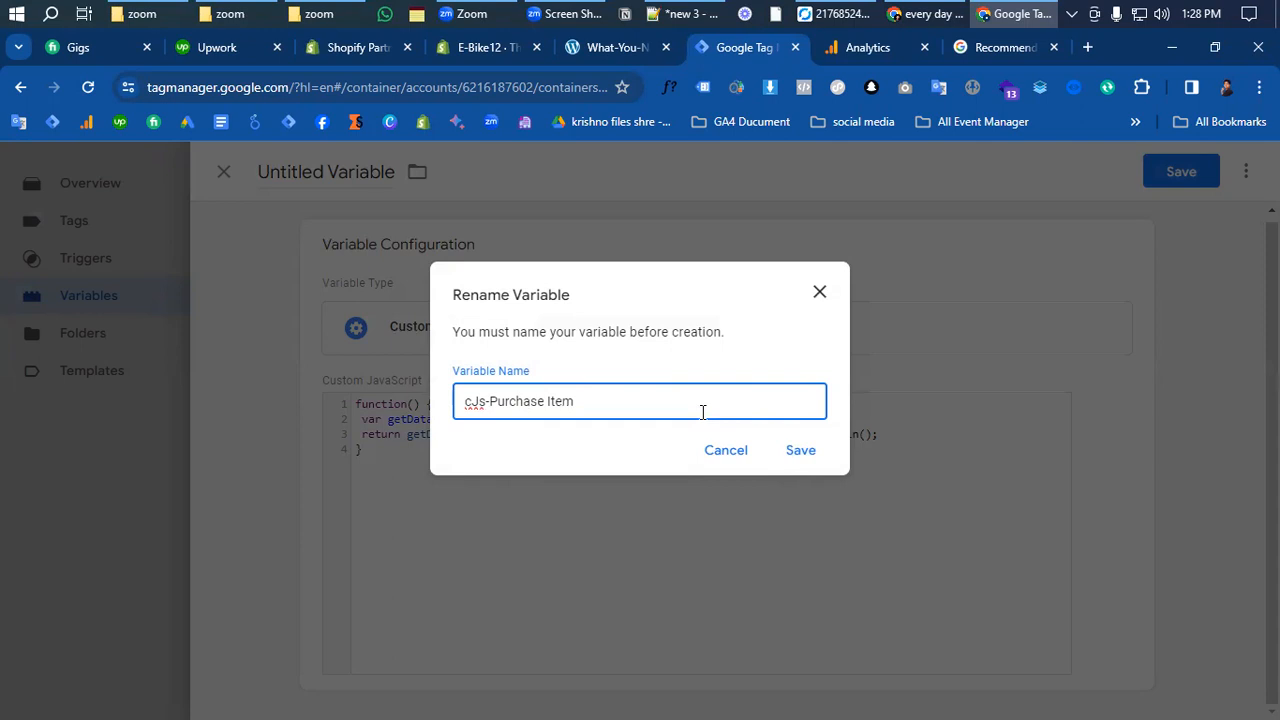
text(name)
click(812, 453)
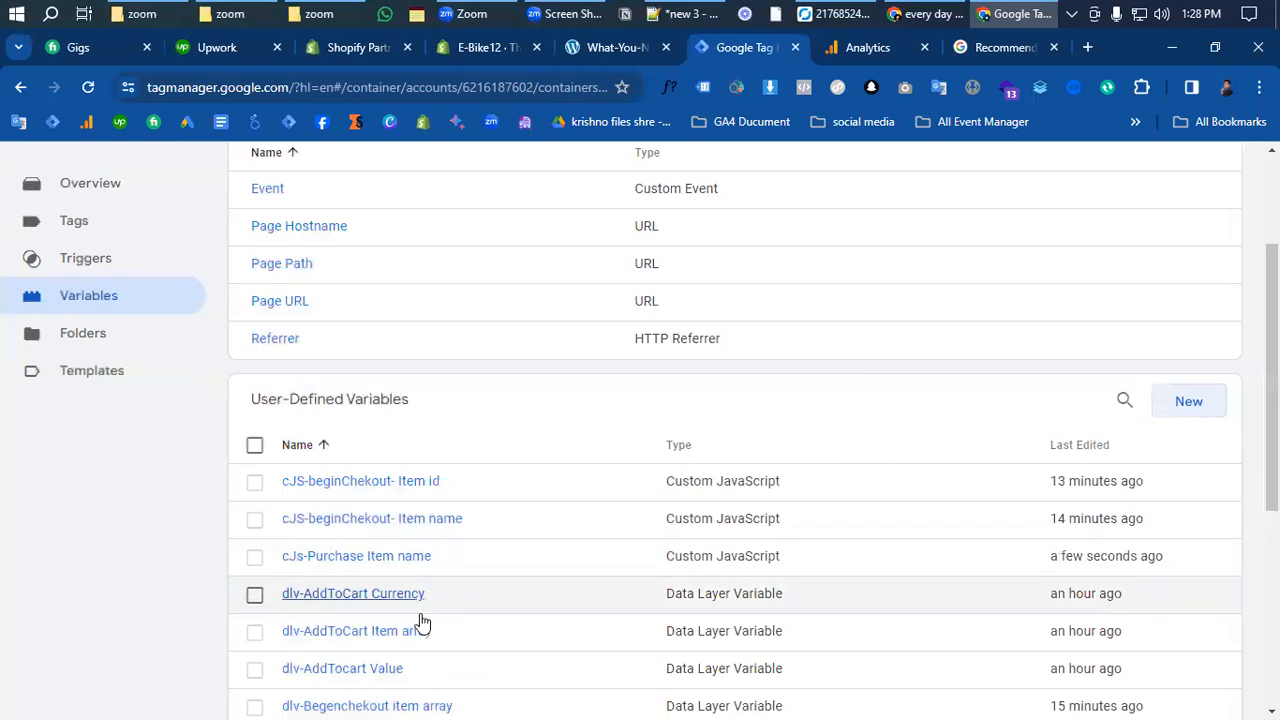
click(368, 557)
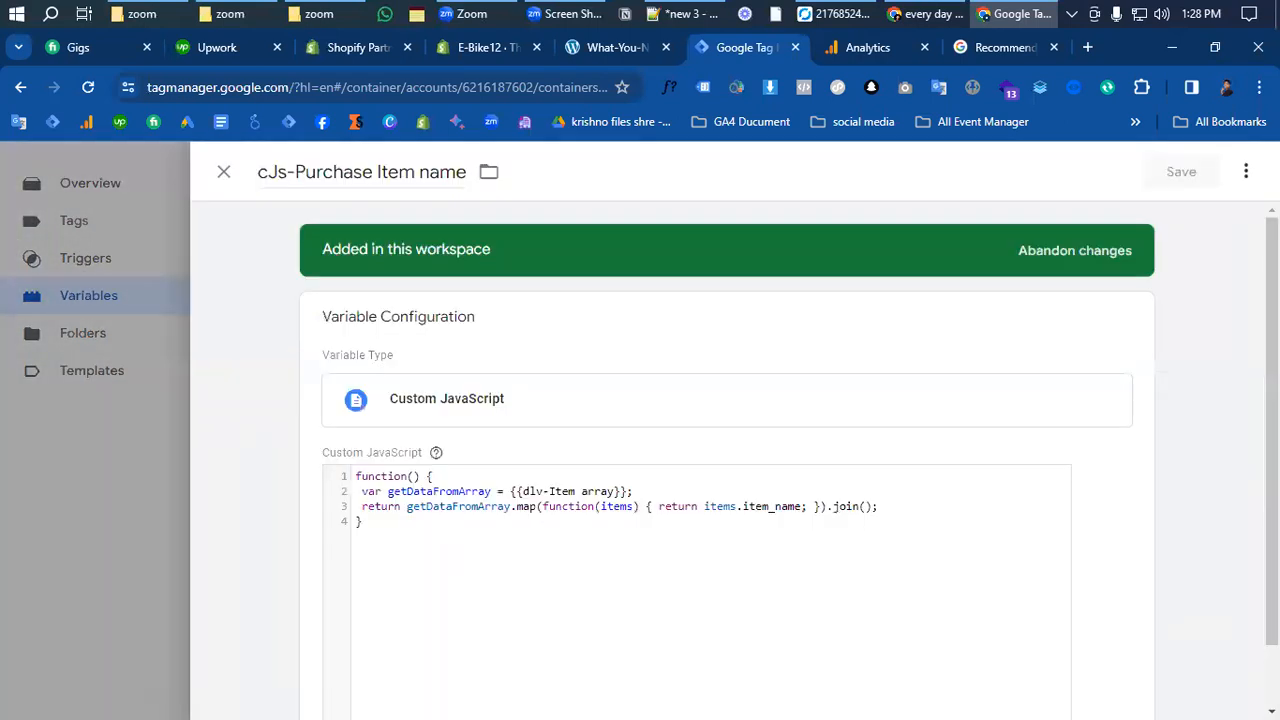
- Duplicate cJs-Purchase Item name and retitle the copy 'cJs-Purchase Item id'
click(1246, 171)
click(1166, 216)
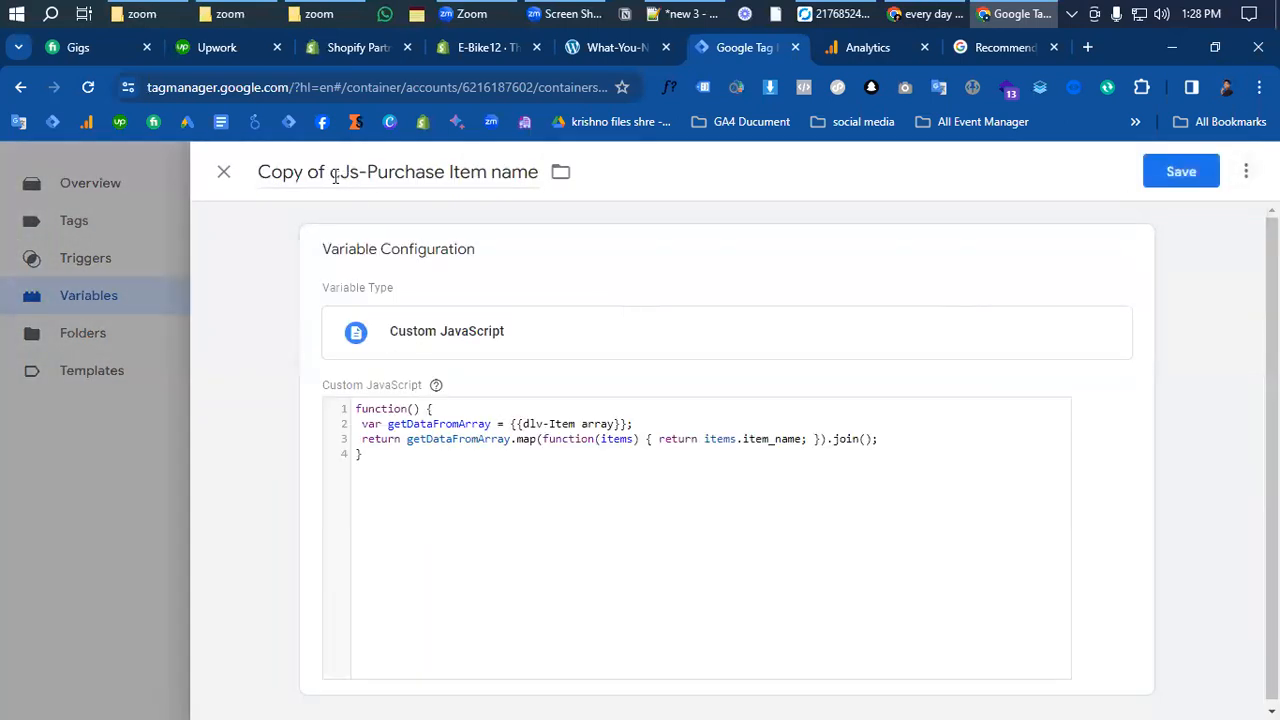
drag(333, 174, 259, 172)
key(BackSpace)
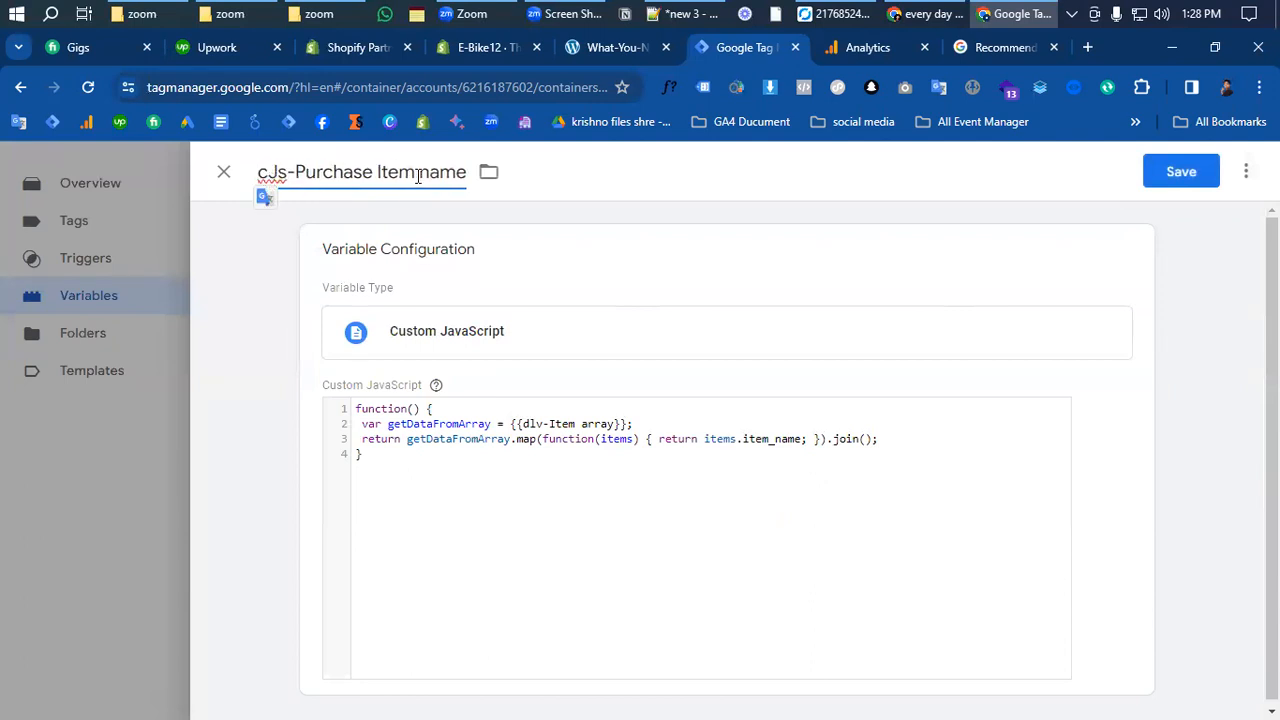
drag(419, 174, 467, 175)
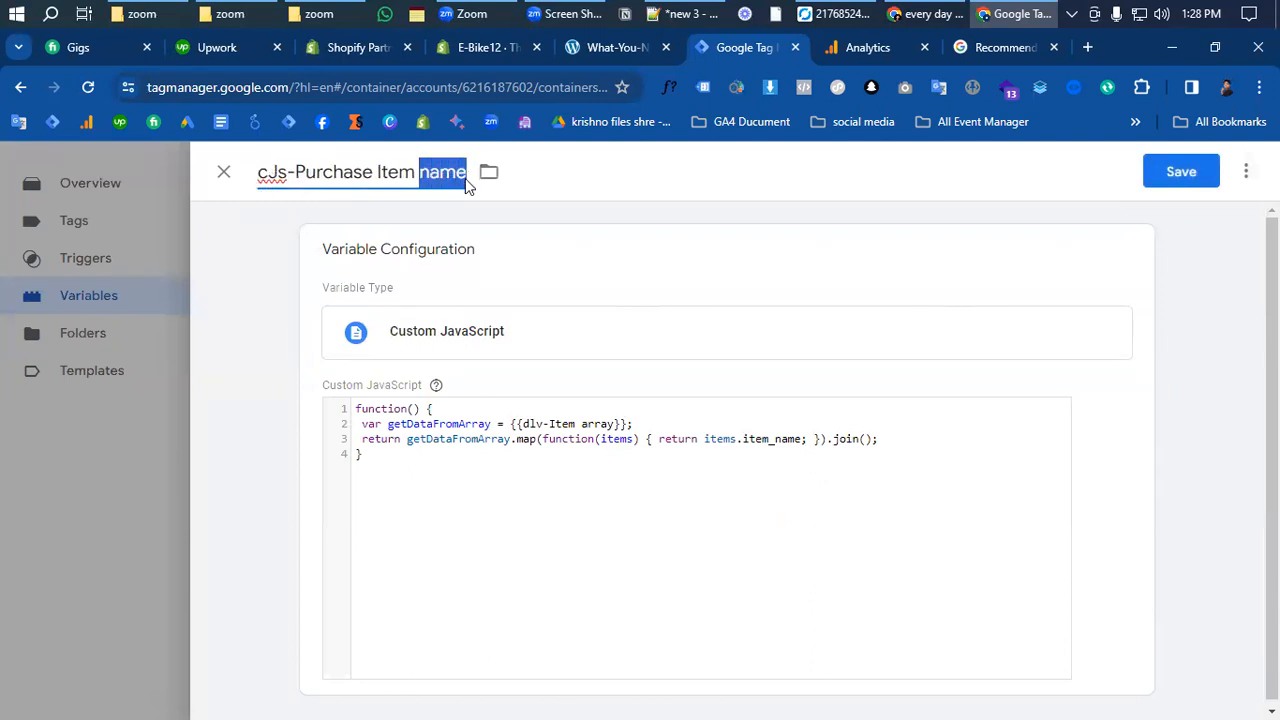
key(BackSpace)
text(id)
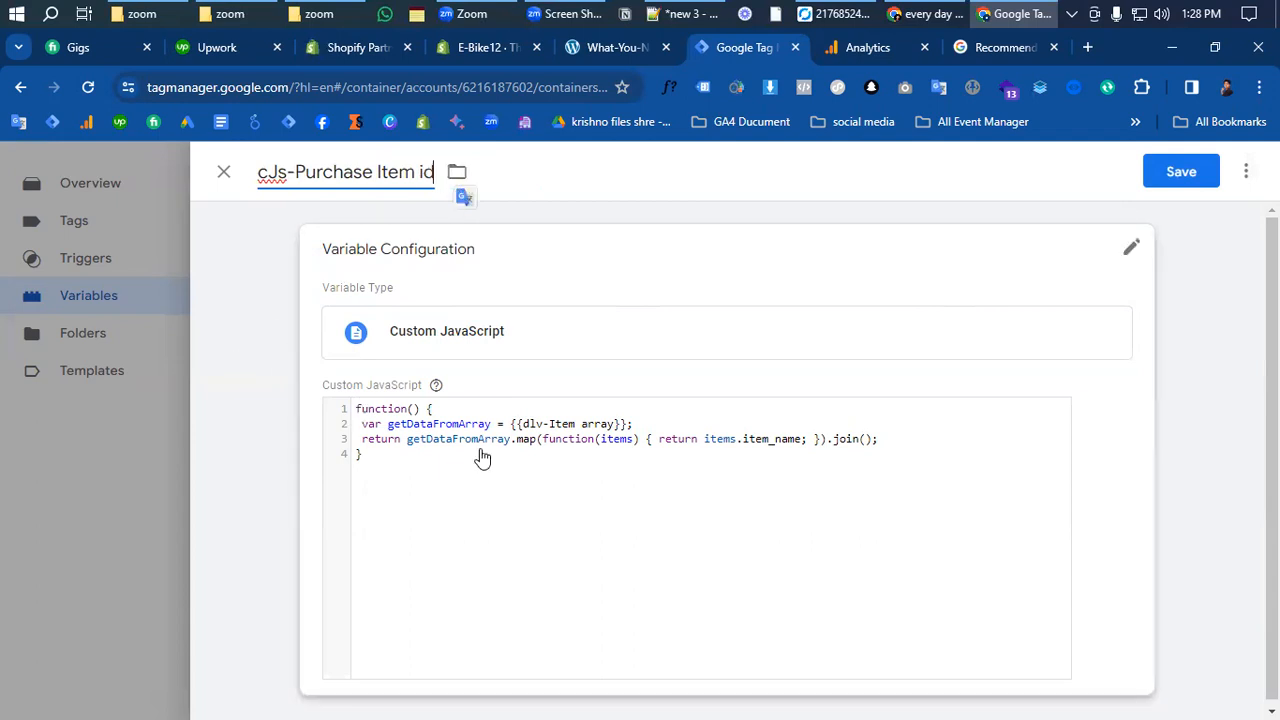
click(789, 437)
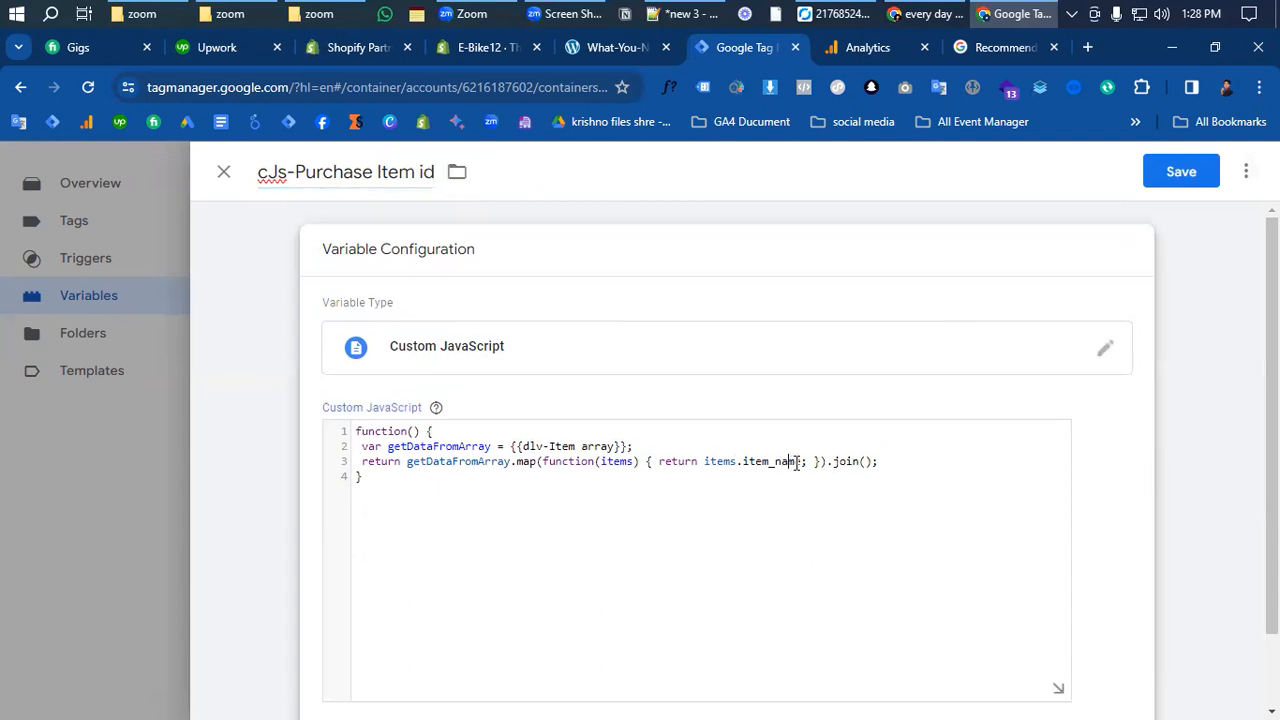
- Change item_name to item_id in the copy's code and save it
key(BackSpace)
key(BackSpace)
key(BackSpace)
key(BackSpace)
text(id)
click(1184, 172)
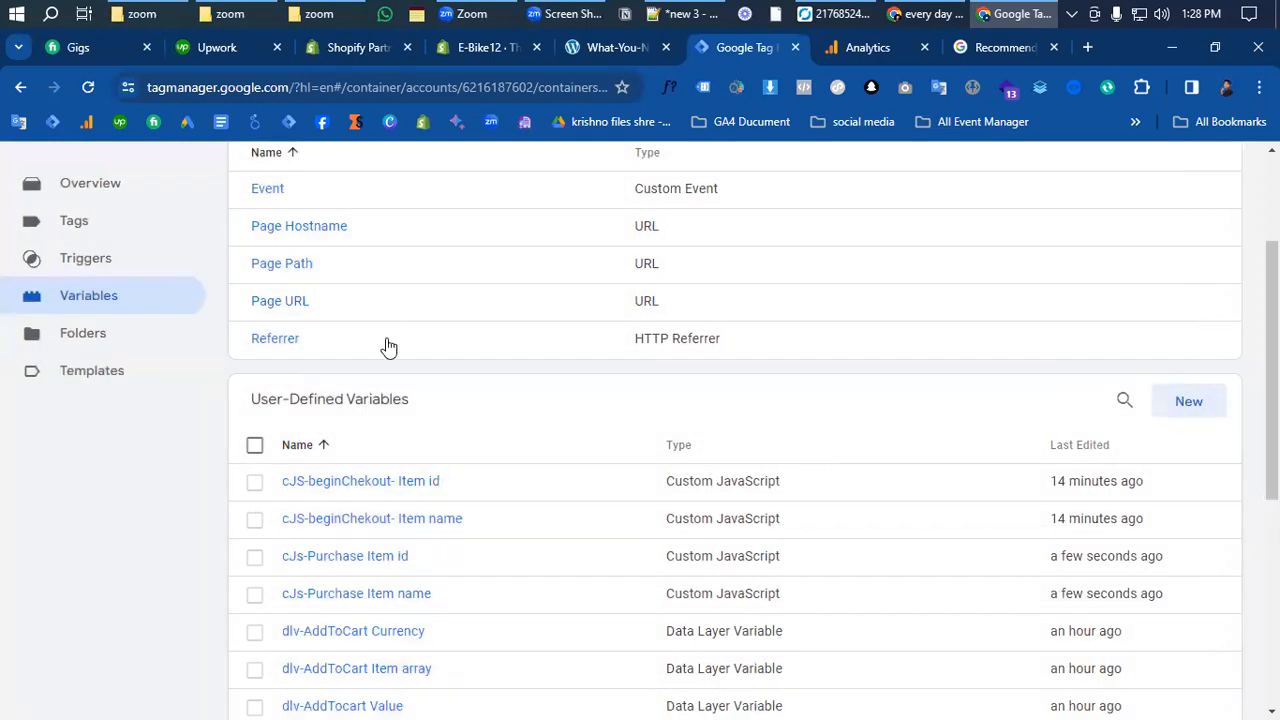
scroll(390, 350, up, 2)
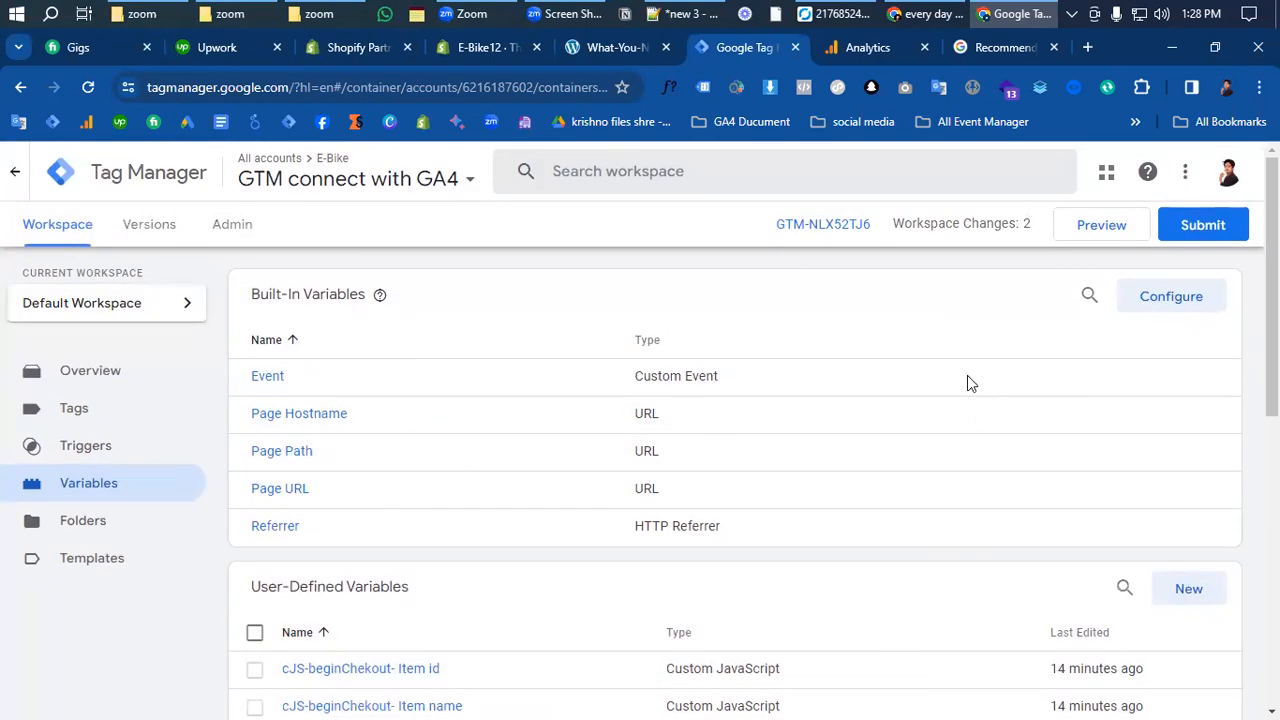
- Launch GTM Preview and connect Tag Assistant to e-bike12.myshopify.com
click(1106, 228)
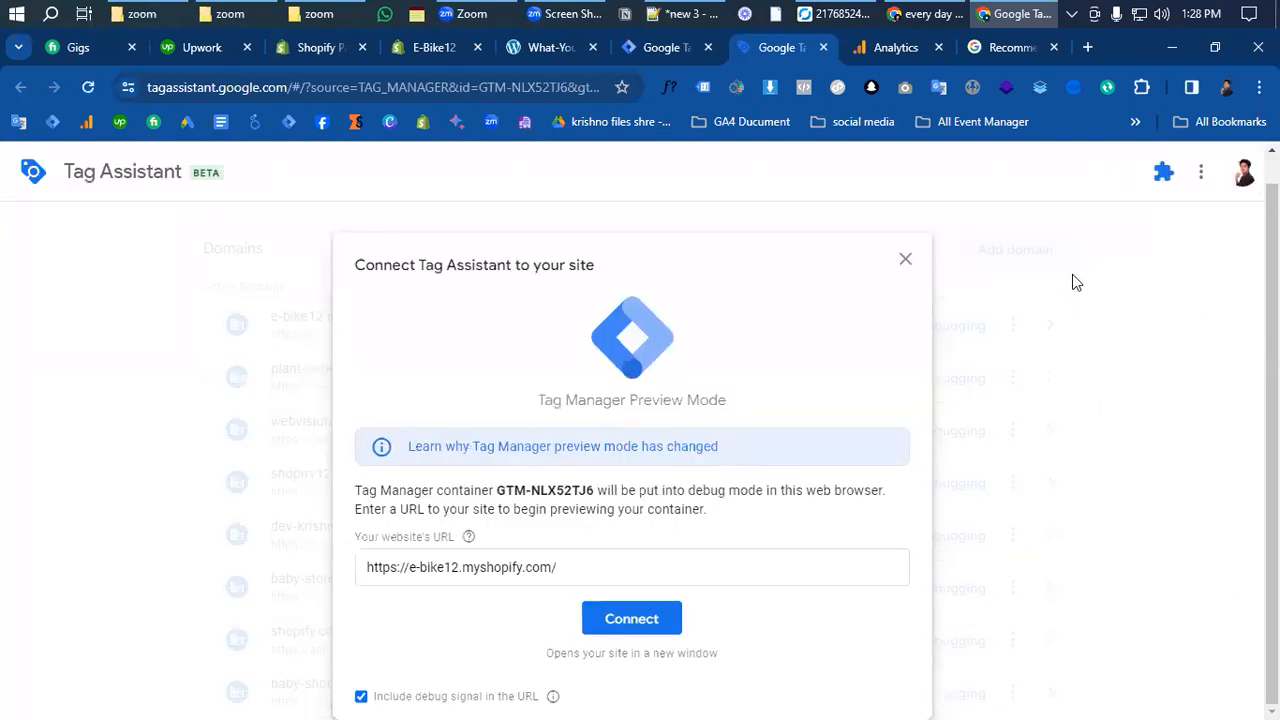
click(583, 555)
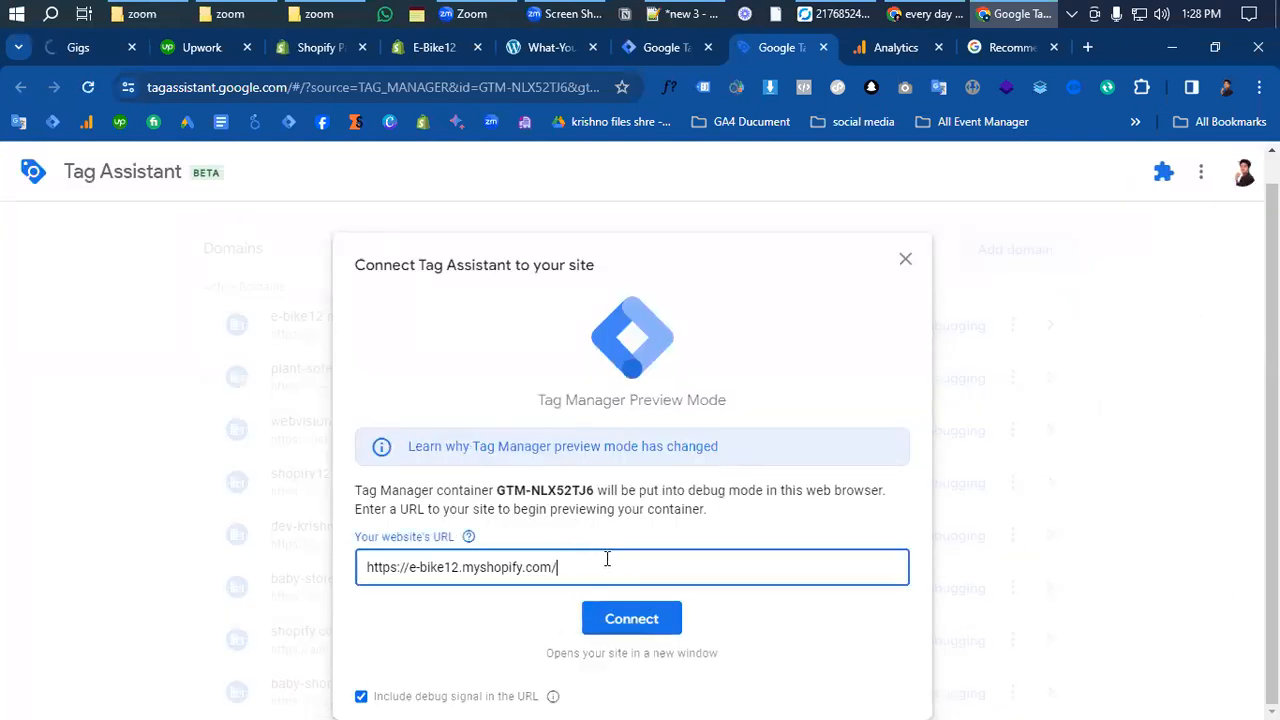
drag(607, 559, 200, 569)
click(589, 617)
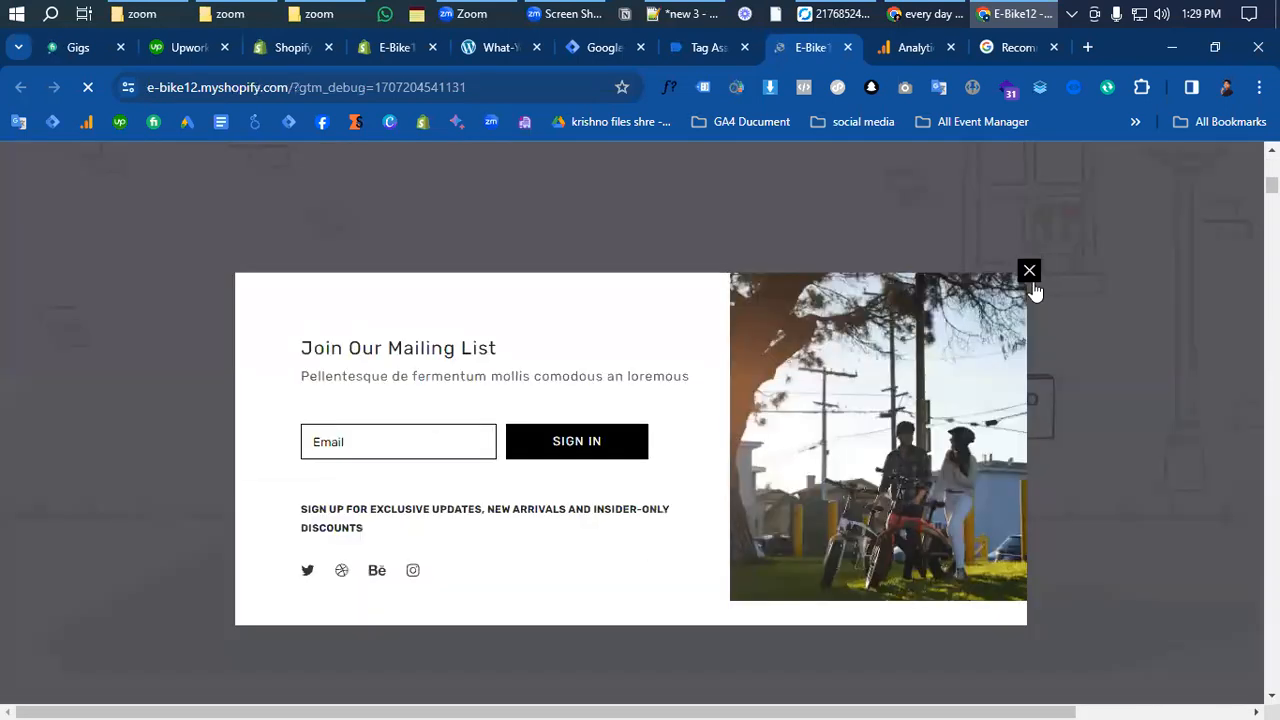
- Dismiss the mailing-list popup and add the Allant+ 8S Stagger to the cart
click(1029, 271)
scroll(923, 429, down, 10)
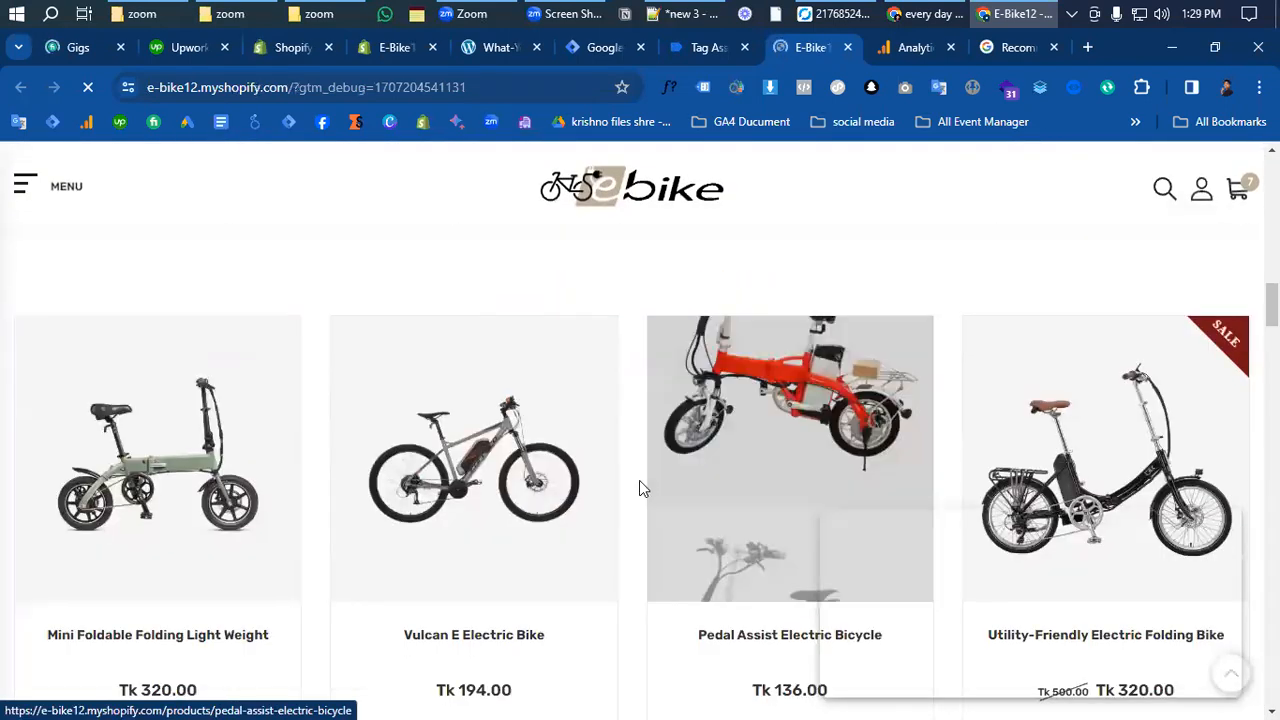
scroll(639, 480, down, 4)
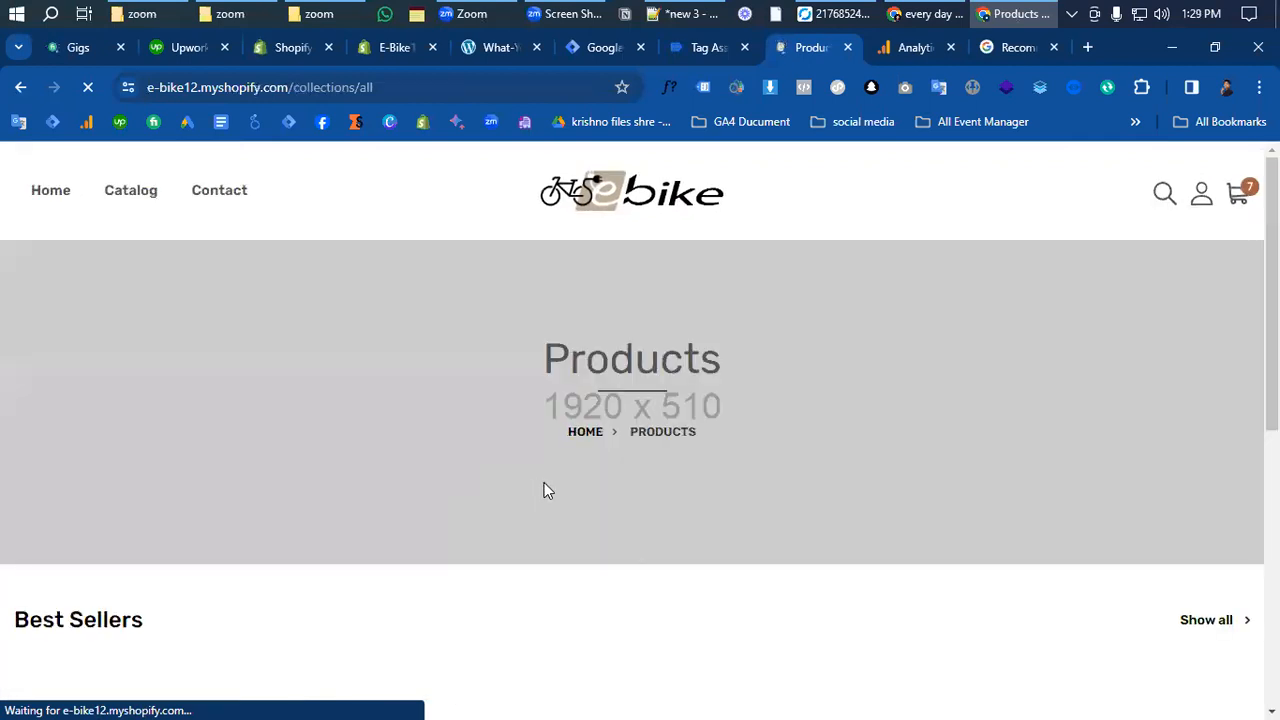
scroll(546, 460, down, 8)
scroll(560, 447, up, 3)
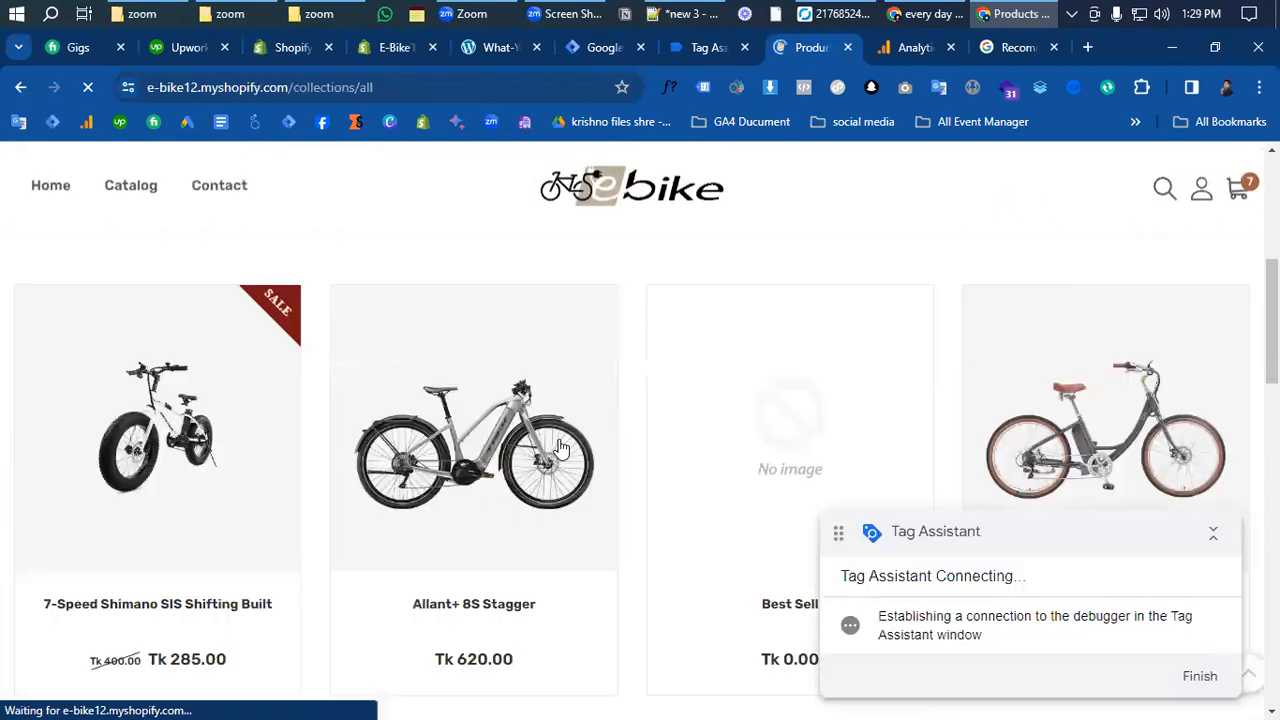
mouse_move(562, 449)
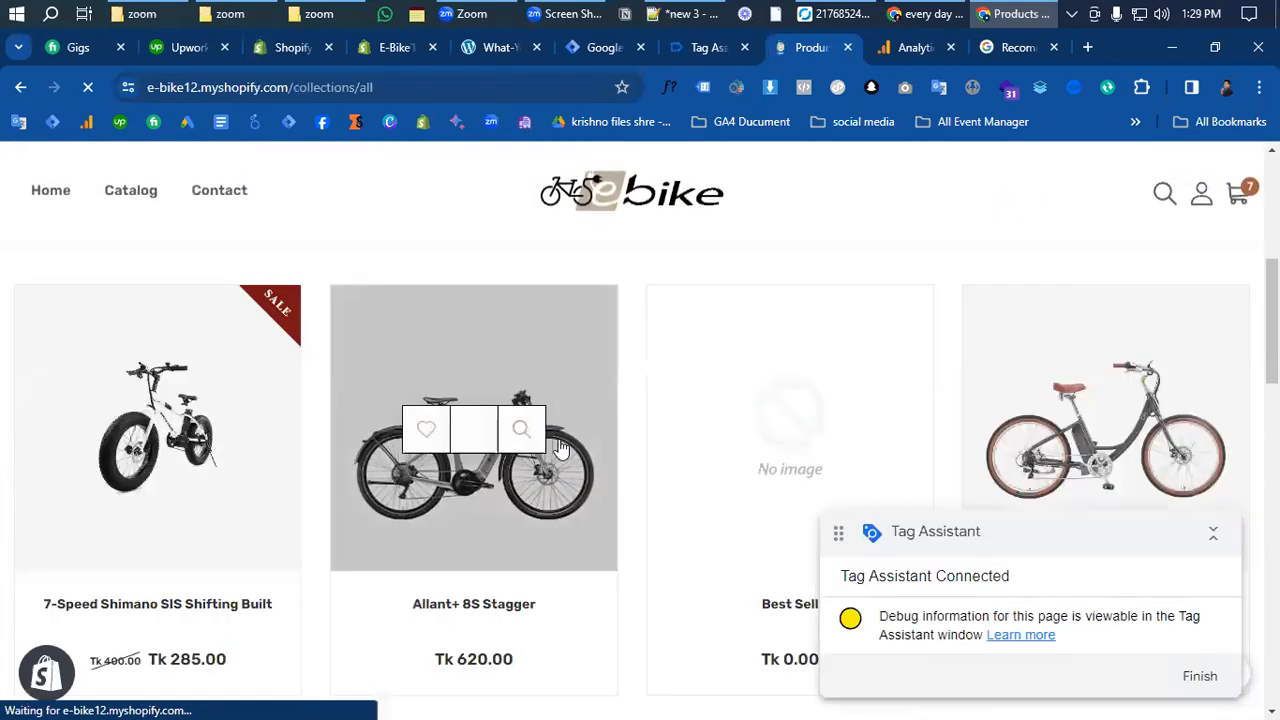
click(580, 357)
click(795, 482)
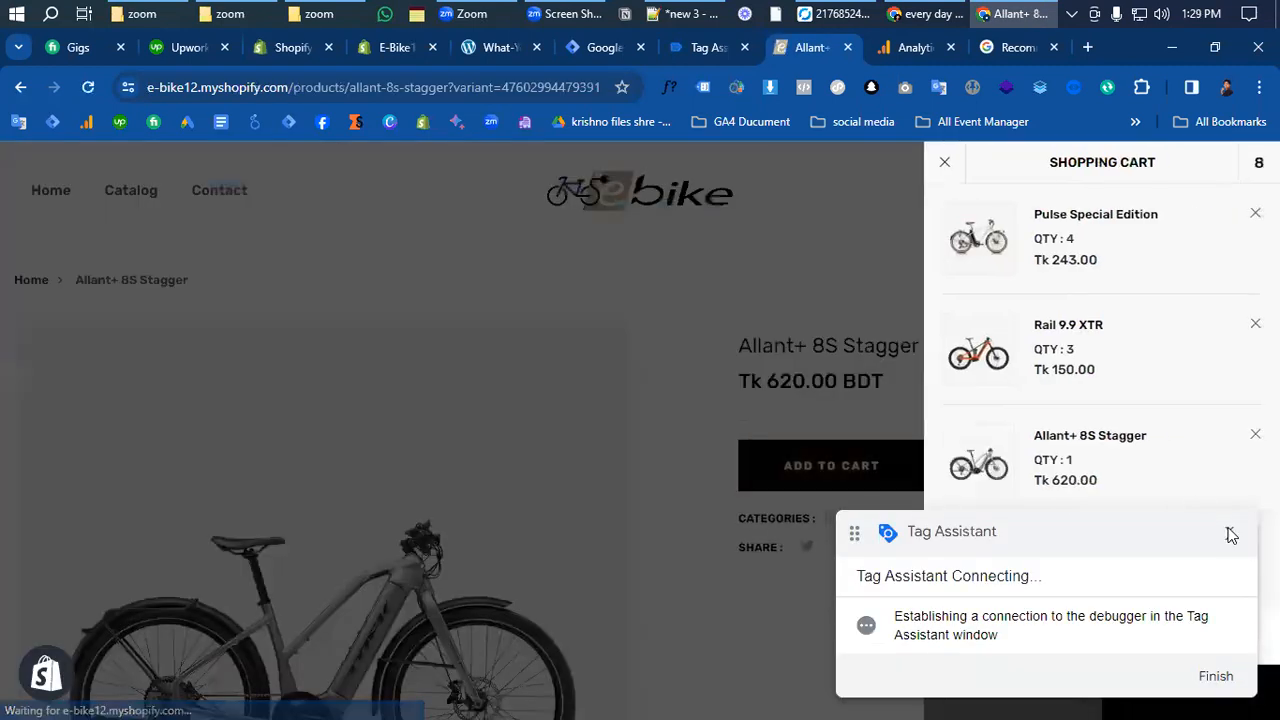
- Confirm Tag Assistant is connected, then return to the checkout's contact e-mail field
click(1231, 534)
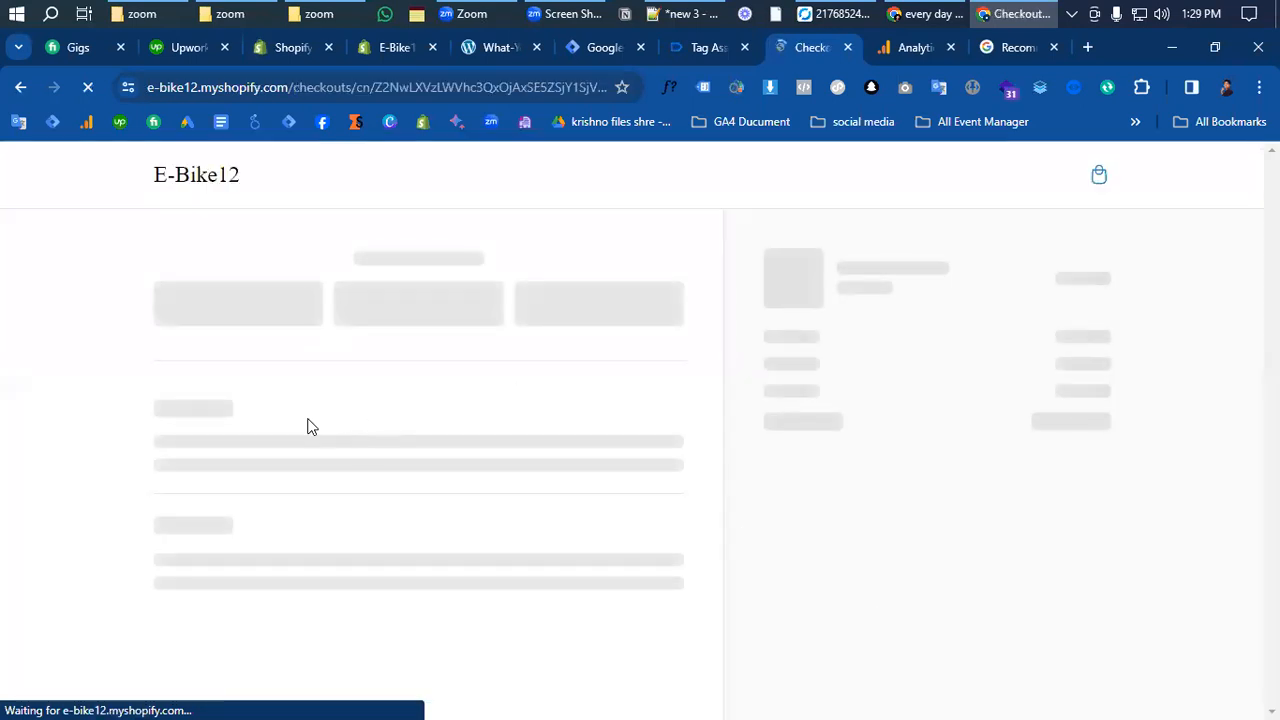
click(705, 47)
click(637, 497)
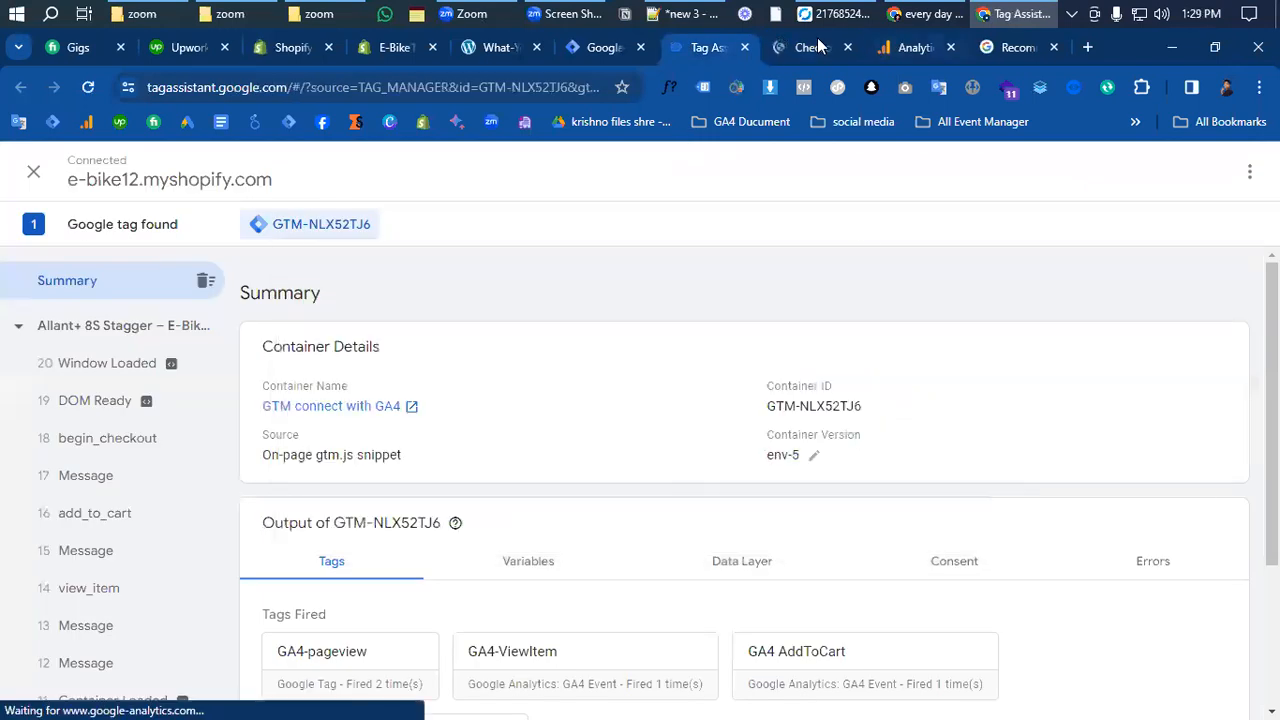
click(812, 47)
click(335, 311)
scroll(384, 383, down, 3)
scroll(384, 383, up, 3)
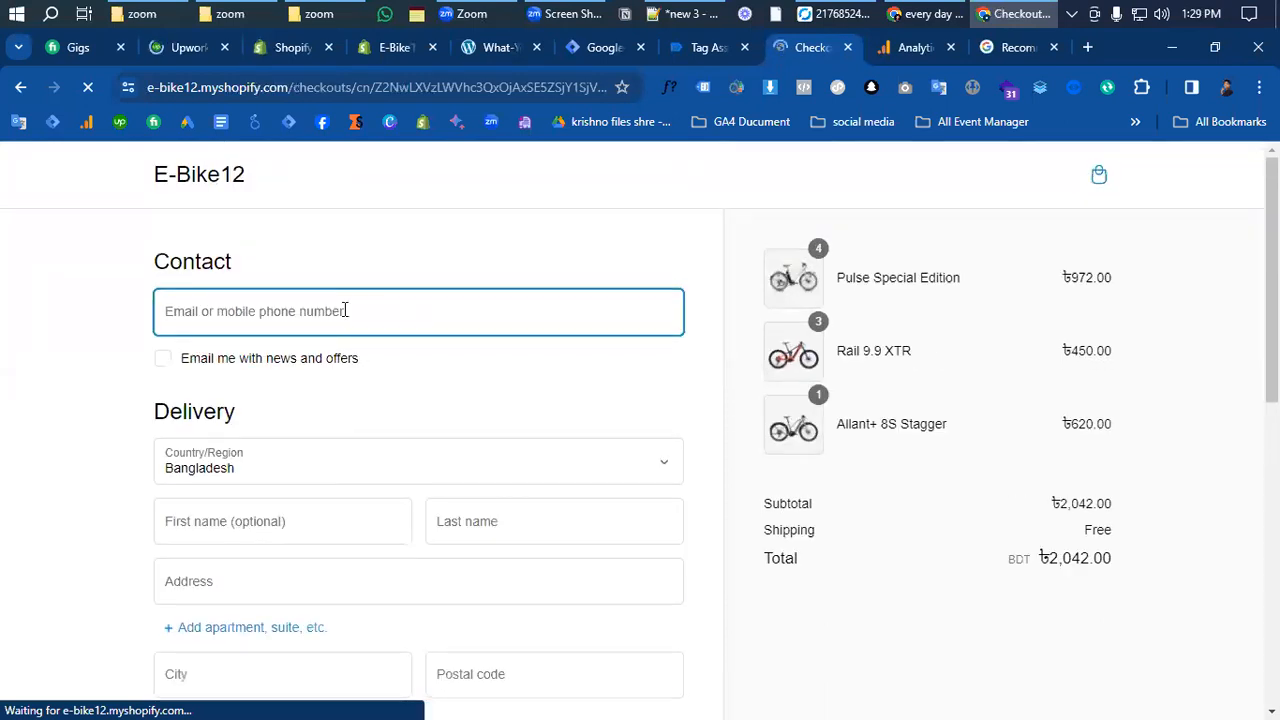
- Autofill the checkout form and remove the stray 2 from the contact e-mail
click(345, 312)
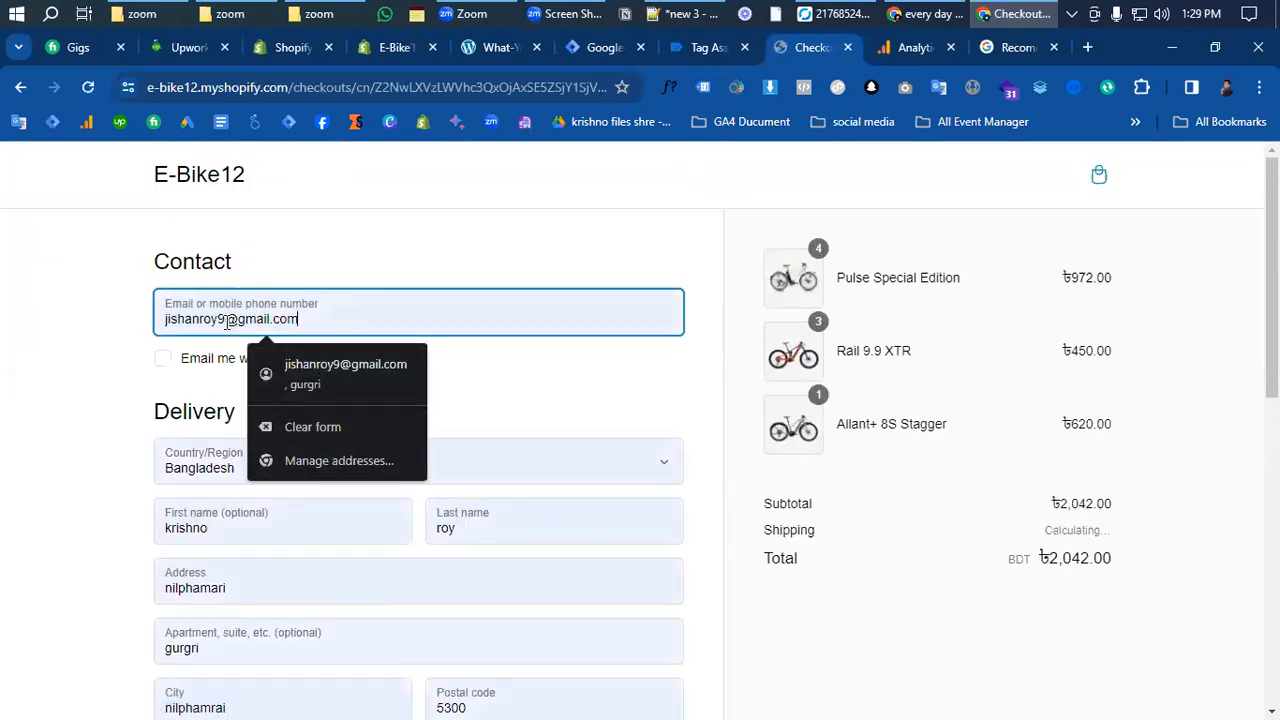
text(2)
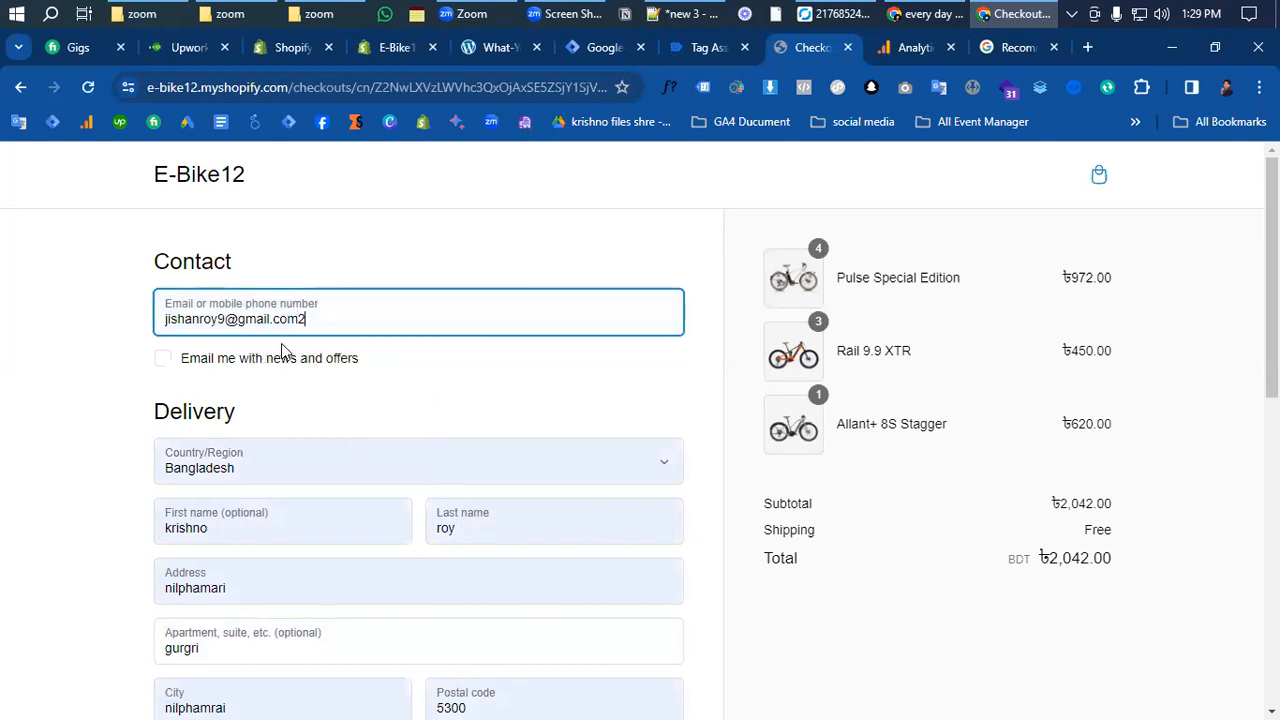
key(BackSpace)
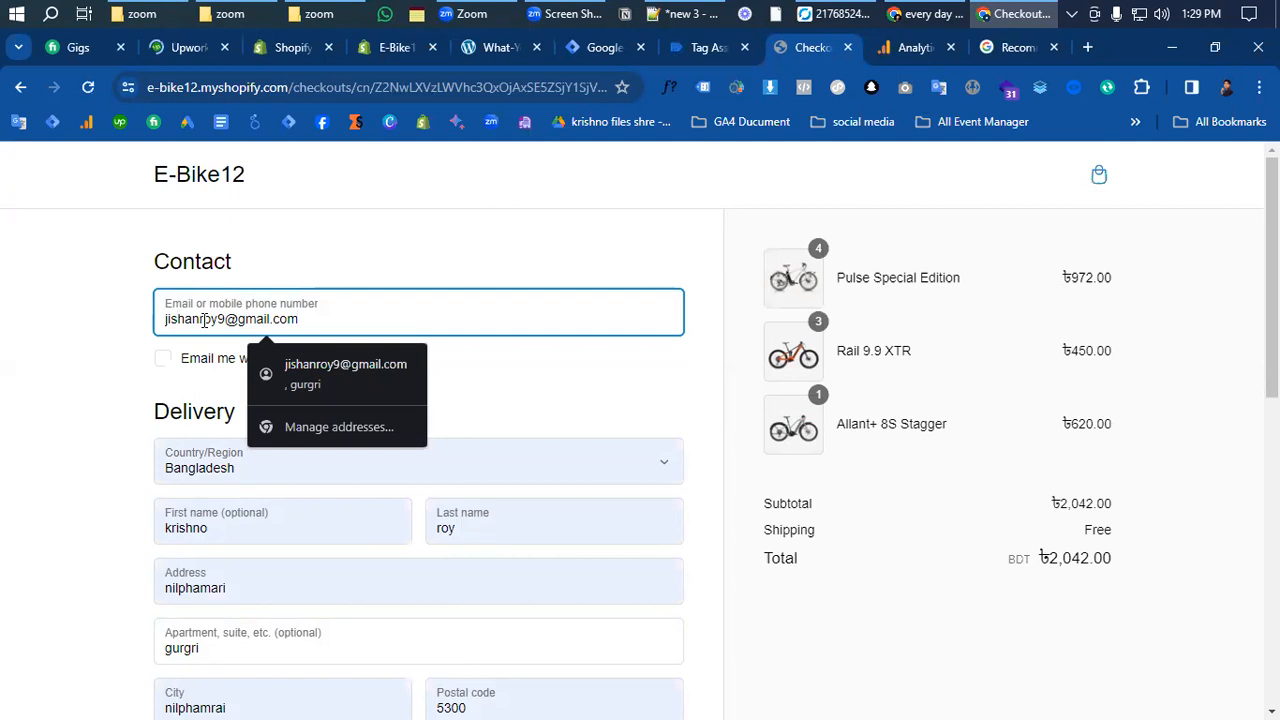
click(204, 319)
scroll(245, 420, down, 4)
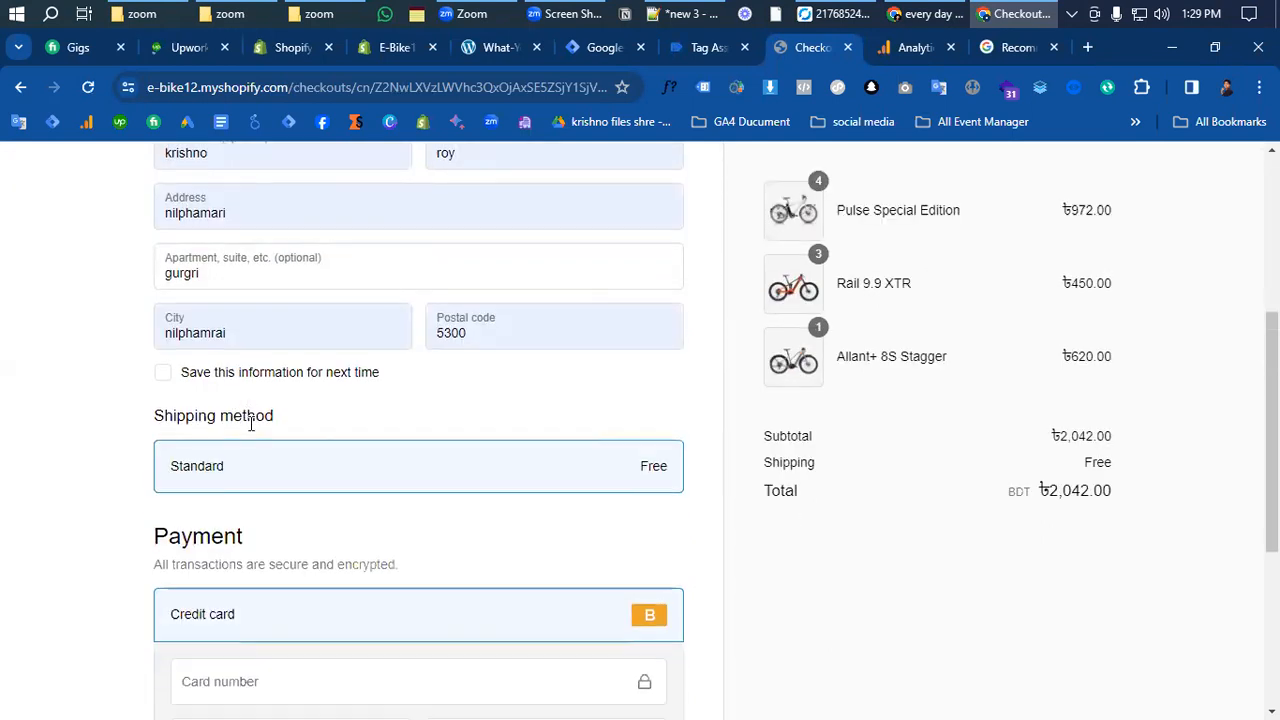
scroll(250, 428, up, 2)
scroll(253, 432, down, 4)
scroll(281, 494, down, 1)
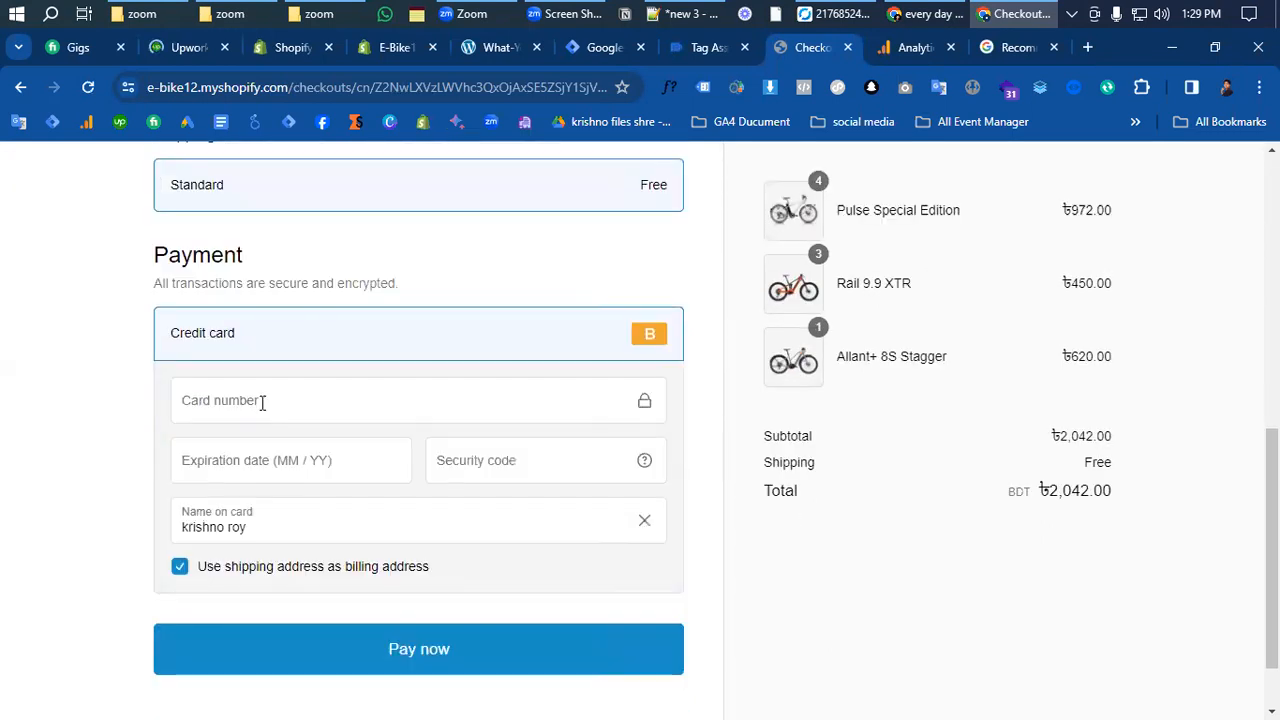
- Enter the test card number, expiry 02/24 and security code 100, then pay
click(262, 400)
click(294, 462)
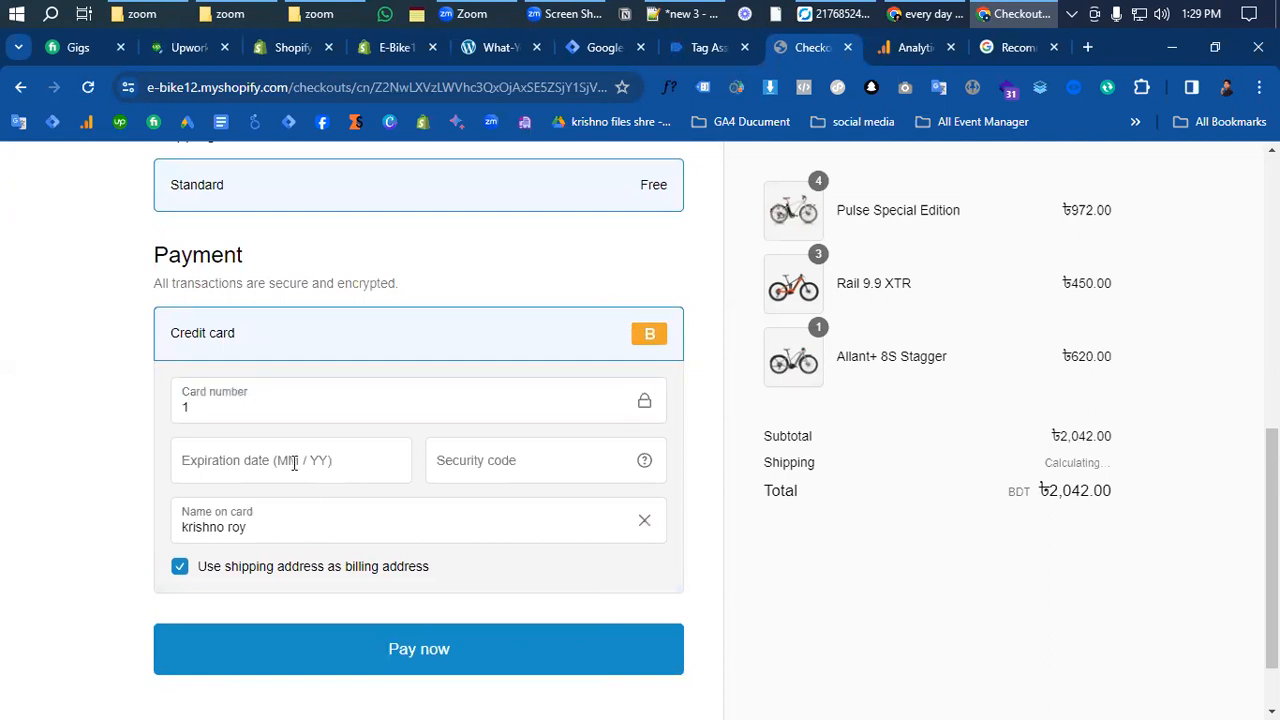
text(0224)
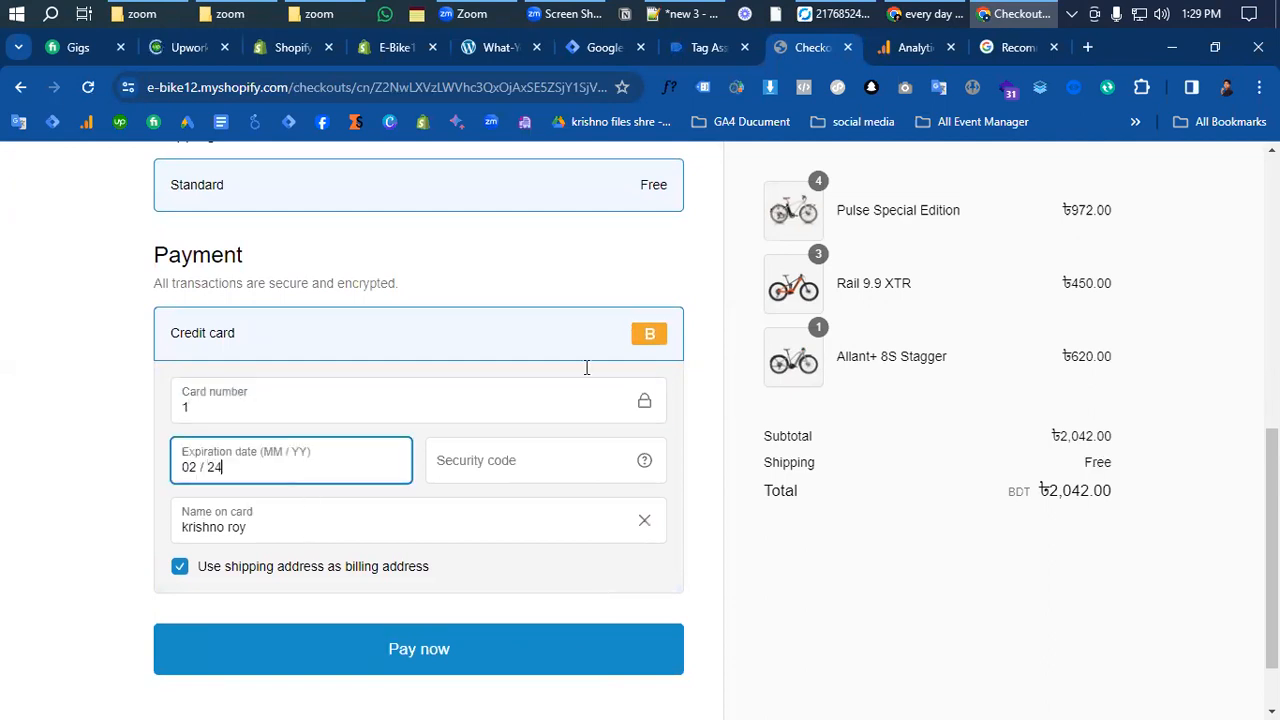
click(438, 478)
text(100)
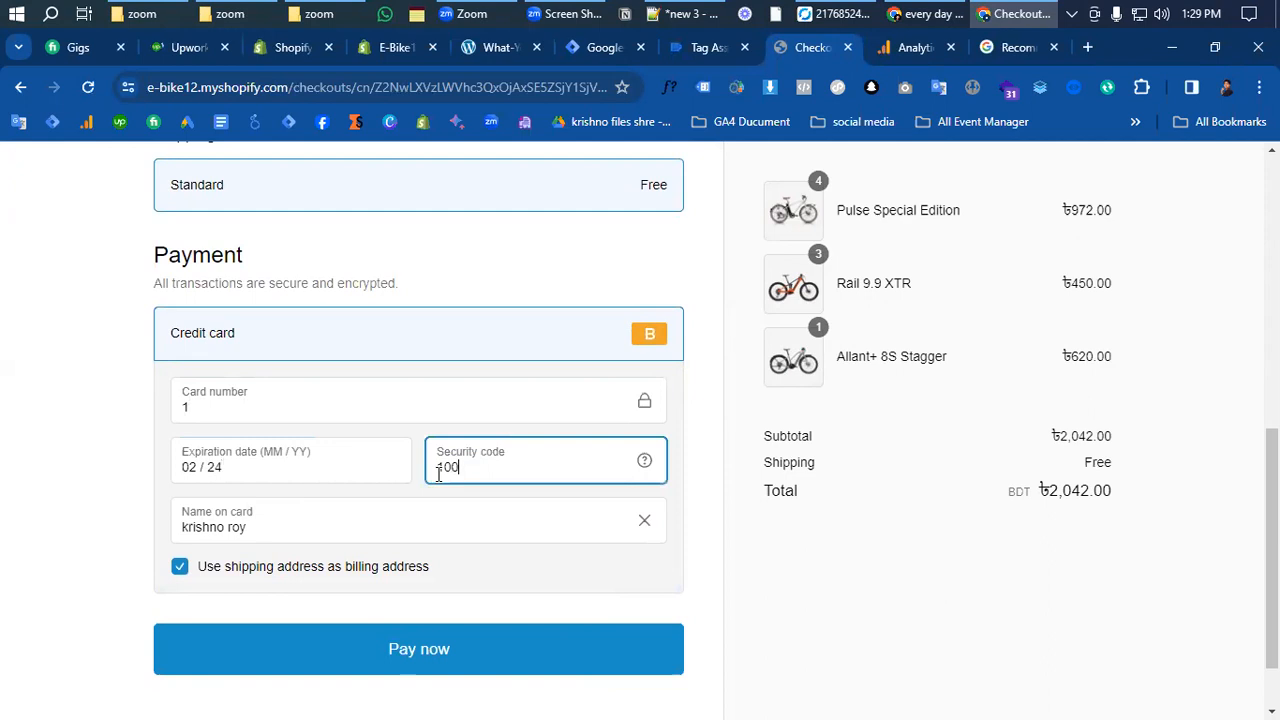
click(330, 662)
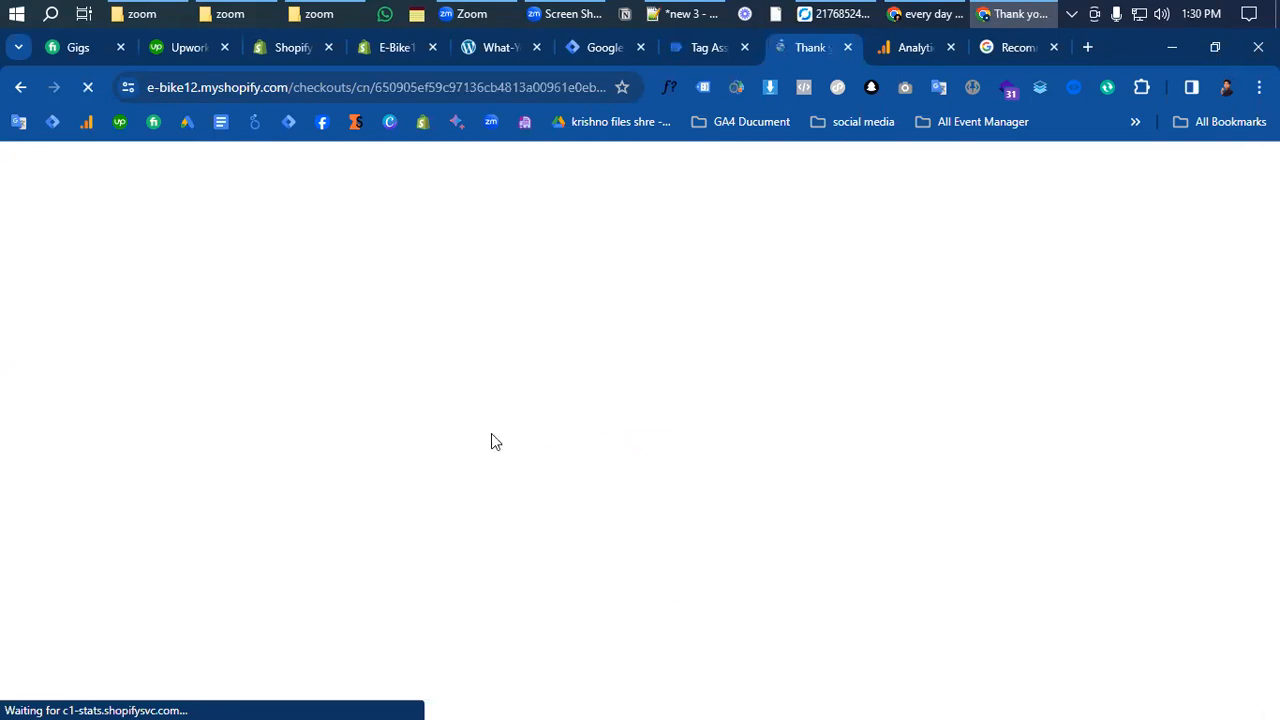
- Open the purchase event in Tag Assistant and expand its dataLayer code for order 1006
click(712, 50)
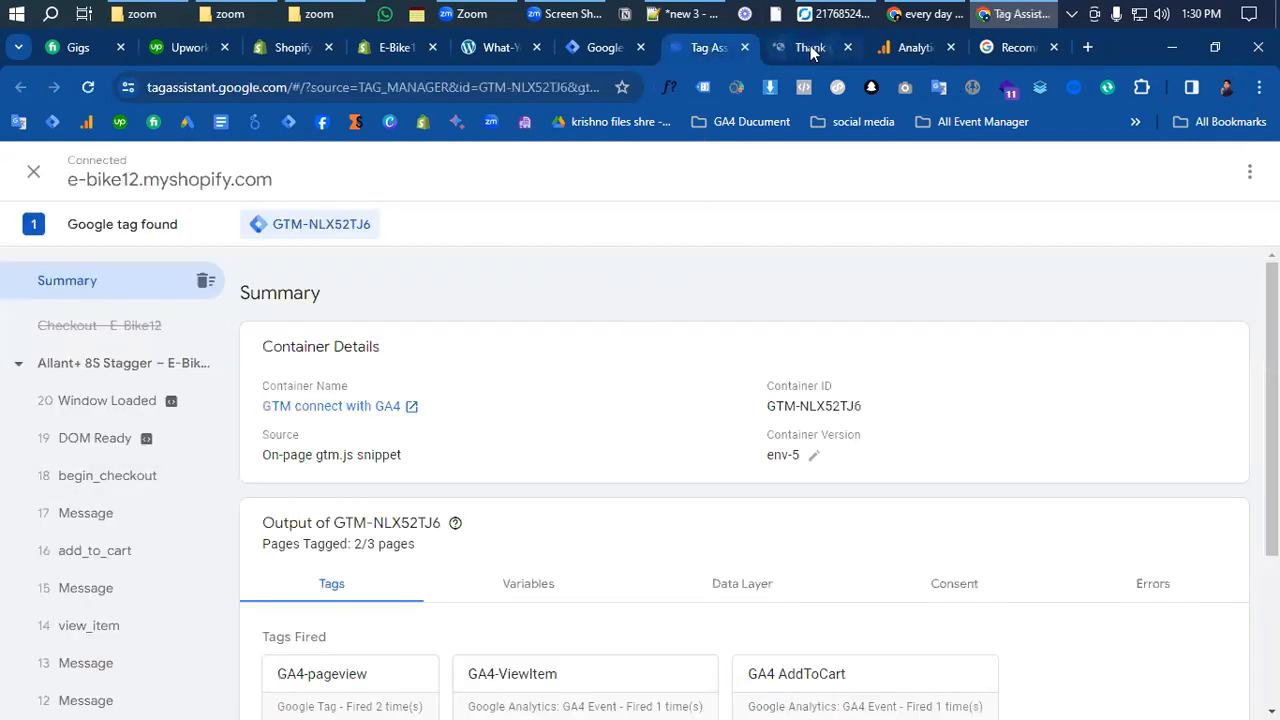
click(810, 47)
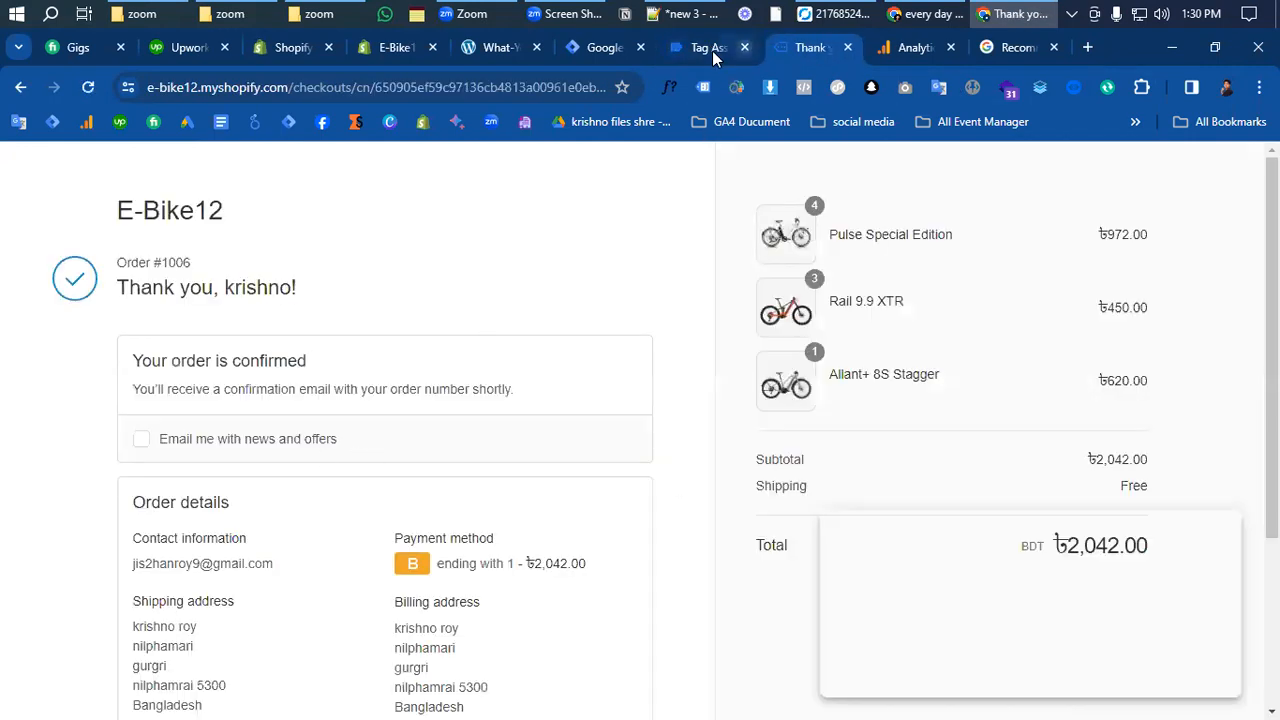
click(713, 52)
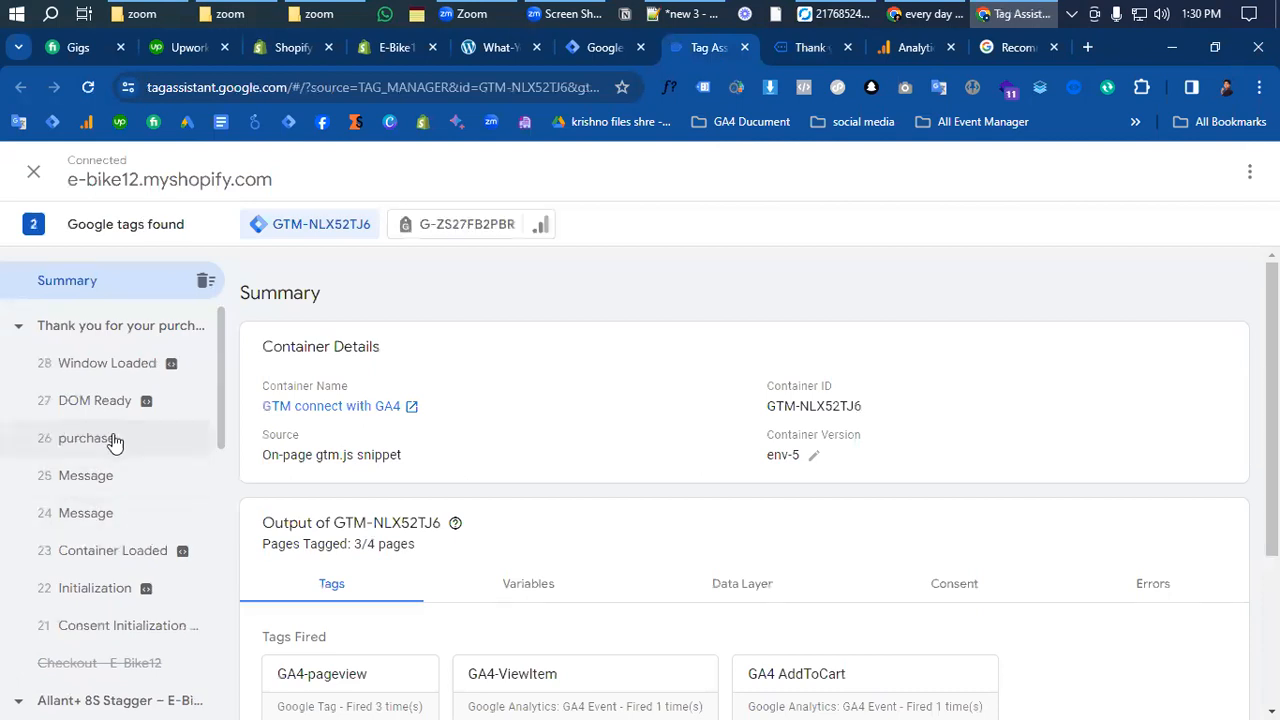
click(113, 439)
click(779, 411)
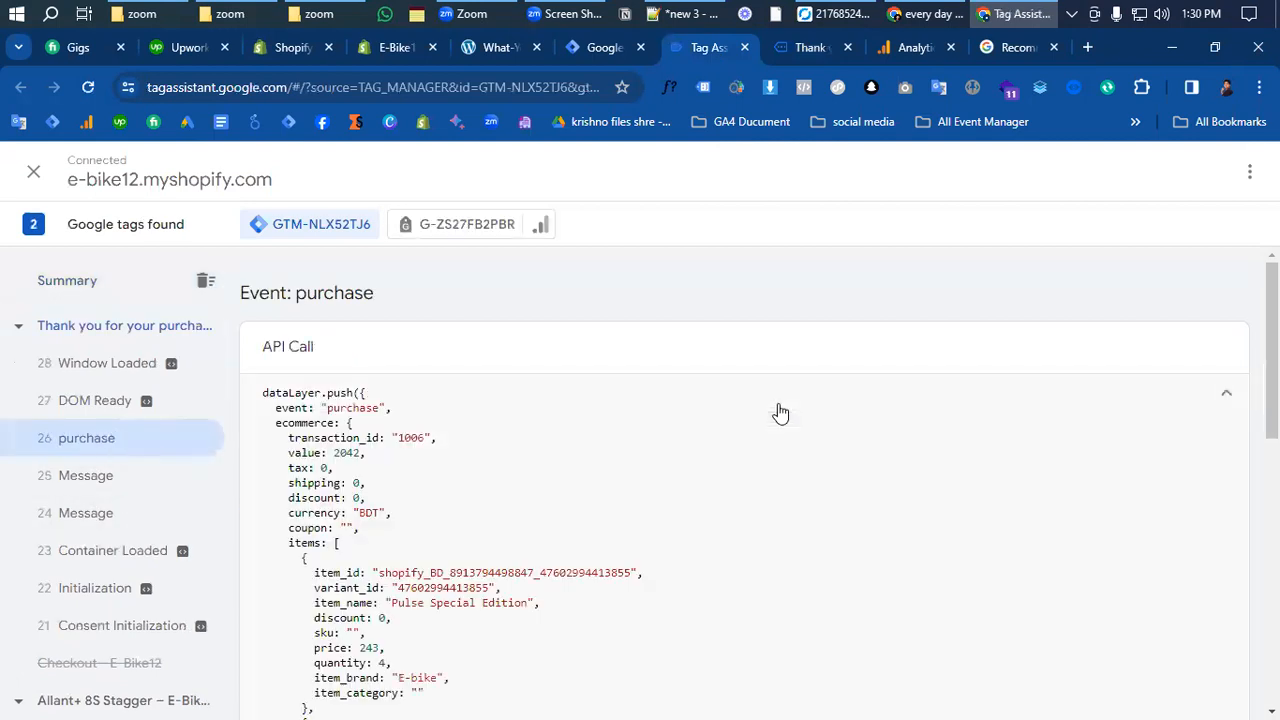
scroll(640, 455, down, 2)
scroll(580, 461, up, 2)
- Start a new user-defined Data Layer Variable
click(582, 48)
click(1189, 589)
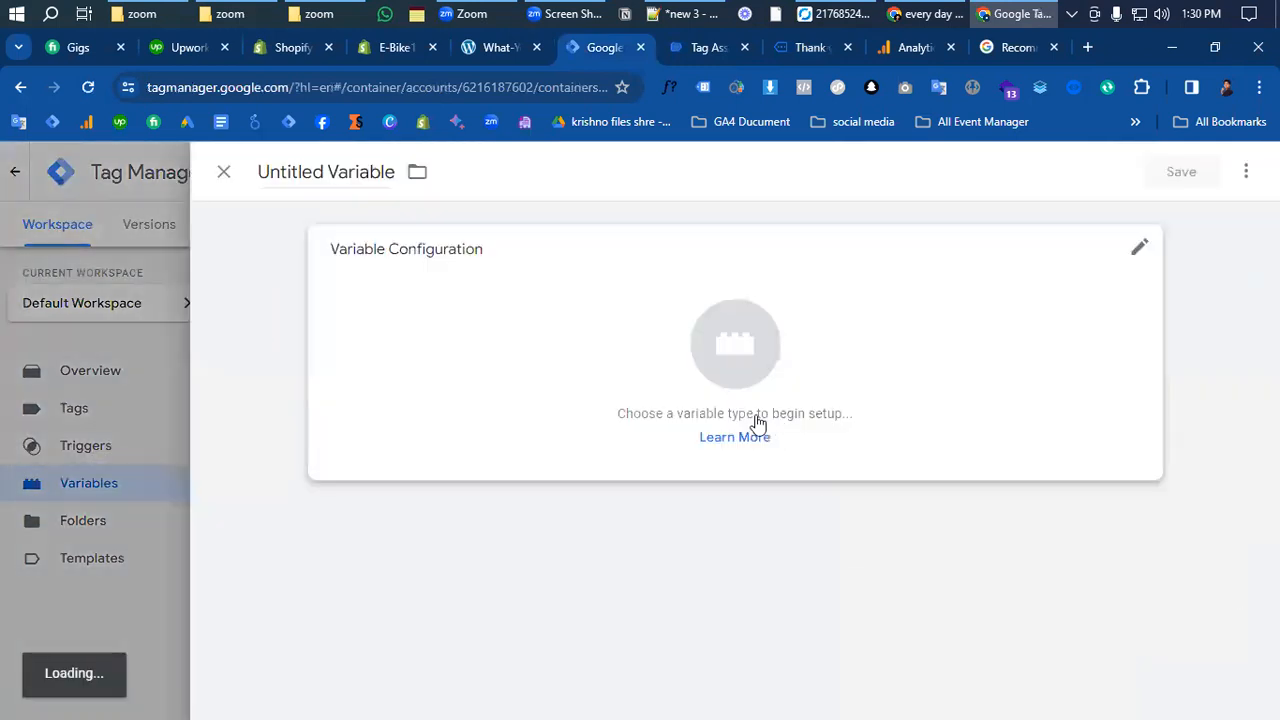
click(751, 360)
scroll(975, 575, down, 2)
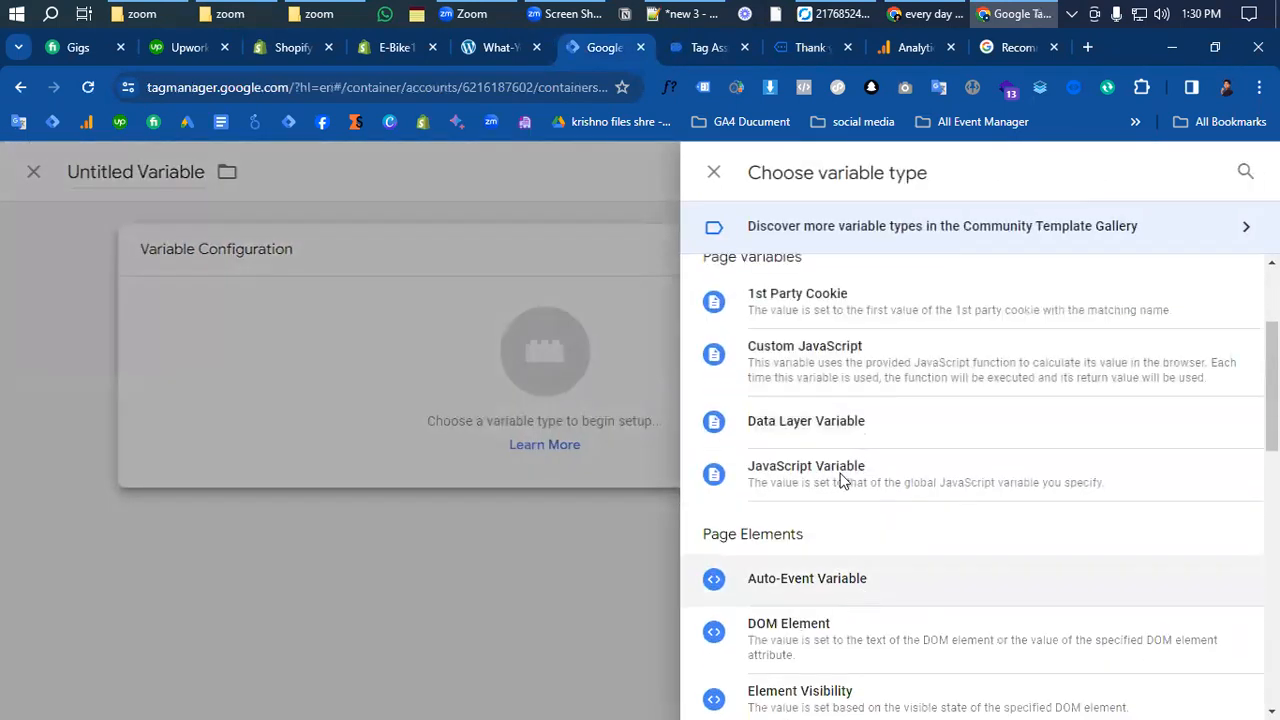
click(831, 428)
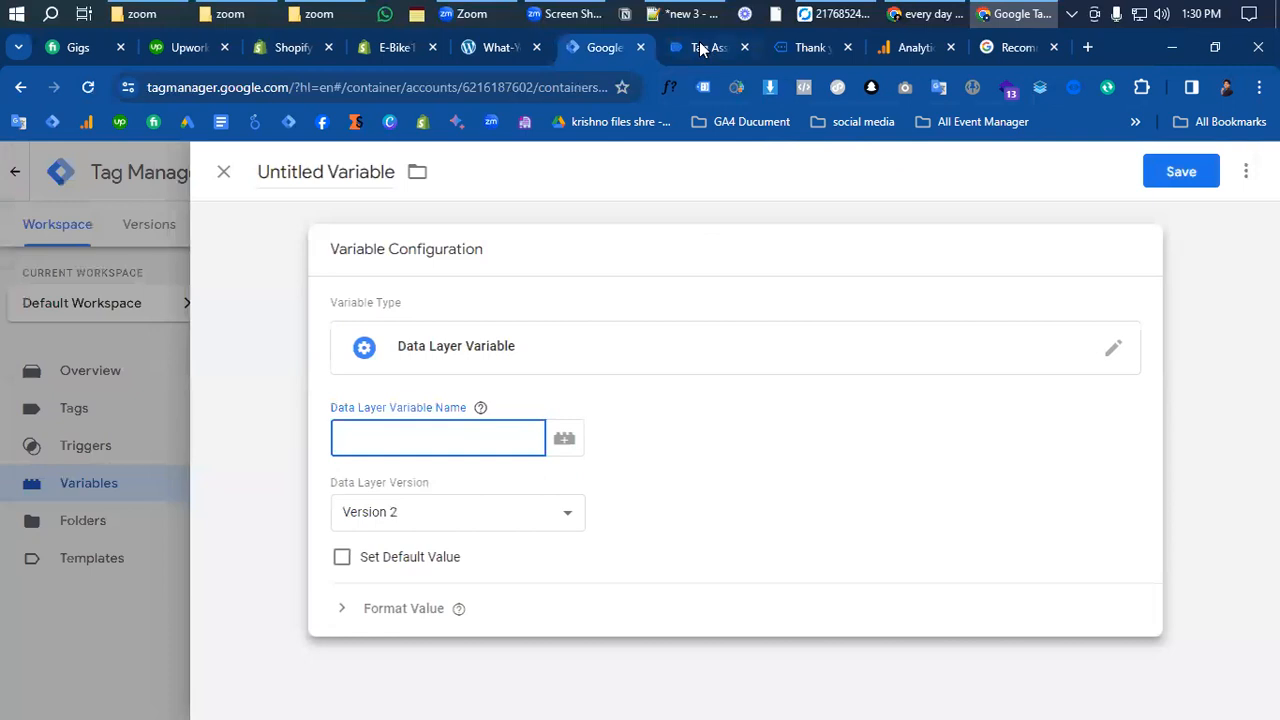
- Copy the ecommerce key from the purchase data into the variable name as 'ecommerce.'
click(708, 48)
scroll(310, 458, down, 2)
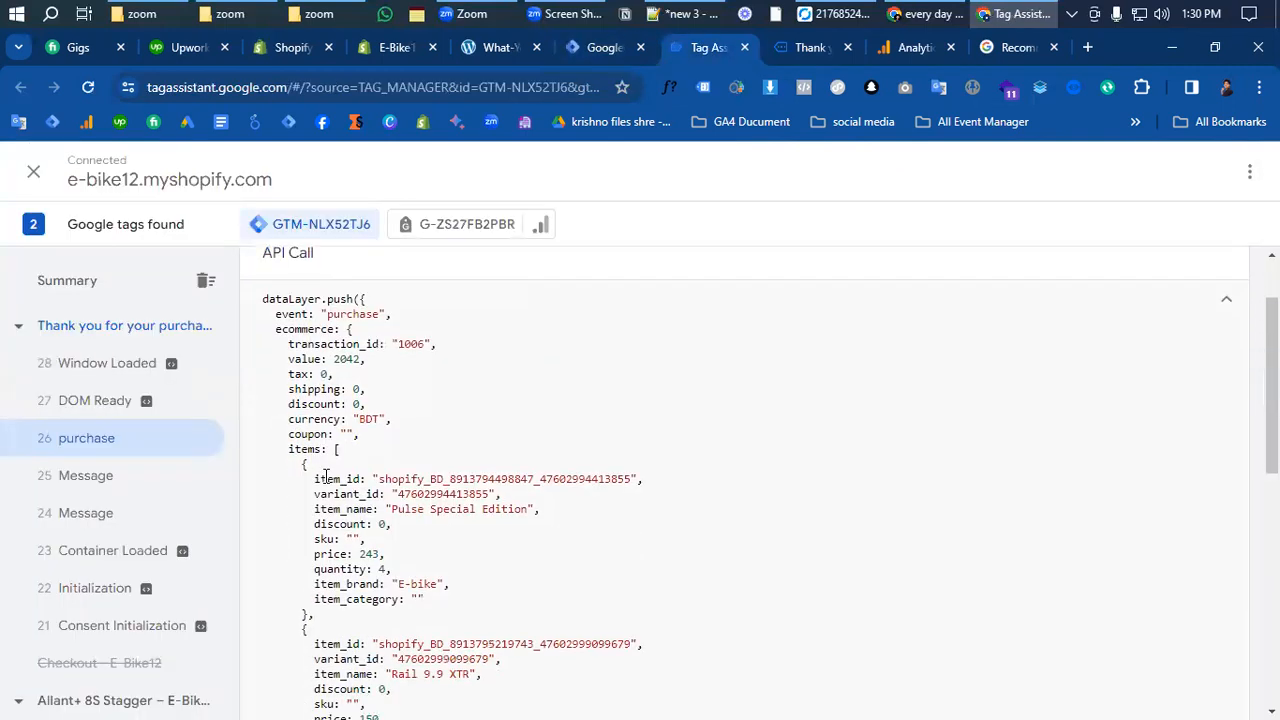
drag(312, 472, 430, 606)
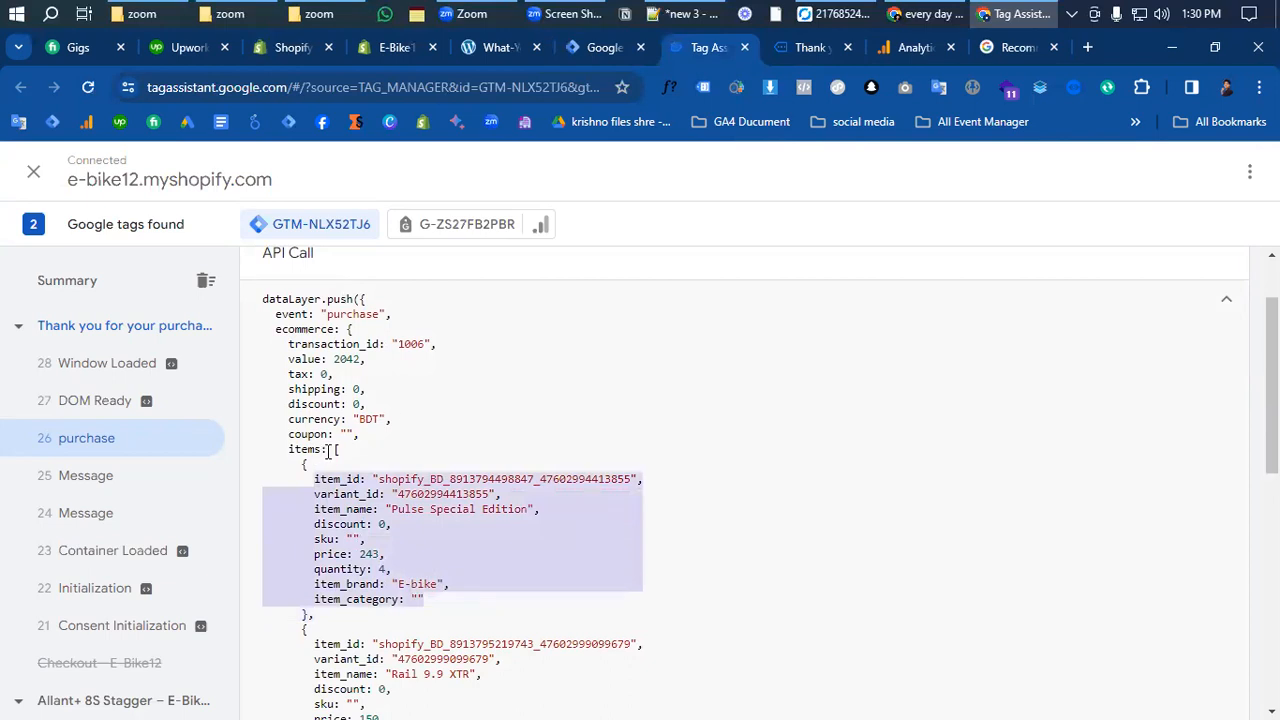
drag(328, 451, 290, 329)
click(367, 459)
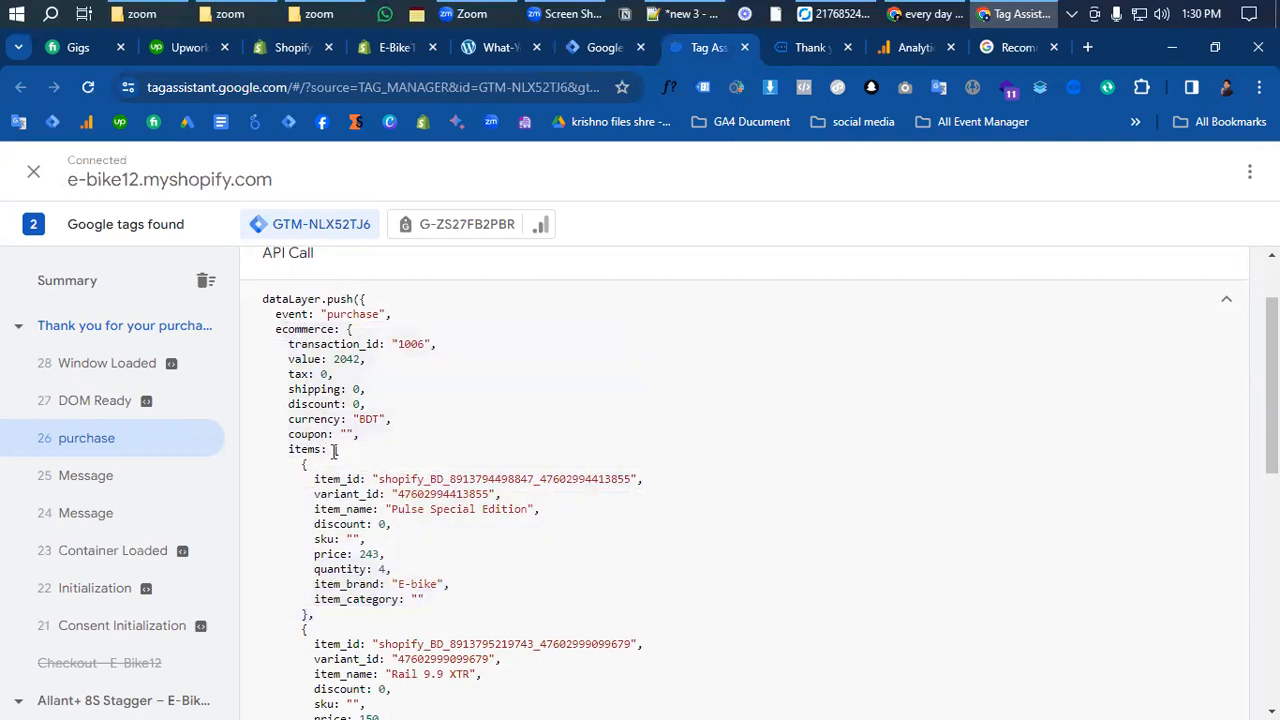
drag(319, 467, 436, 605)
click(329, 446)
drag(349, 329, 361, 338)
drag(325, 452, 279, 362)
click(427, 429)
double_click(310, 329)
key(ctrl+c)
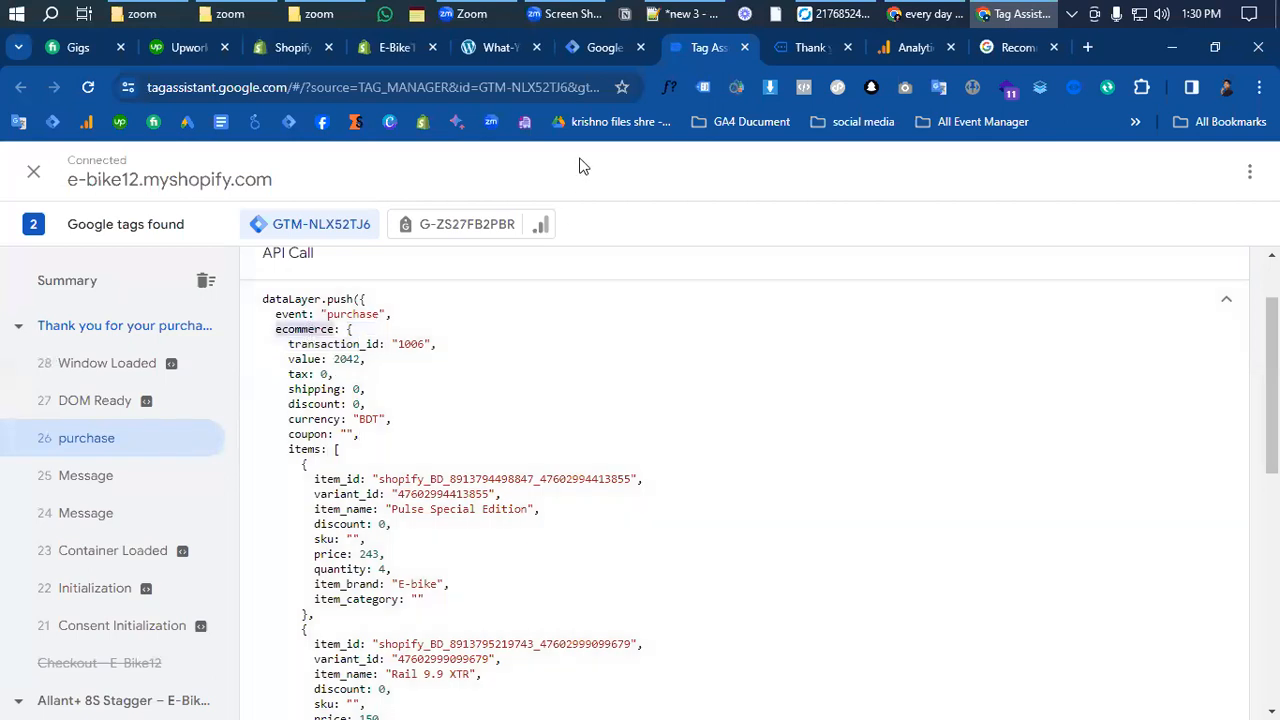
click(600, 48)
click(425, 440)
key(ctrl+v)
text(.)
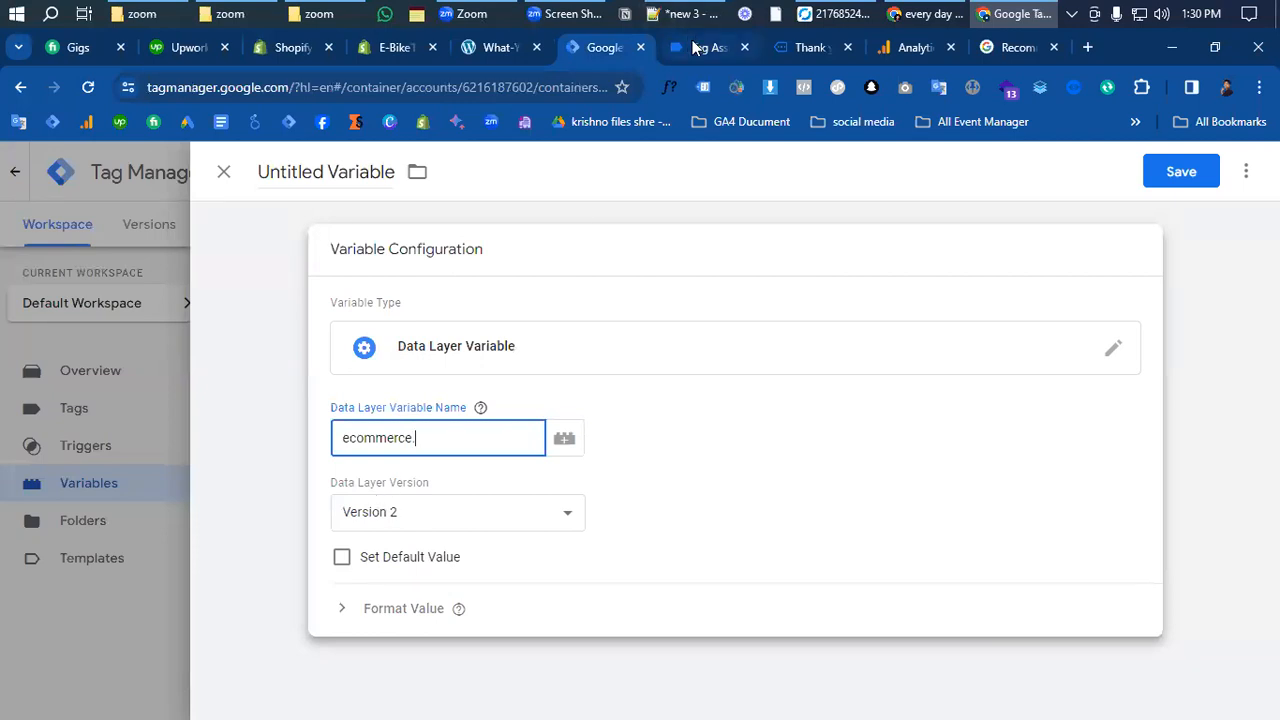
- Complete the name as ecommerce.currency and save the variable as 'dlv-purchase currency'
click(693, 48)
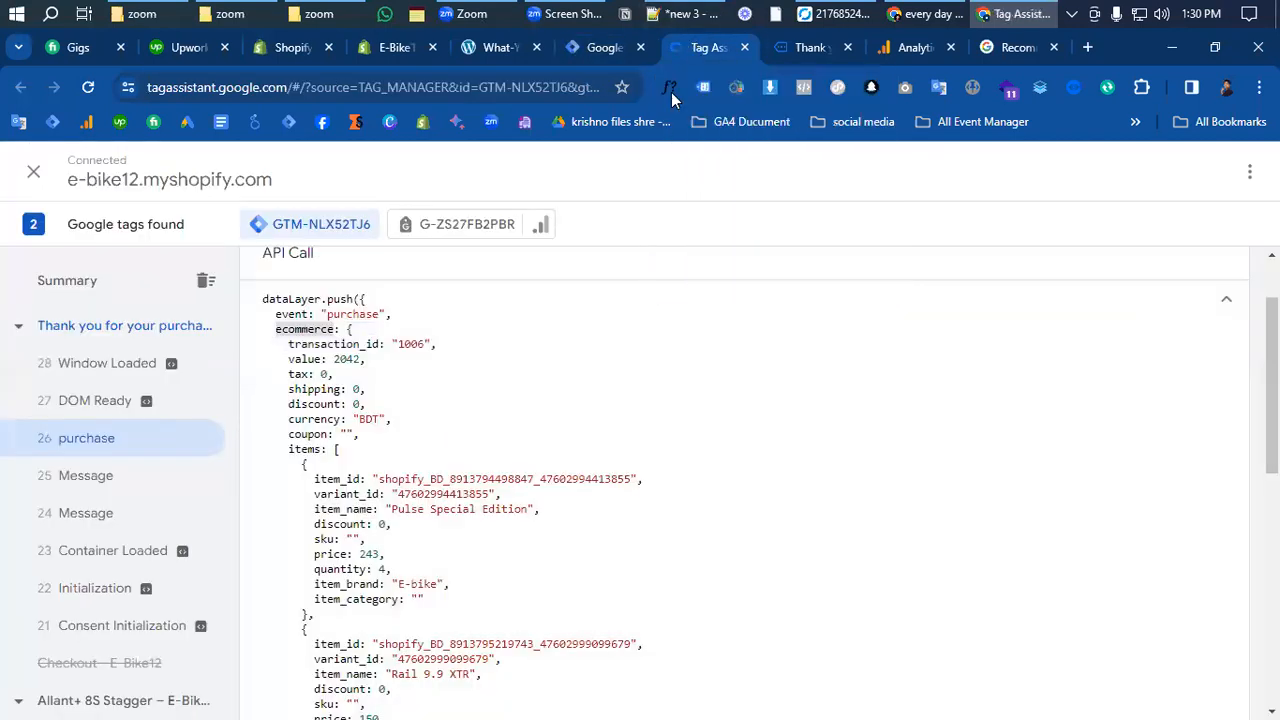
double_click(316, 420)
key(ctrl+c)
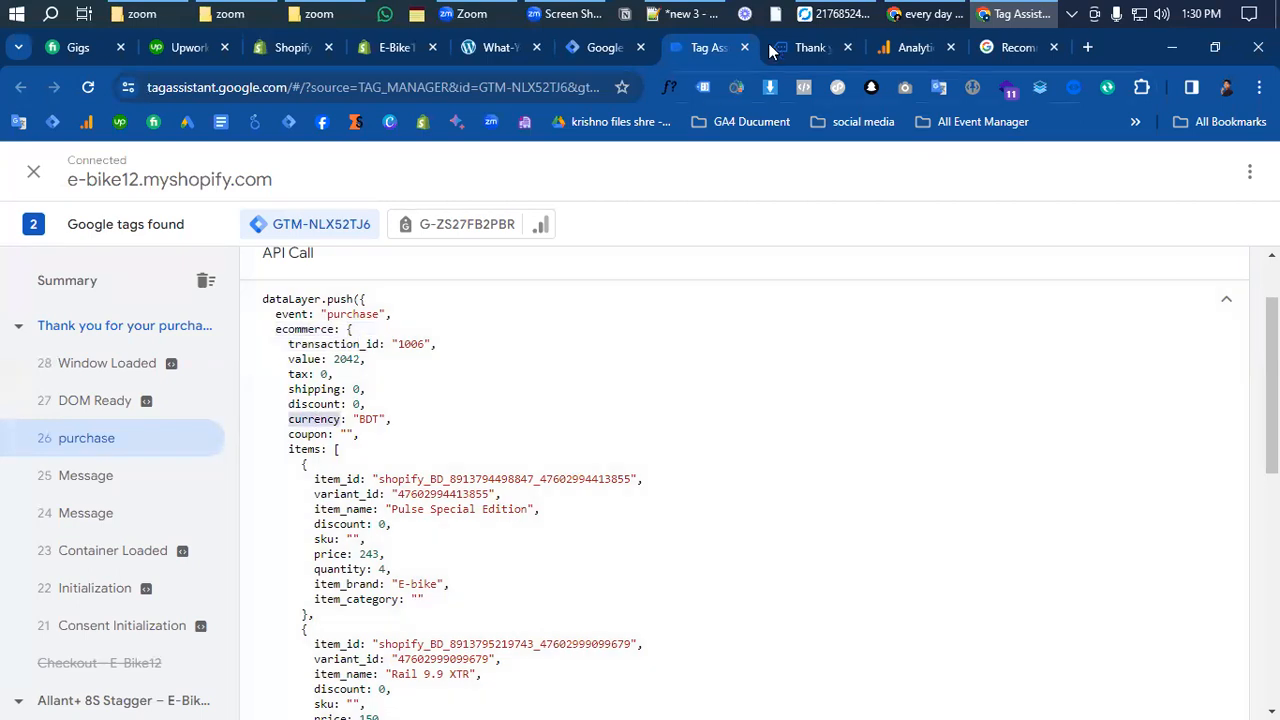
click(592, 47)
mouse_move(485, 418)
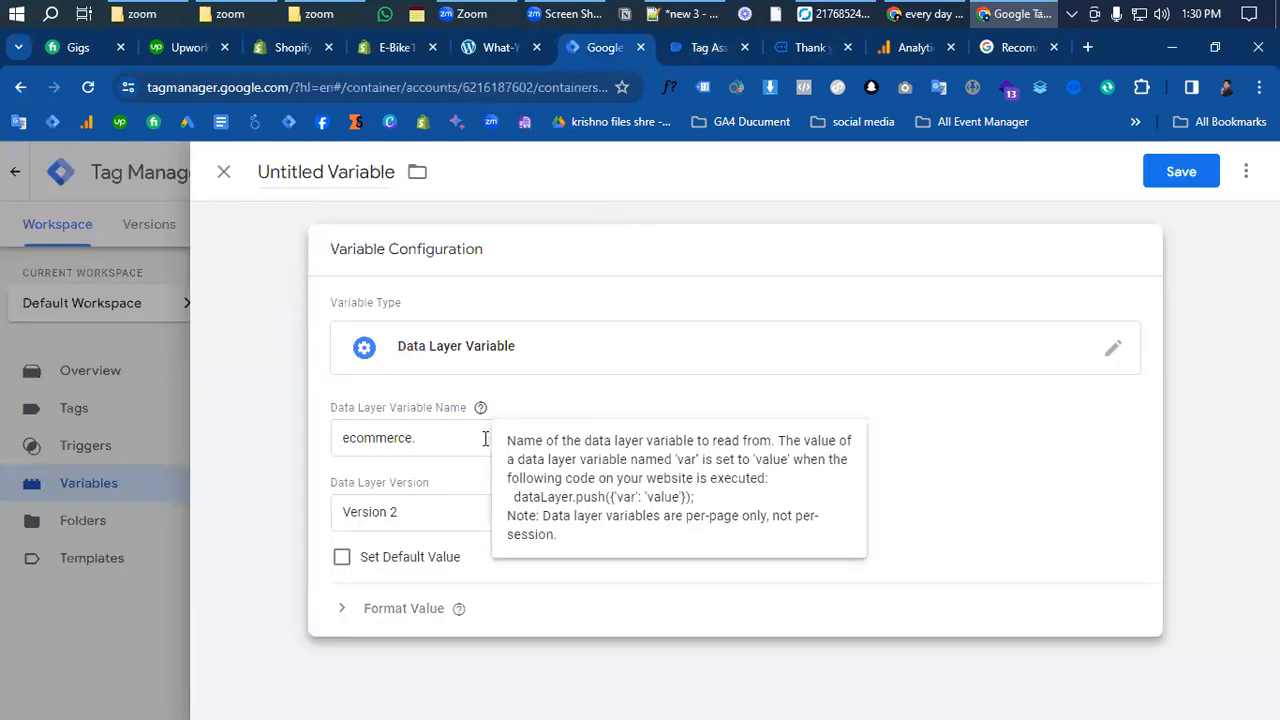
click(453, 437)
key(ctrl+v)
click(1180, 172)
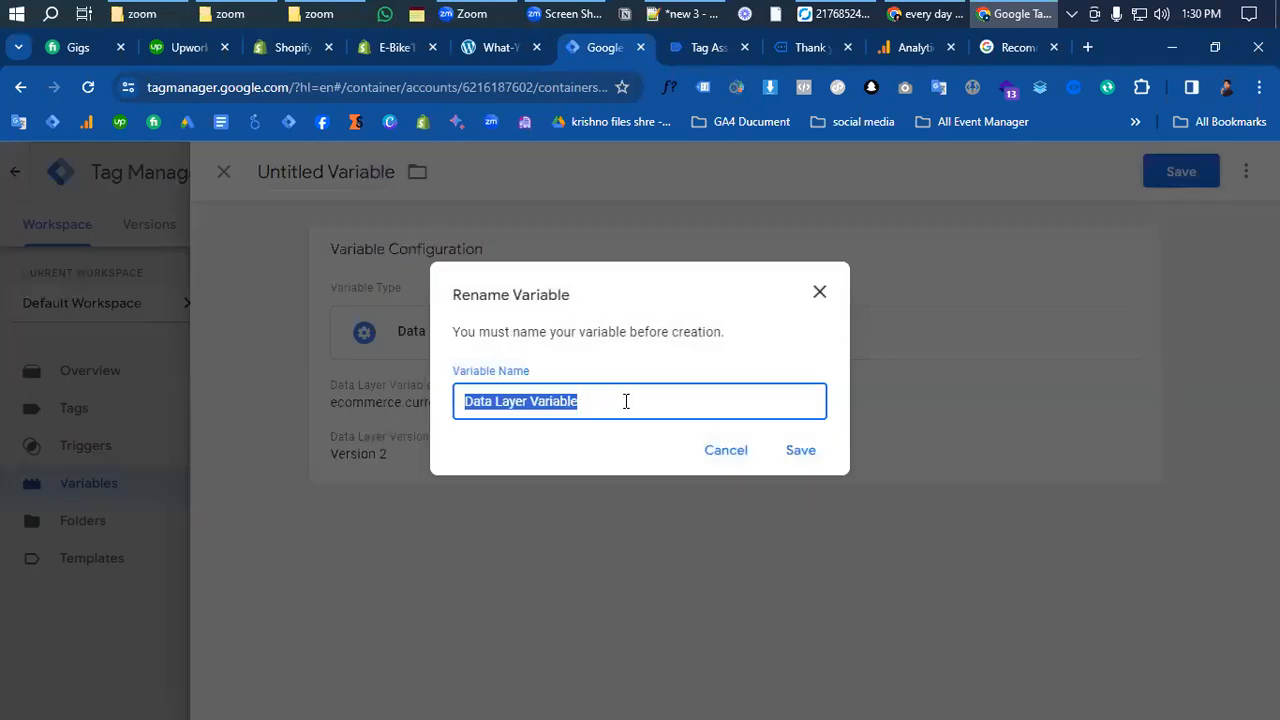
text(dlv-purchase)
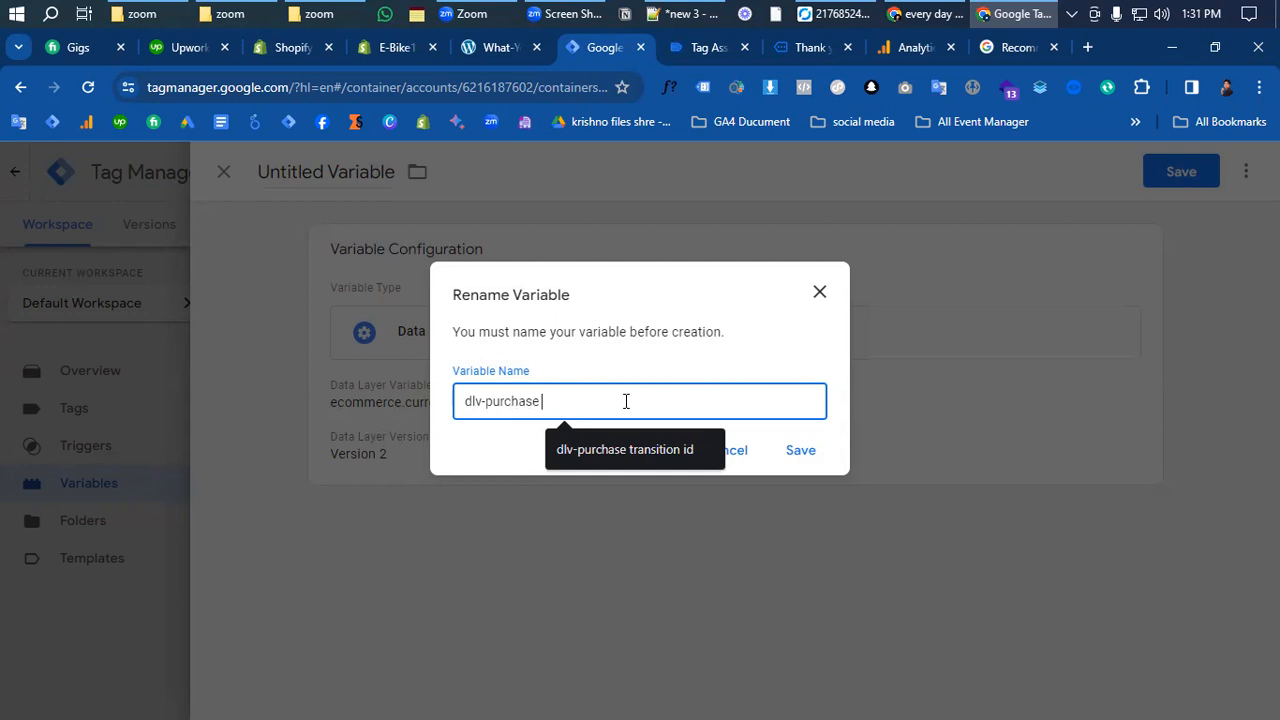
text( currency)
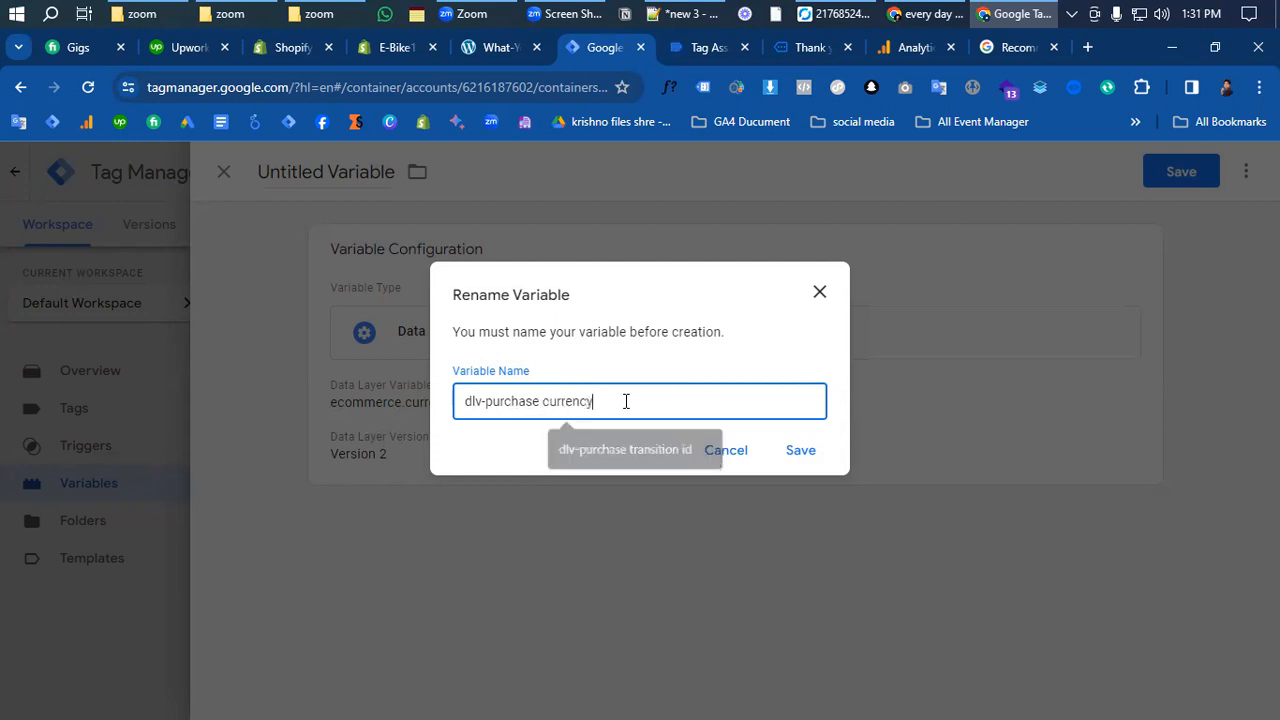
click(800, 452)
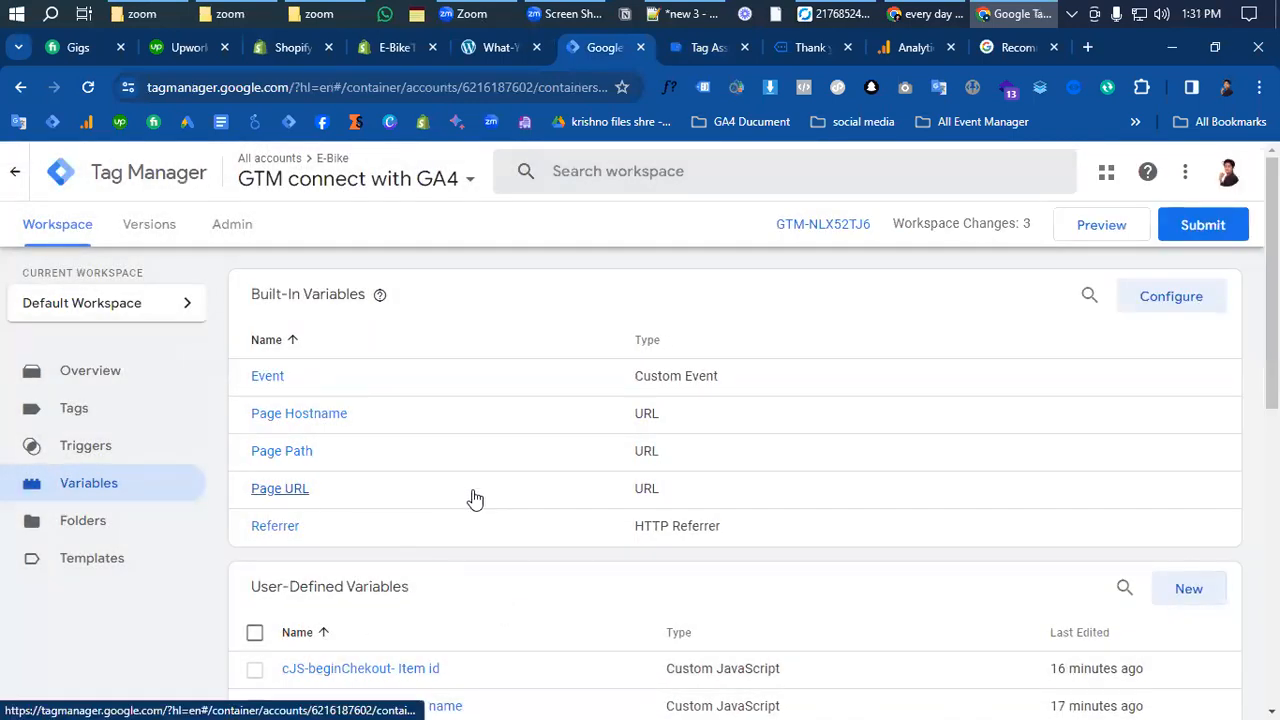
- Start another new Data Layer Variable
scroll(440, 630, down, 1)
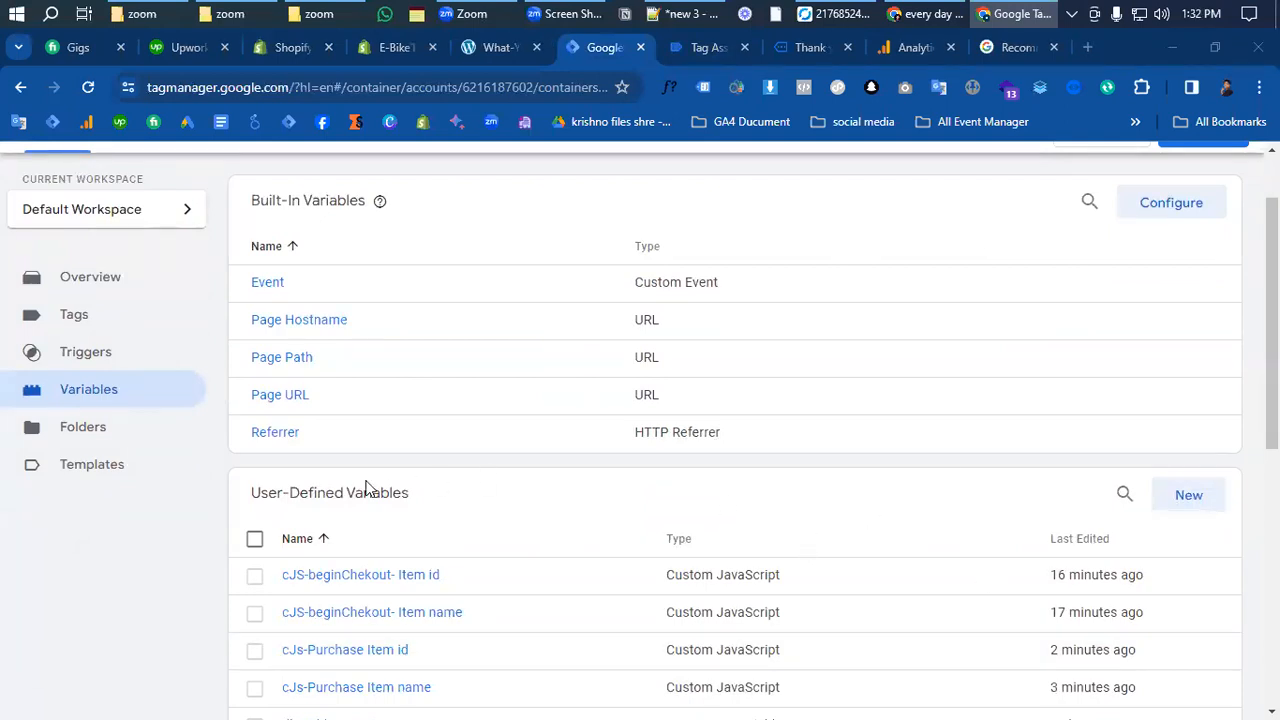
click(1186, 504)
click(730, 350)
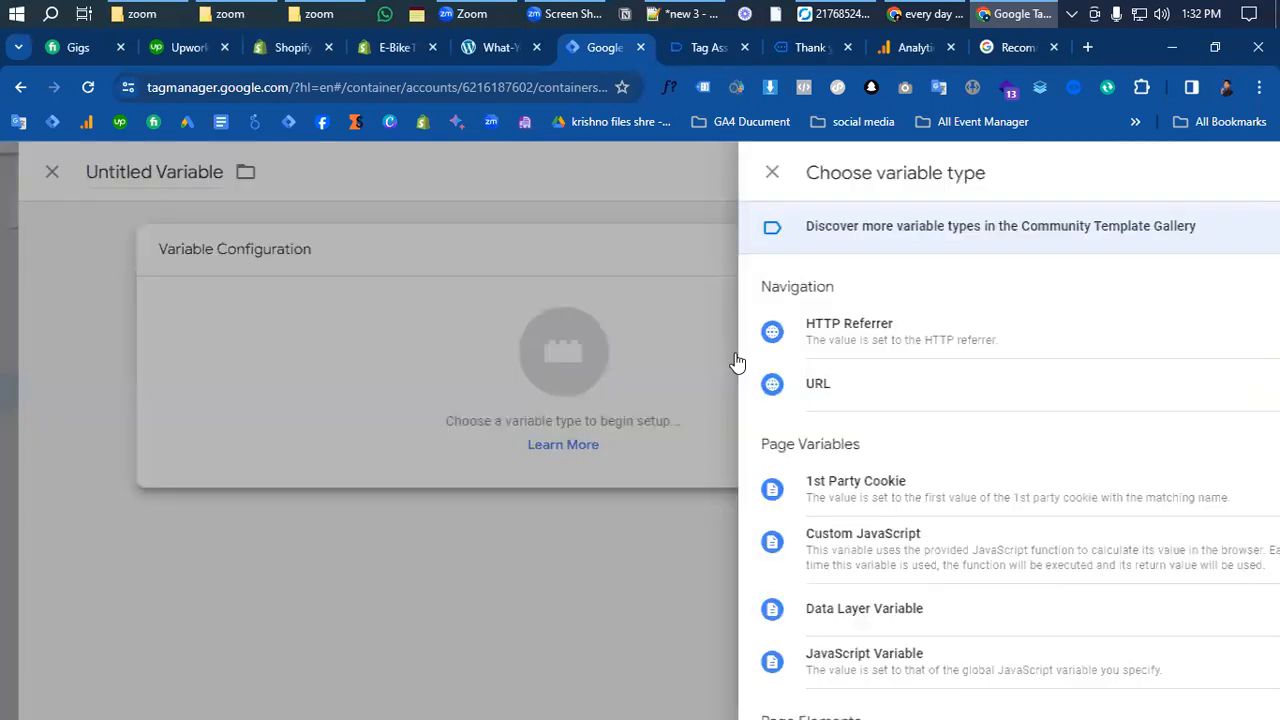
click(832, 608)
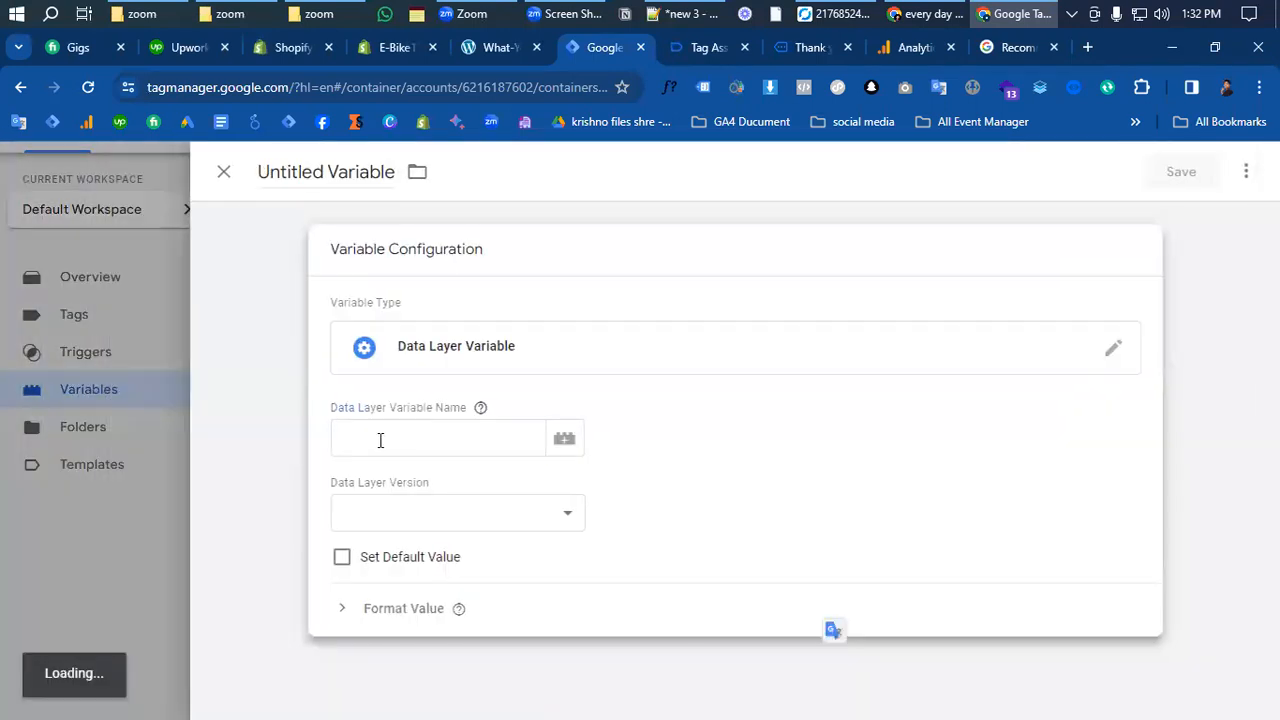
- Paste 'ecommerce.' from the purchase data into the Data Layer Variable Name
click(705, 47)
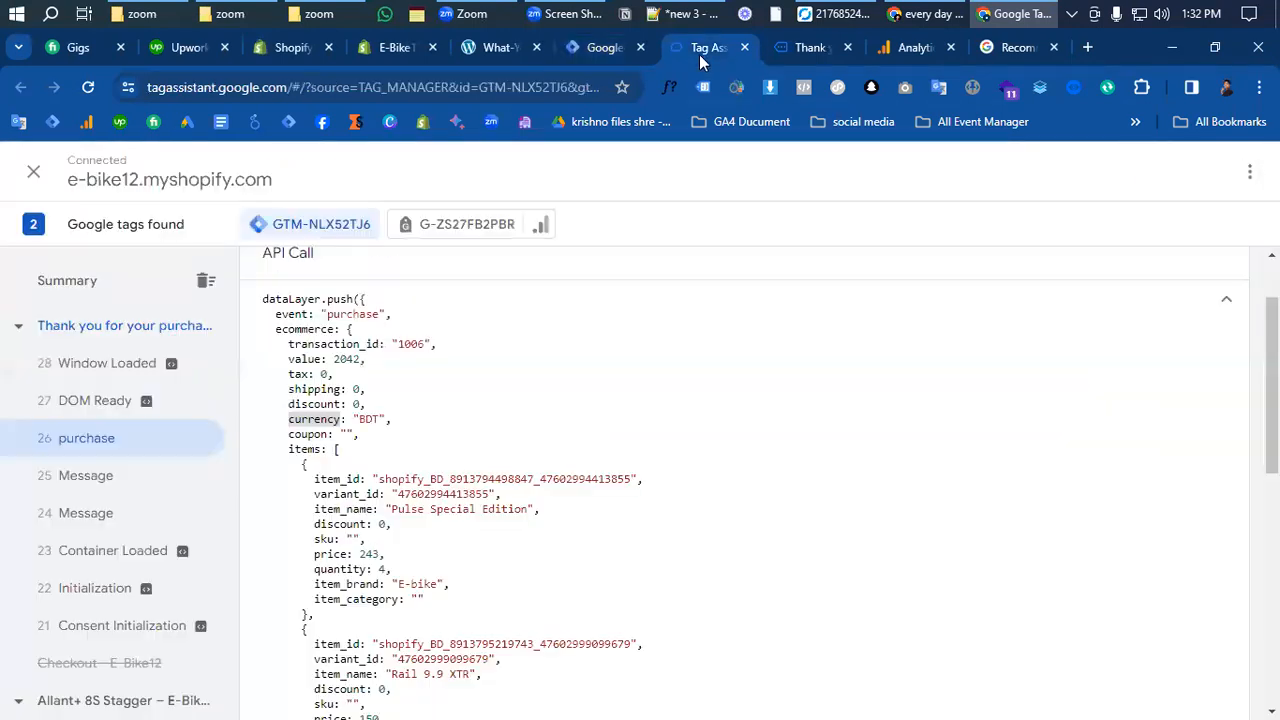
double_click(305, 329)
key(ctrl+c)
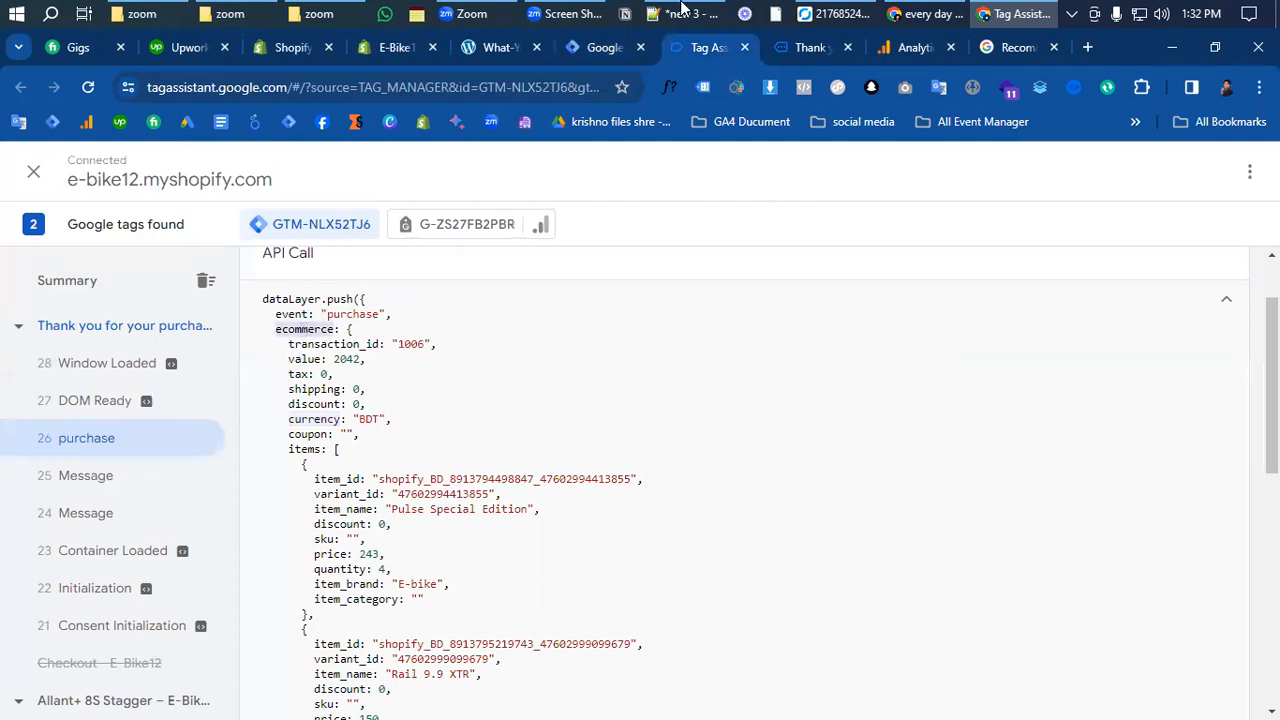
click(603, 47)
click(428, 444)
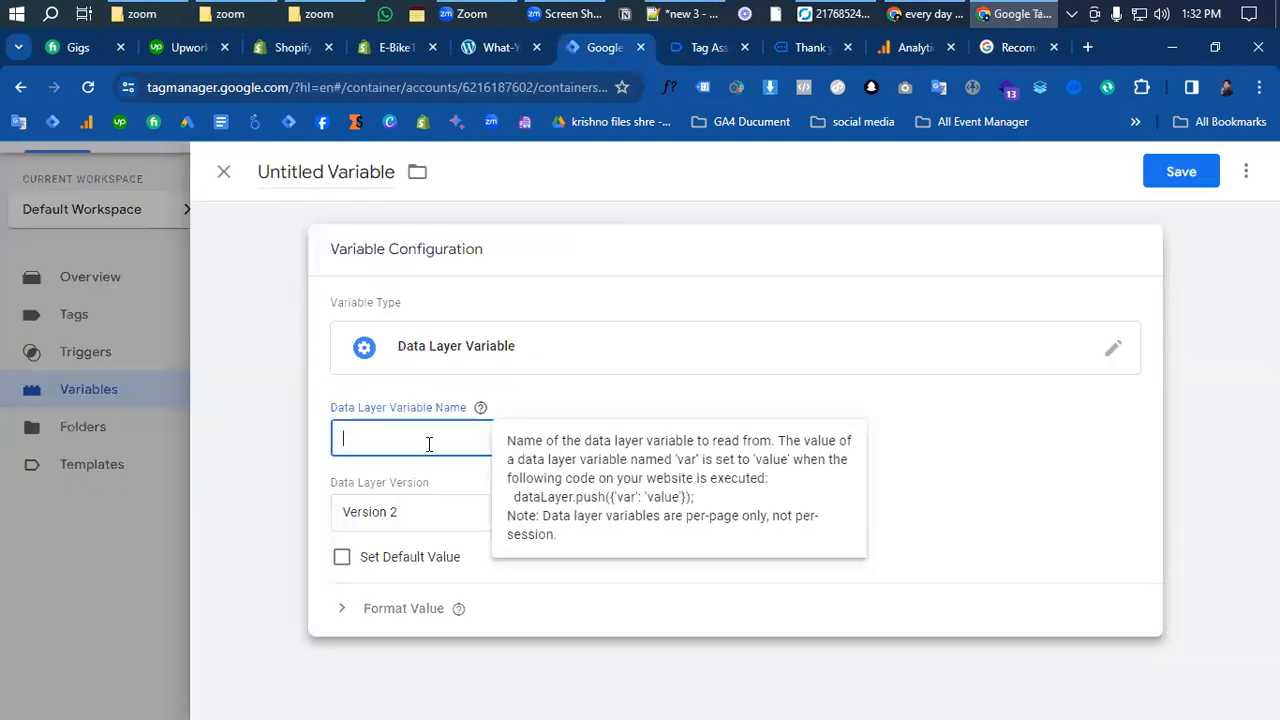
key(ctrl+v)
text(.)
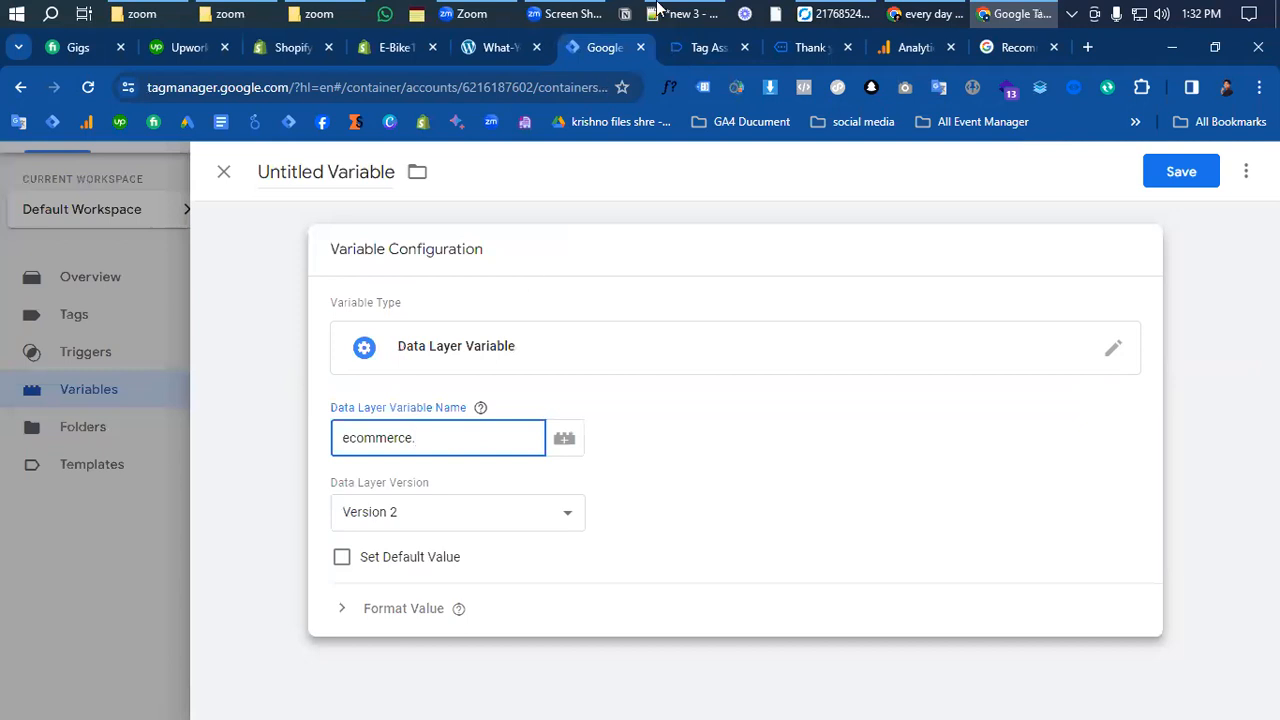
- Copy transaction_id from the purchase push to complete ecommerce.transaction_id
click(700, 47)
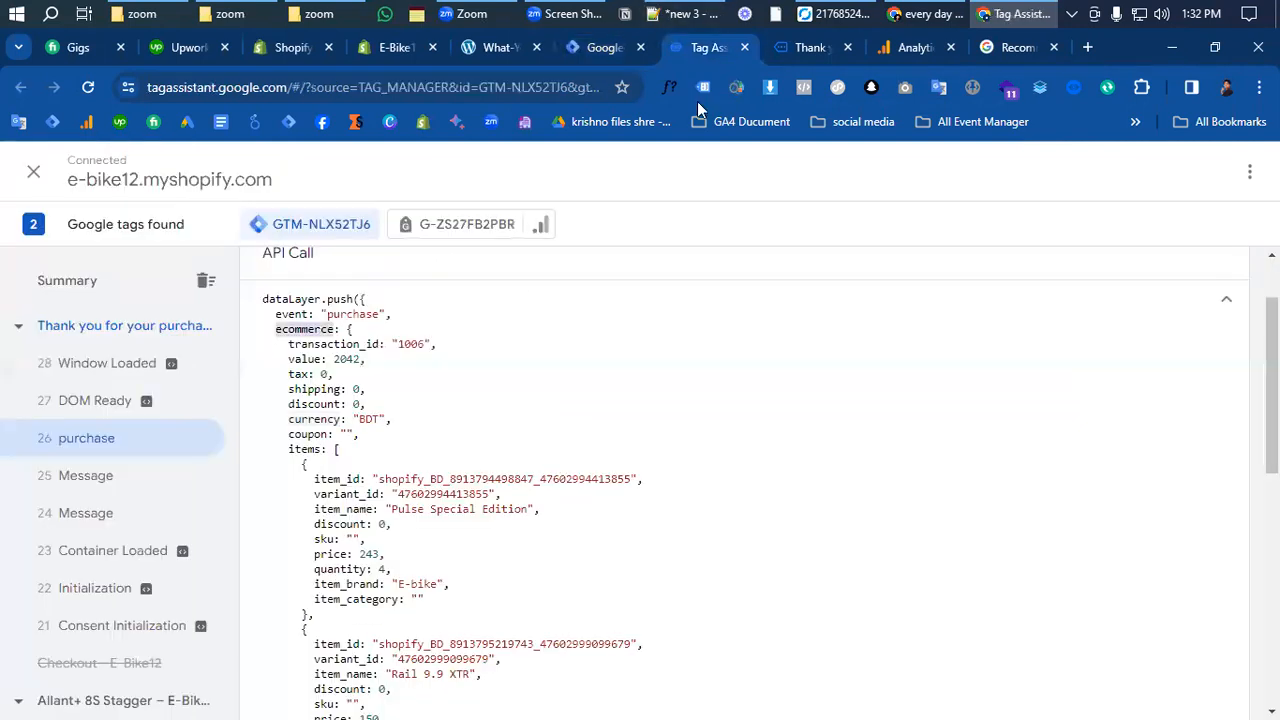
triple_click(341, 347)
click(382, 347)
double_click(358, 343)
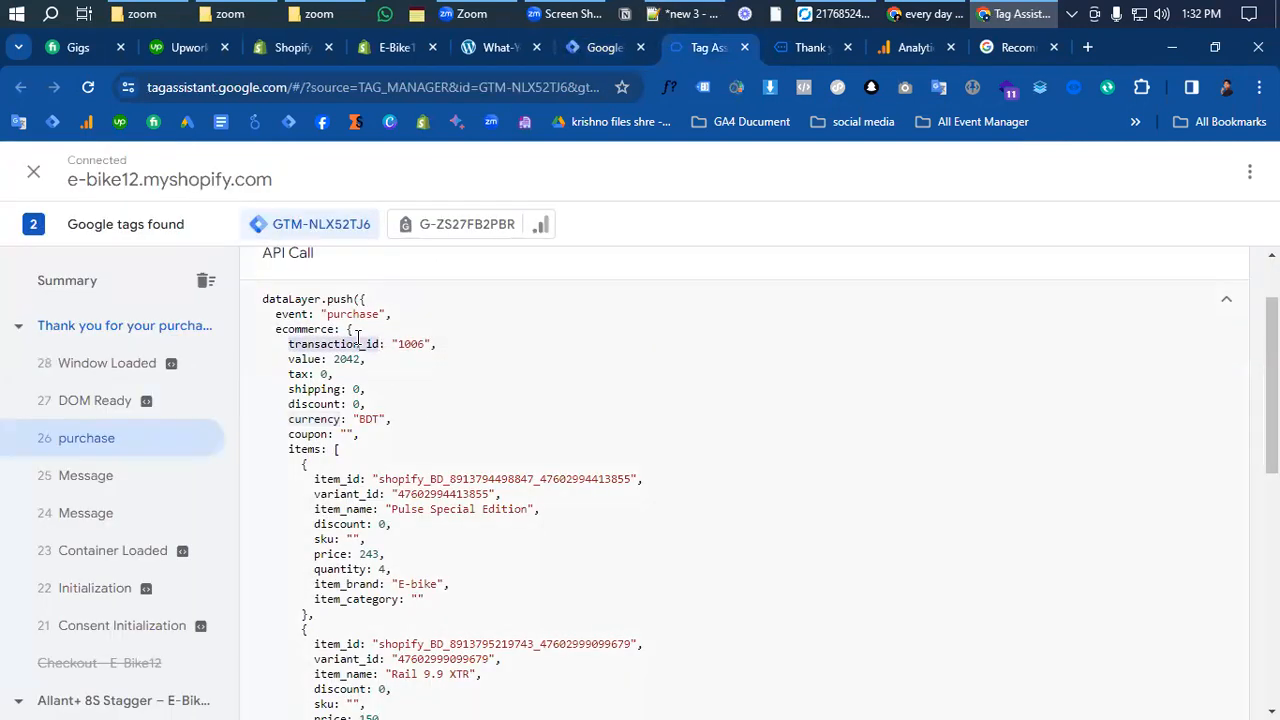
key(ctrl+c)
click(600, 47)
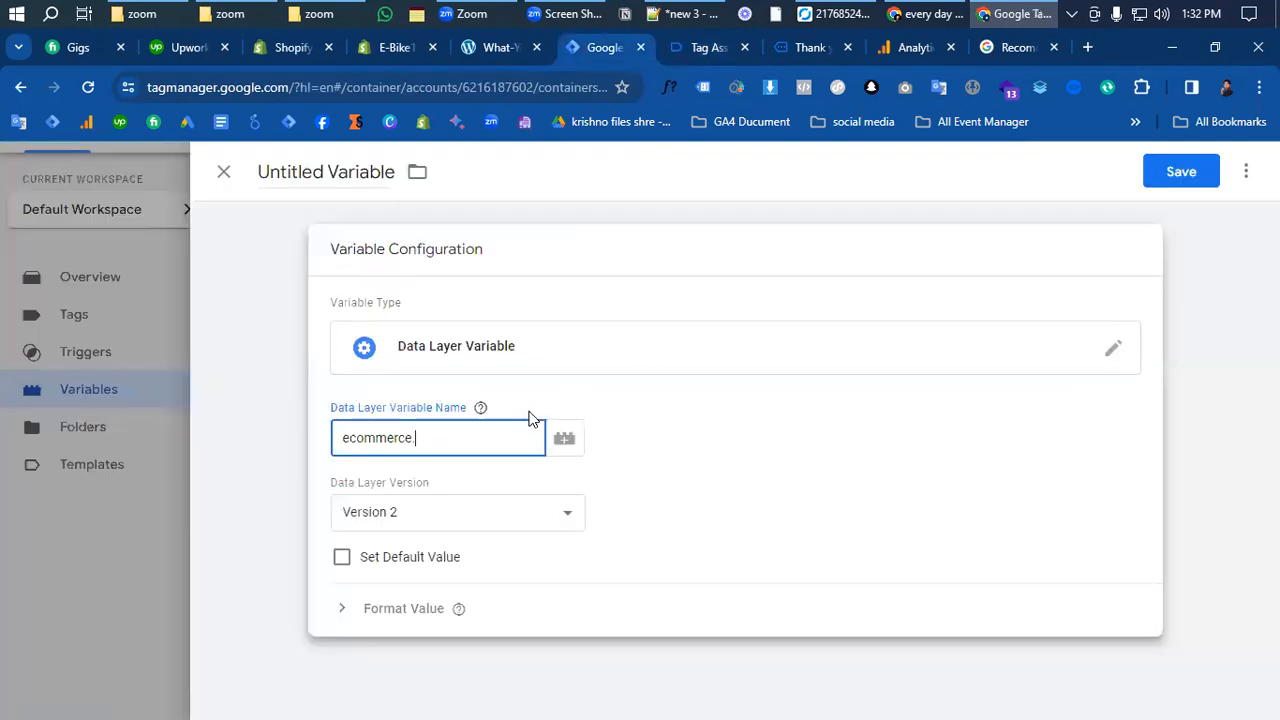
key(ctrl+v)
- Save the variable under the name 'dlv-purchase transaction_id'
click(1176, 180)
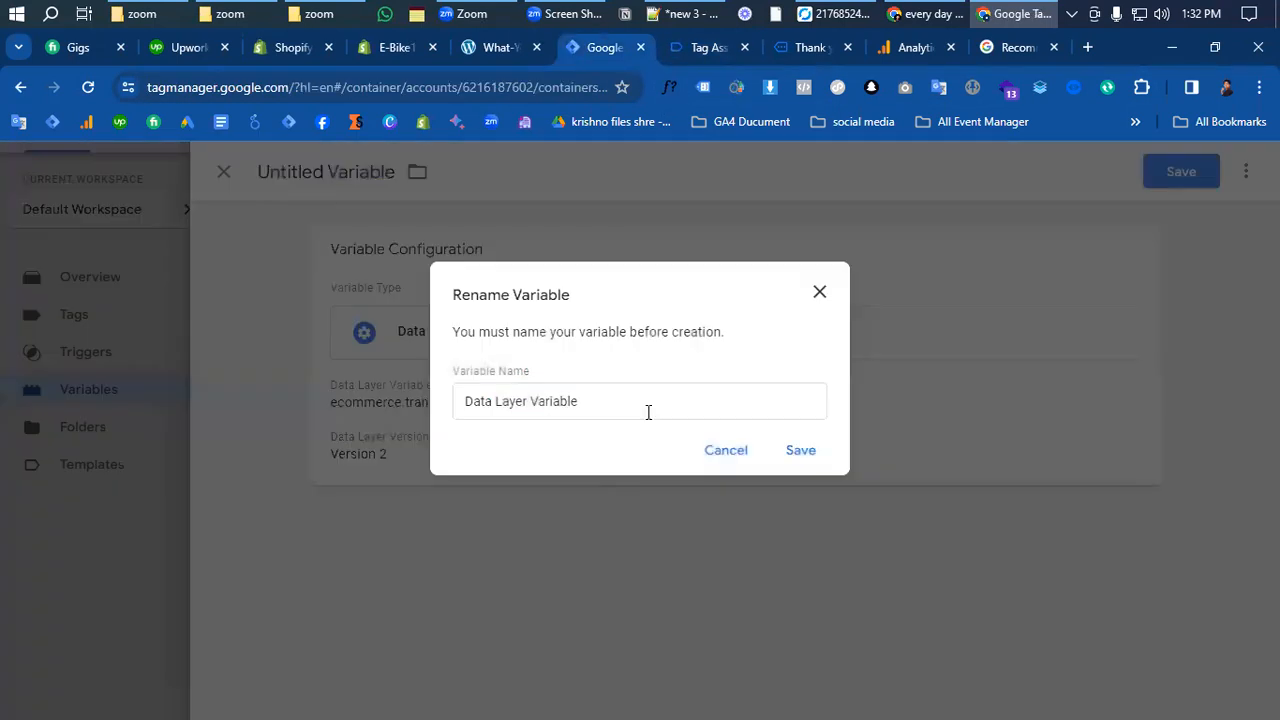
text(dlv-purcha)
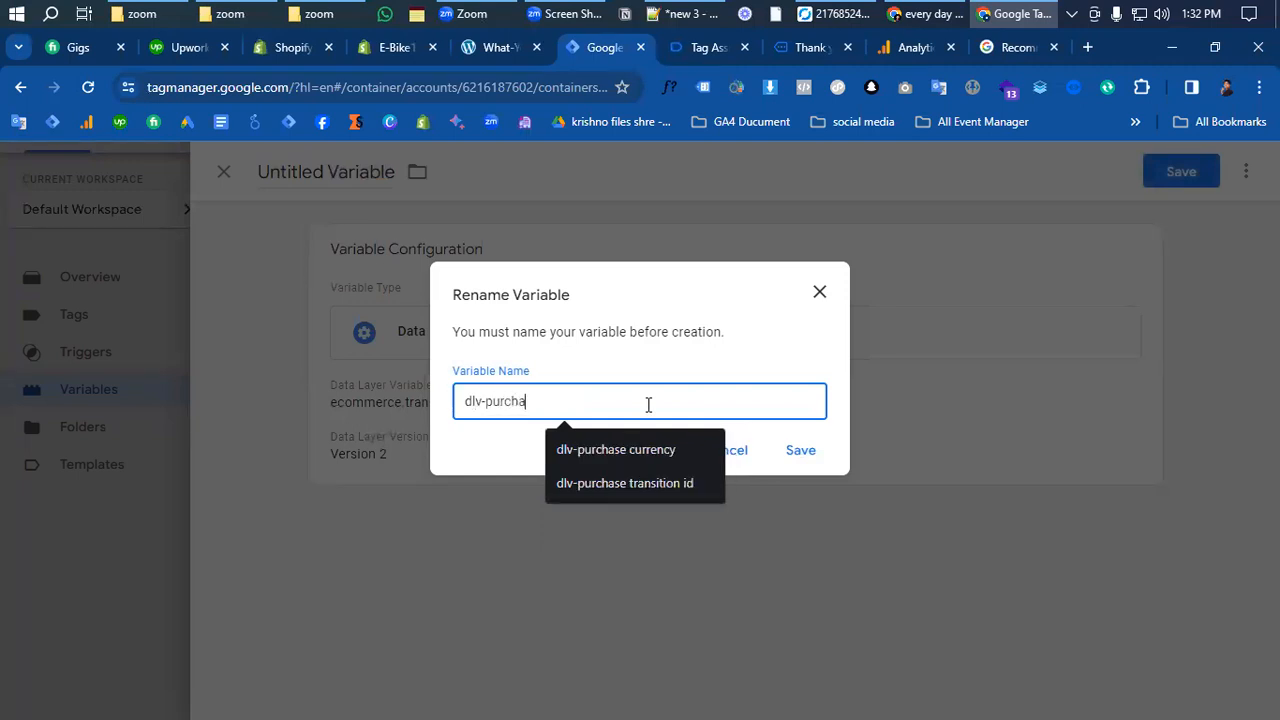
text(se)
key(ctrl+v)
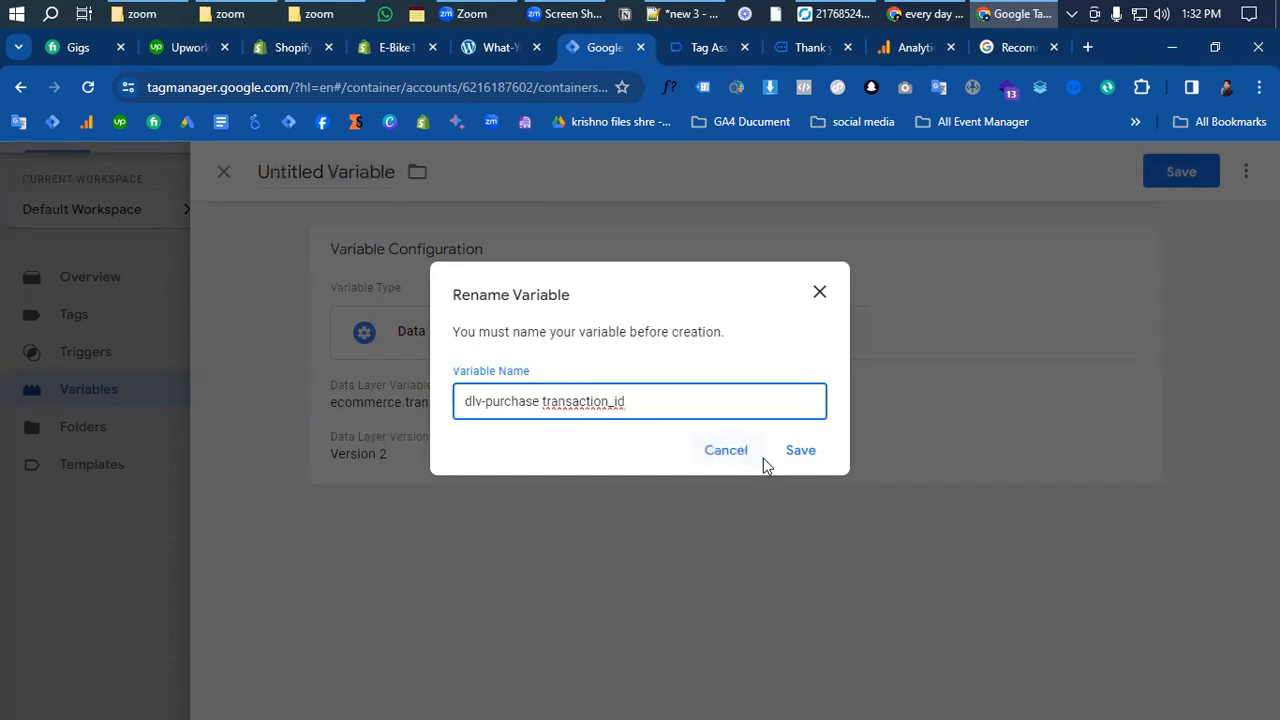
click(798, 455)
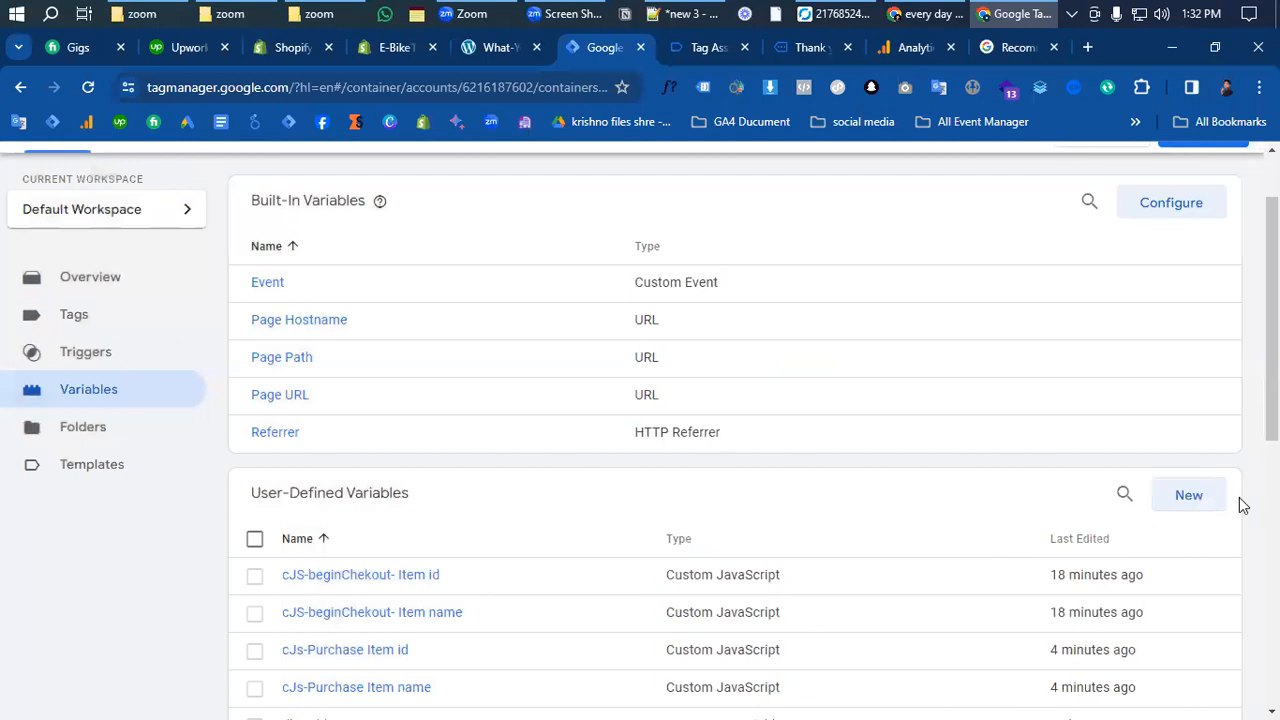
click(1185, 498)
- Make the new variable a Data Layer Variable and copy 'ecommerce' from the purchase data layer push
click(760, 377)
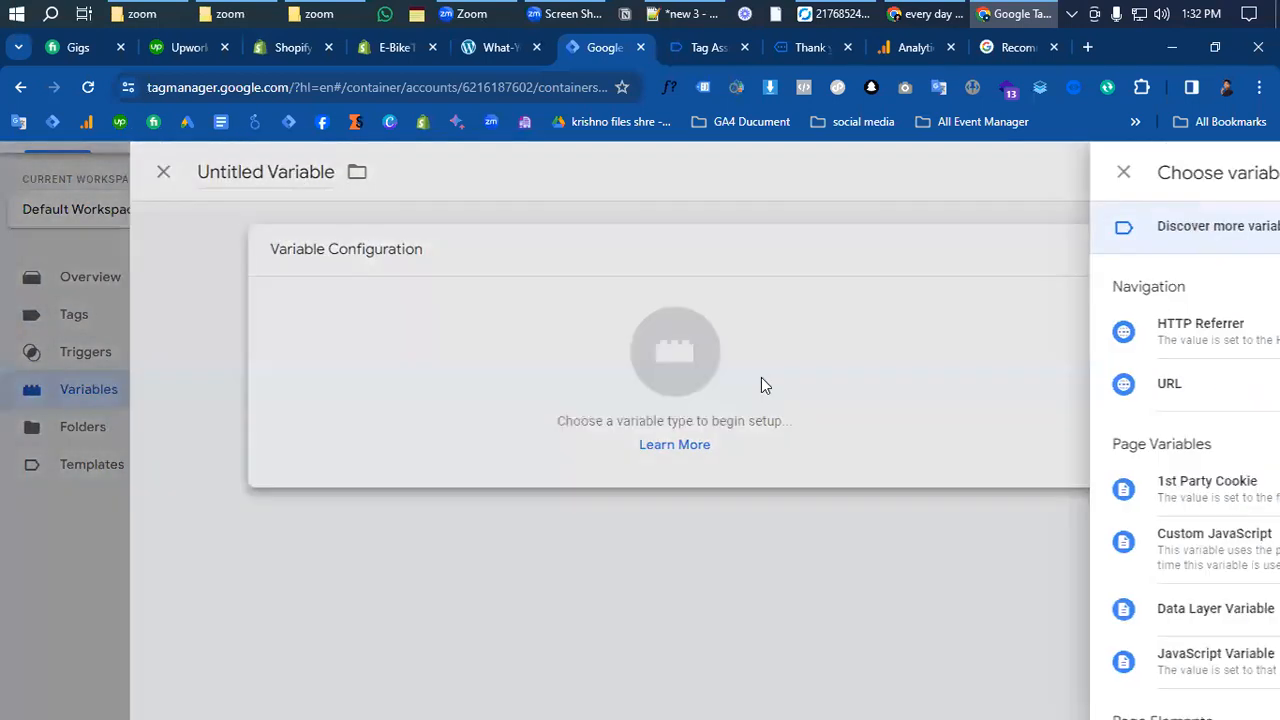
scroll(905, 551, down, 2)
click(808, 437)
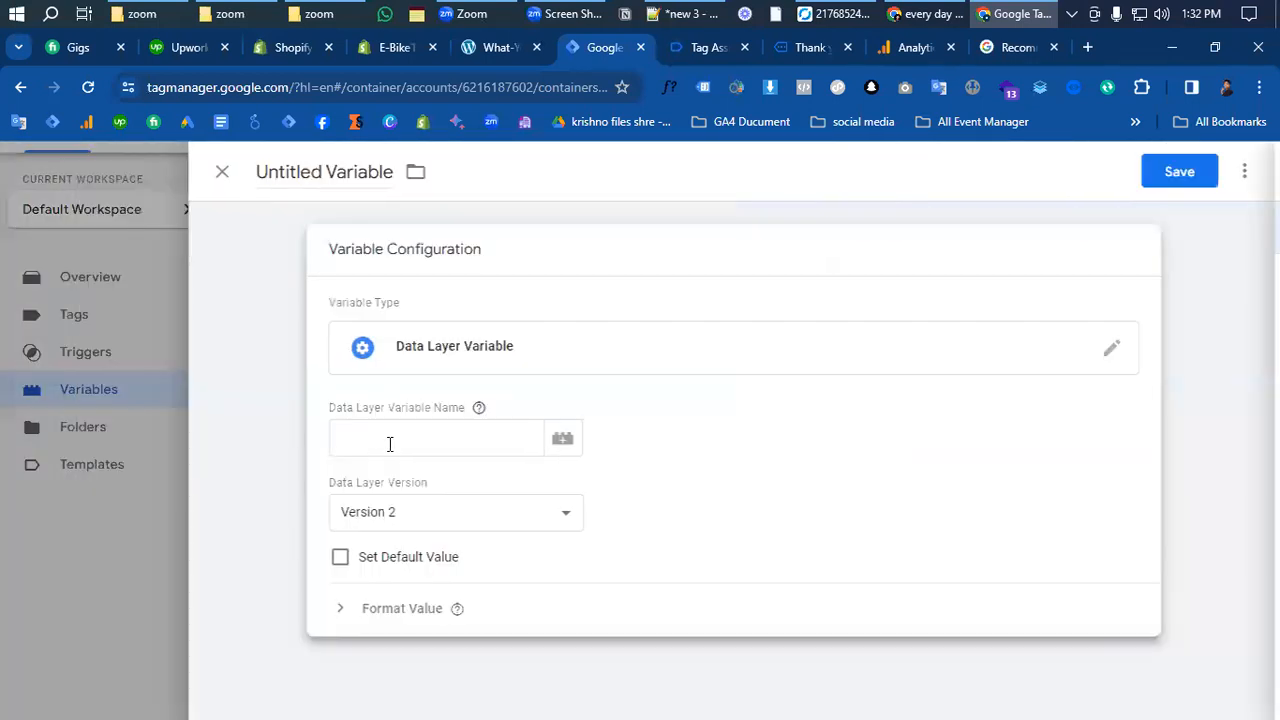
click(993, 50)
scroll(538, 508, down, 1)
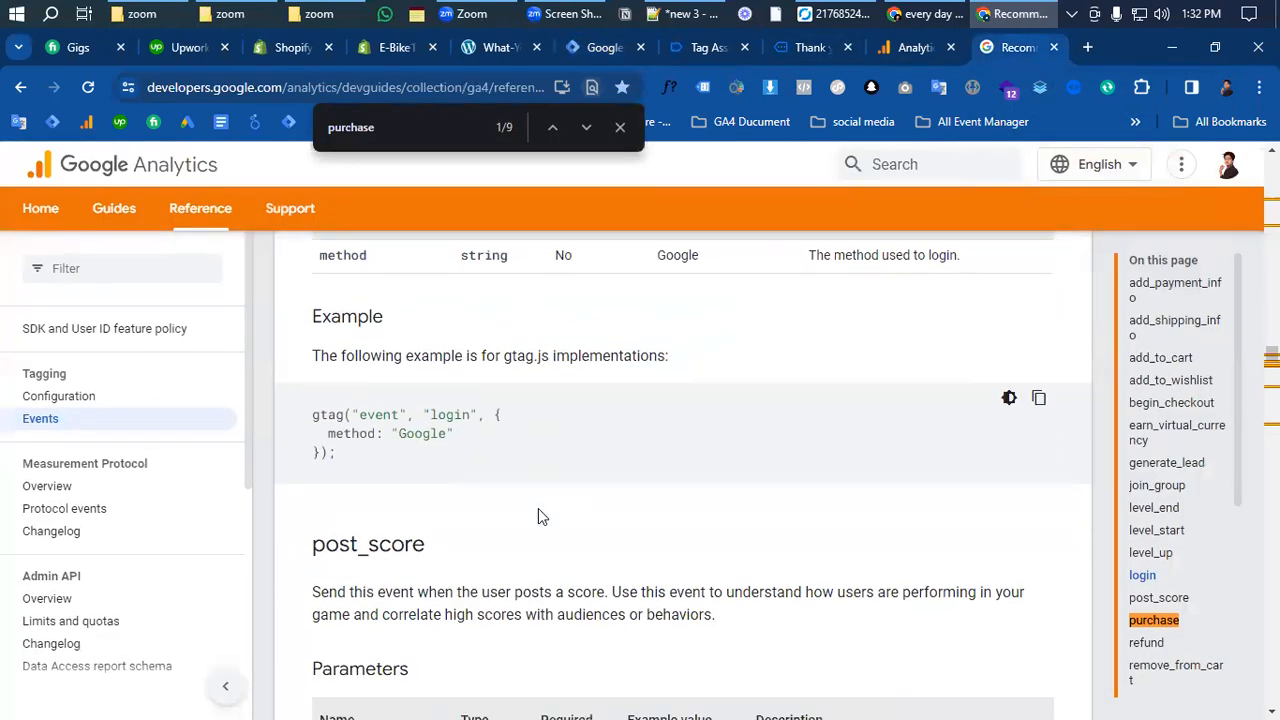
scroll(538, 508, up, 3)
scroll(538, 508, up, 4)
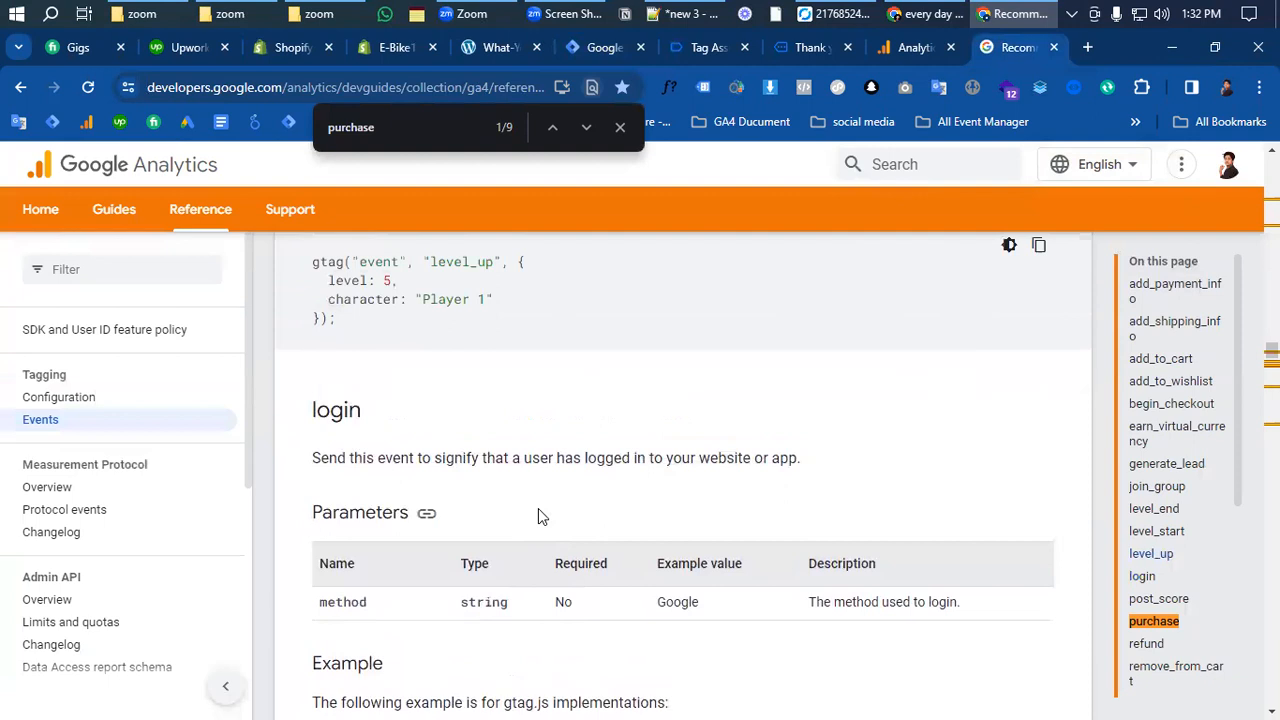
scroll(538, 508, down, 2)
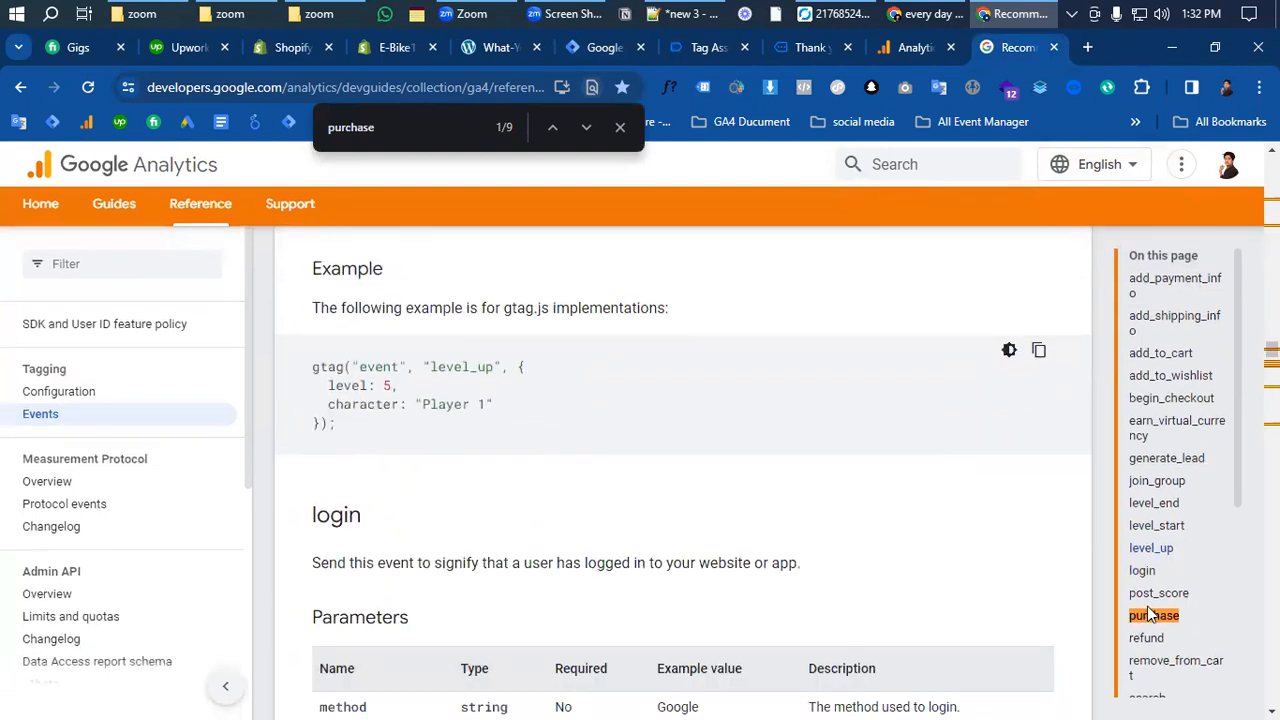
click(1152, 621)
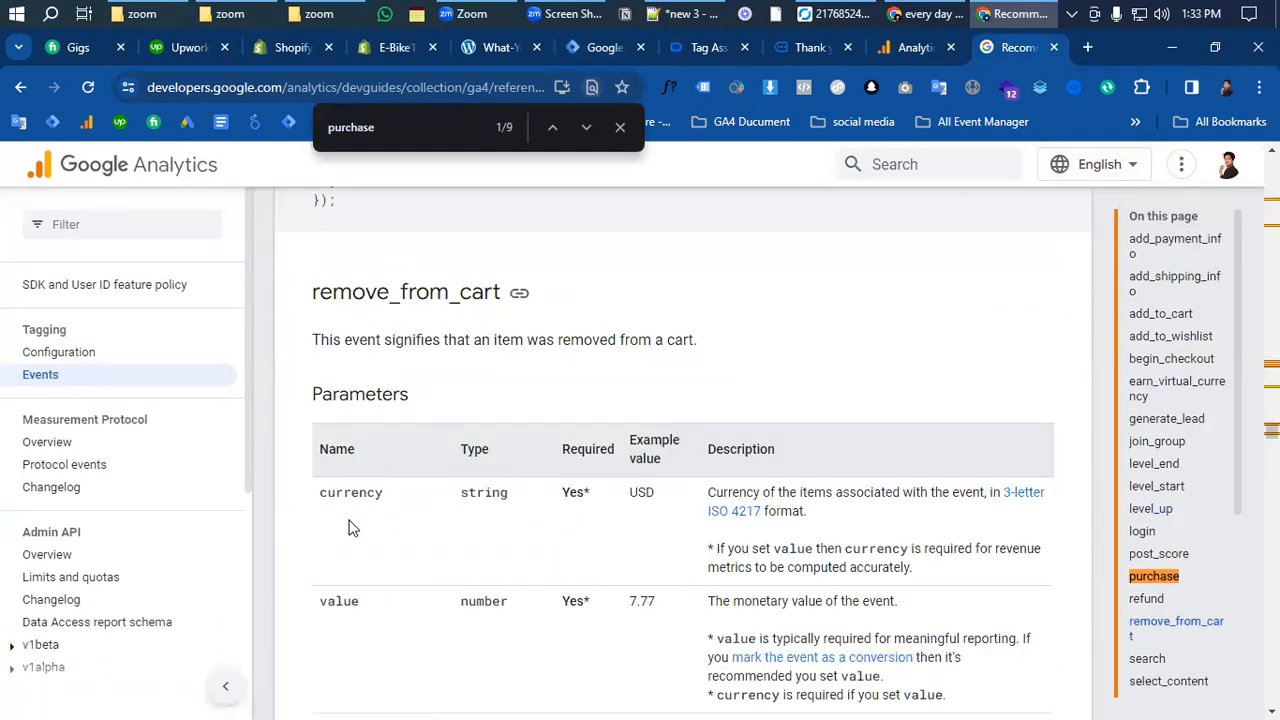
scroll(348, 527, down, 3)
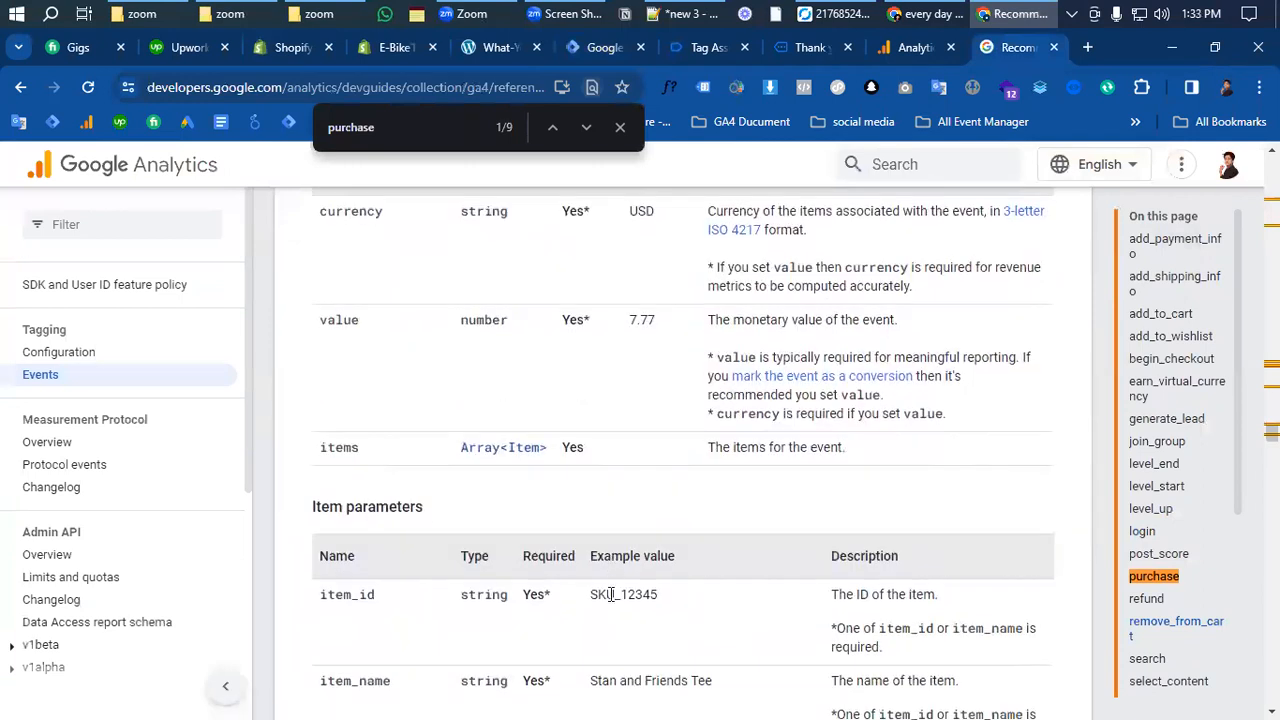
scroll(611, 594, down, 4)
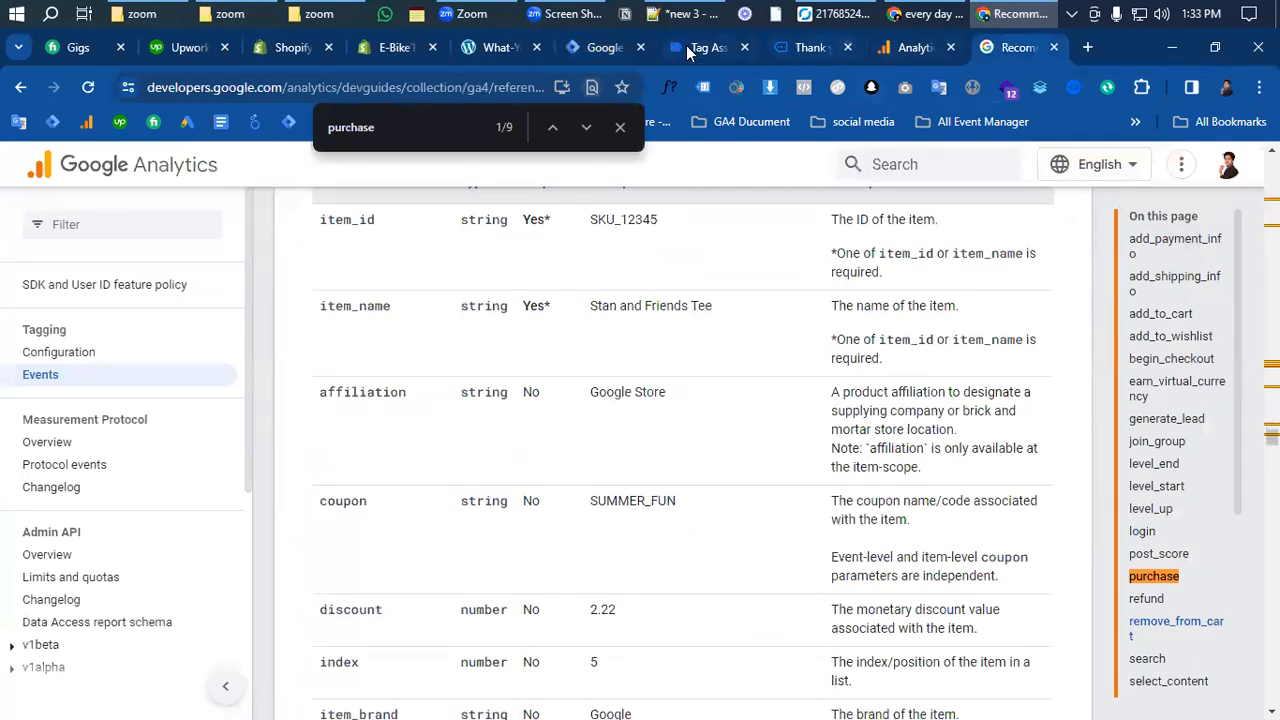
click(590, 47)
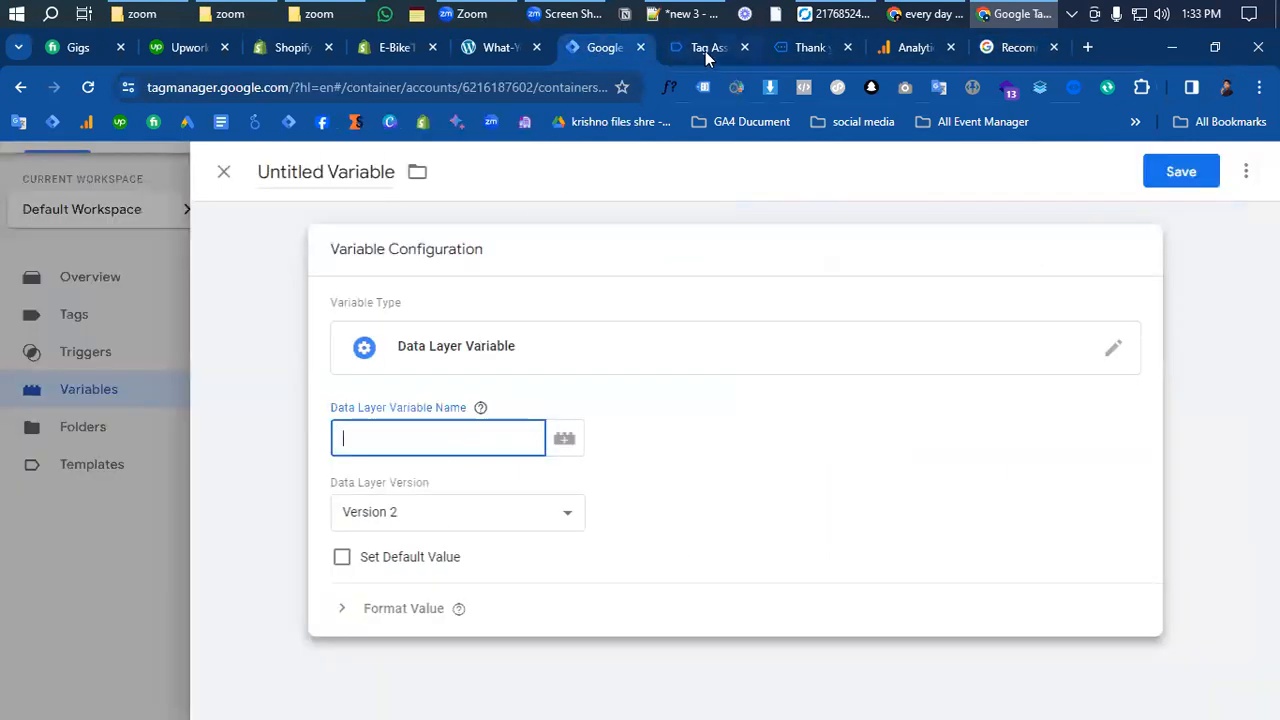
click(705, 51)
double_click(328, 329)
click(580, 50)
- Set the Data Layer Variable name to ecommerce.value and save it as 'dlv-purchase value'
click(408, 440)
key(ctrl+v)
click(710, 506)
click(703, 51)
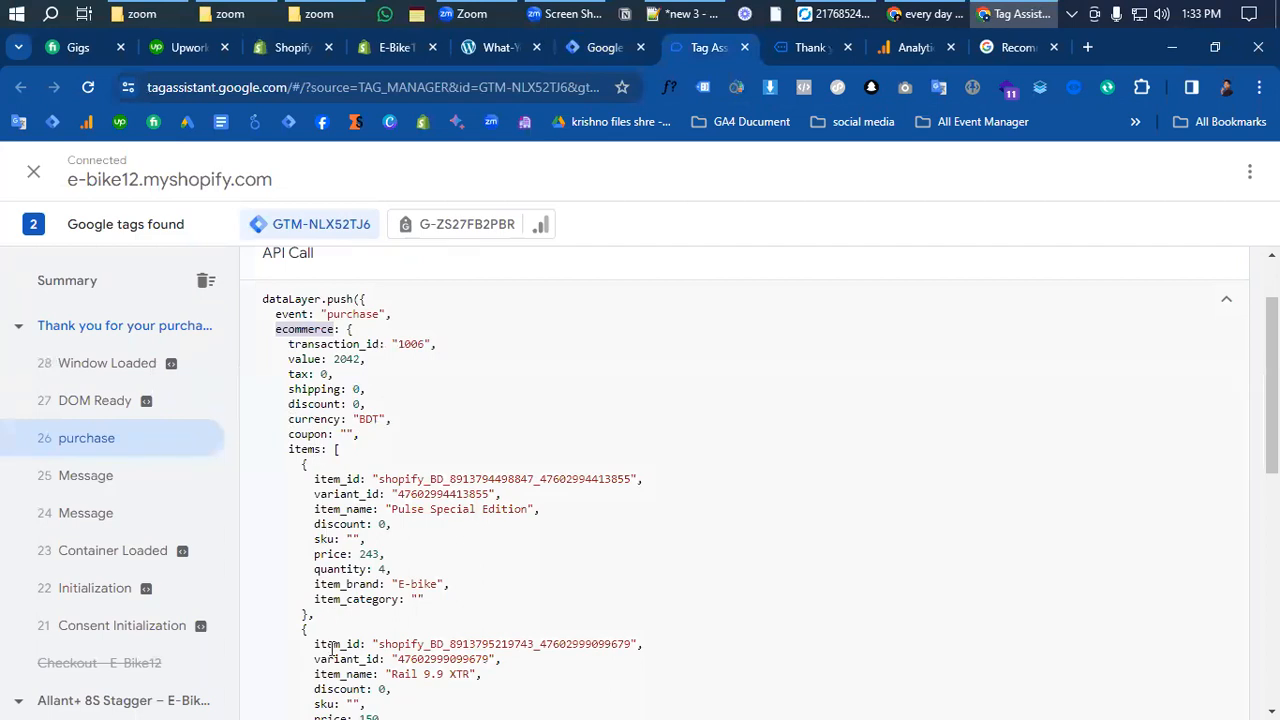
scroll(332, 650, down, 5)
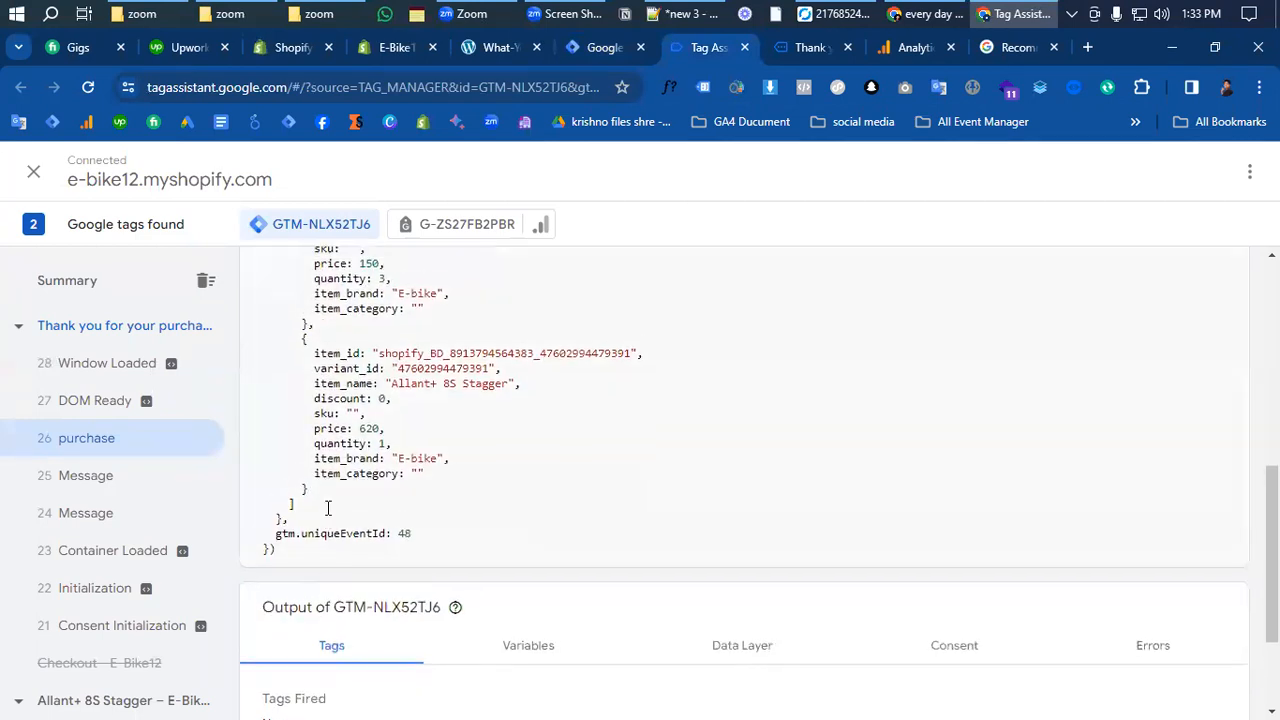
scroll(327, 508, up, 5)
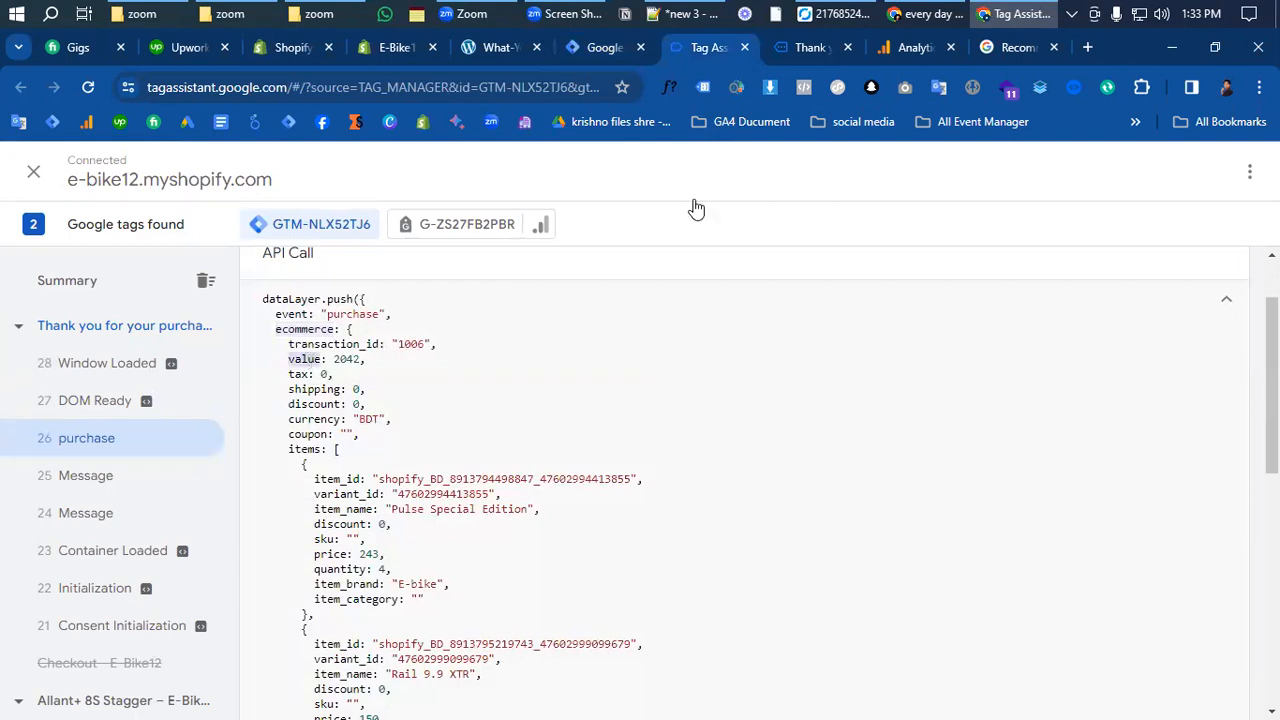
click(586, 51)
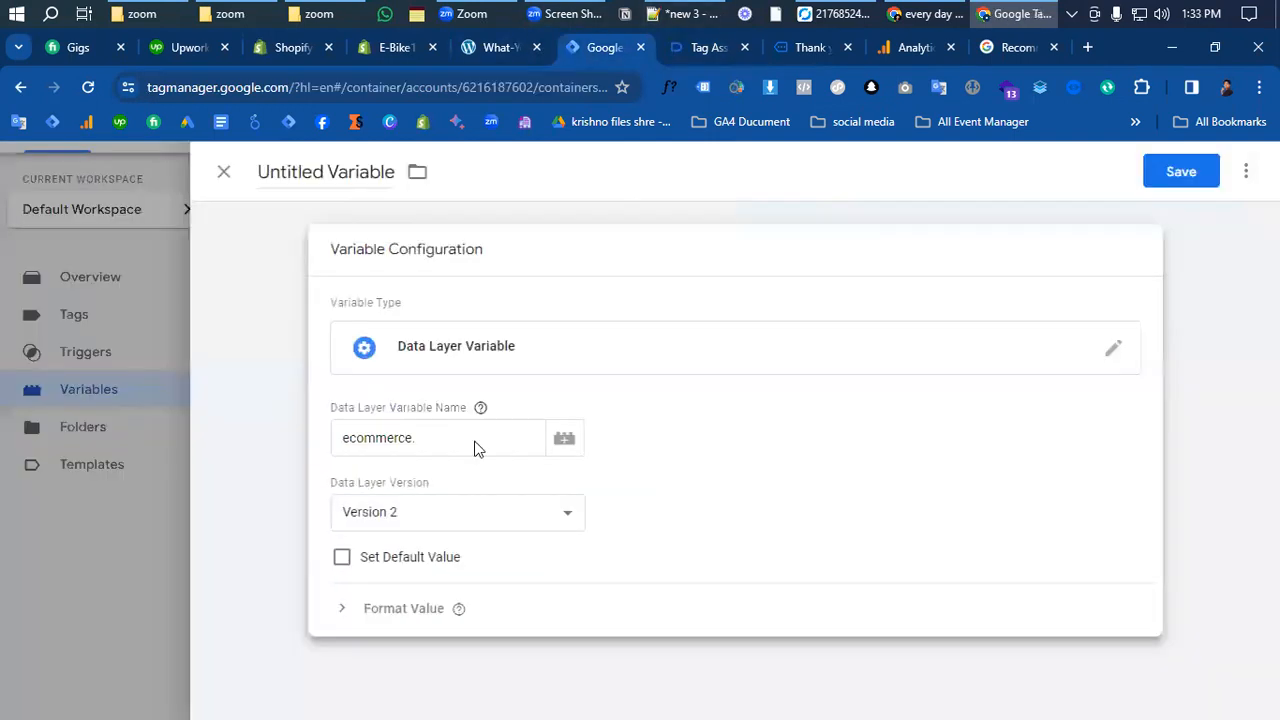
click(423, 437)
text(value)
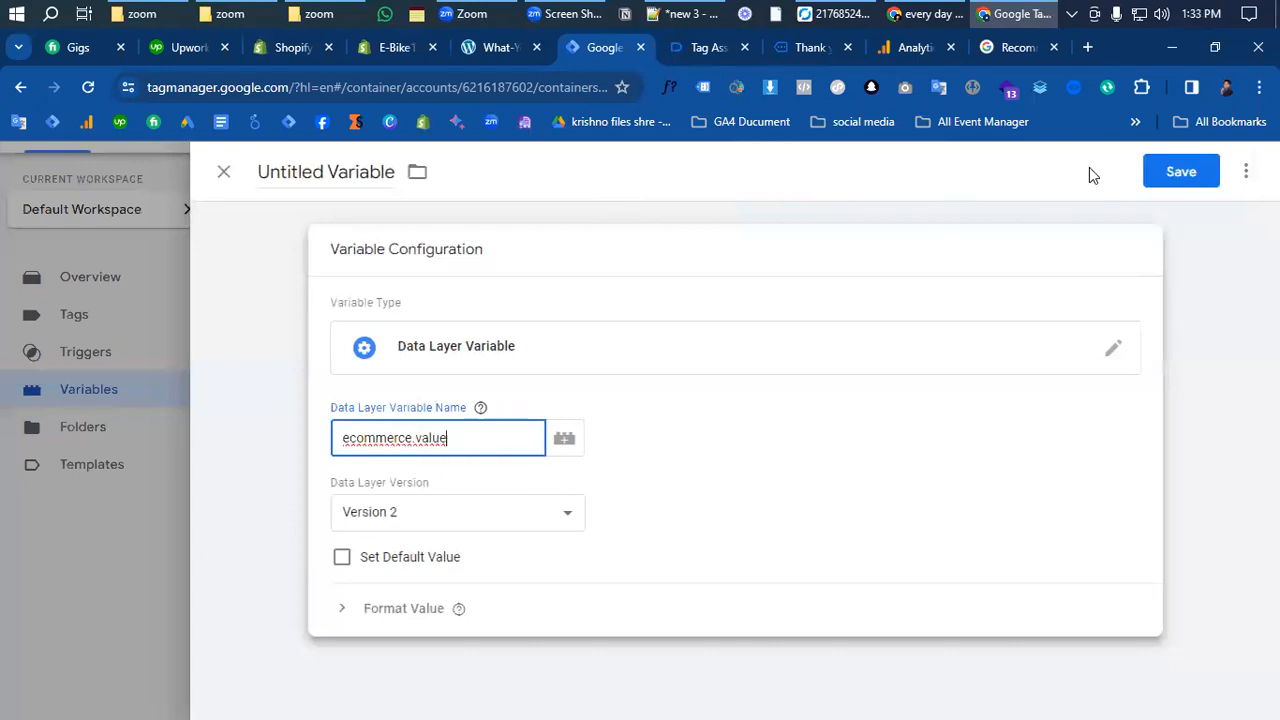
click(1163, 180)
text(d)
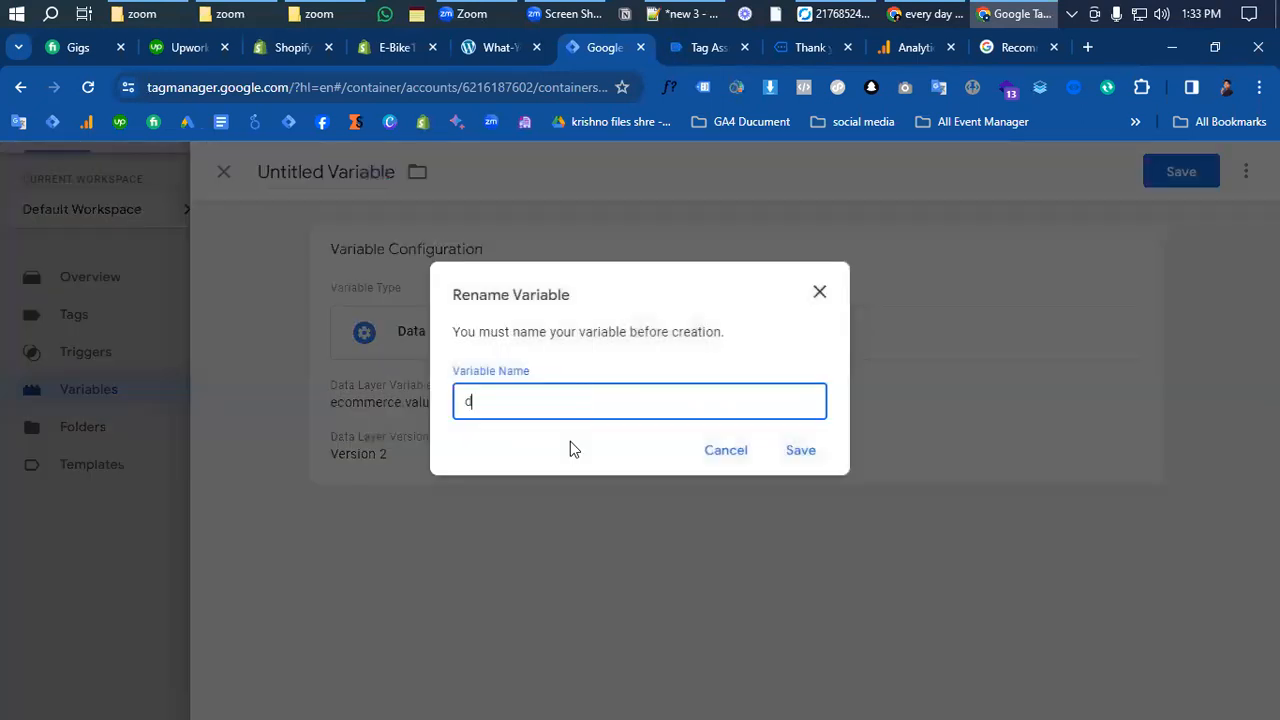
text(lv-purch)
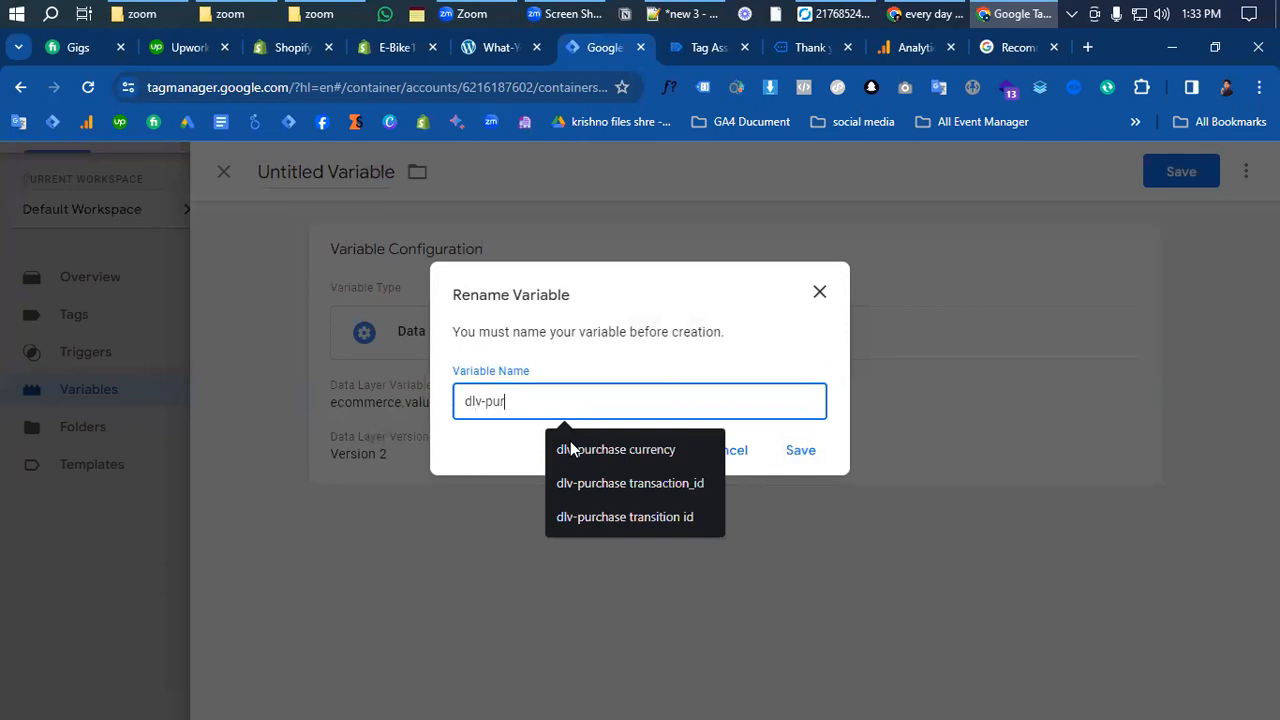
text(ase value)
click(806, 449)
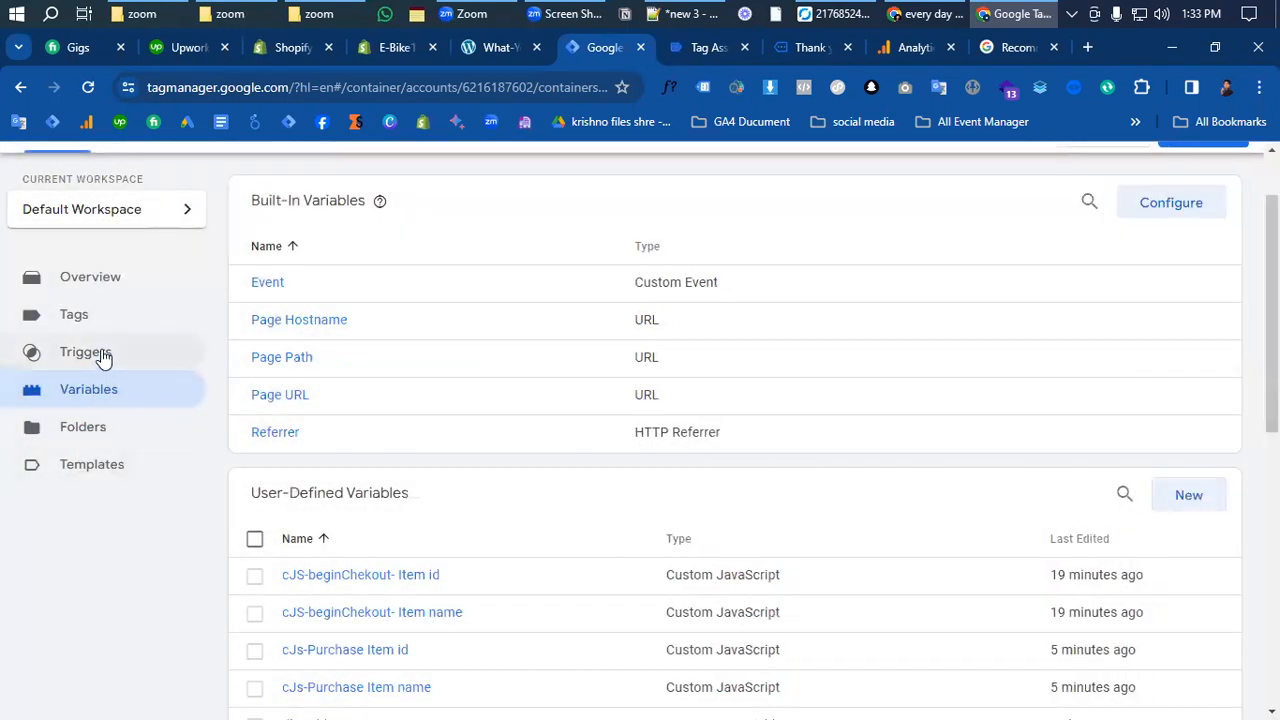
click(103, 358)
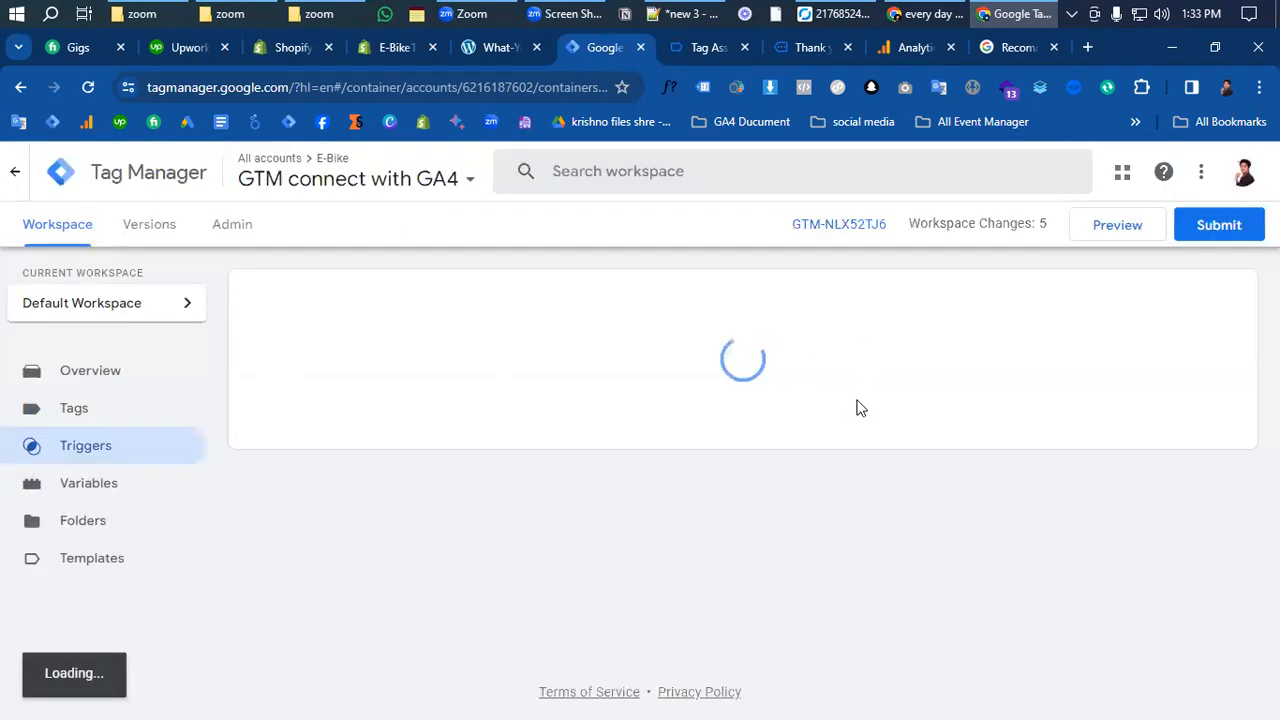
- Create and save a Custom Event trigger named 'Purchase' that fires on the event purchase
click(1201, 296)
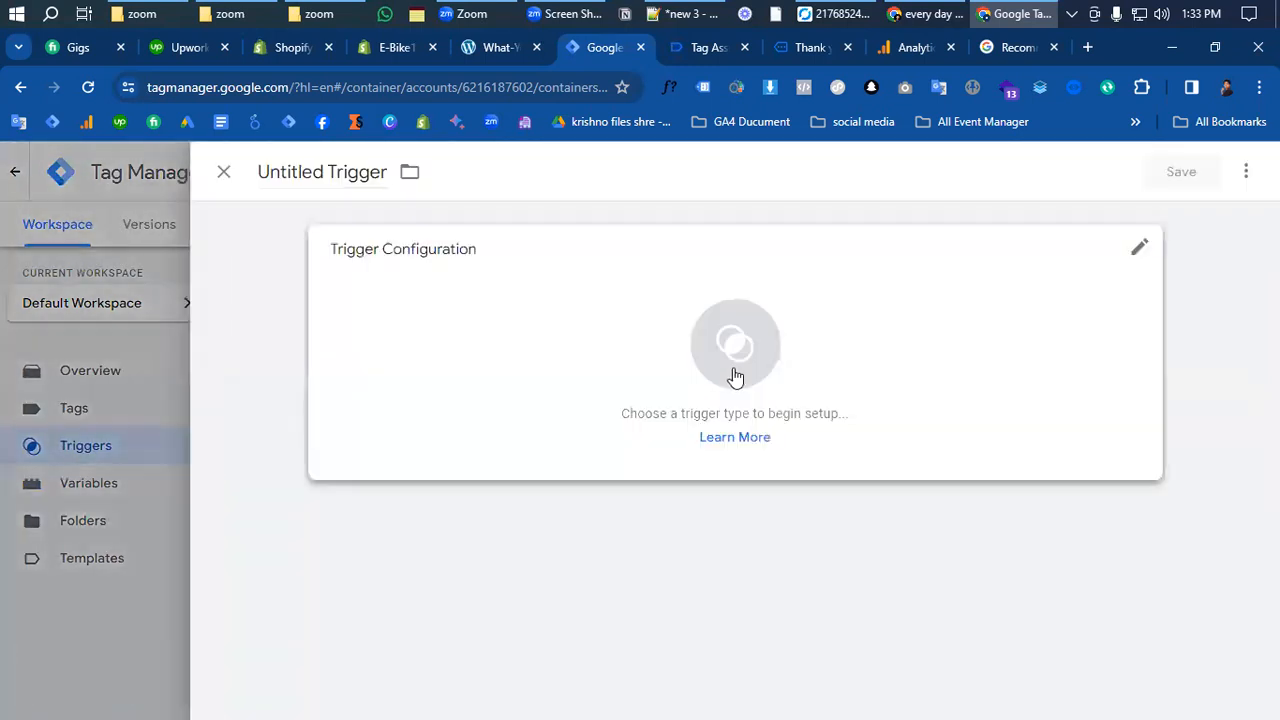
click(751, 349)
scroll(814, 403, down, 5)
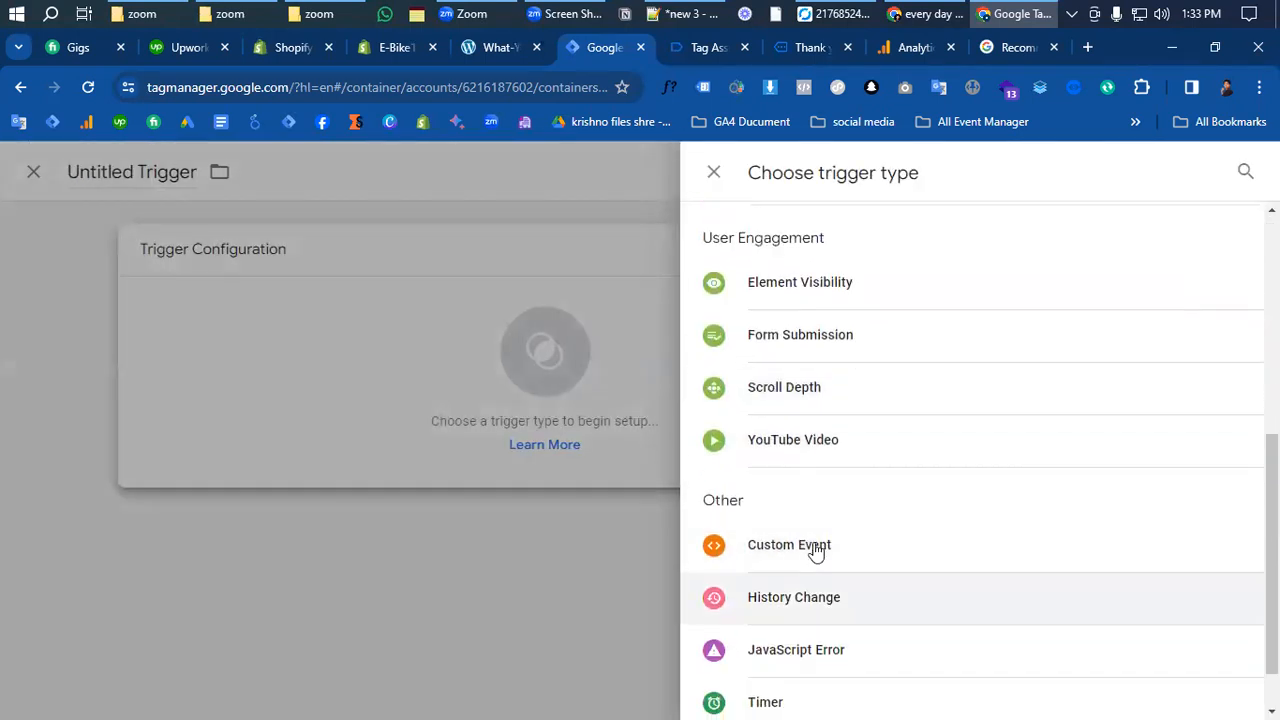
click(817, 550)
click(426, 437)
text(view_item)
click(482, 587)
click(1164, 188)
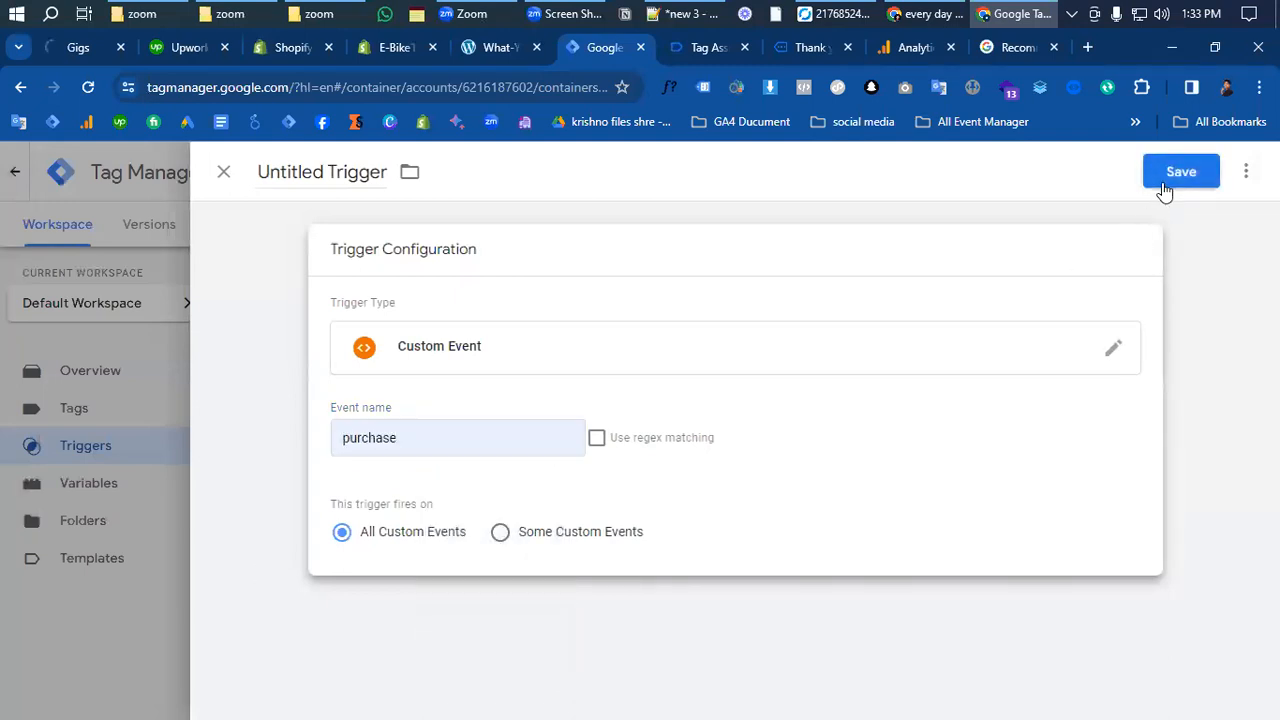
text(Purchase)
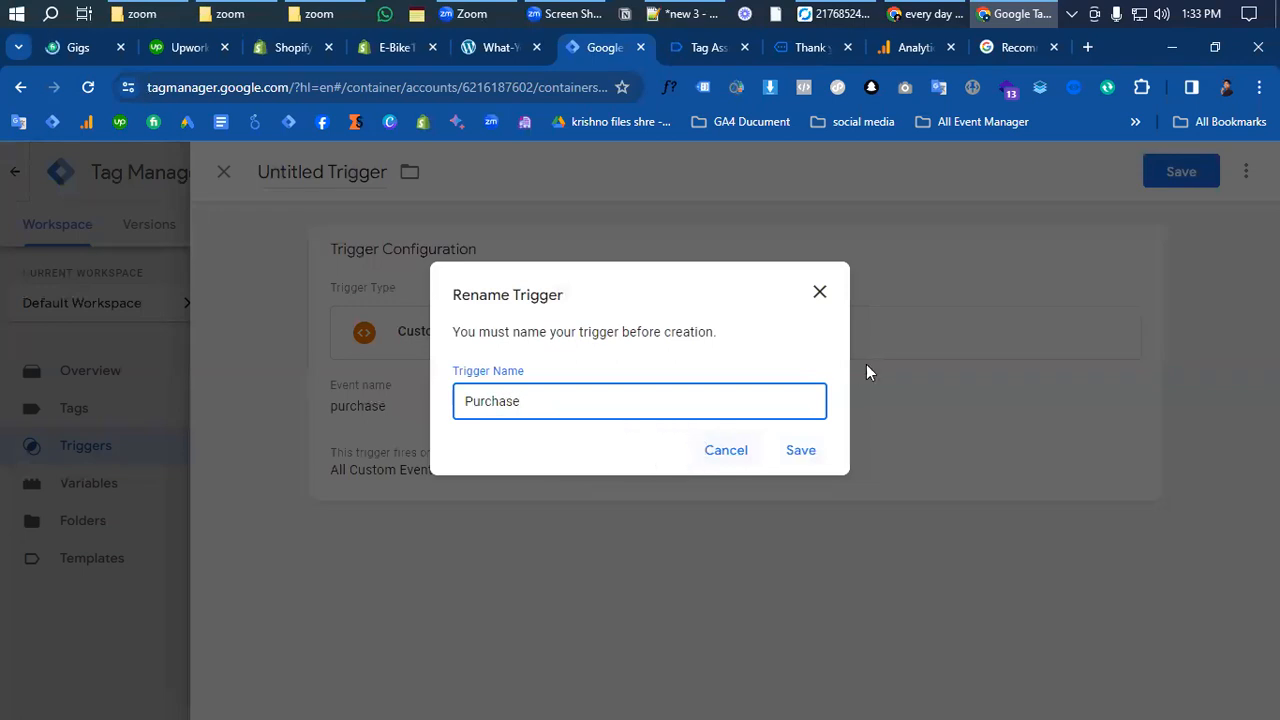
click(788, 461)
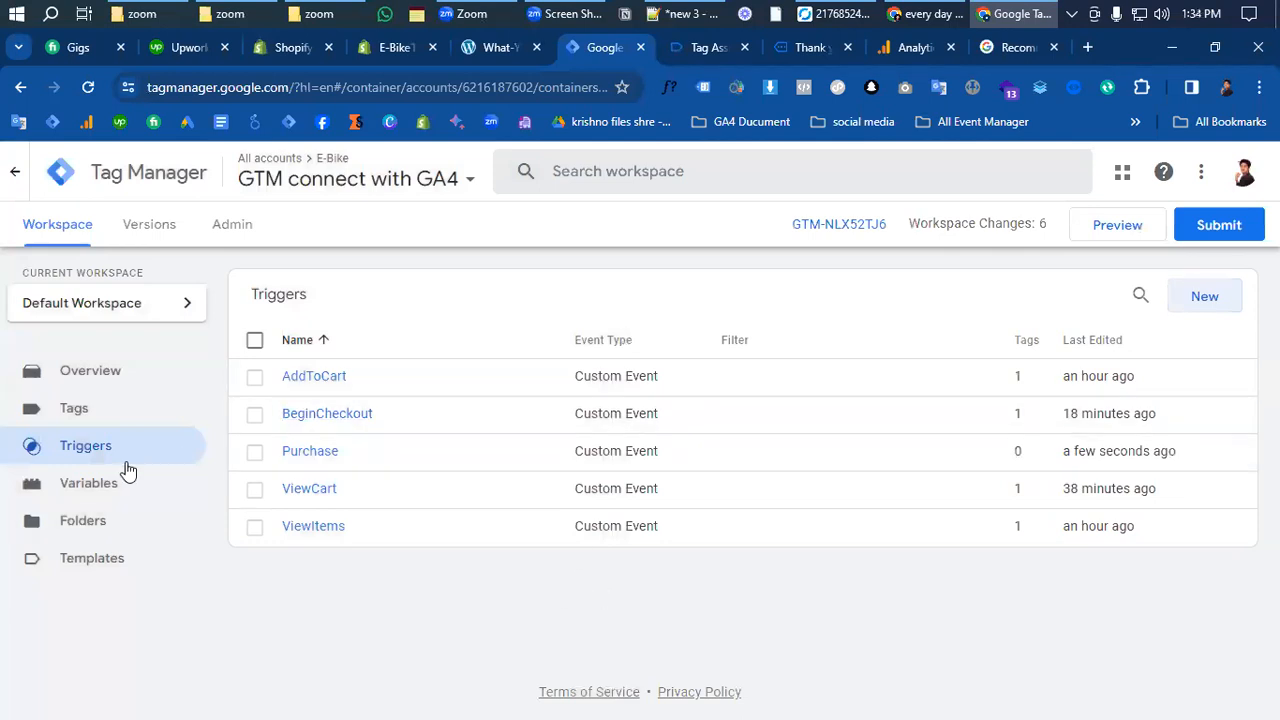
click(75, 410)
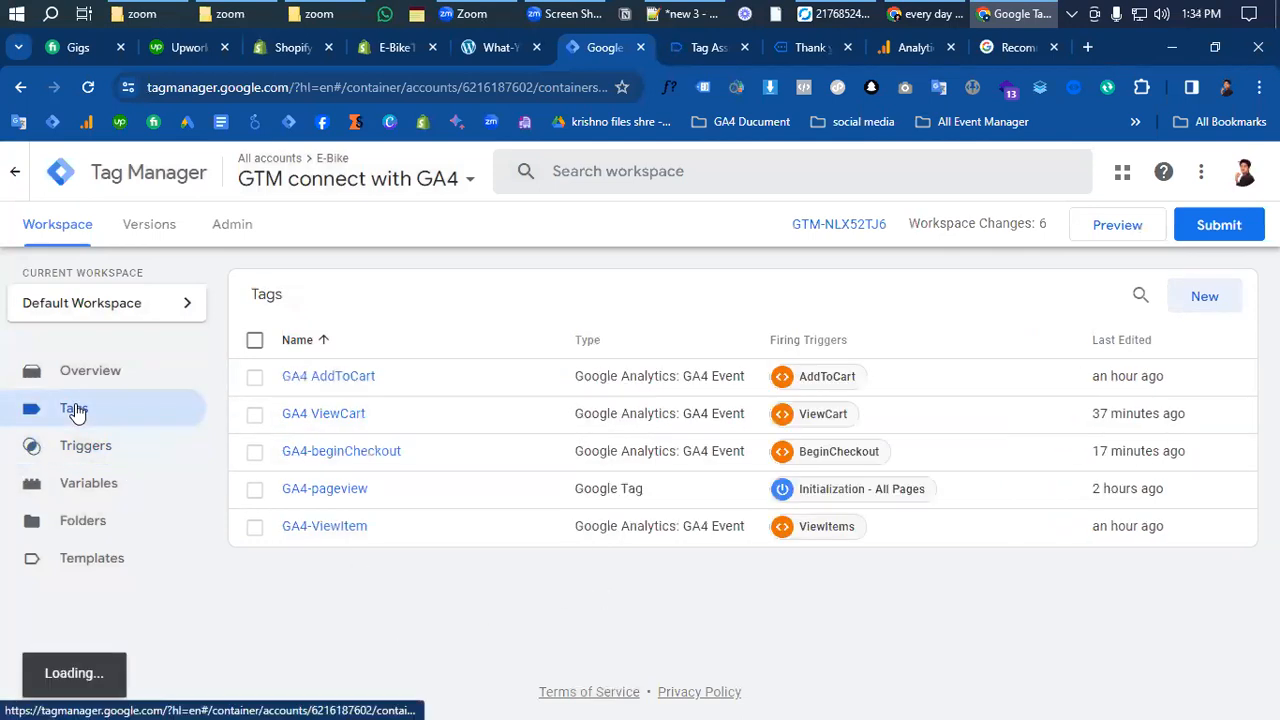
- Create a new GA4 Event tag using {{GA4 Measurements ID}} as its Measurement ID
click(1206, 297)
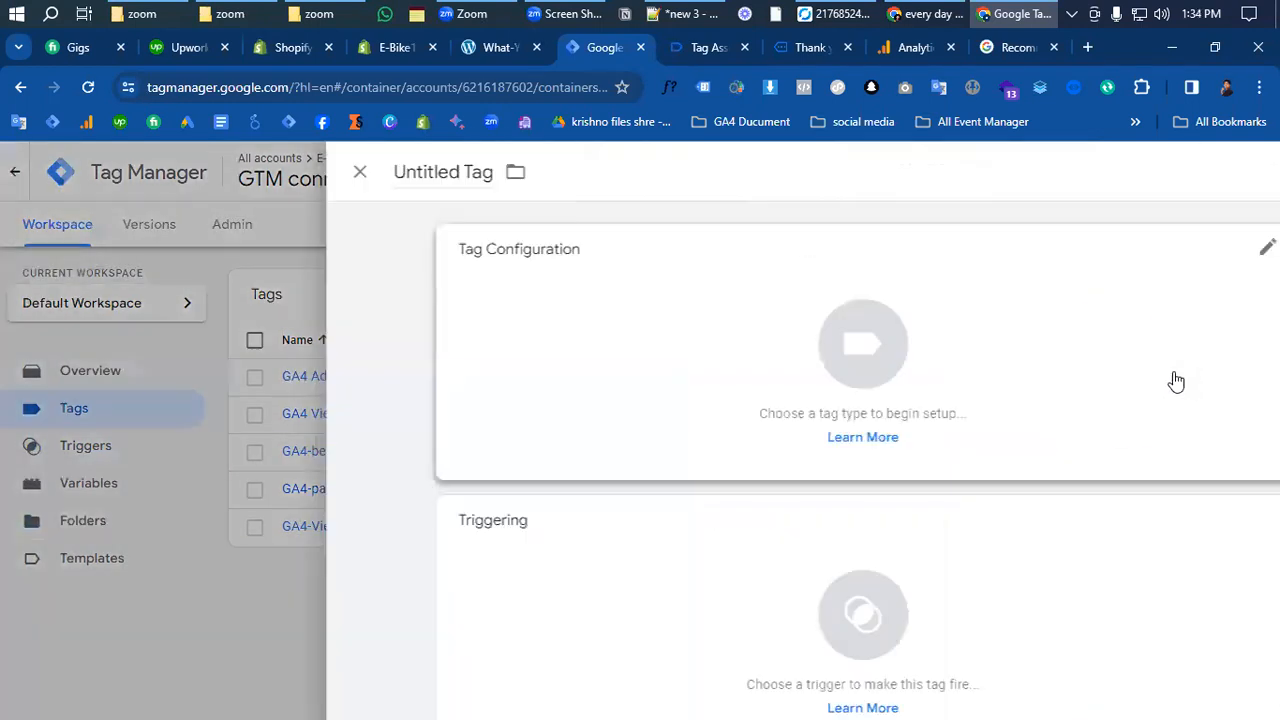
click(745, 365)
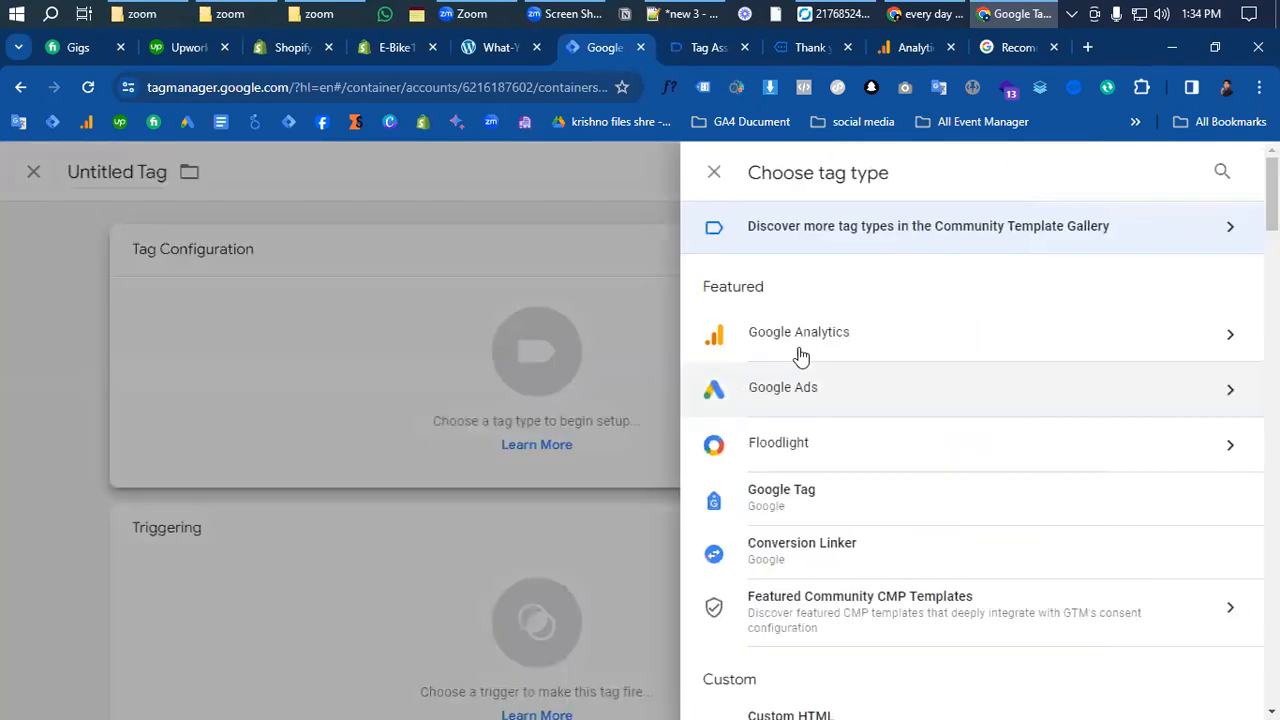
click(803, 335)
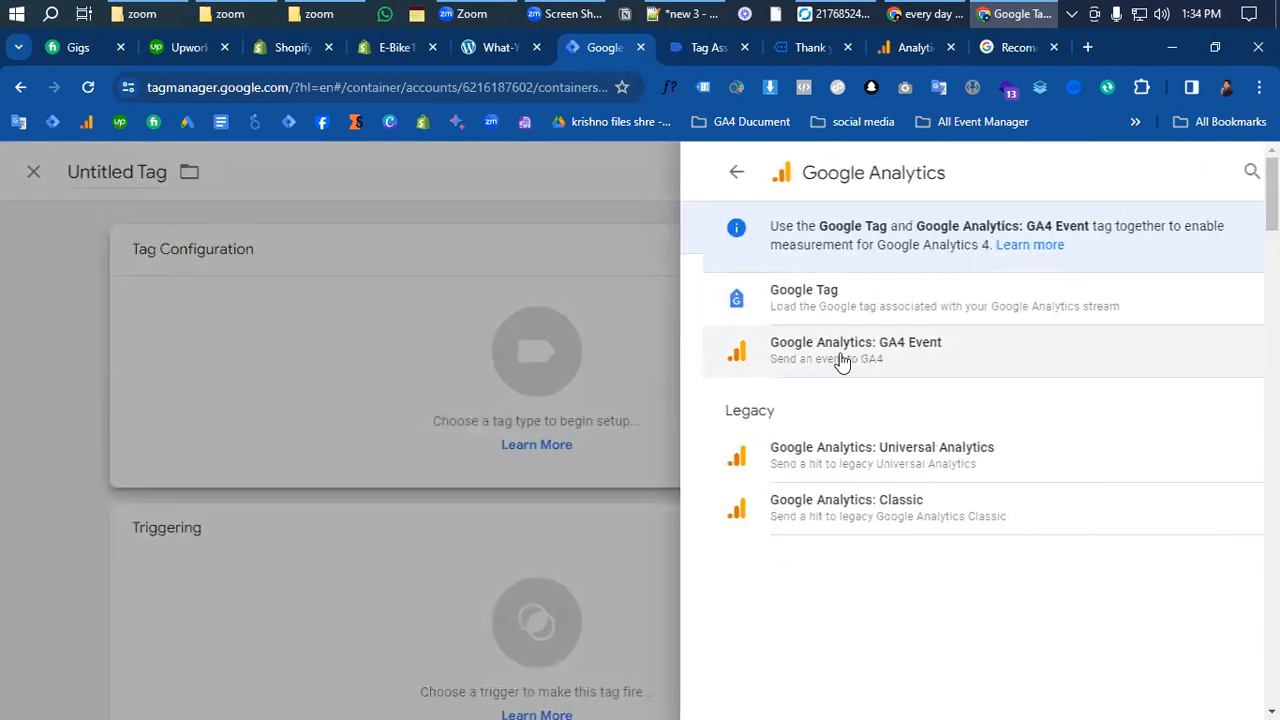
click(909, 352)
click(408, 446)
scroll(407, 450, down, 1)
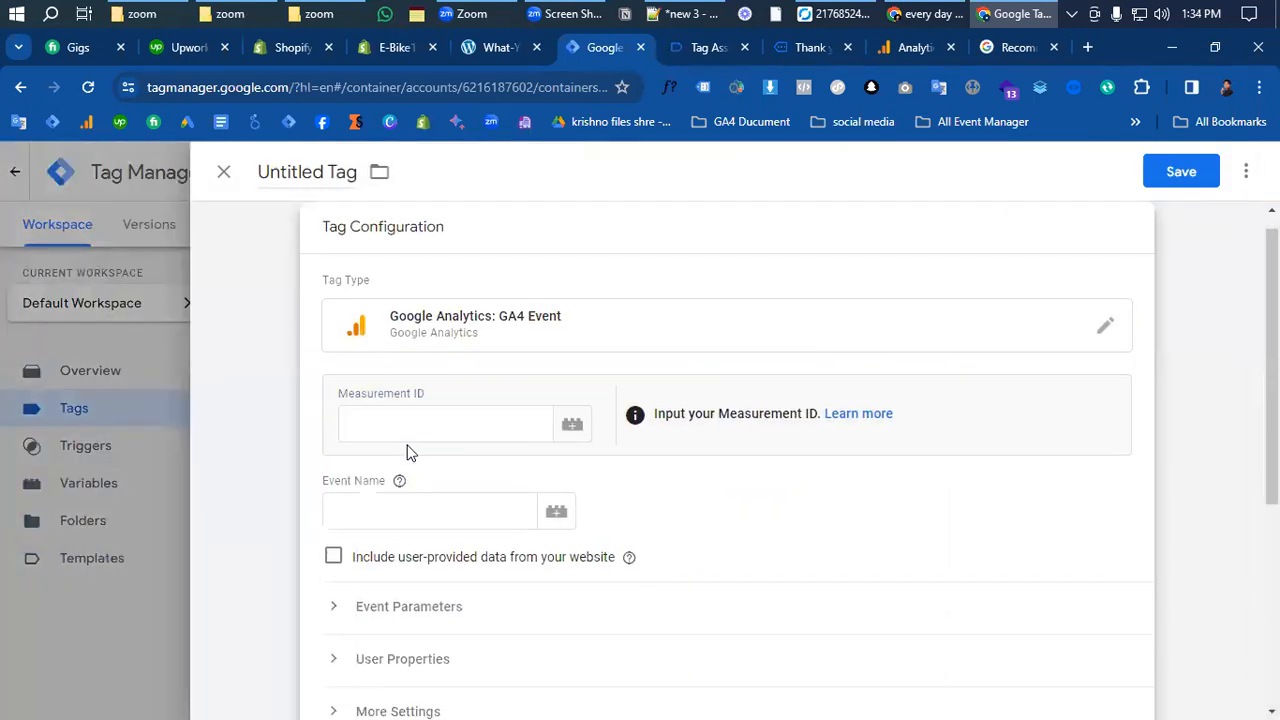
click(401, 427)
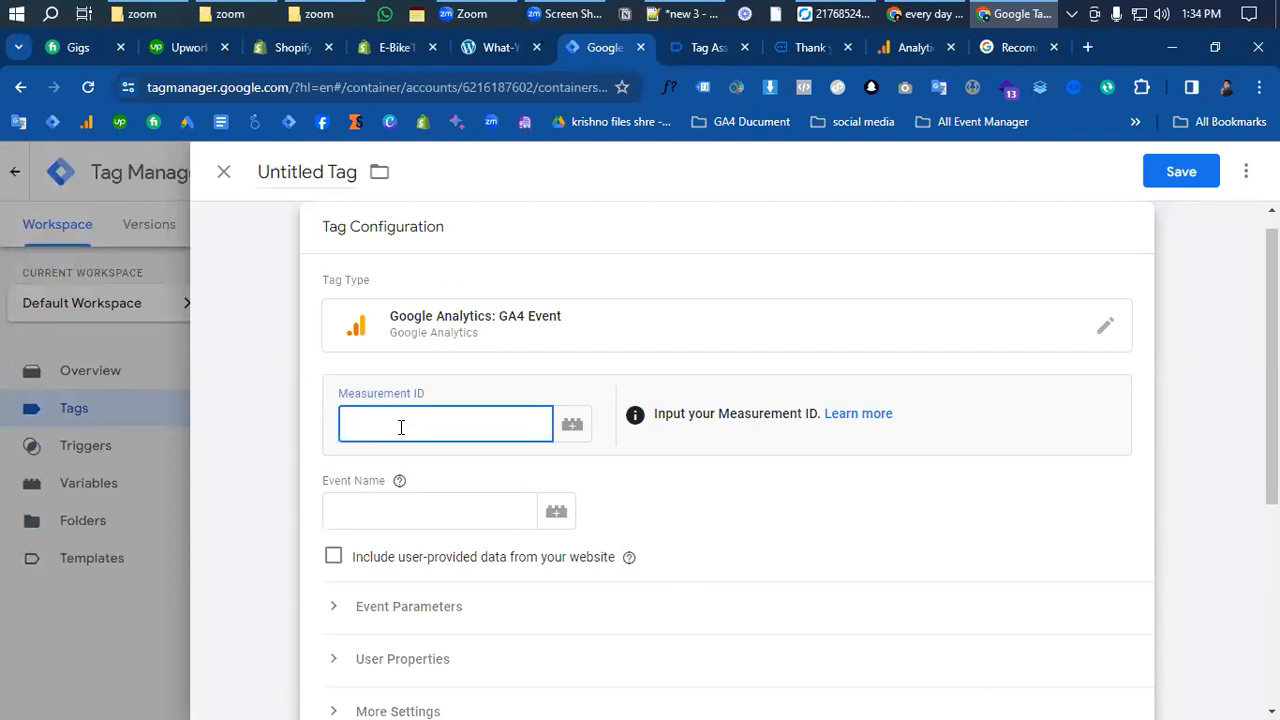
text({{ga4)
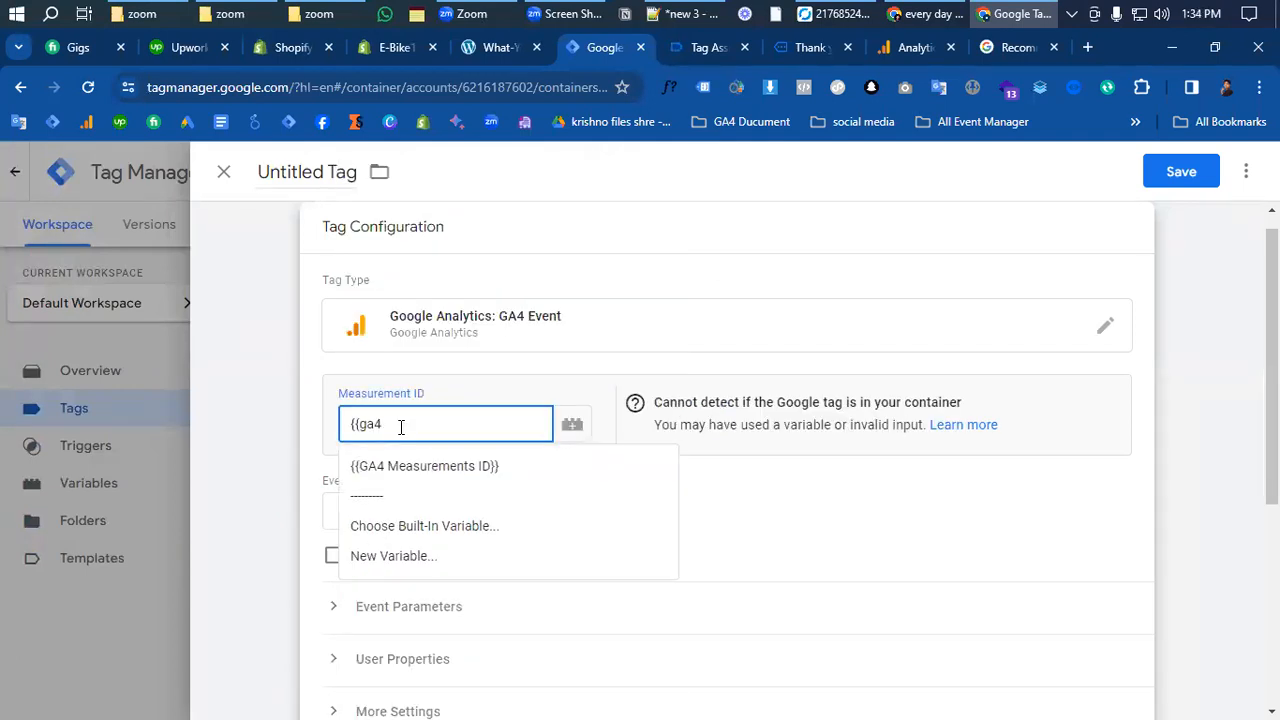
click(440, 466)
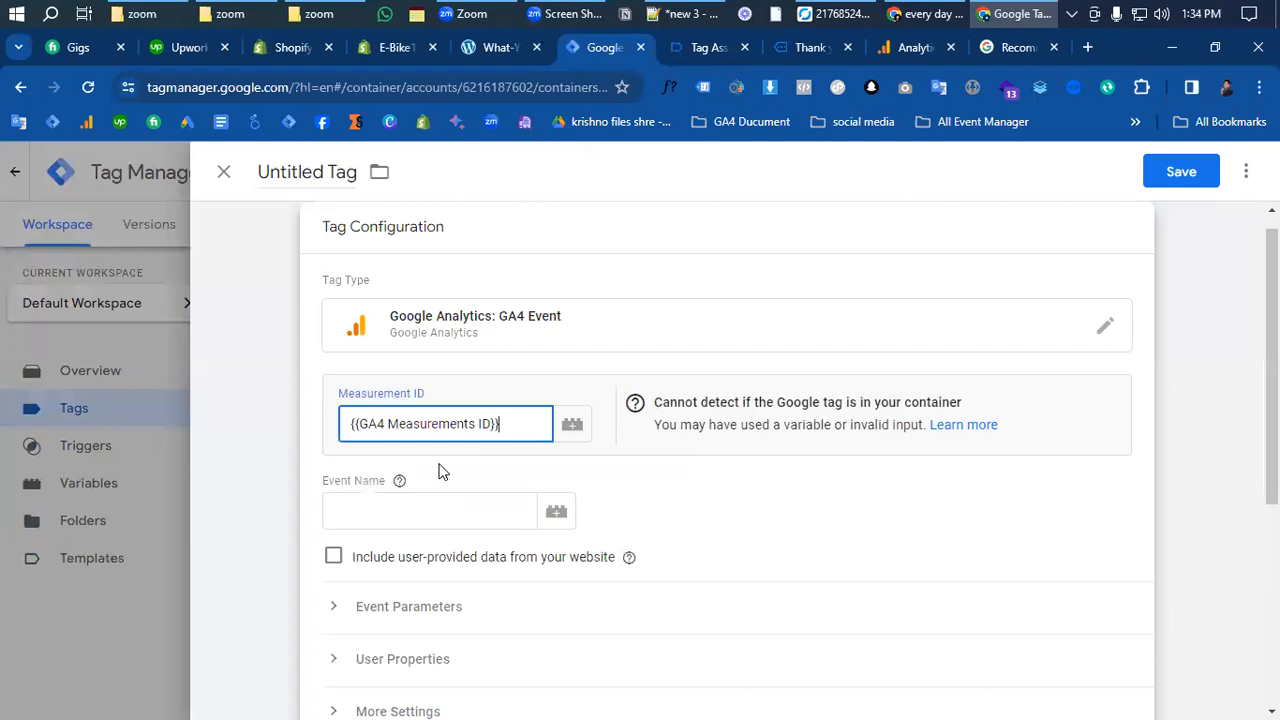
- Paste 'purchase' from Tag Assistant as the Event Name and start adding event parameter rows
click(414, 515)
key(ctrl+Tab)
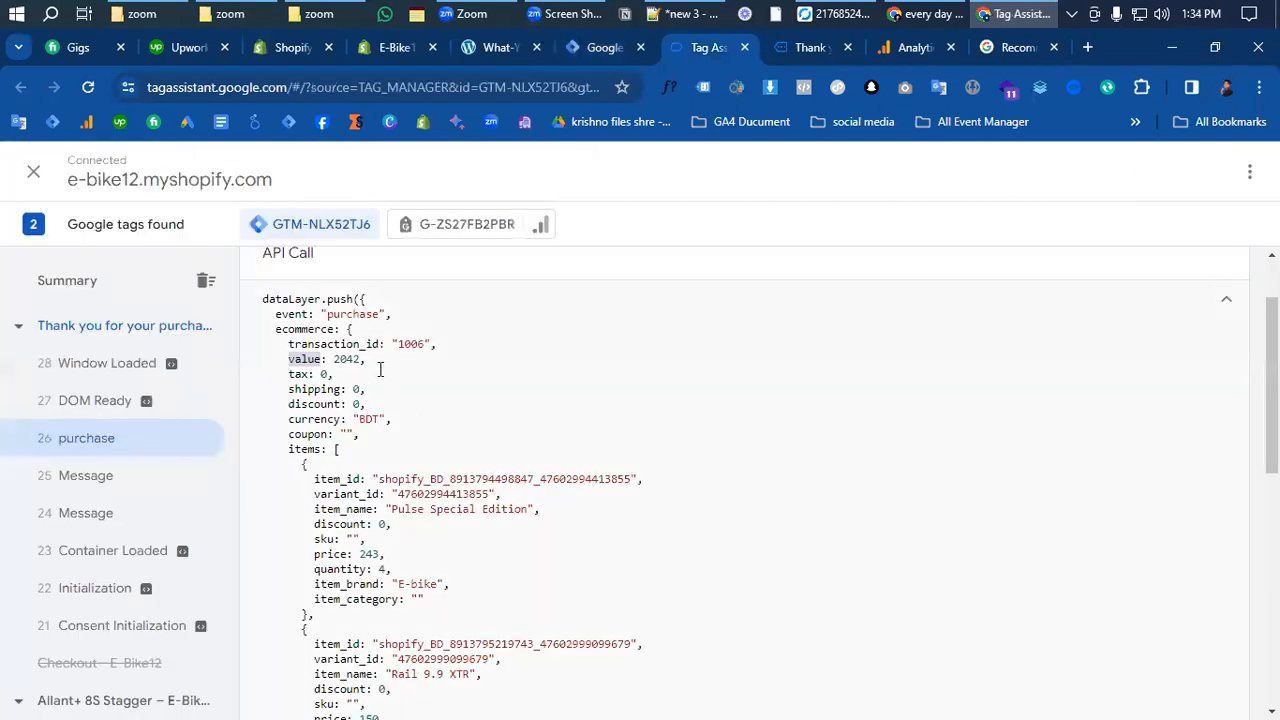
drag(359, 318, 356, 331)
click(355, 333)
double_click(361, 318)
key(ctrl+c)
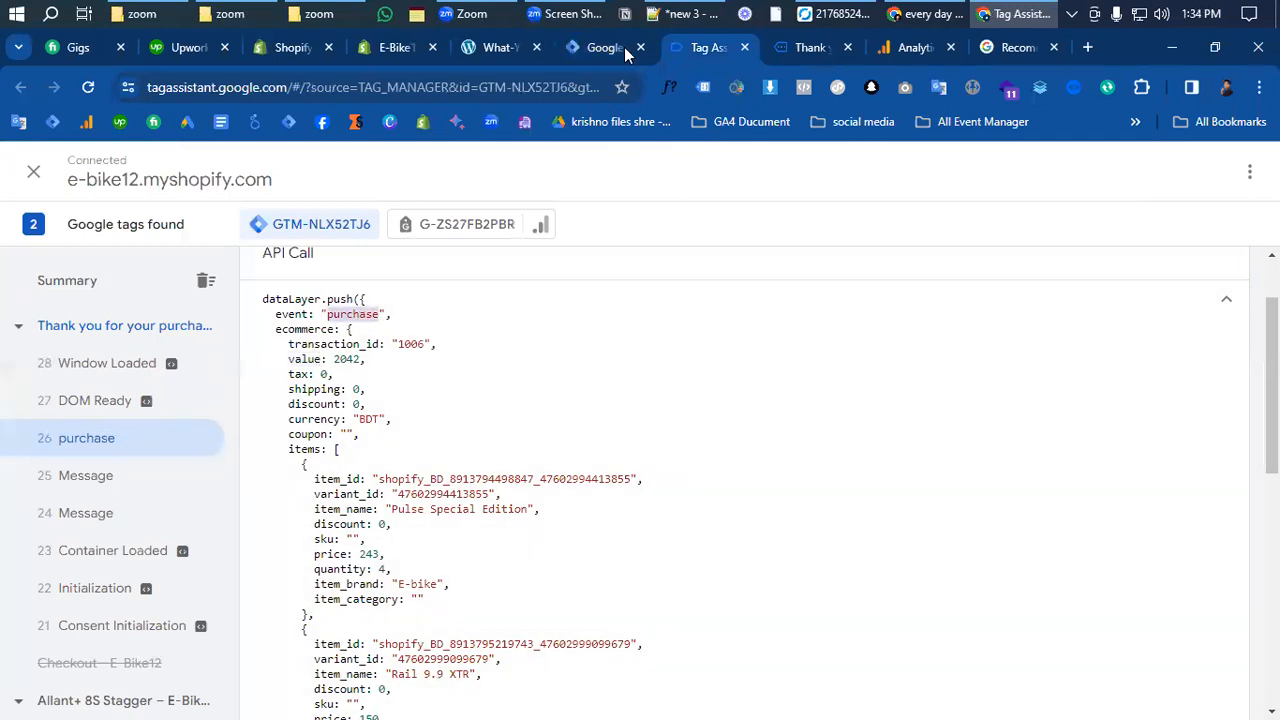
click(615, 47)
click(442, 496)
key(ctrl+v)
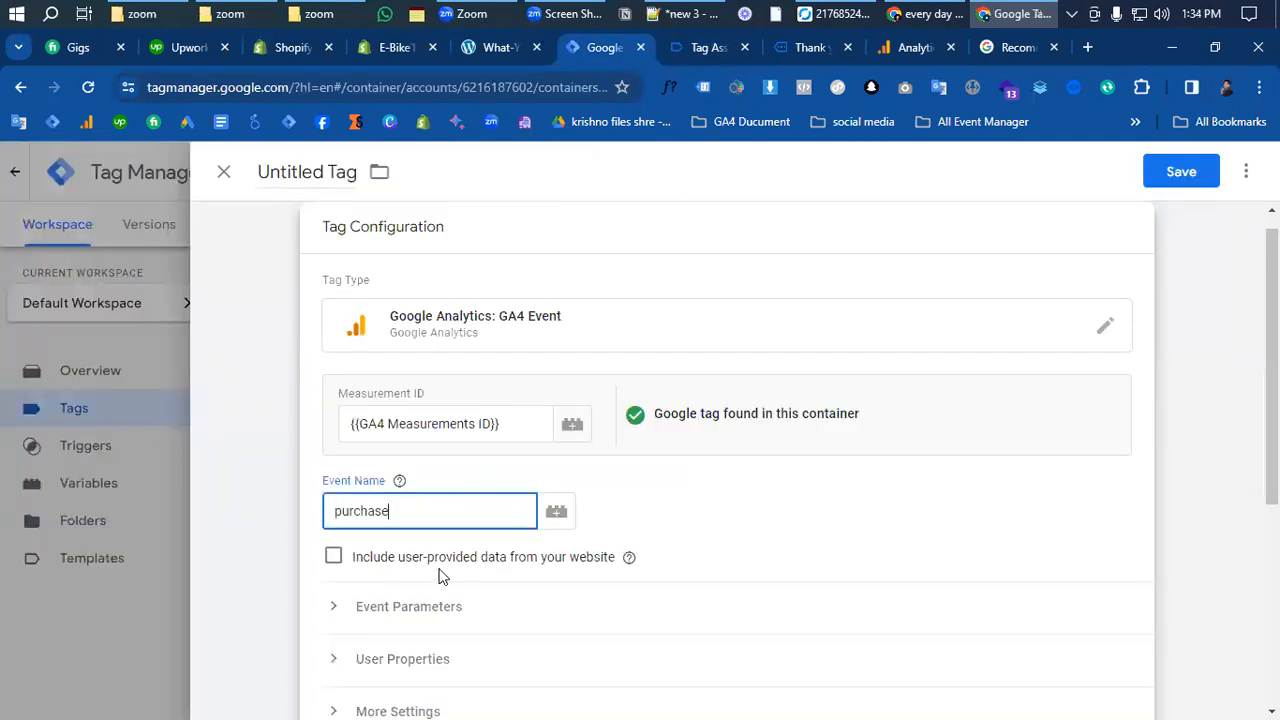
scroll(437, 574, down, 2)
click(336, 428)
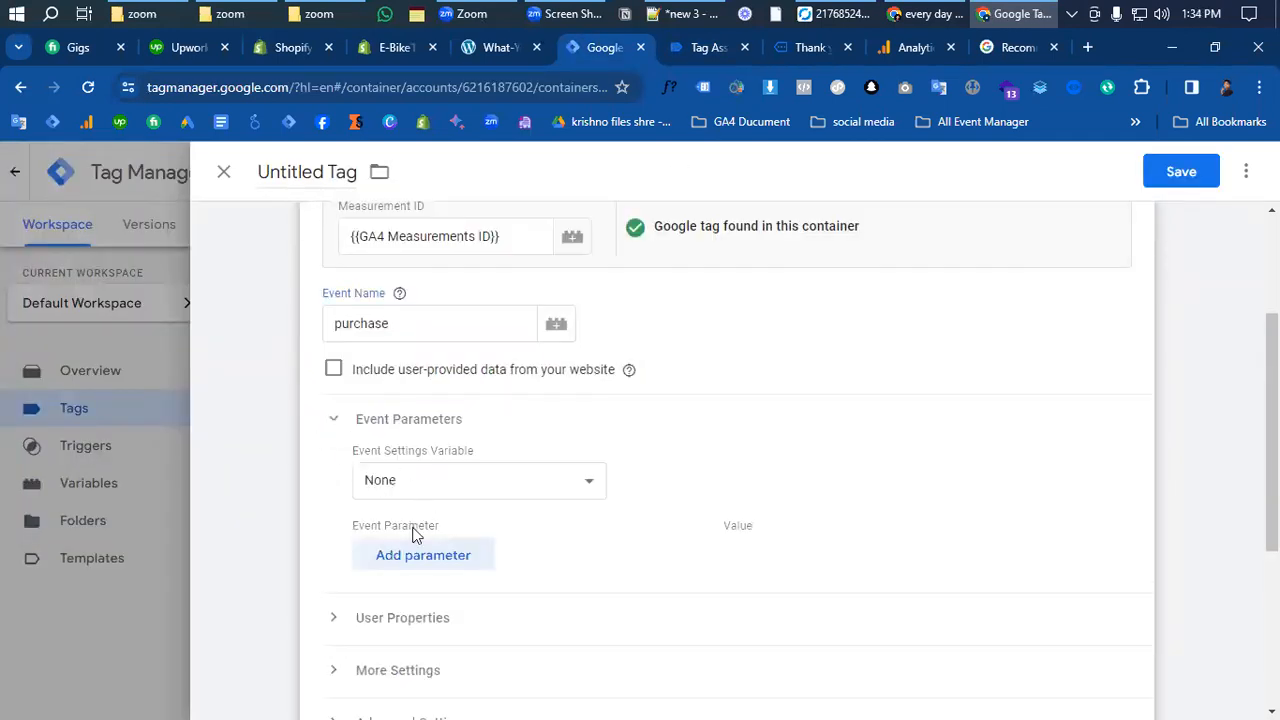
click(455, 560)
scroll(470, 550, down, 2)
- Add five parameter rows, mapping item_name to {{cJs-Purchase Item name}} and item_id to {{cJs-Purchase Item id}}
click(448, 432)
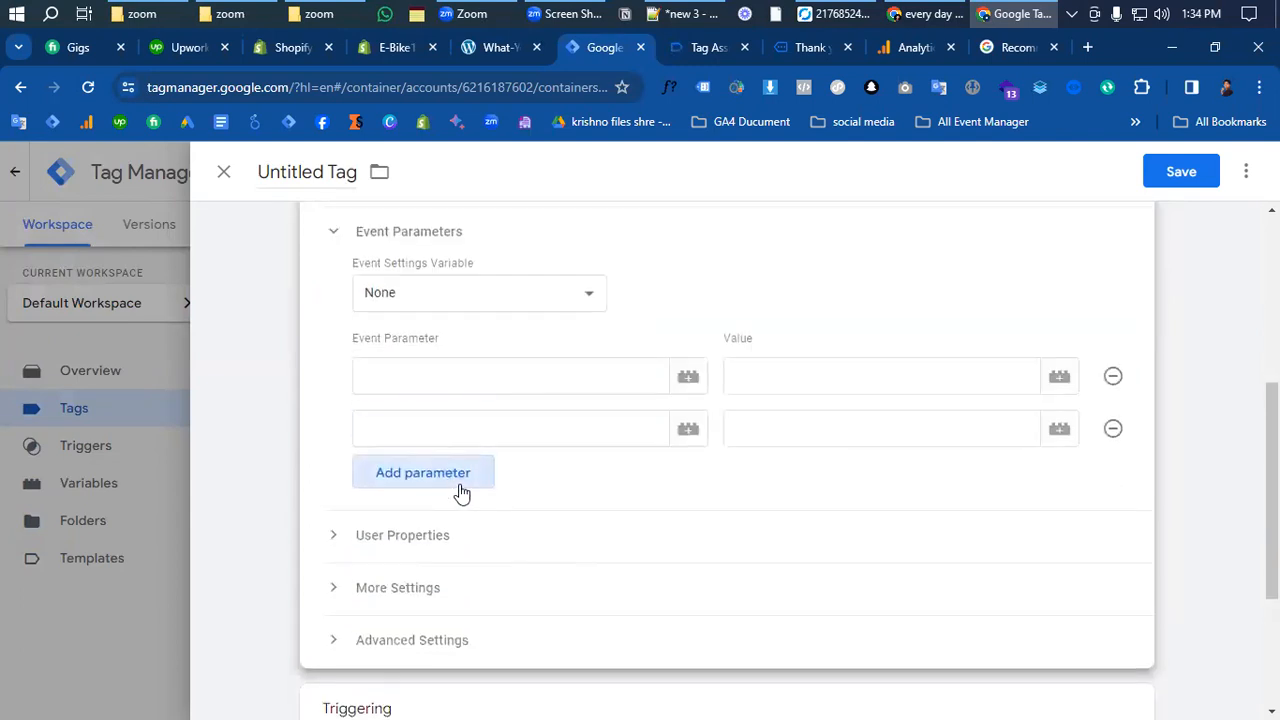
click(464, 480)
click(456, 528)
click(445, 595)
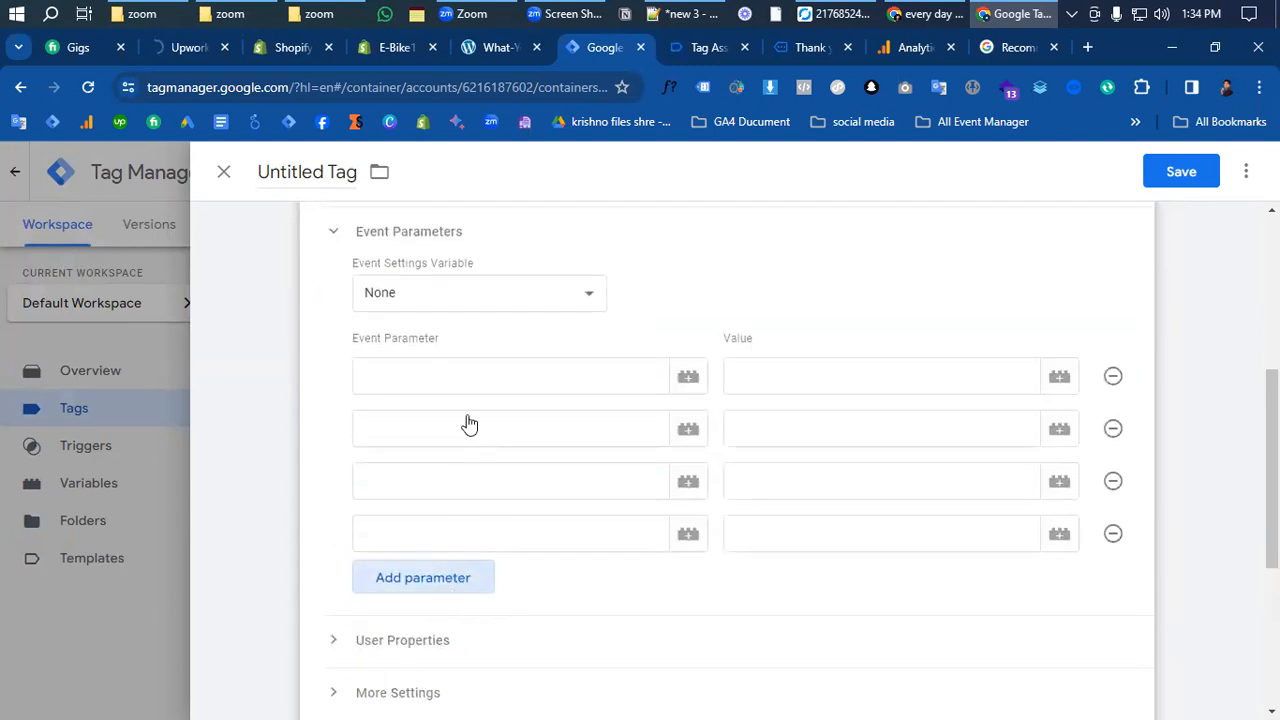
click(453, 378)
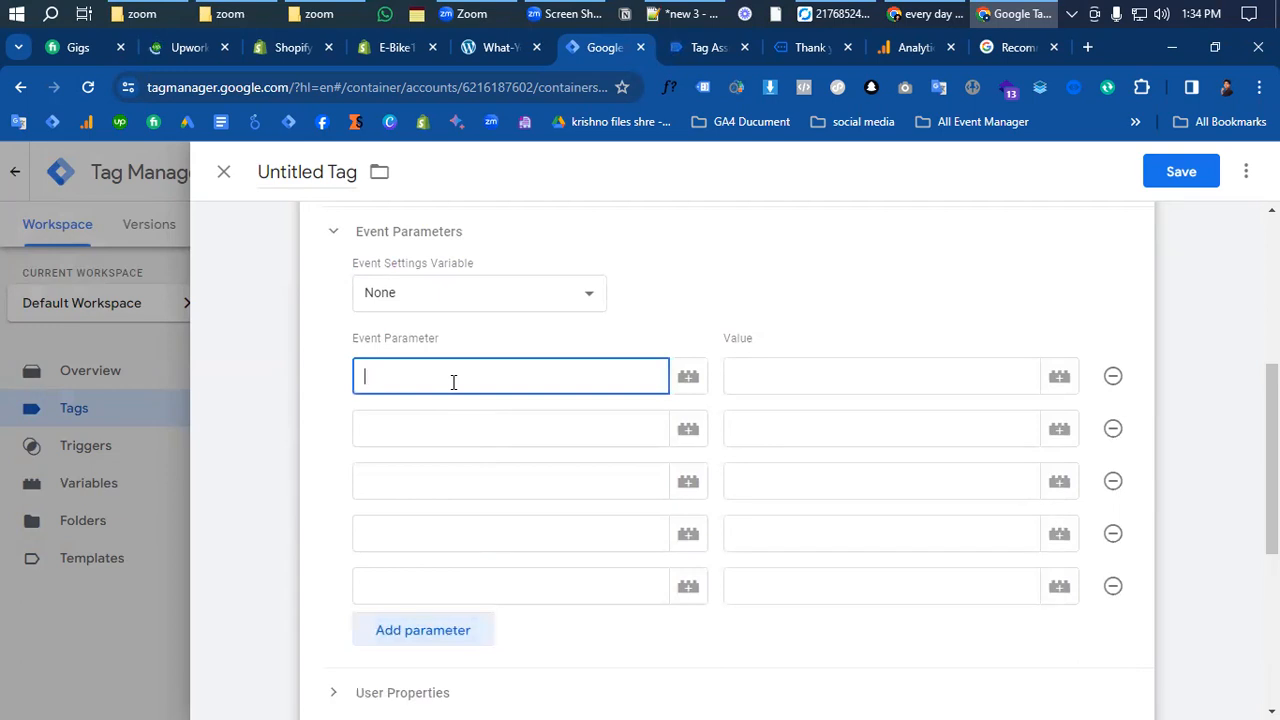
text(item_name)
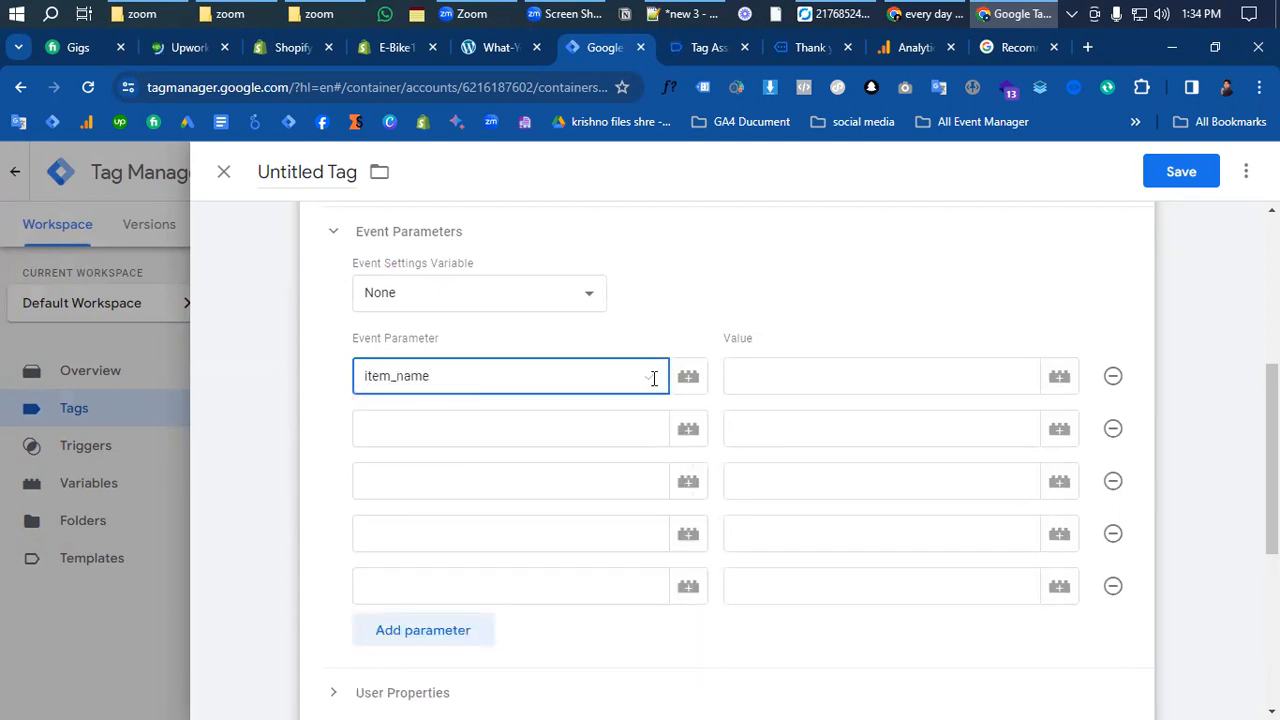
click(795, 372)
text({{cjs)
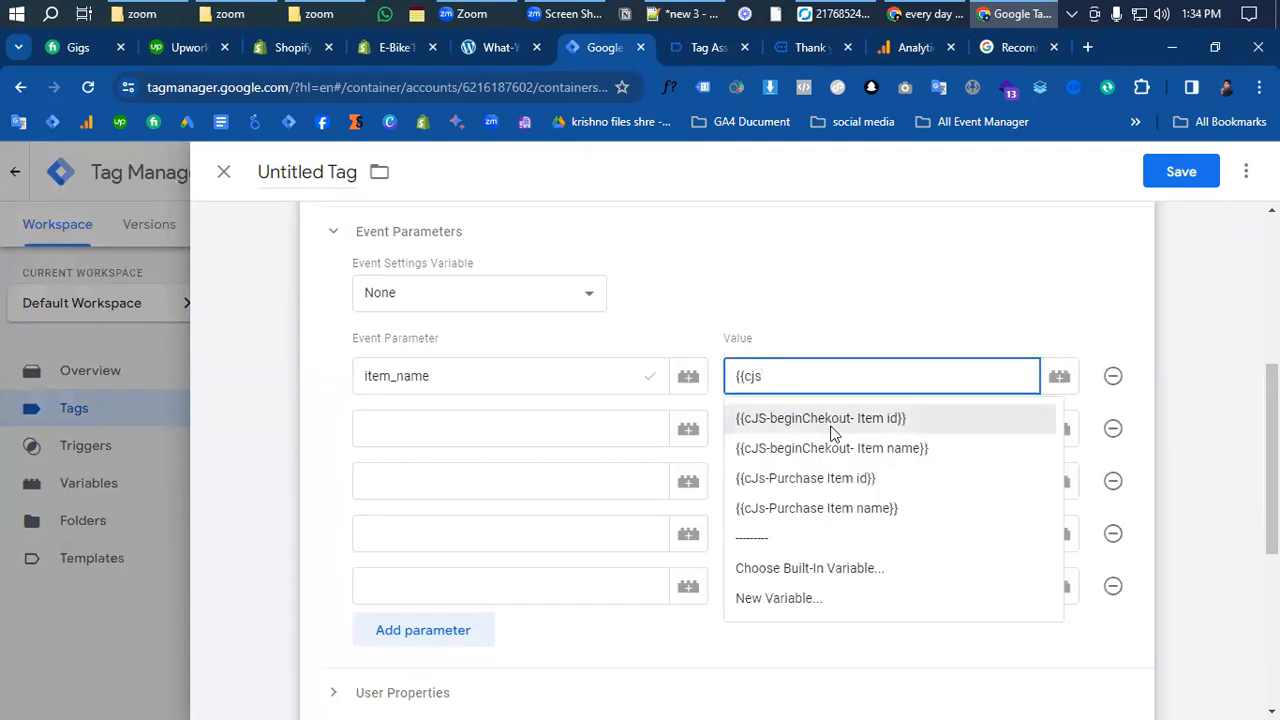
click(855, 510)
click(408, 412)
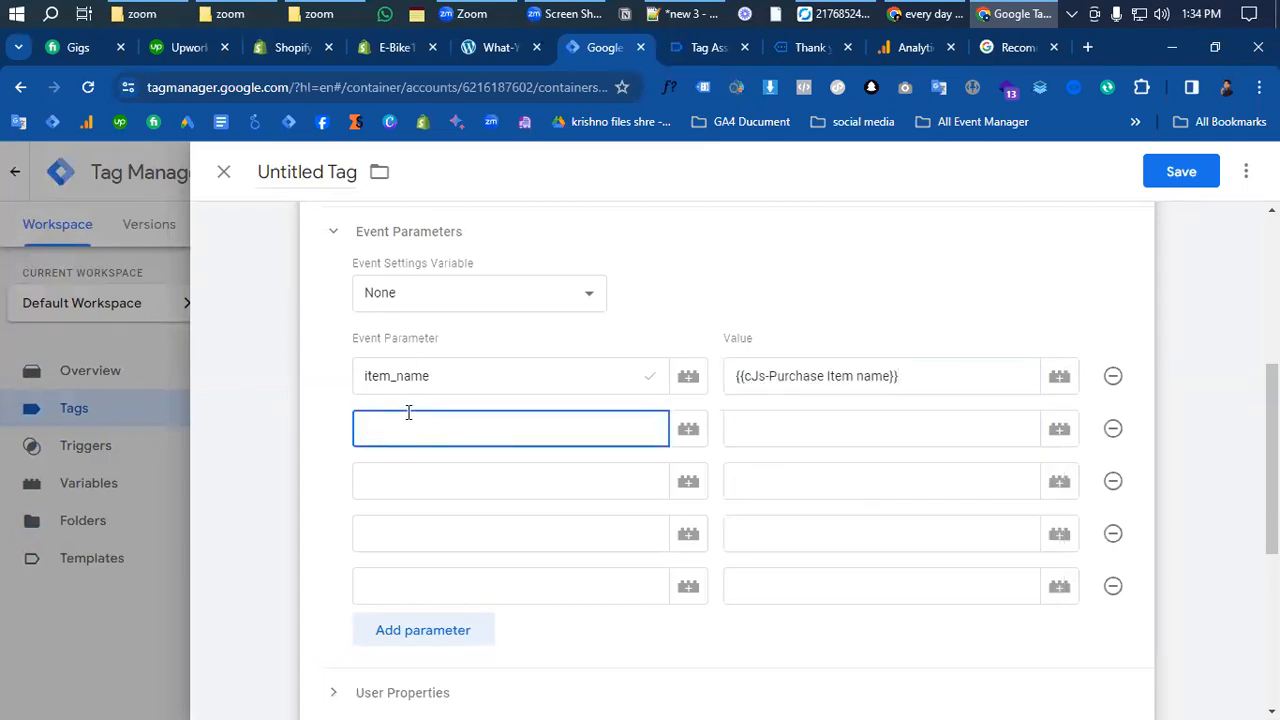
text(item_id)
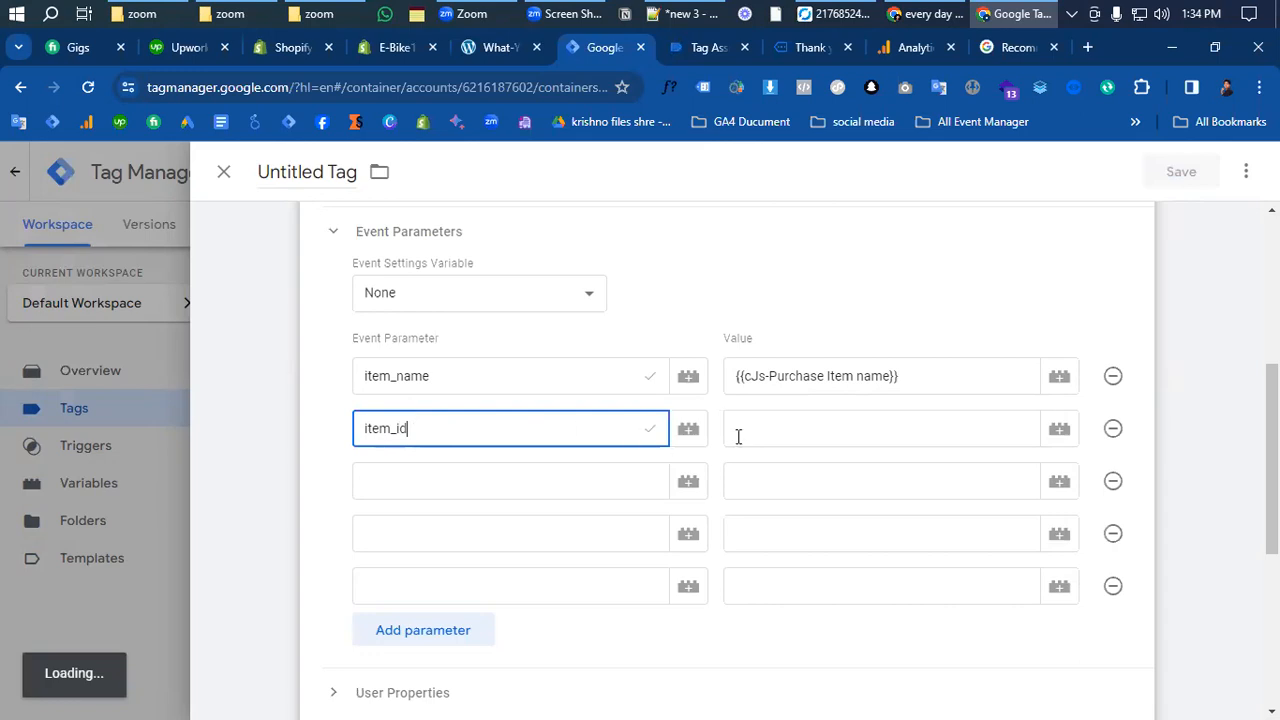
click(834, 422)
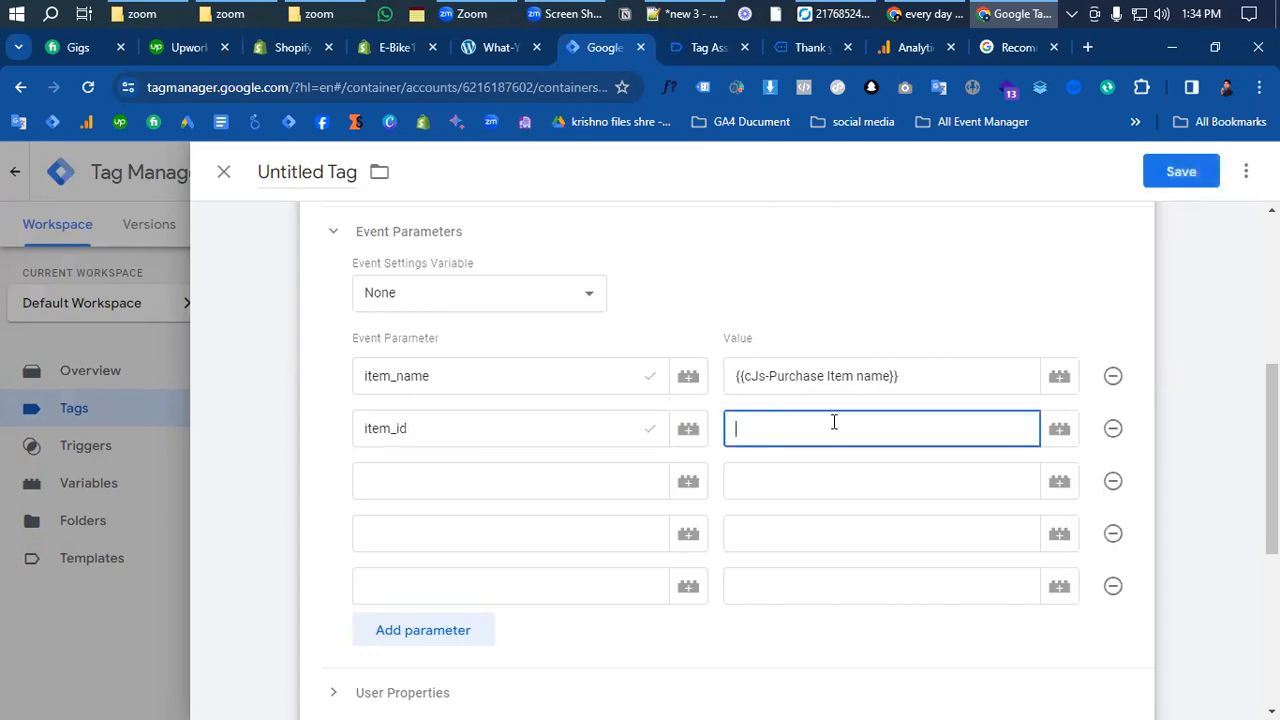
text({{cjs)
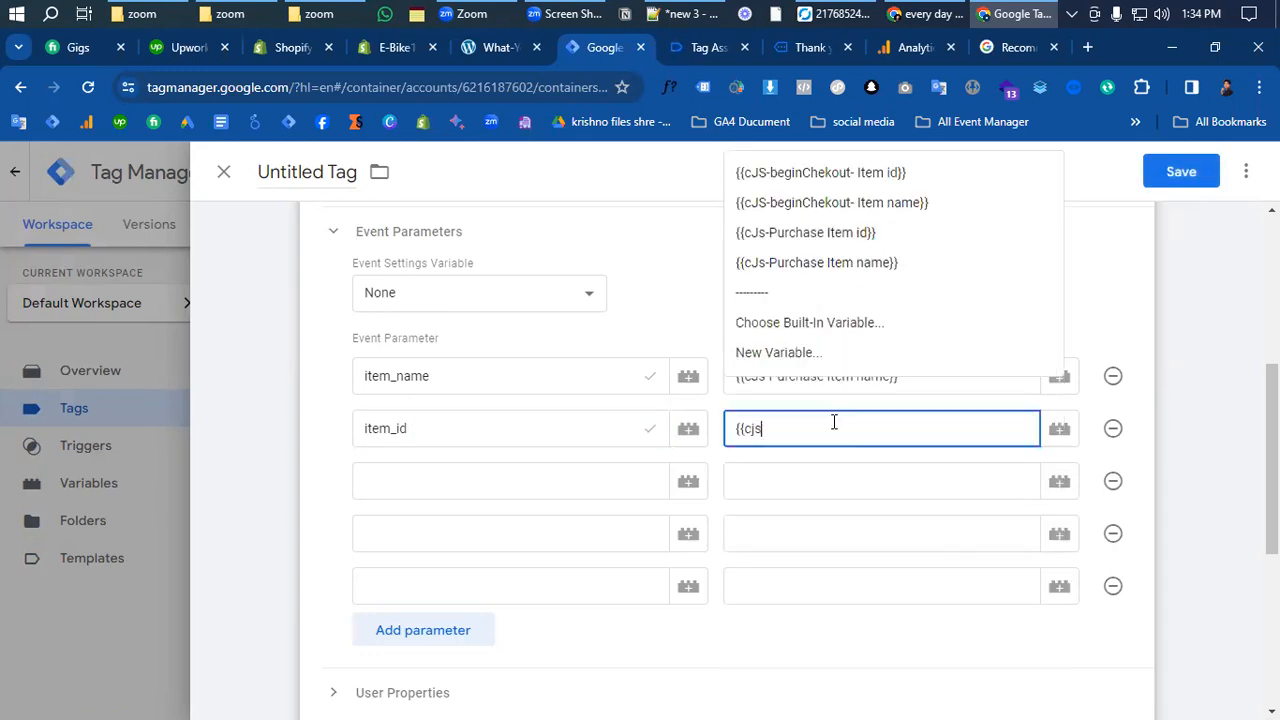
click(838, 531)
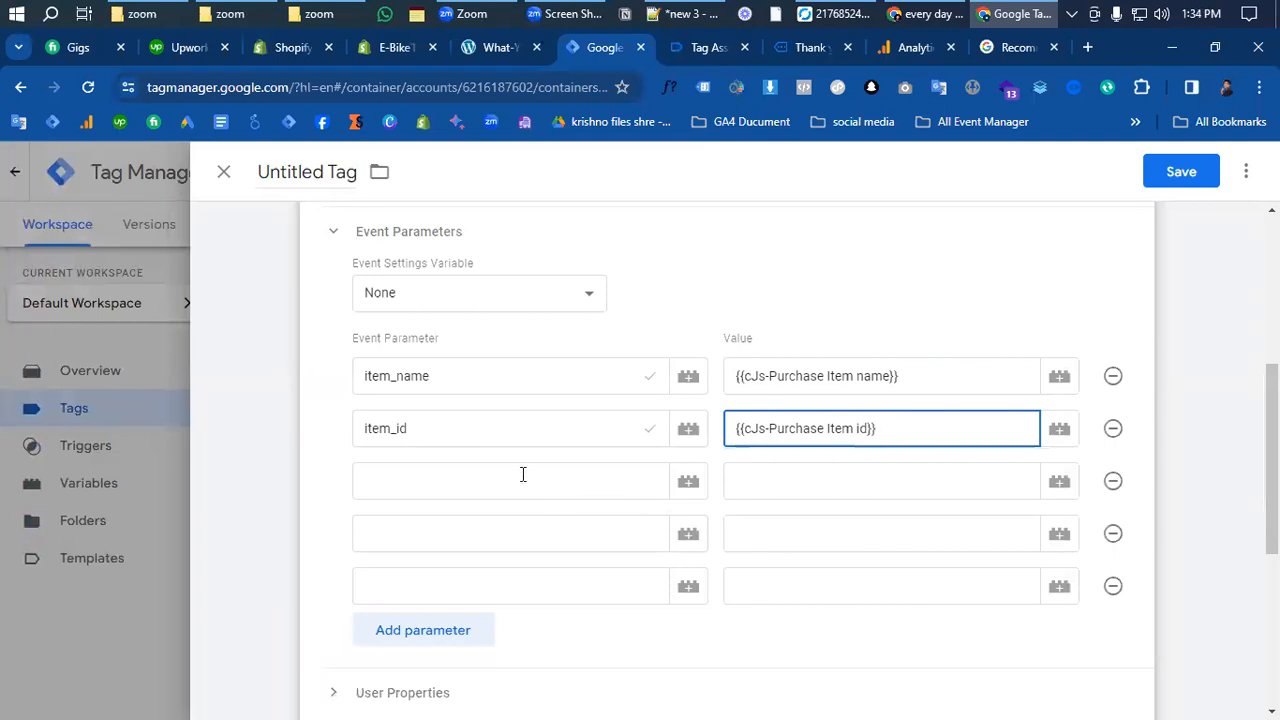
- Add an items parameter, clear its value field, and browse all variables for it
click(468, 492)
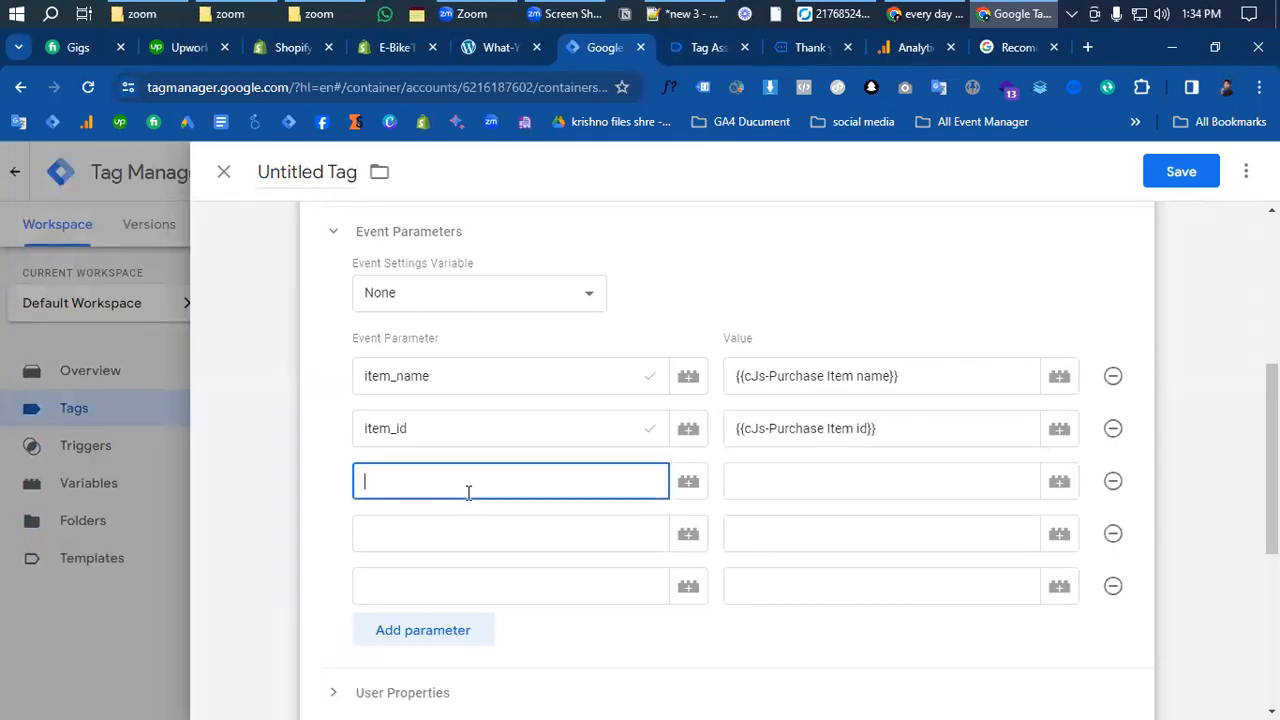
text(citem)
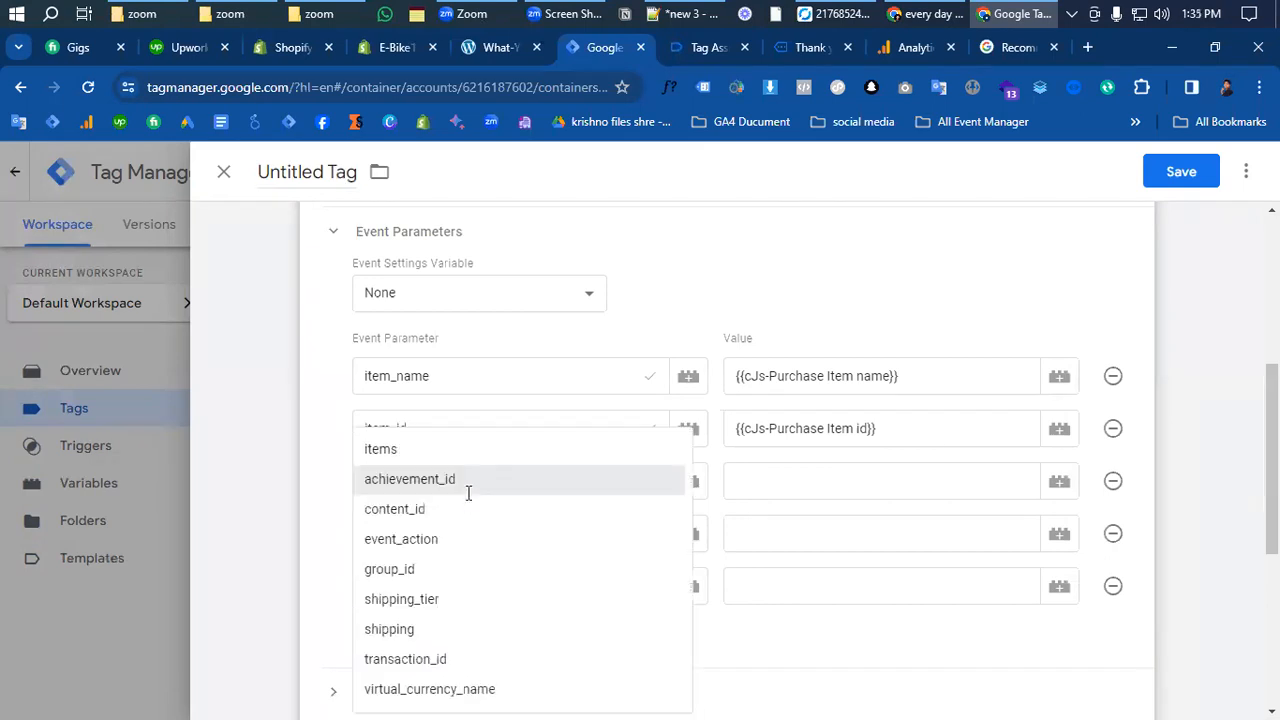
click(401, 524)
click(841, 476)
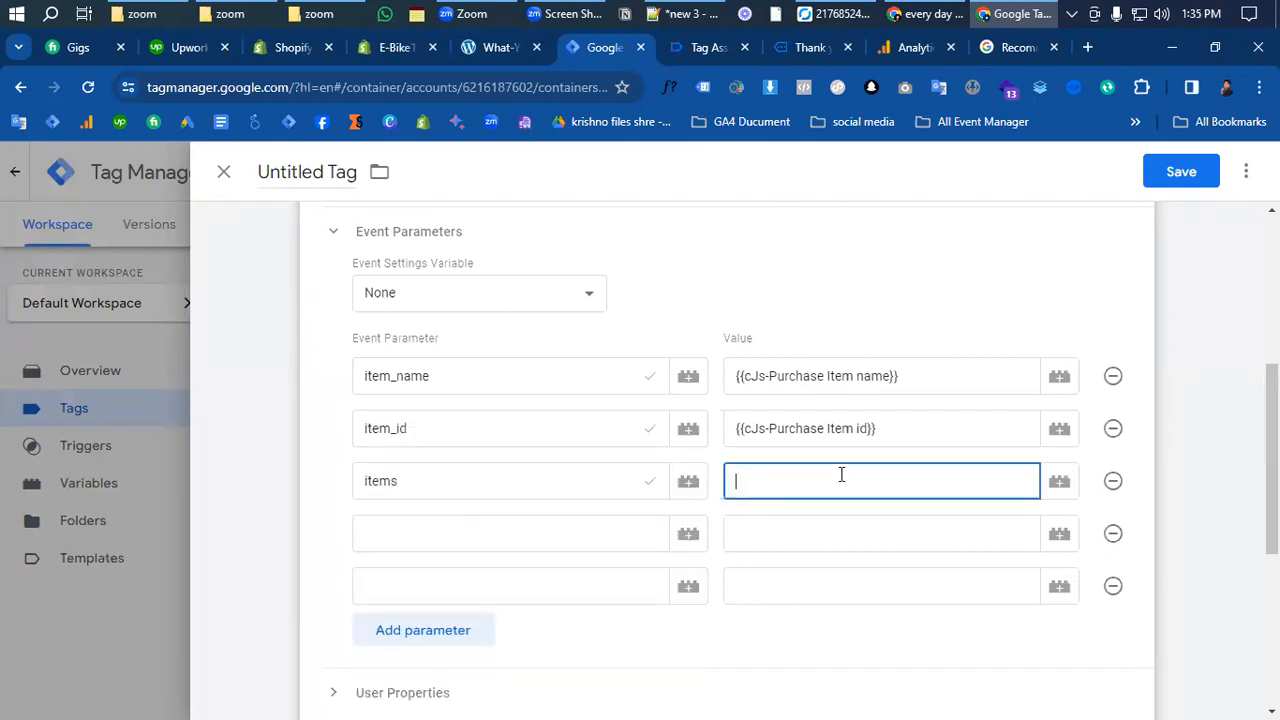
text({{)
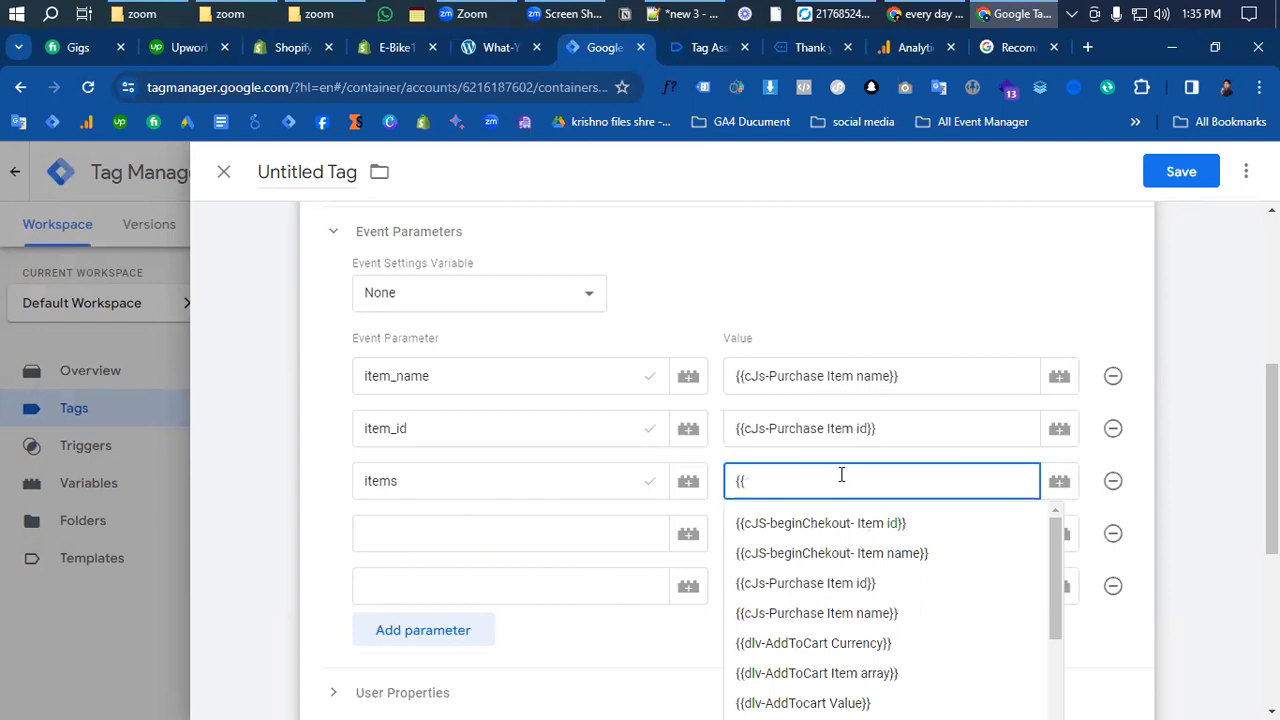
text(it)
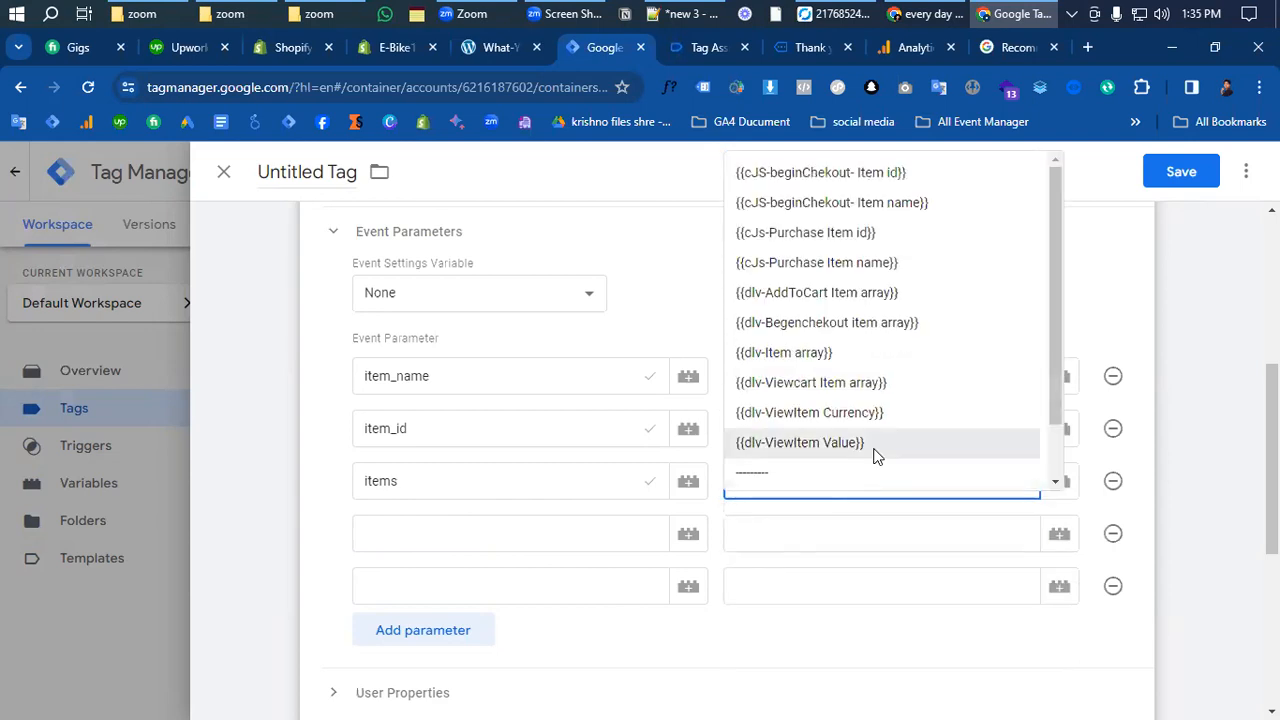
key(BackSpace)
click(856, 523)
click(792, 483)
key(BackSpace)
text(pur)
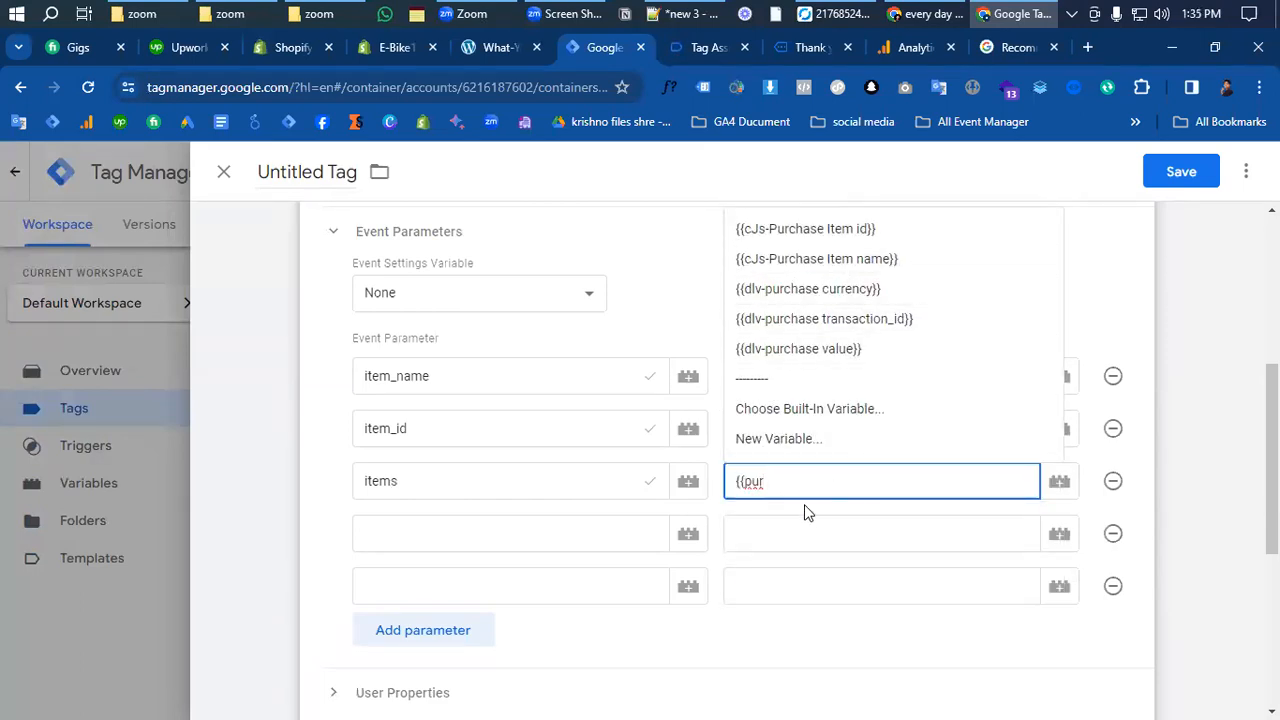
key(shift+Left)
key(BackSpace)
key(BackSpace)
key(BackSpace)
key(BackSpace)
key(BackSpace)
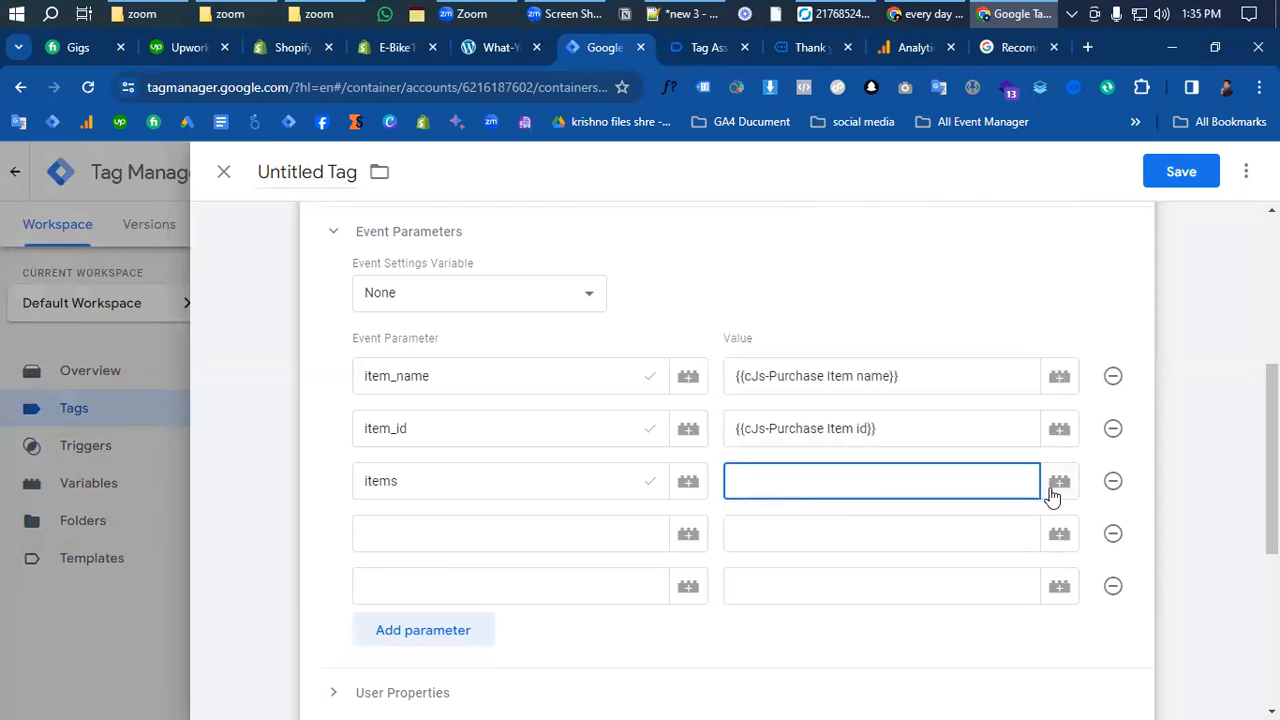
click(1056, 490)
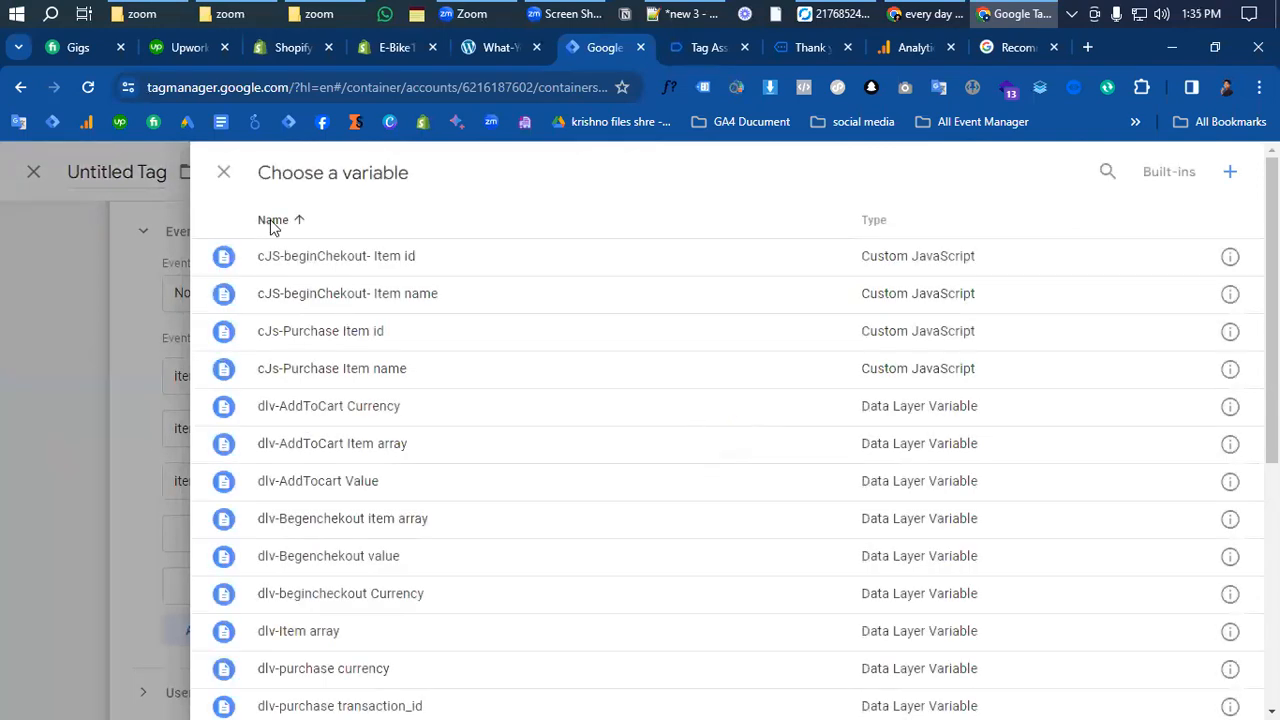
- Create a Data Layer Variable reading ecommerce.items, copying both words from the Tag Assistant purchase push
click(1230, 171)
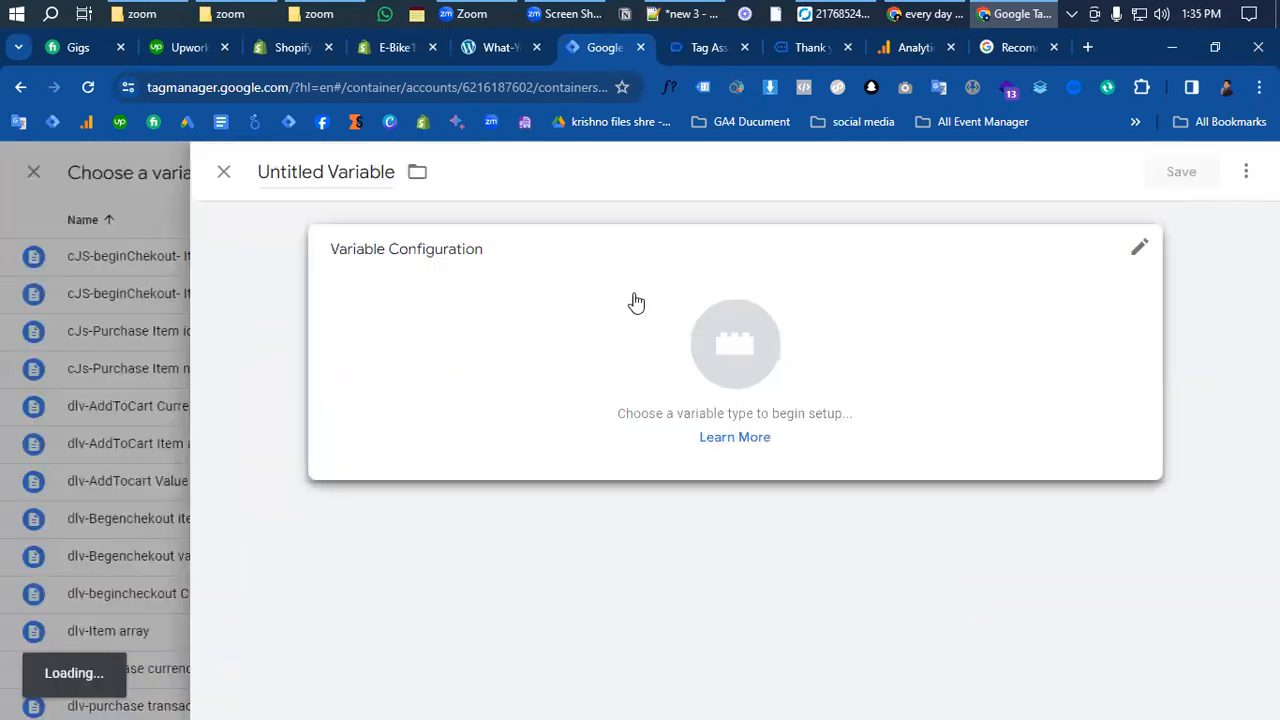
click(722, 343)
scroll(831, 486, down, 5)
scroll(832, 490, up, 1)
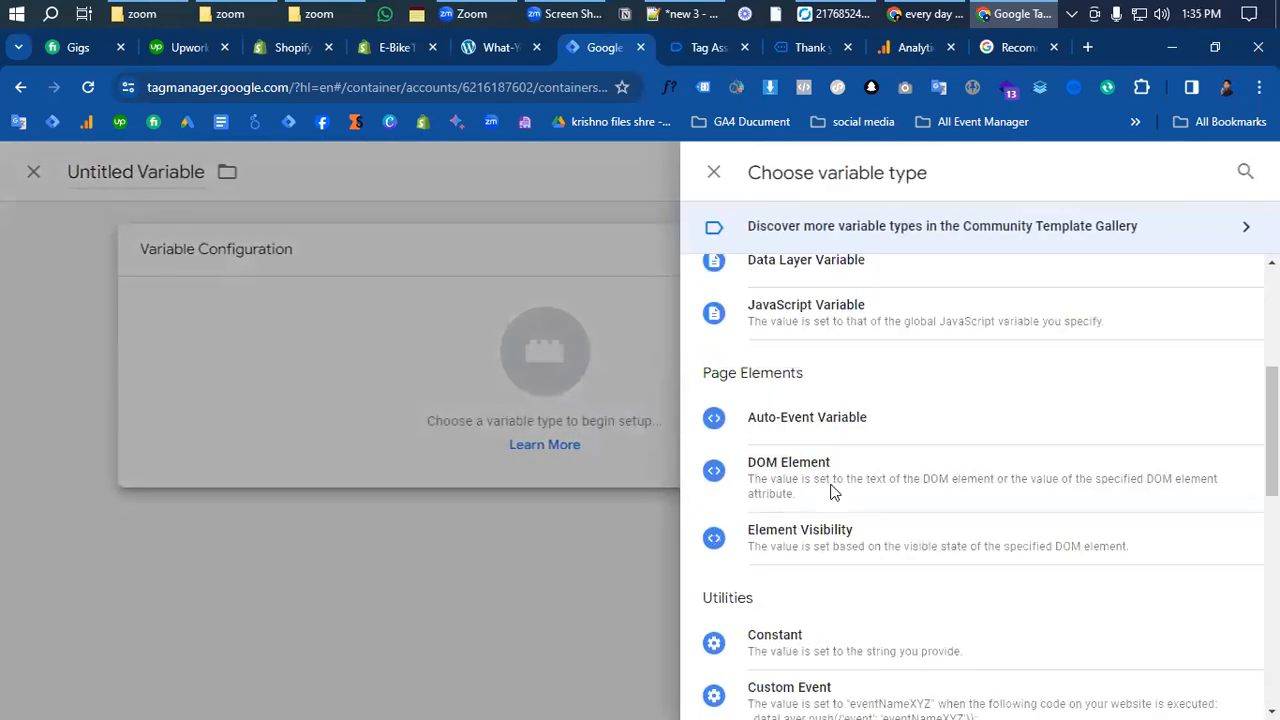
scroll(830, 490, up, 1)
click(829, 334)
click(408, 436)
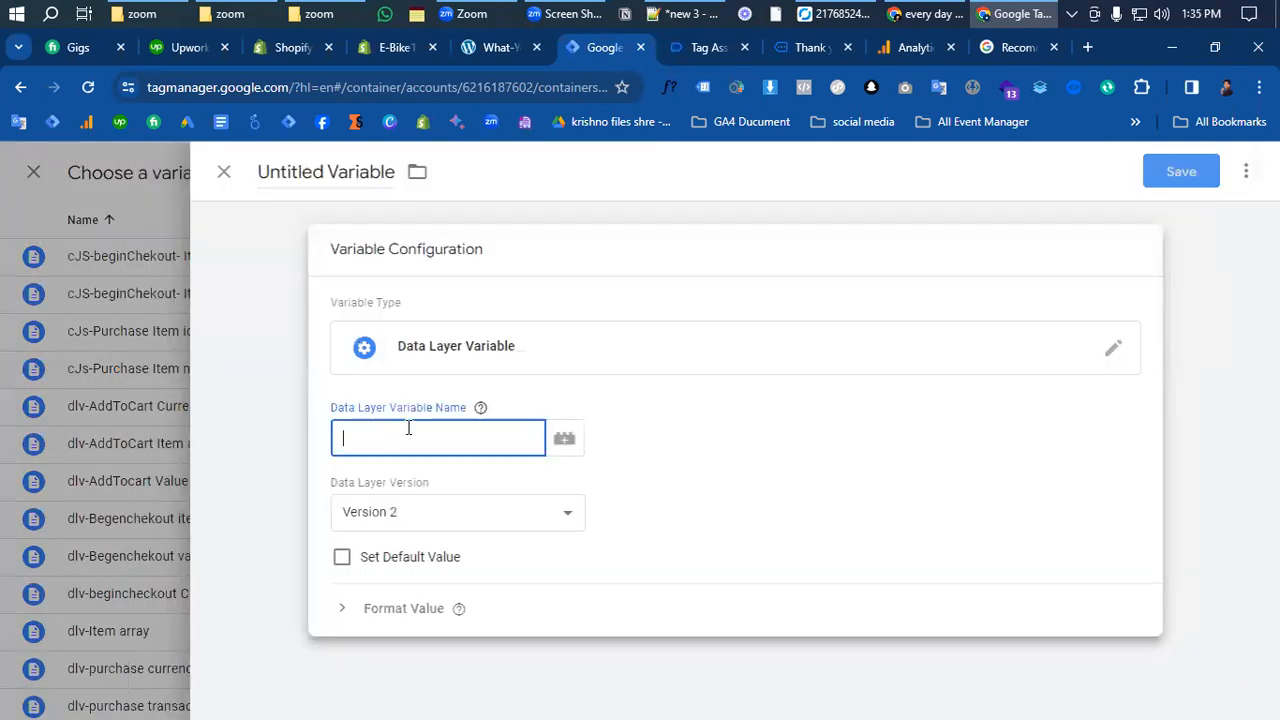
click(701, 50)
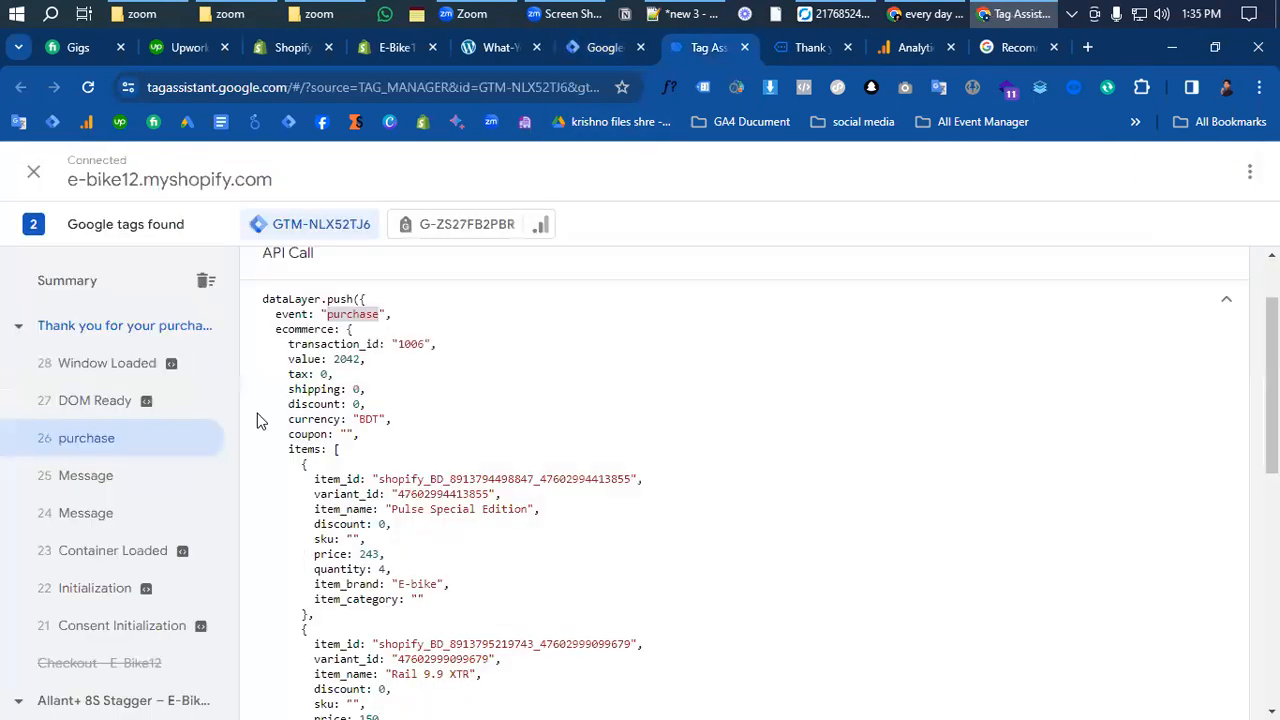
double_click(296, 329)
key(ctrl+c)
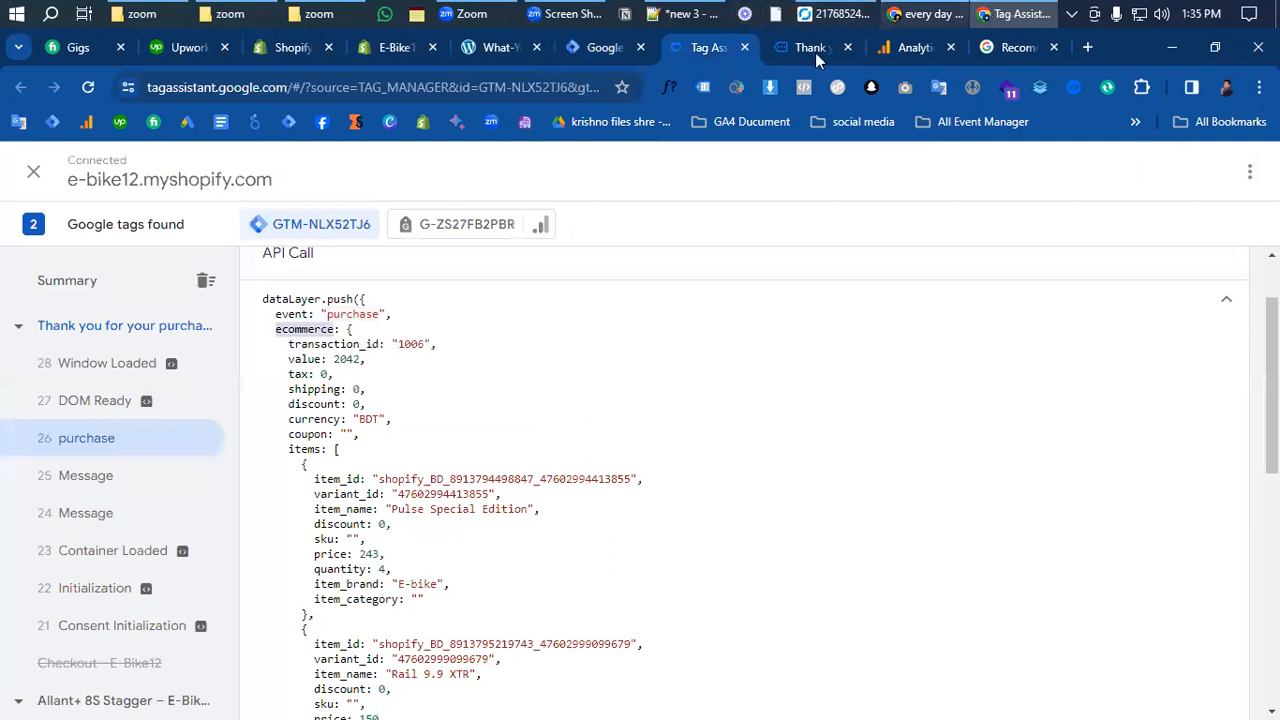
click(587, 47)
key(ctrl+v)
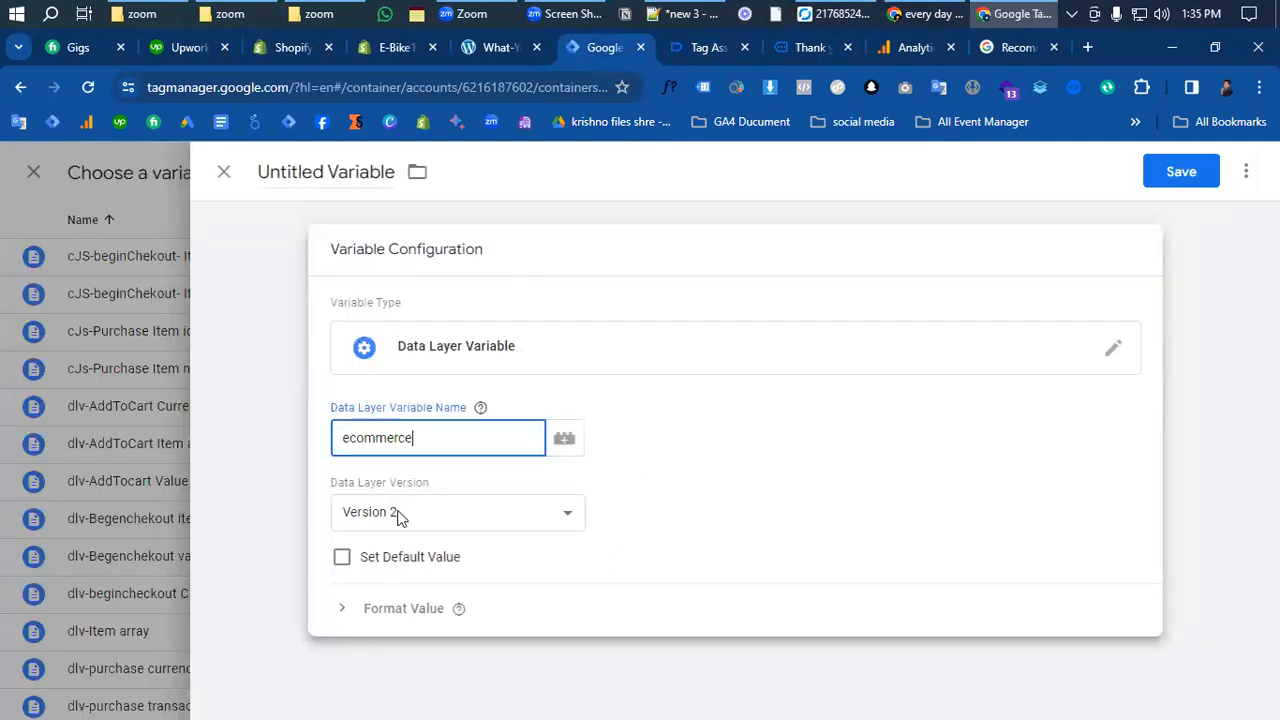
click(701, 47)
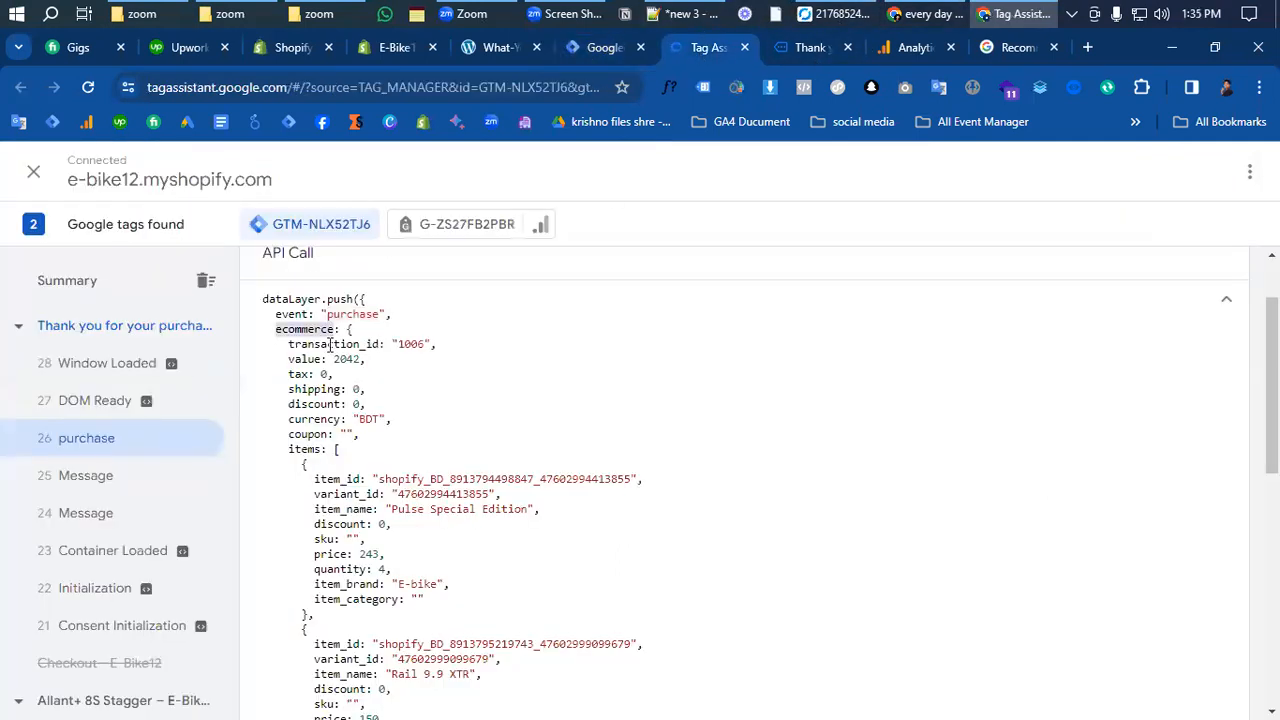
double_click(302, 449)
key(ctrl+c)
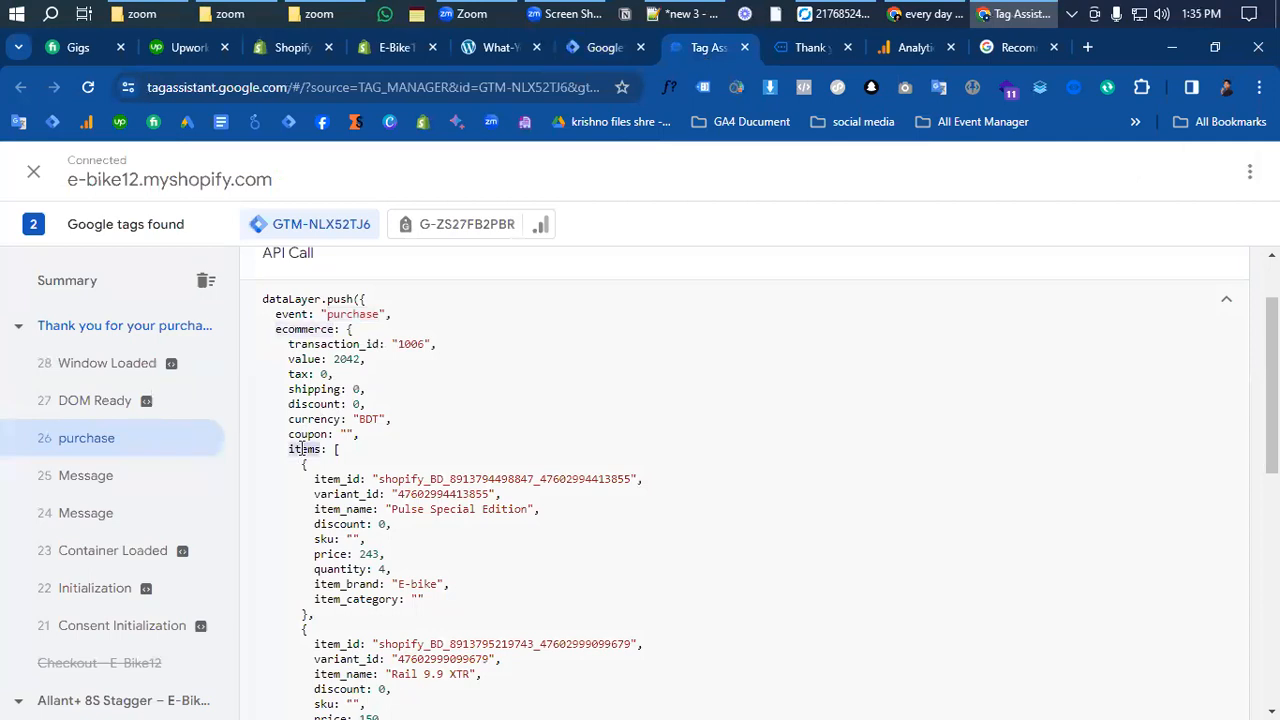
click(605, 47)
text(.)
key(ctrl+v)
click(393, 313)
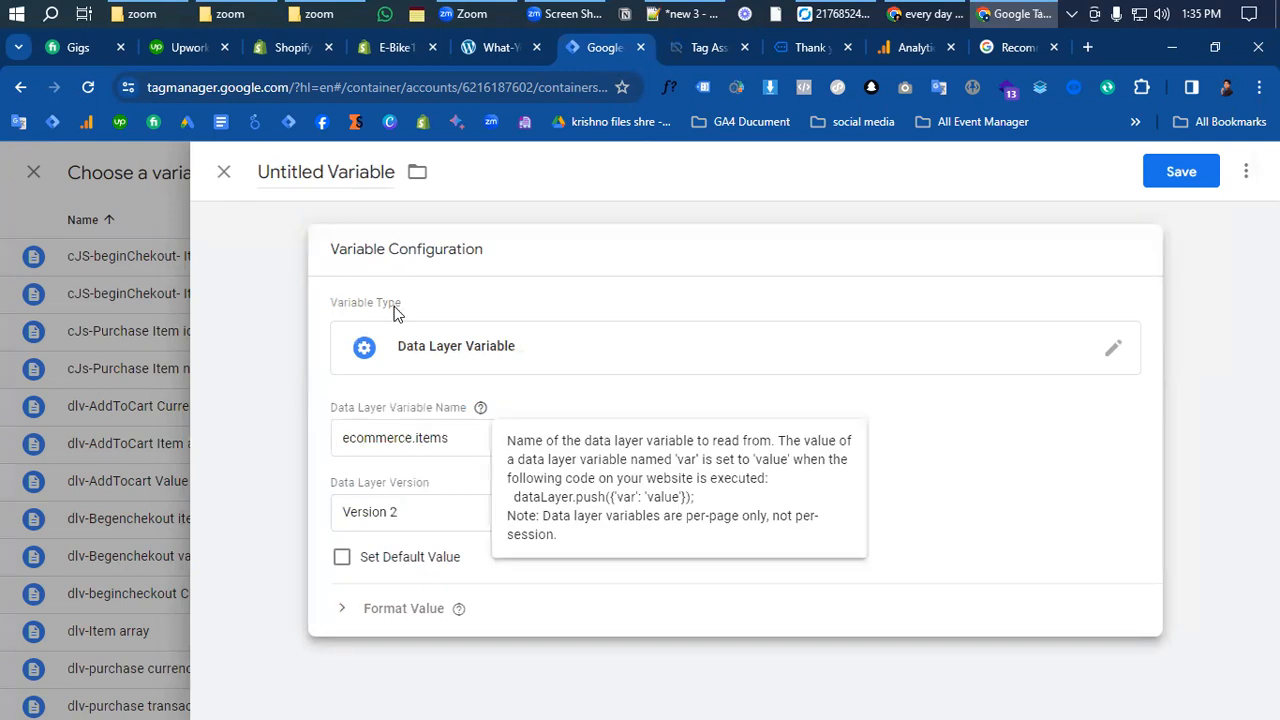
- Save the variable under the name 'dlv-purchase item array'
click(1180, 171)
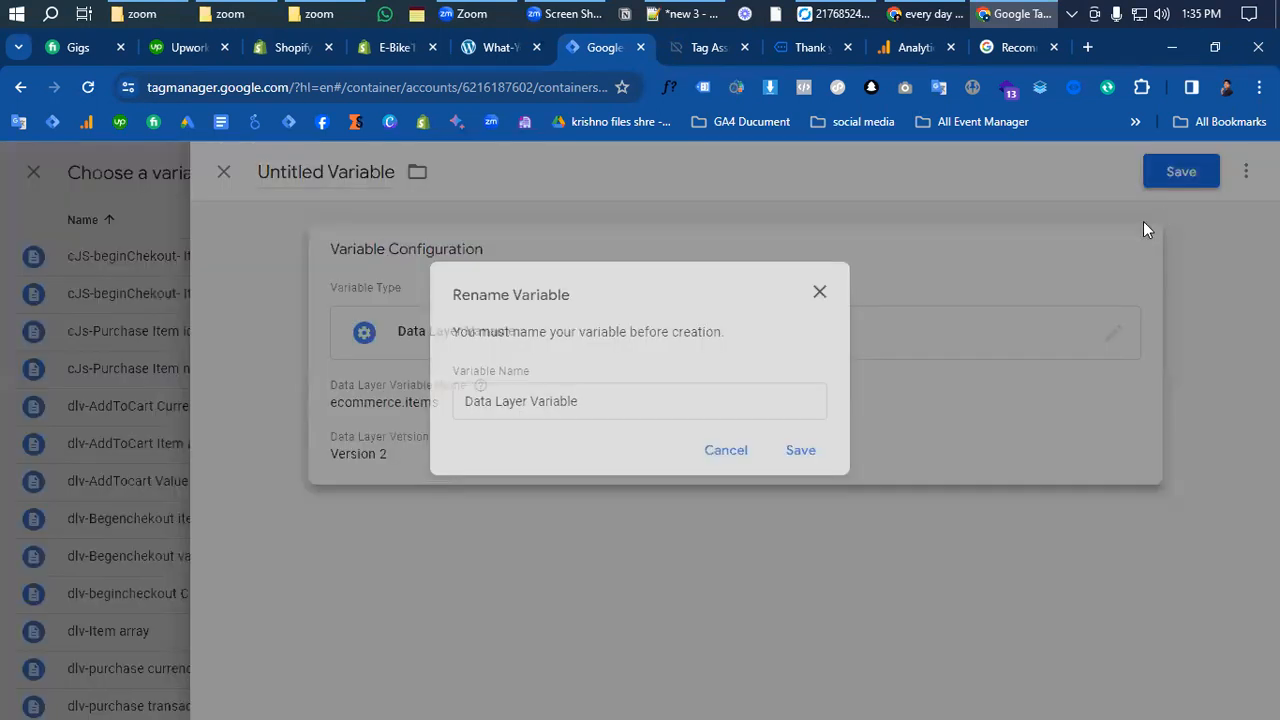
text(dlv)
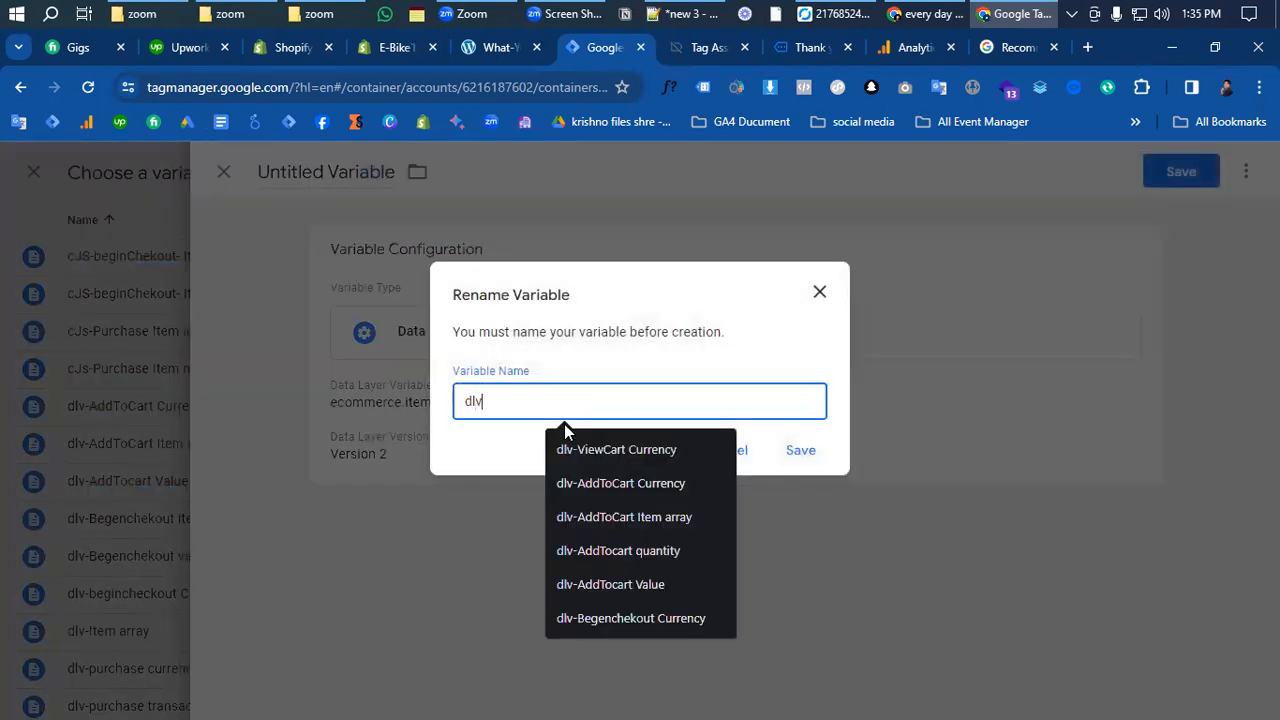
text(-purhc)
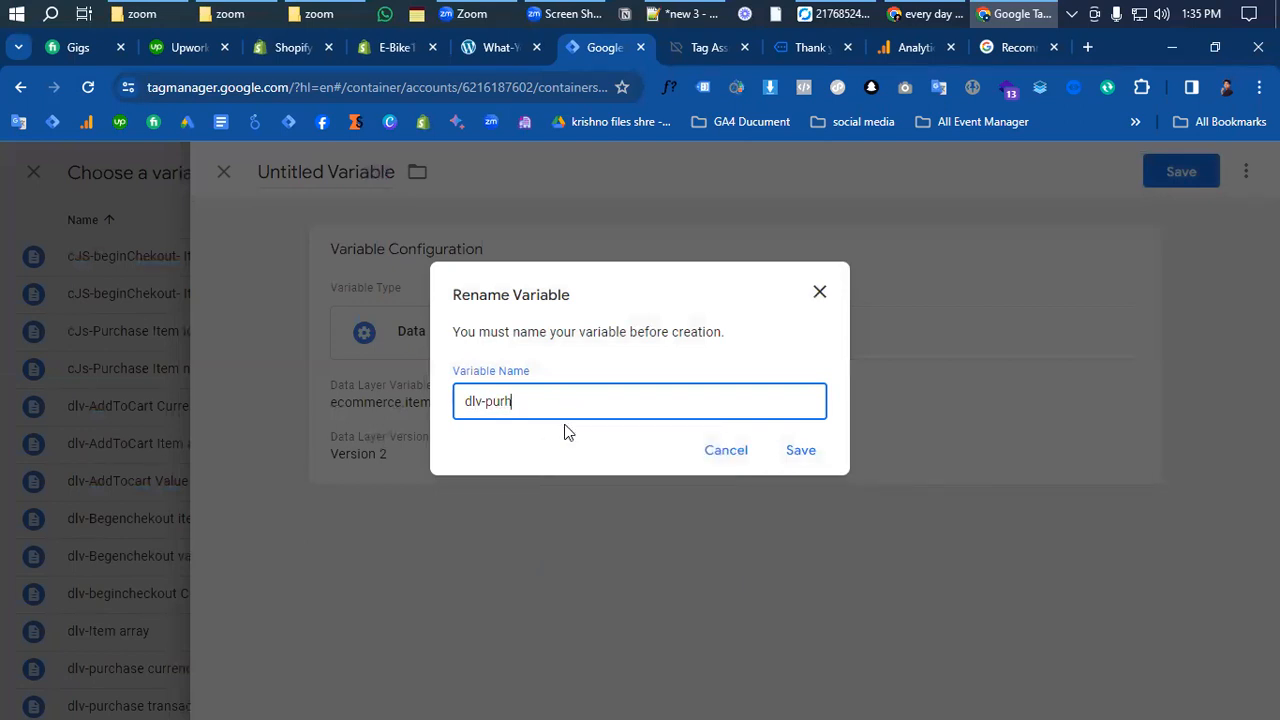
key(BackSpace)
text(chase arr)
key(BackSpace)
key(BackSpace)
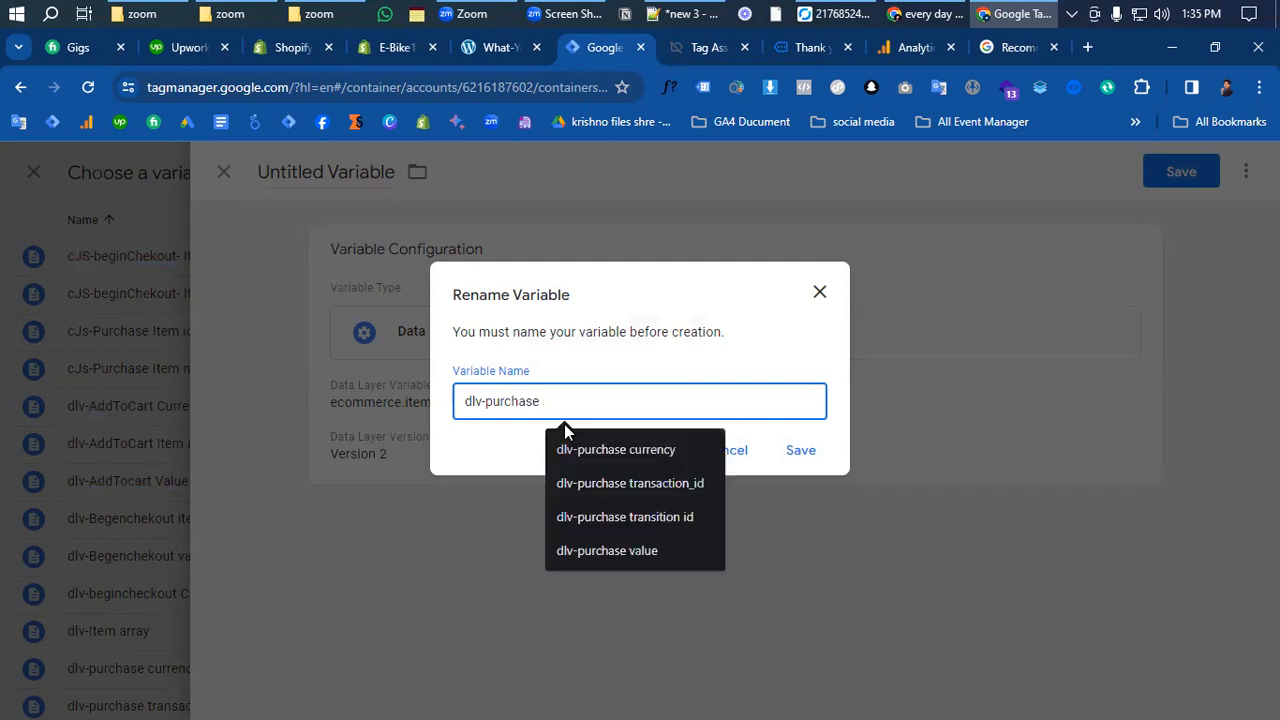
text(item items)
drag(573, 401, 613, 411)
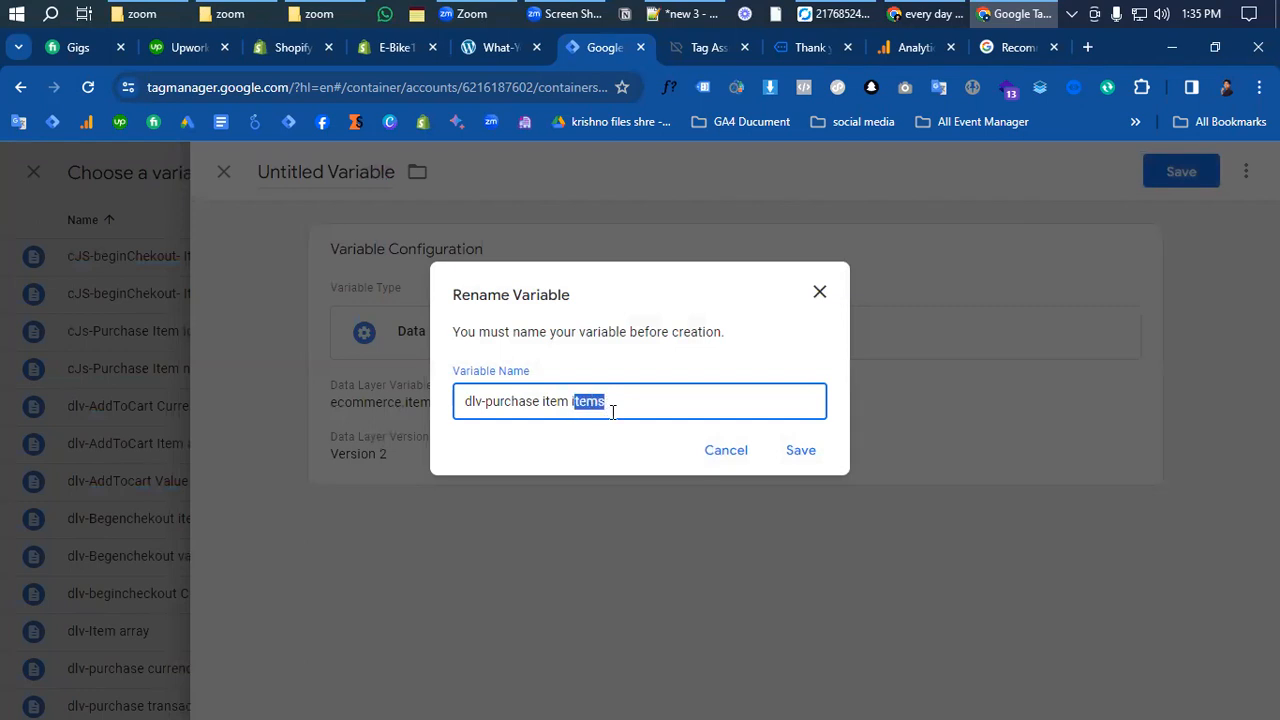
key(BackSpace)
click(801, 451)
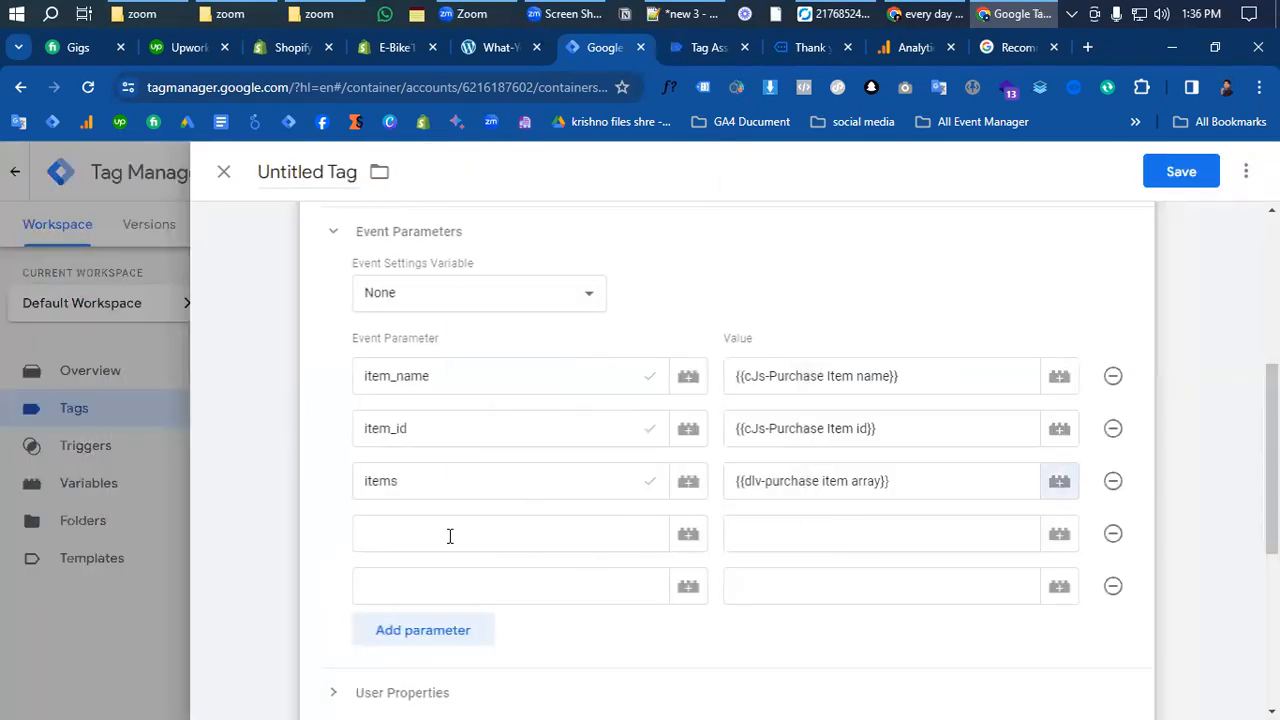
- Add currency and value parameters mapped to the dlv-purchase currency and dlv-purchase value variables
click(448, 533)
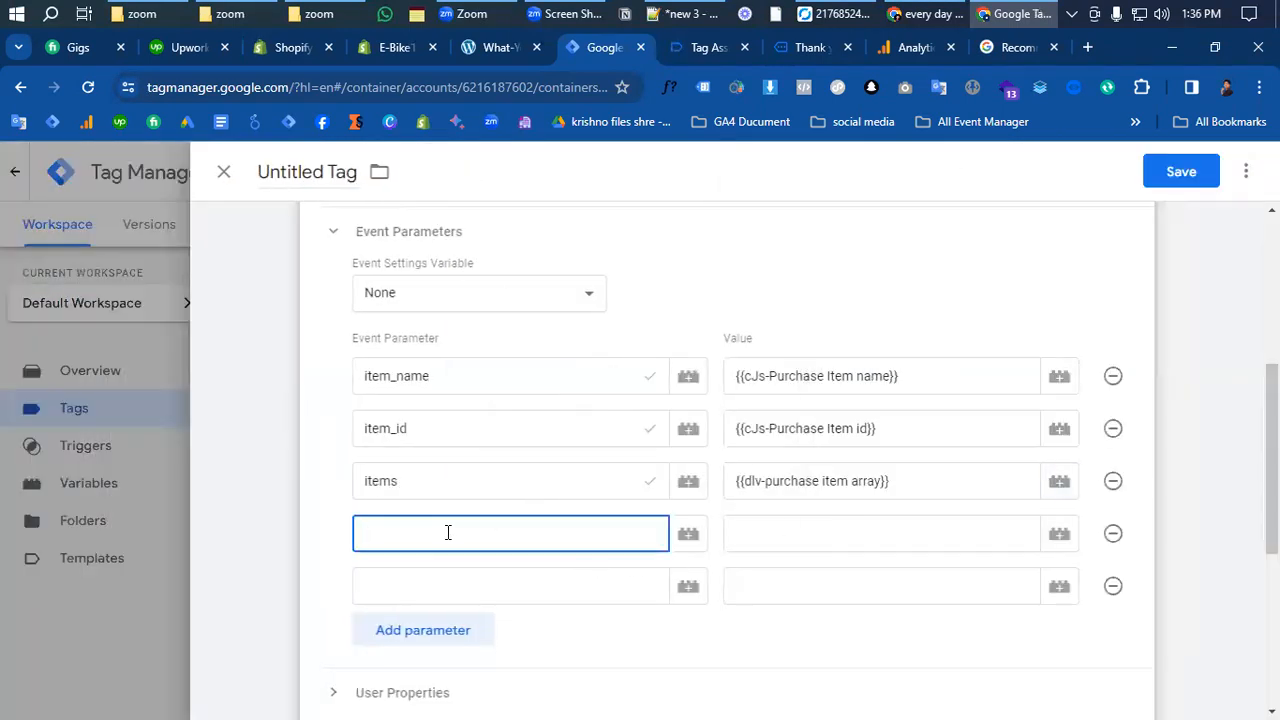
text(curr)
click(396, 577)
click(804, 534)
text({{)
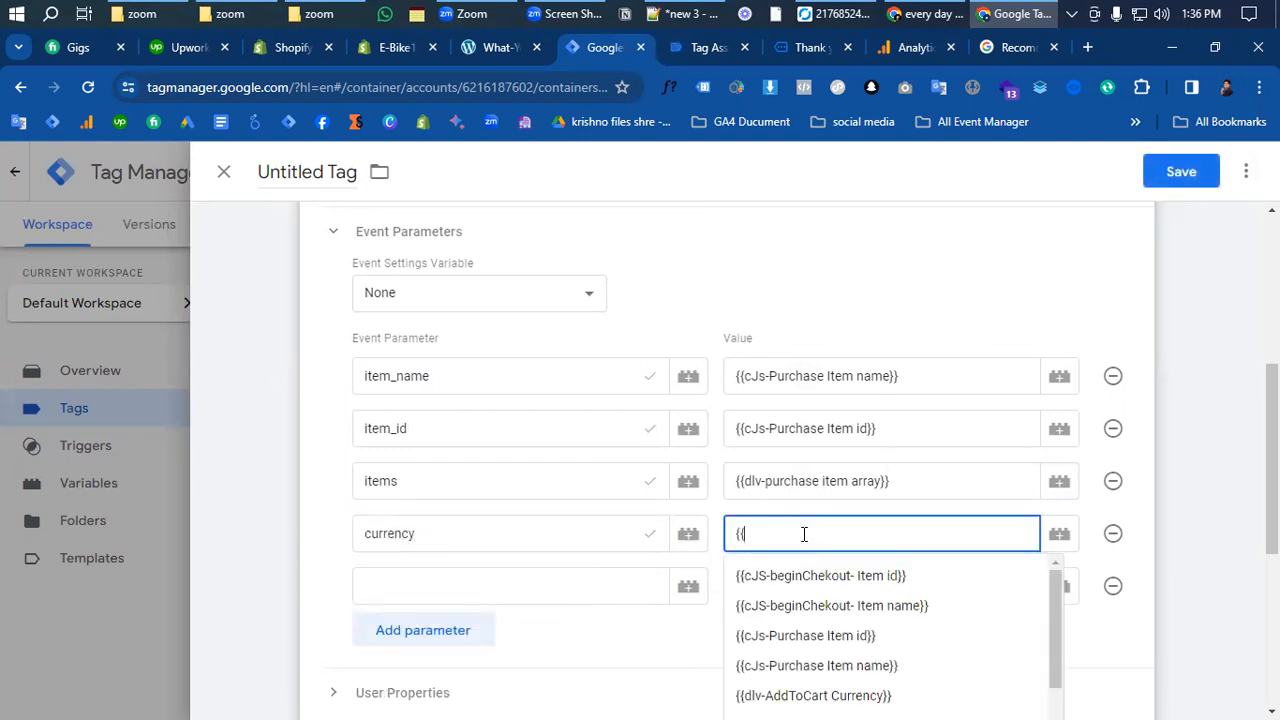
text(purch)
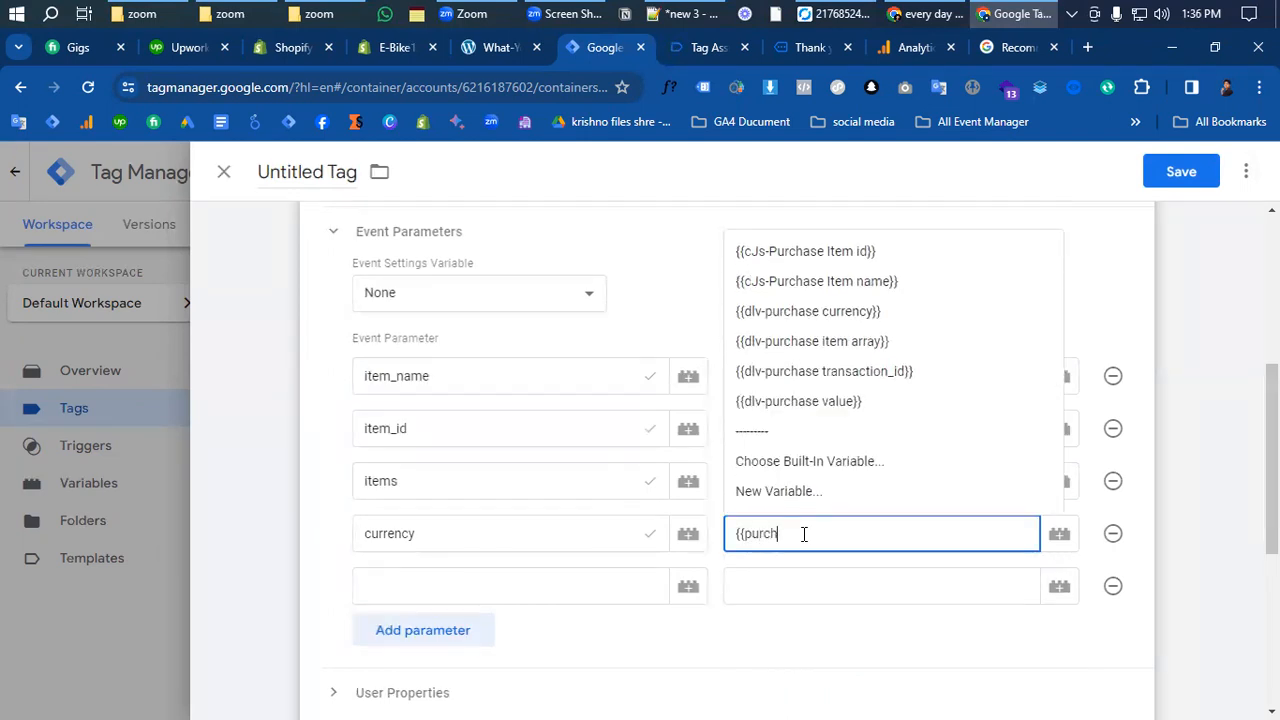
click(840, 312)
click(450, 582)
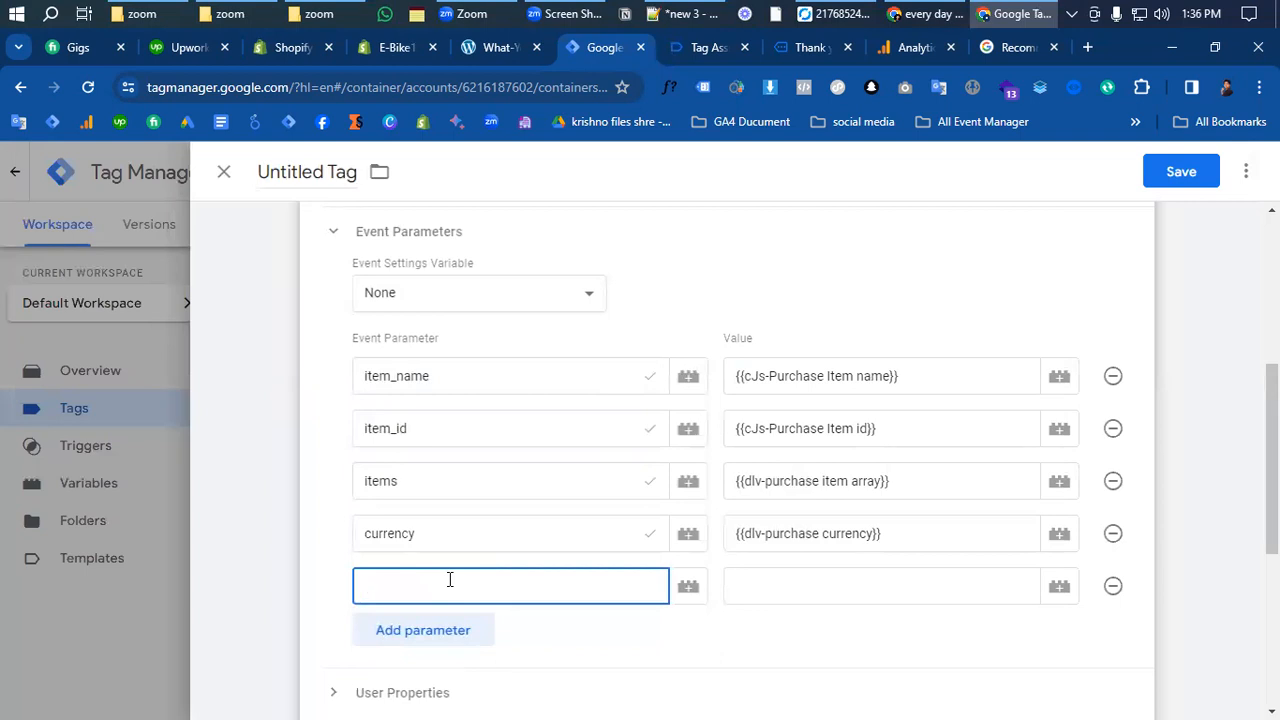
text(valu)
click(376, 628)
click(790, 580)
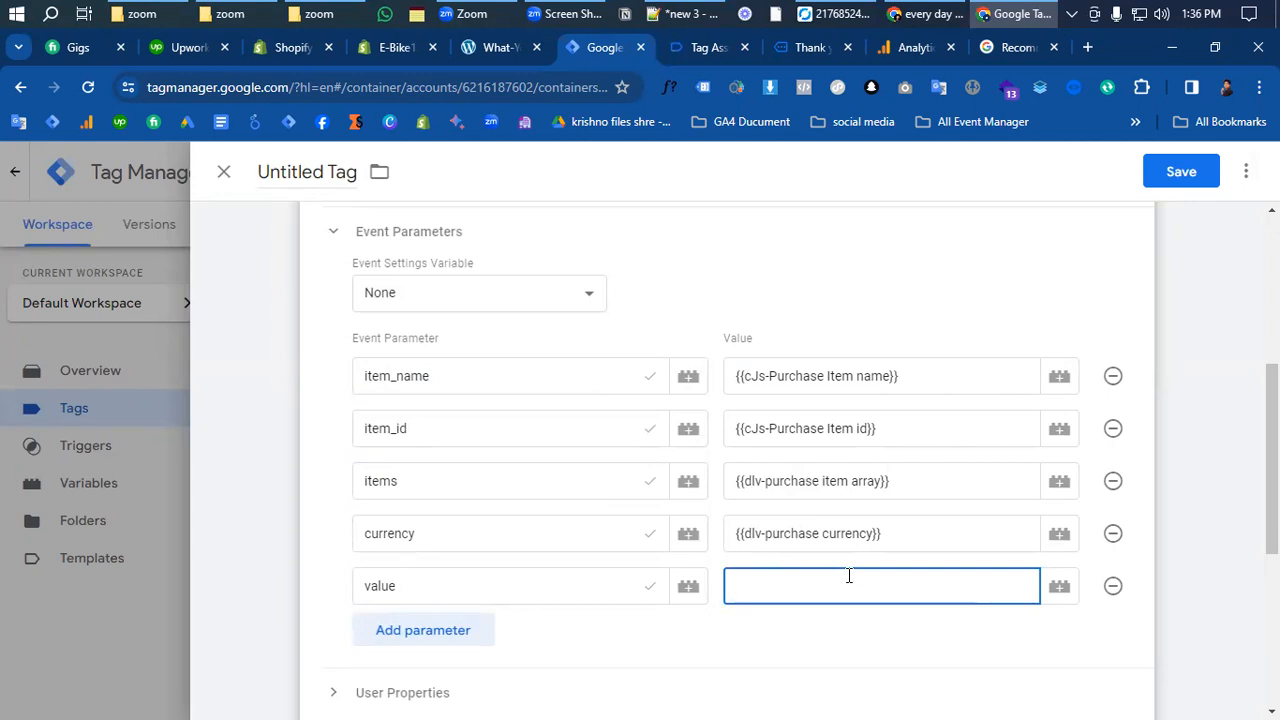
text({{)
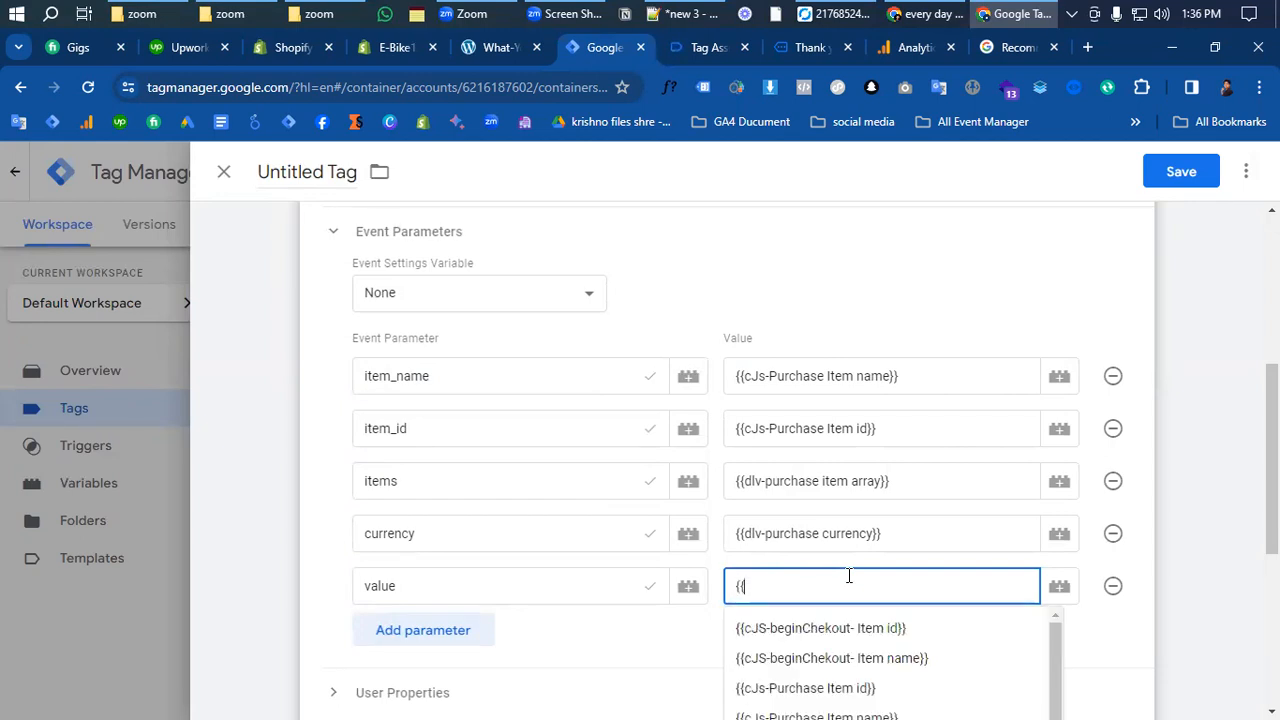
text(v)
key(BackSpace)
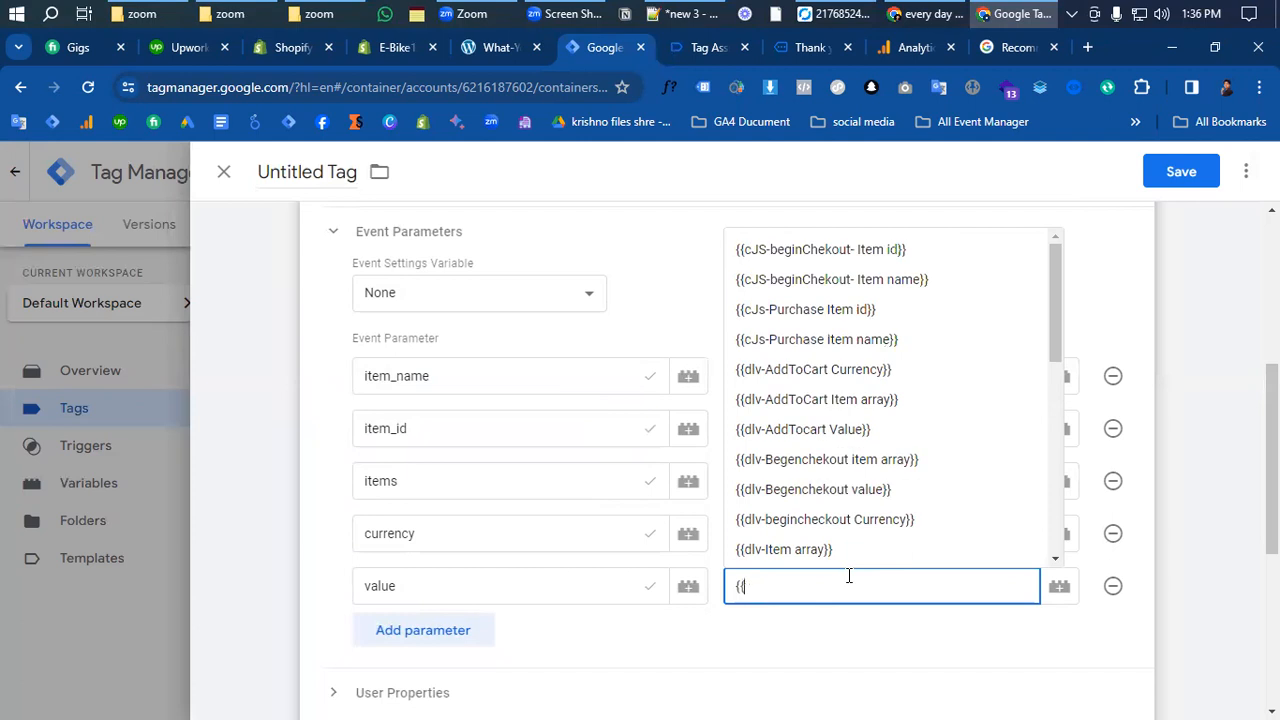
text(purc)
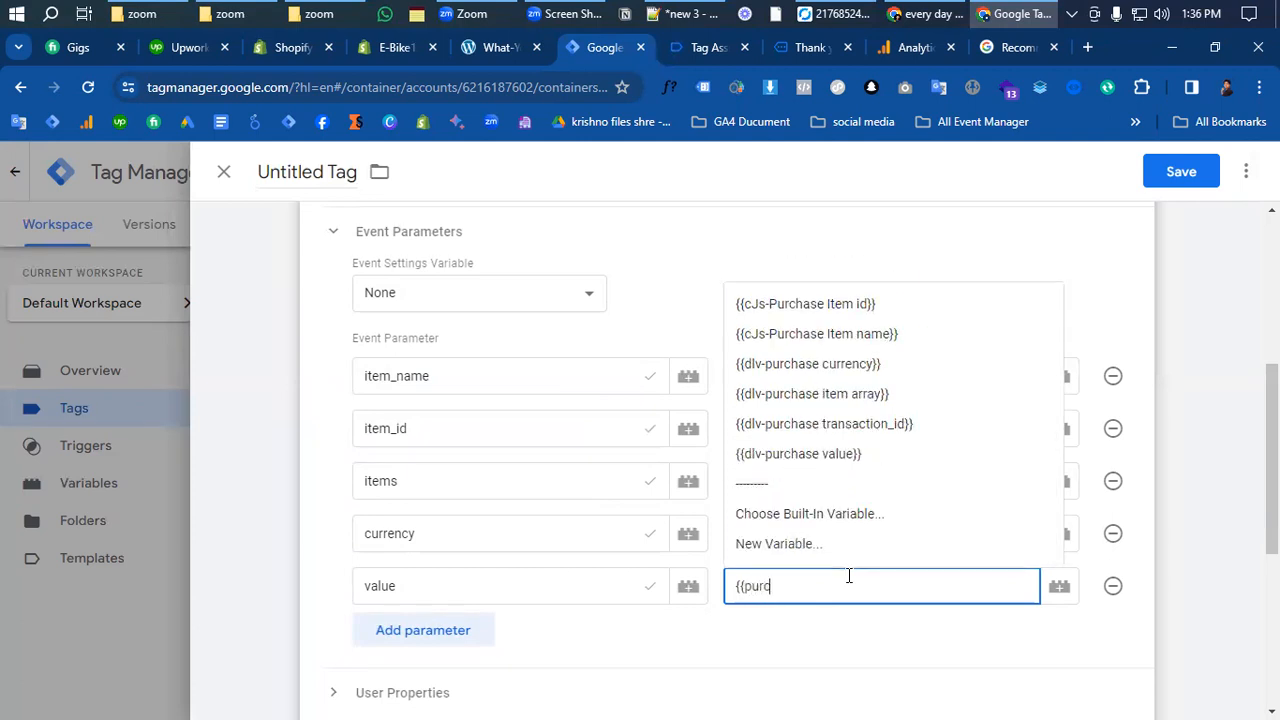
click(798, 456)
- Add a transaction_id parameter mapped to the dlv-purchase transaction_id variable, then open the trigger chooser
scroll(476, 577, down, 2)
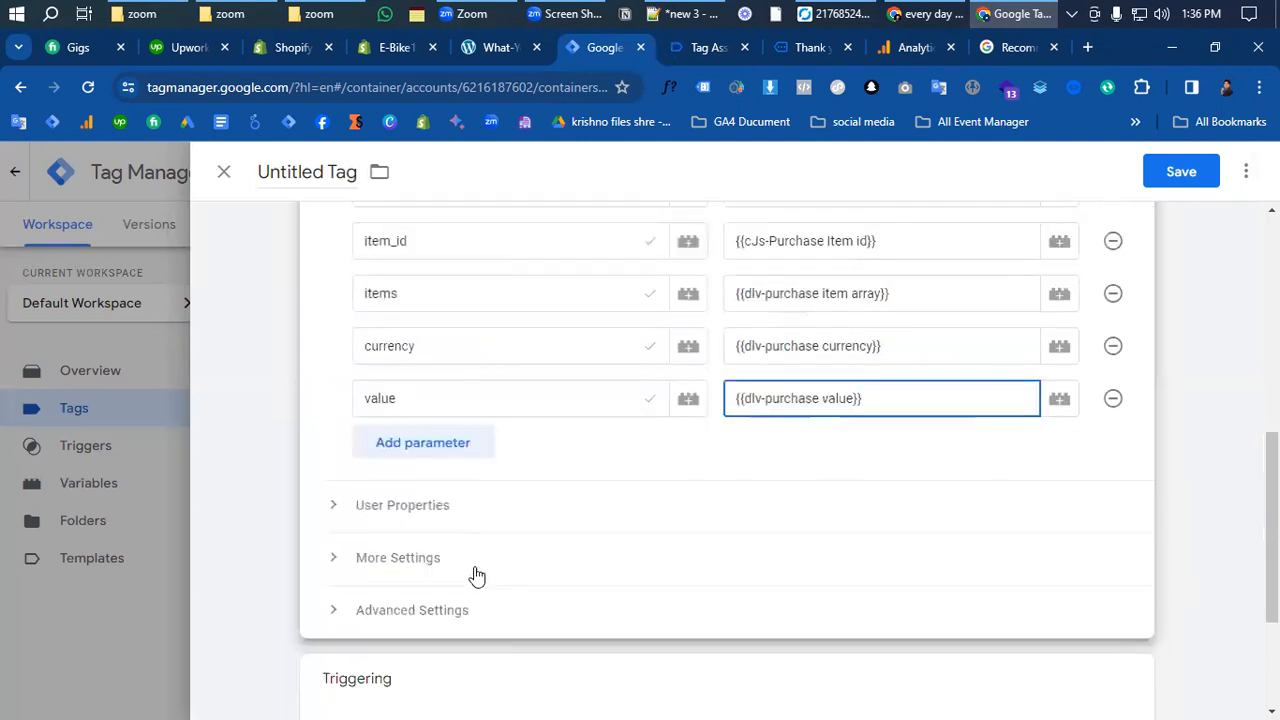
click(434, 441)
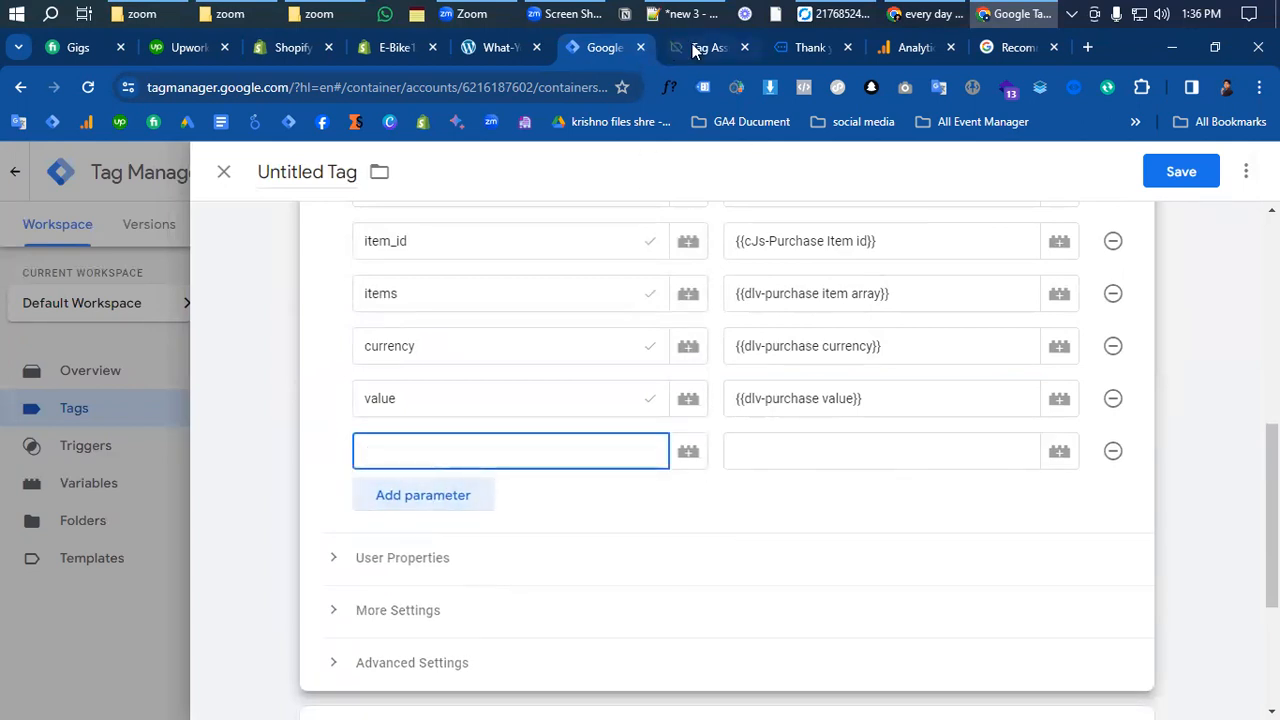
click(693, 50)
double_click(325, 400)
key(ctrl+c)
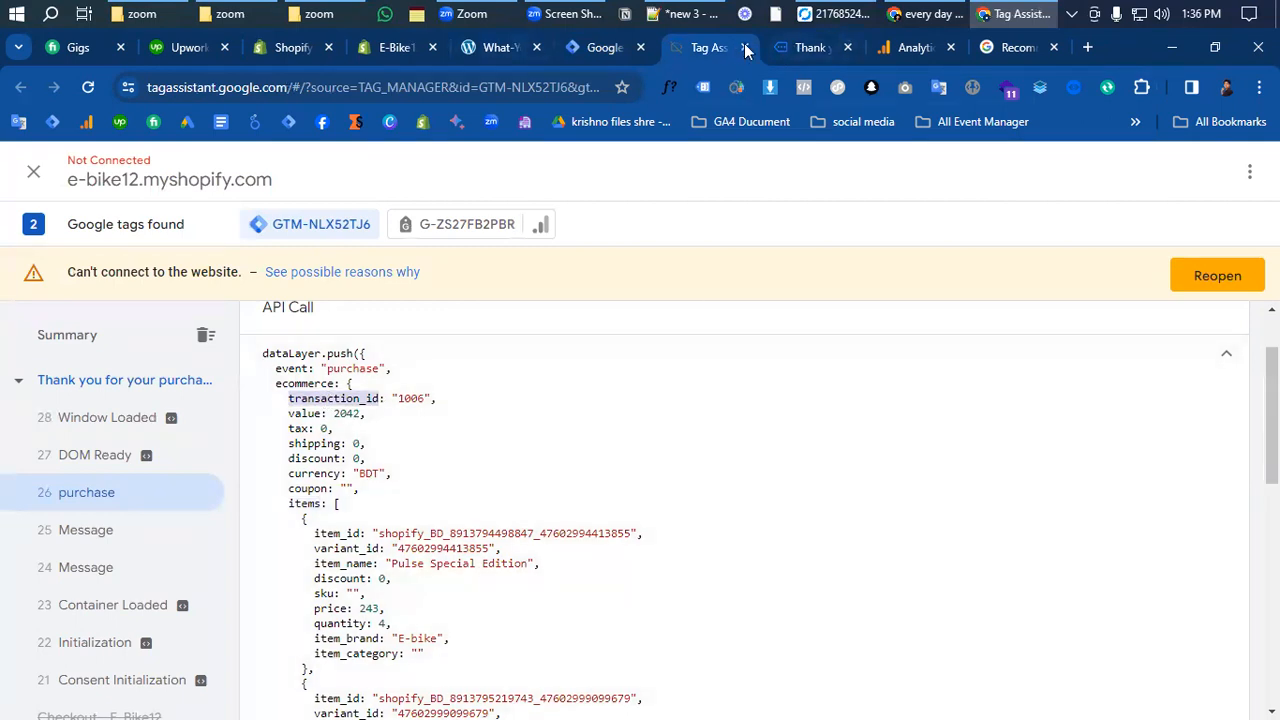
click(597, 48)
key(ctrl+v)
click(806, 450)
text({{)
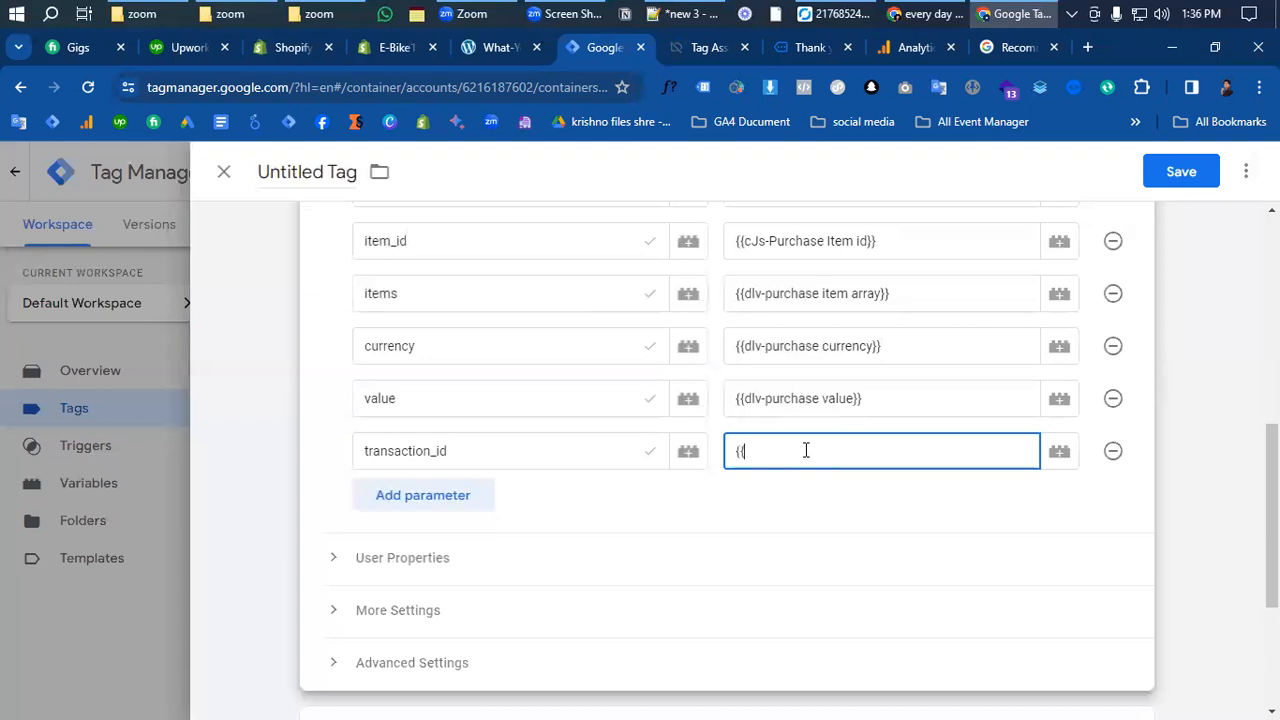
text(tra)
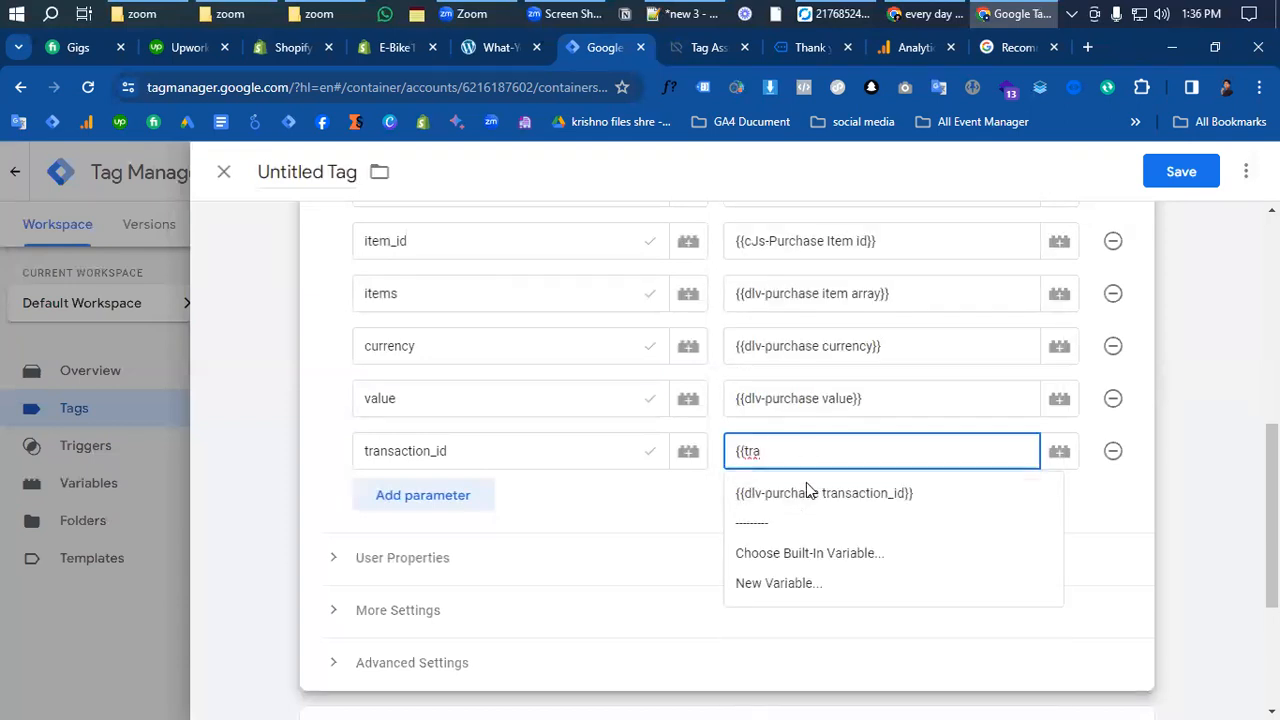
click(817, 492)
scroll(640, 512, down, 3)
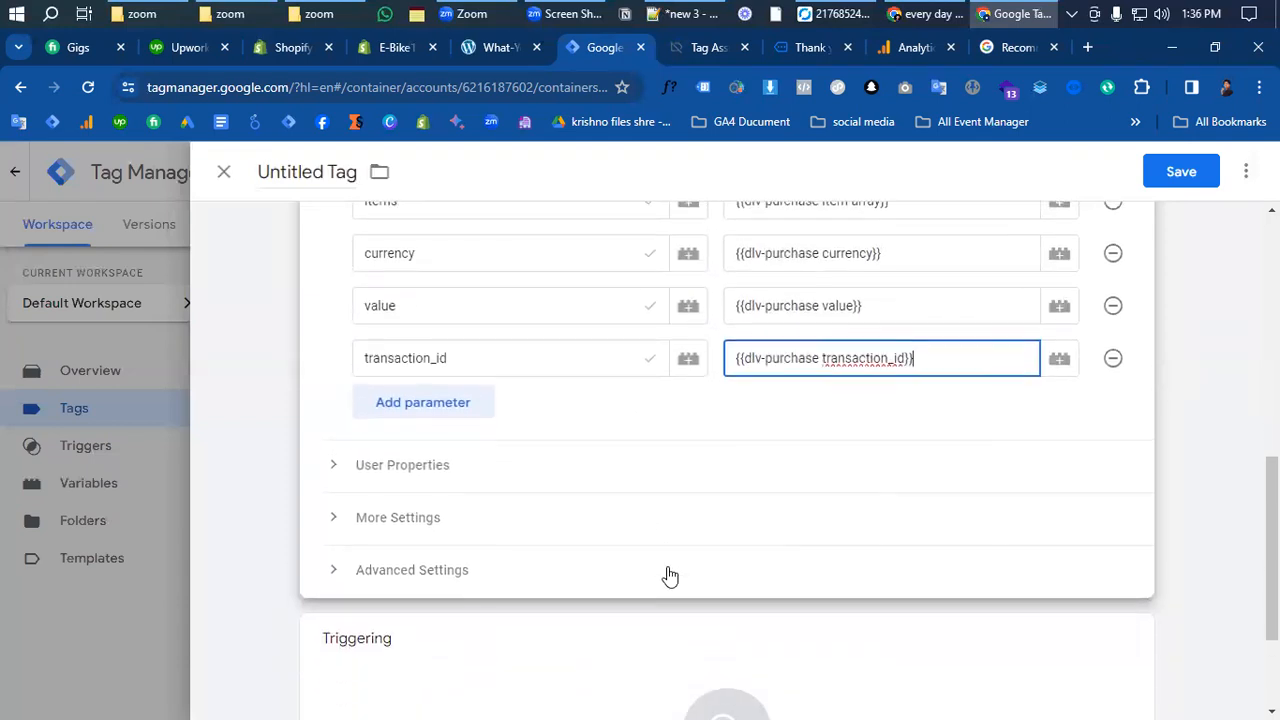
click(767, 585)
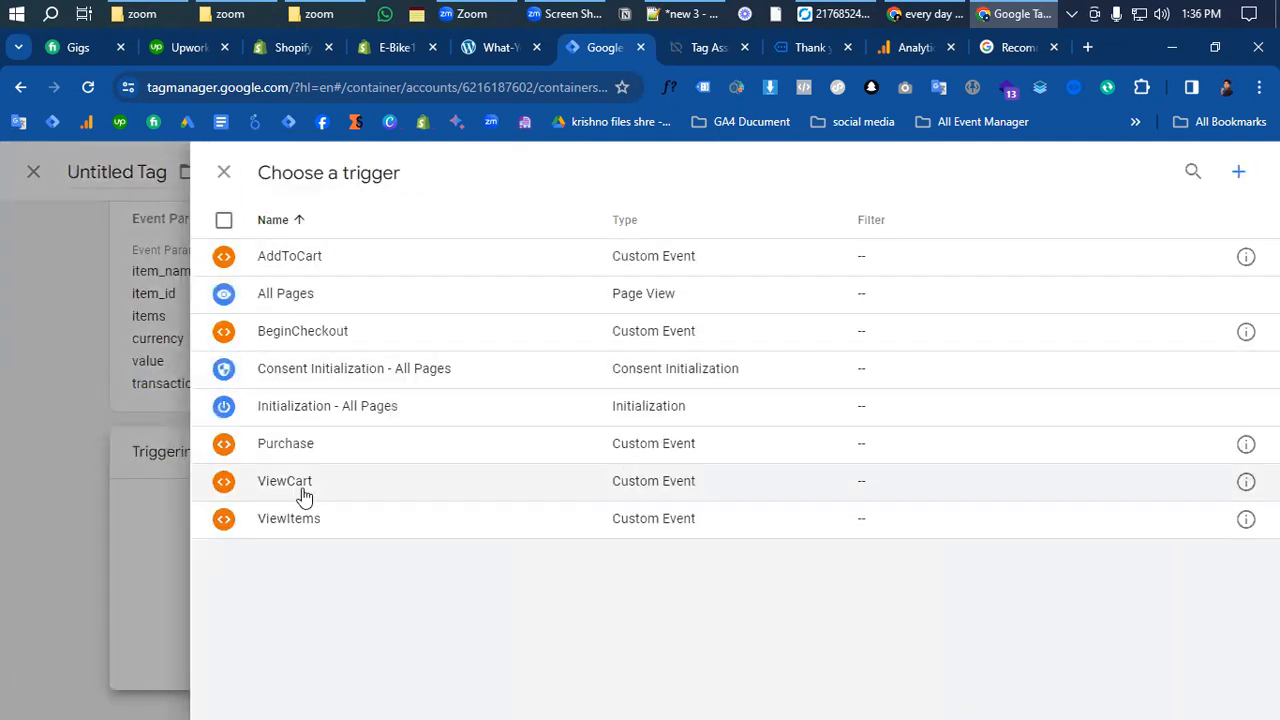
- Attach the Purchase trigger to the GA4 Event tag and name it 'GA4 purchase' on save
click(314, 447)
scroll(543, 523, up, 5)
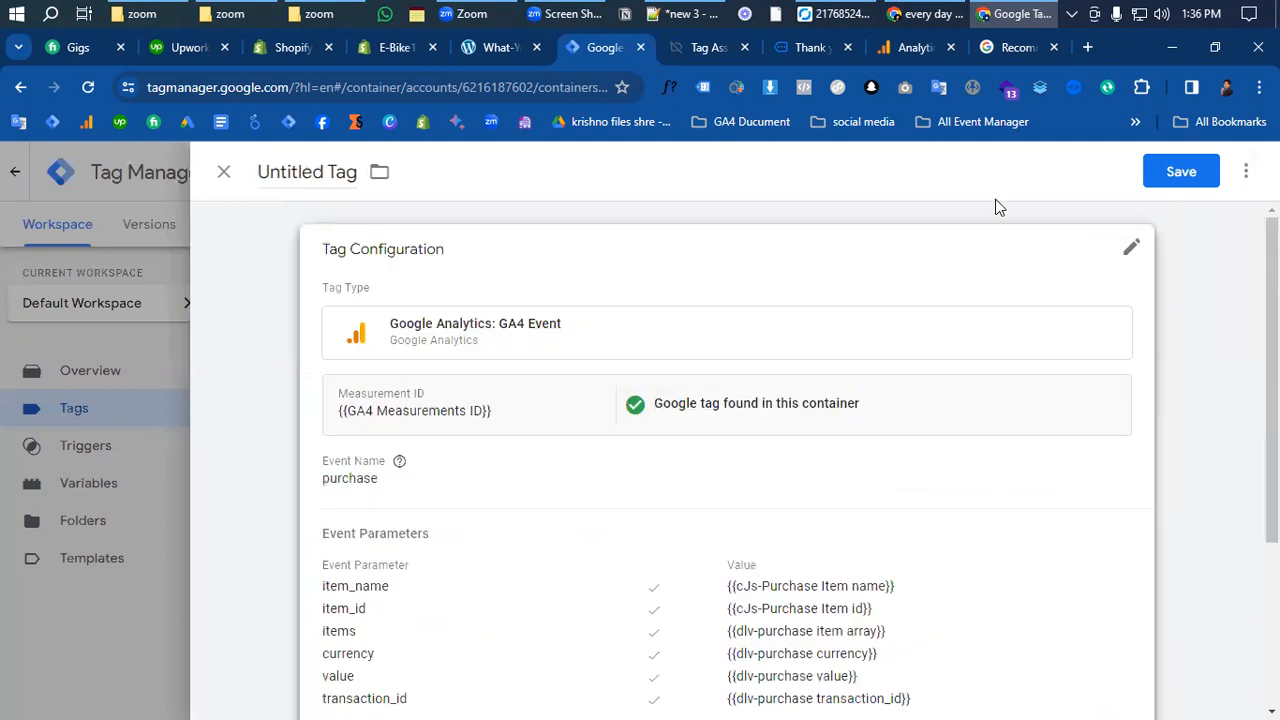
click(1181, 171)
text(G)
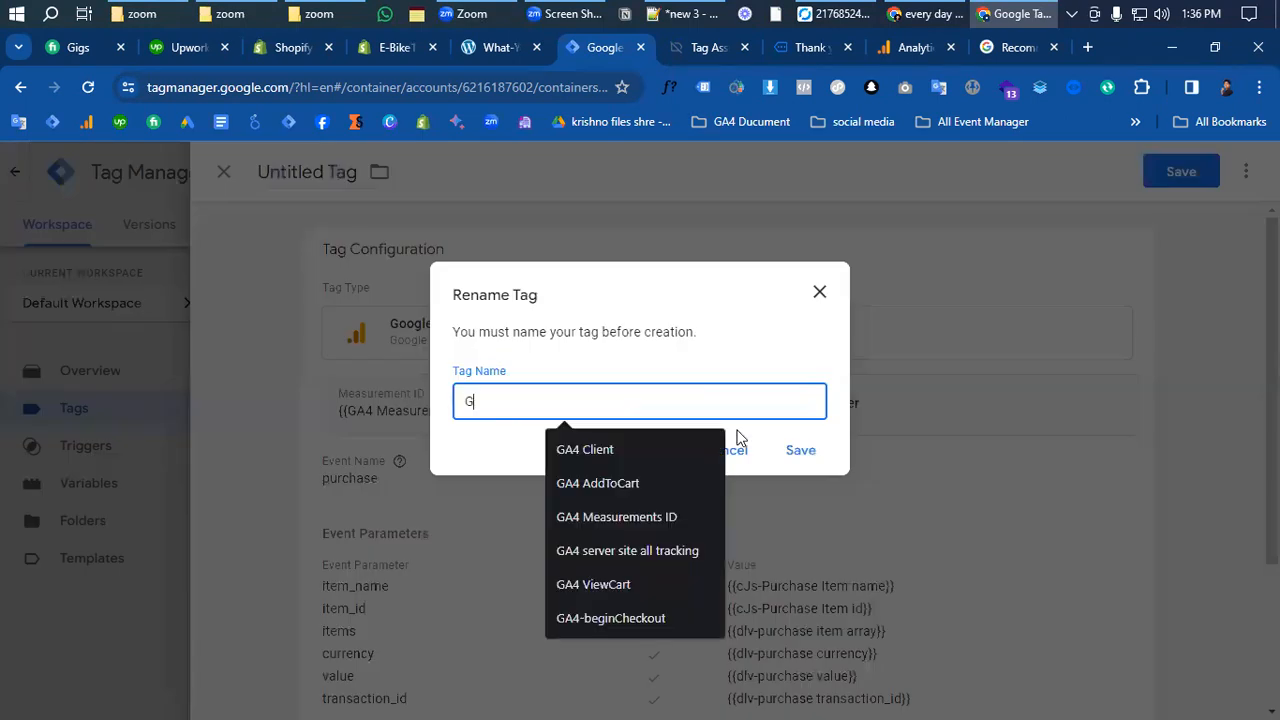
text(A4 purchase)
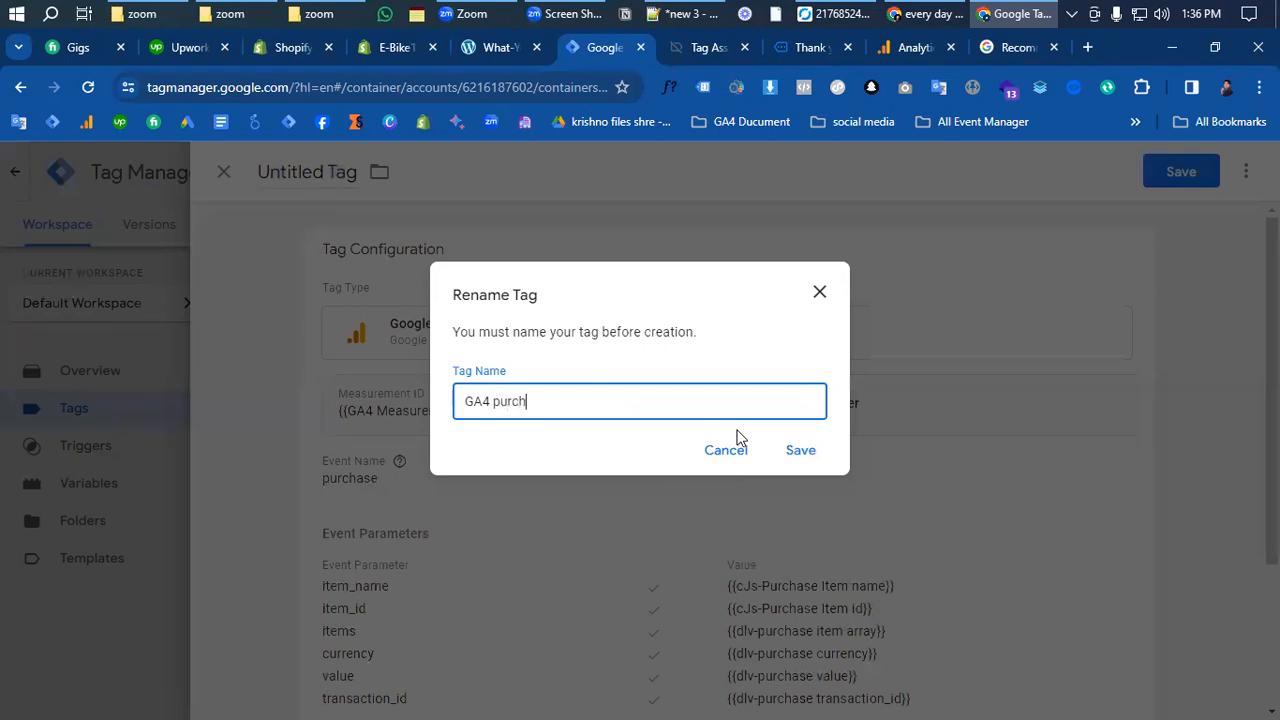
click(810, 451)
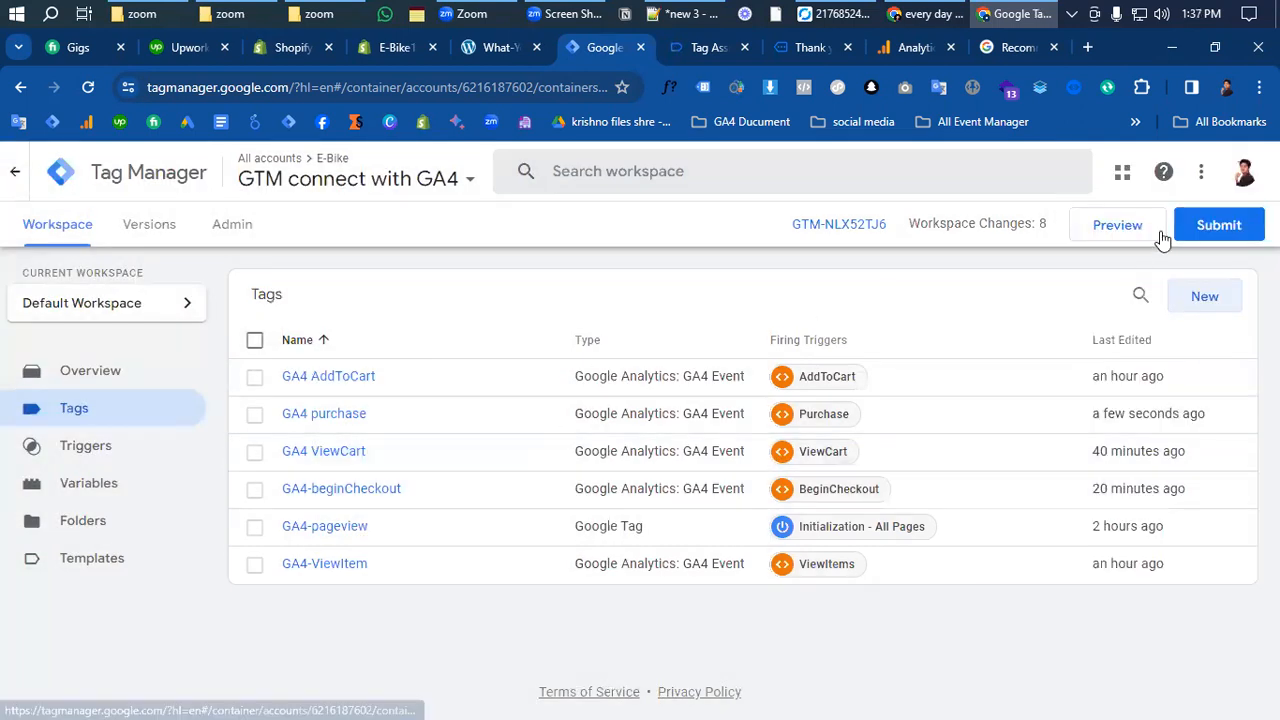
- Submit the workspace changes with version name 'GA4 purchase Event Configurations Done', correcting the spelling
click(1200, 225)
click(478, 371)
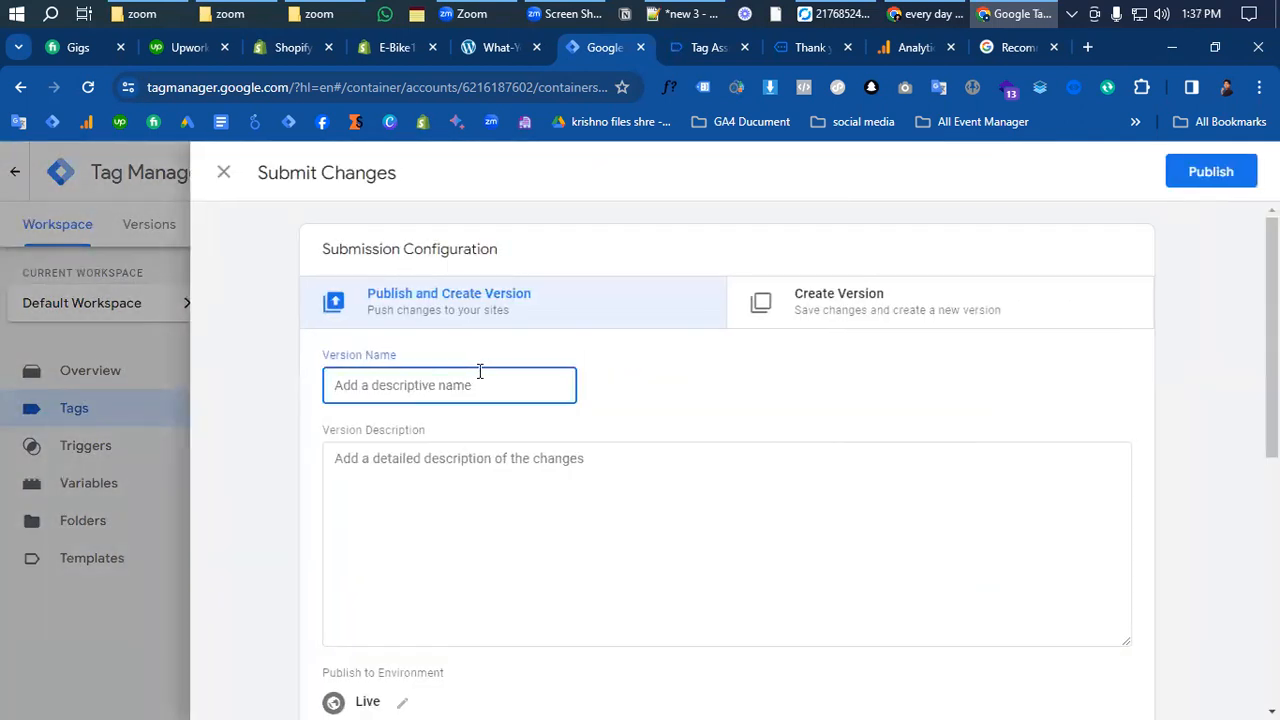
text(GA4)
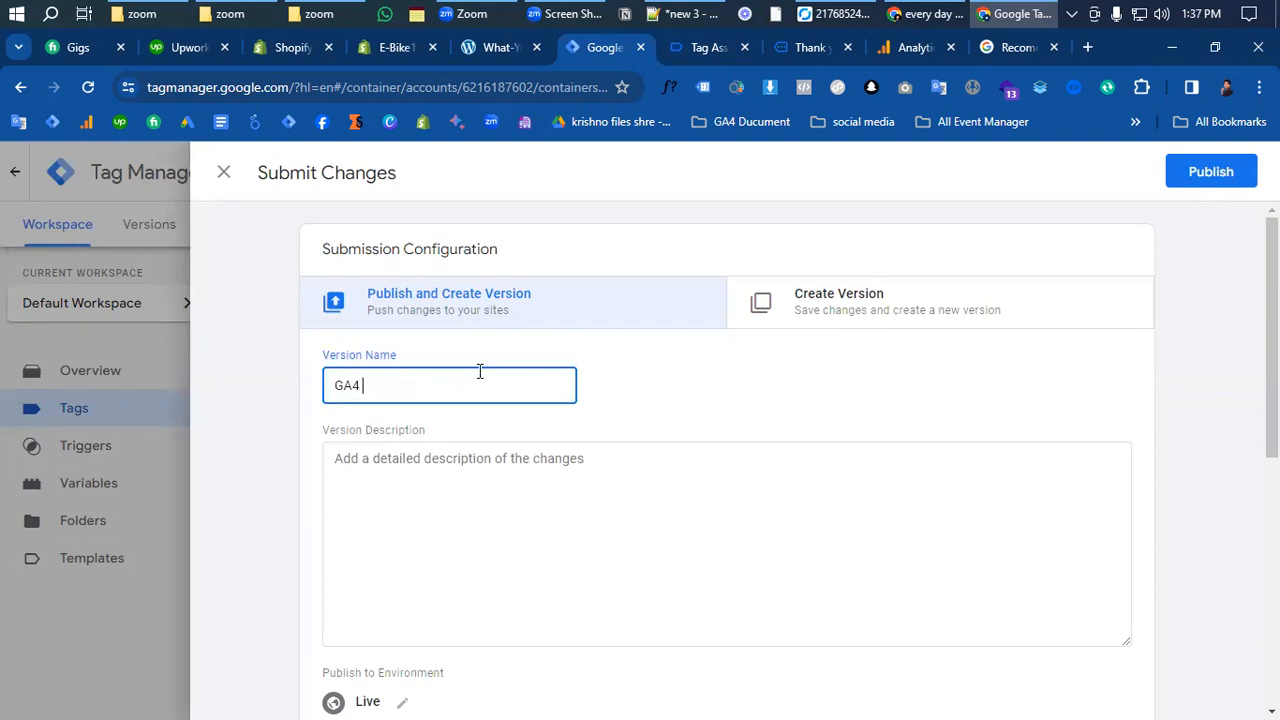
text( purchase Event Configaration)
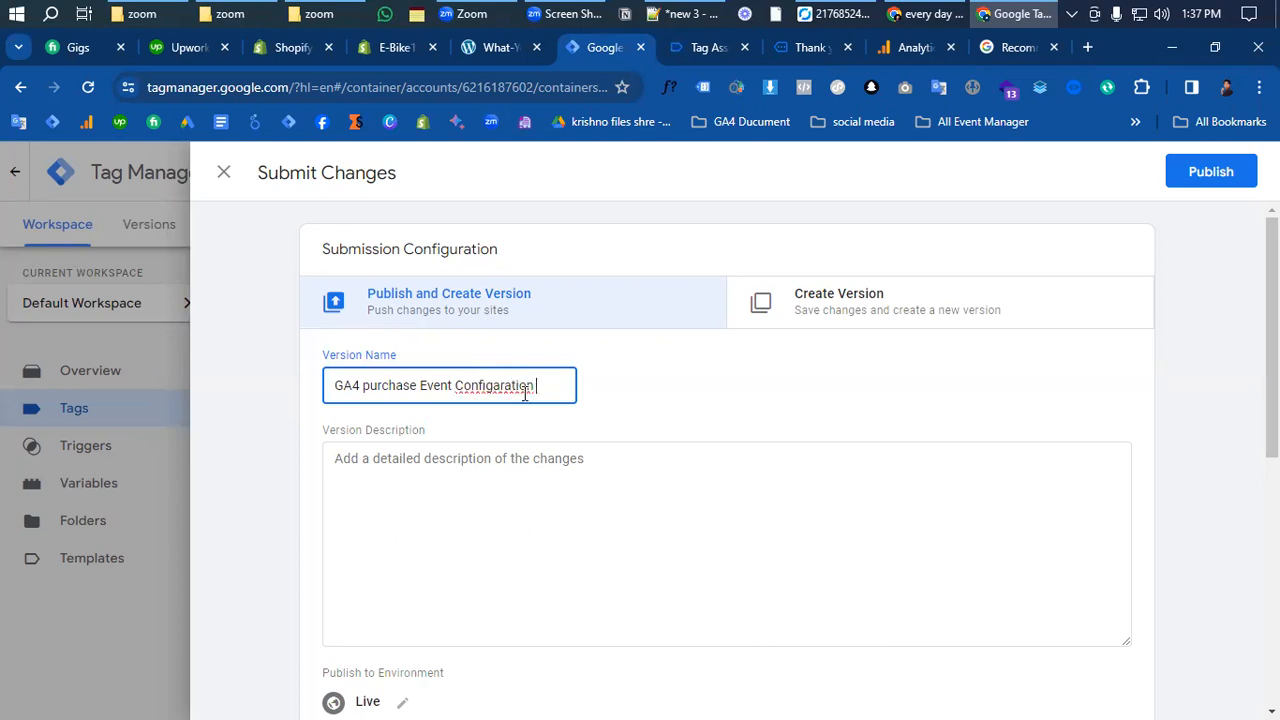
click(520, 388)
key(BackSpace)
text(s)
right_click(487, 385)
click(594, 117)
text(Done)
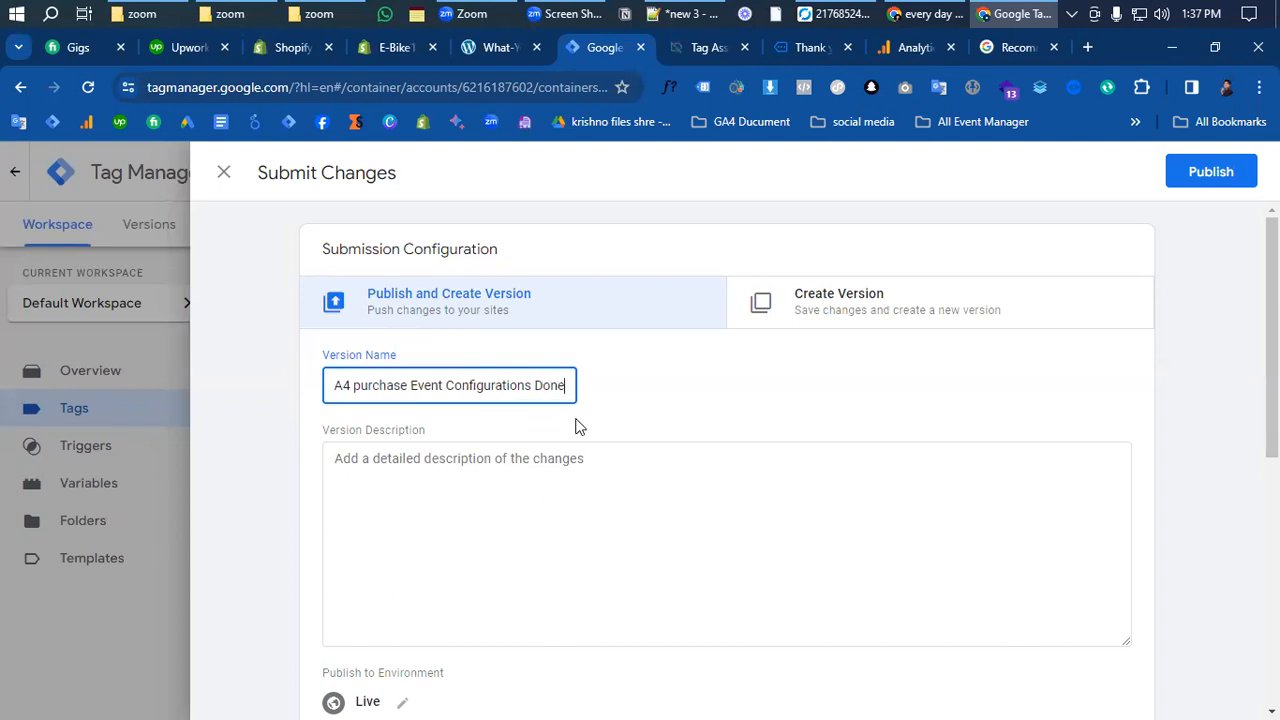
- Publish Version 7, return to the workspace overview and start a debug Preview
click(1188, 174)
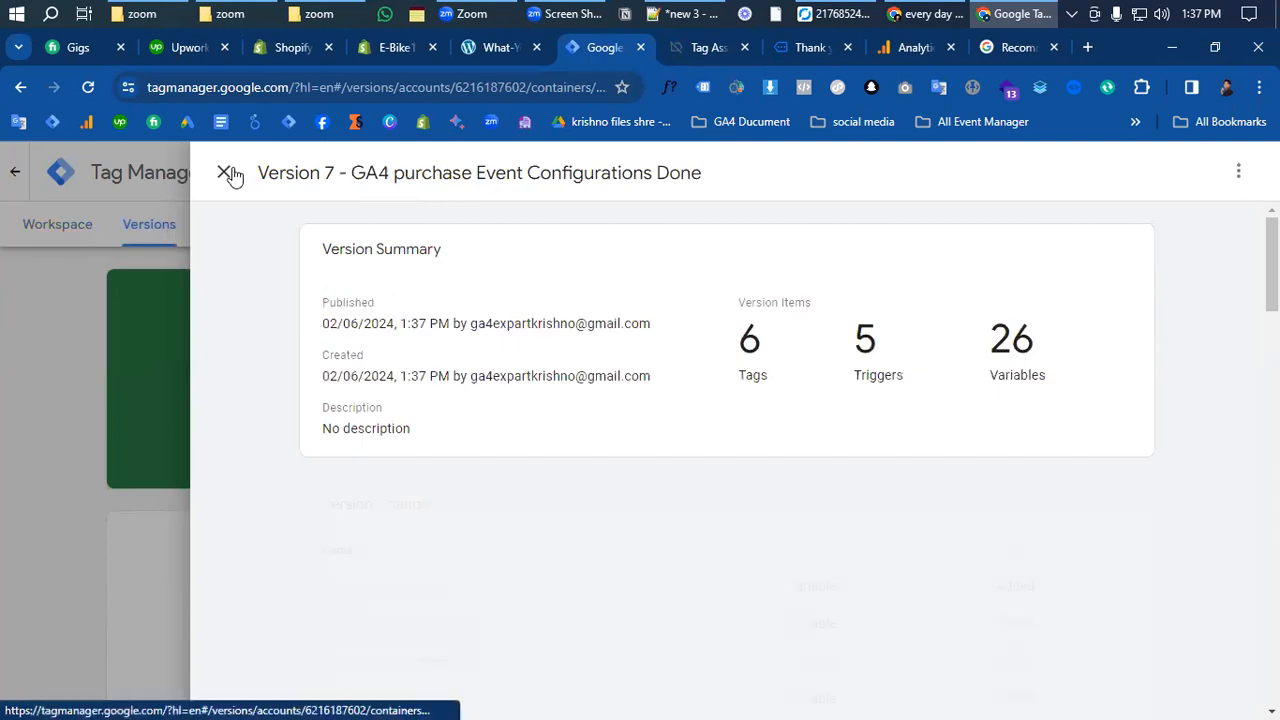
click(224, 172)
click(58, 226)
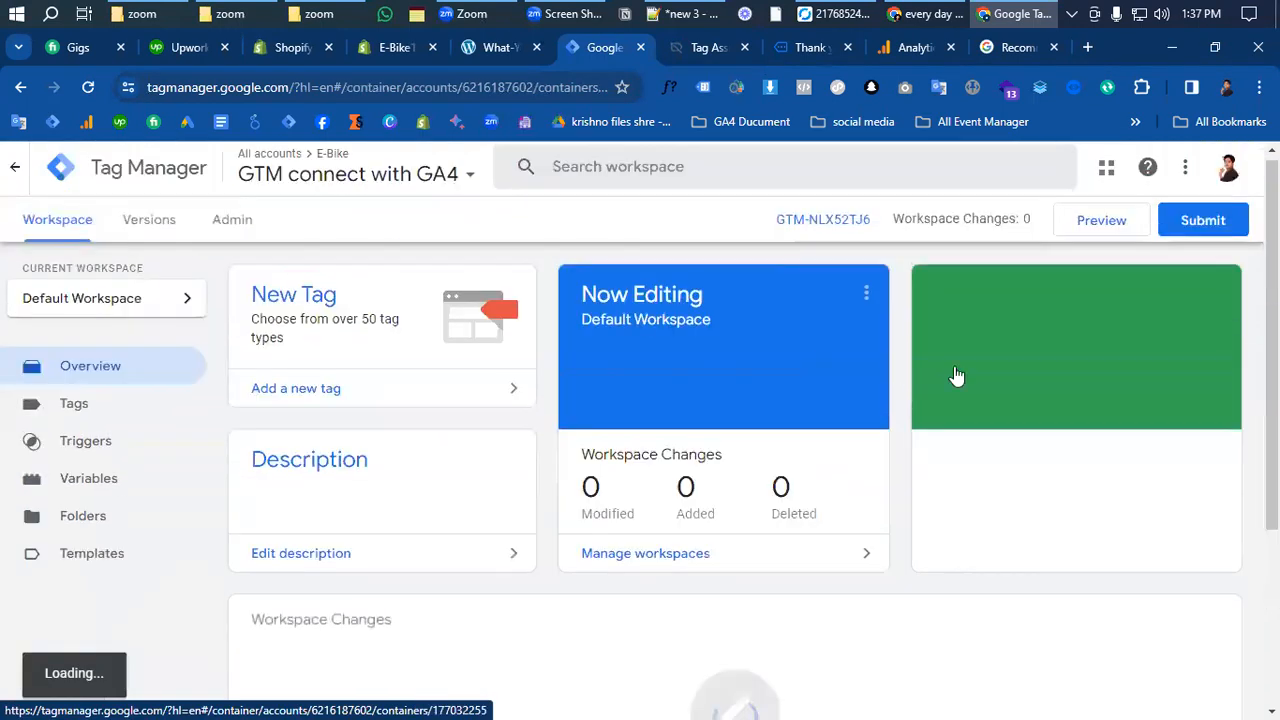
click(1083, 227)
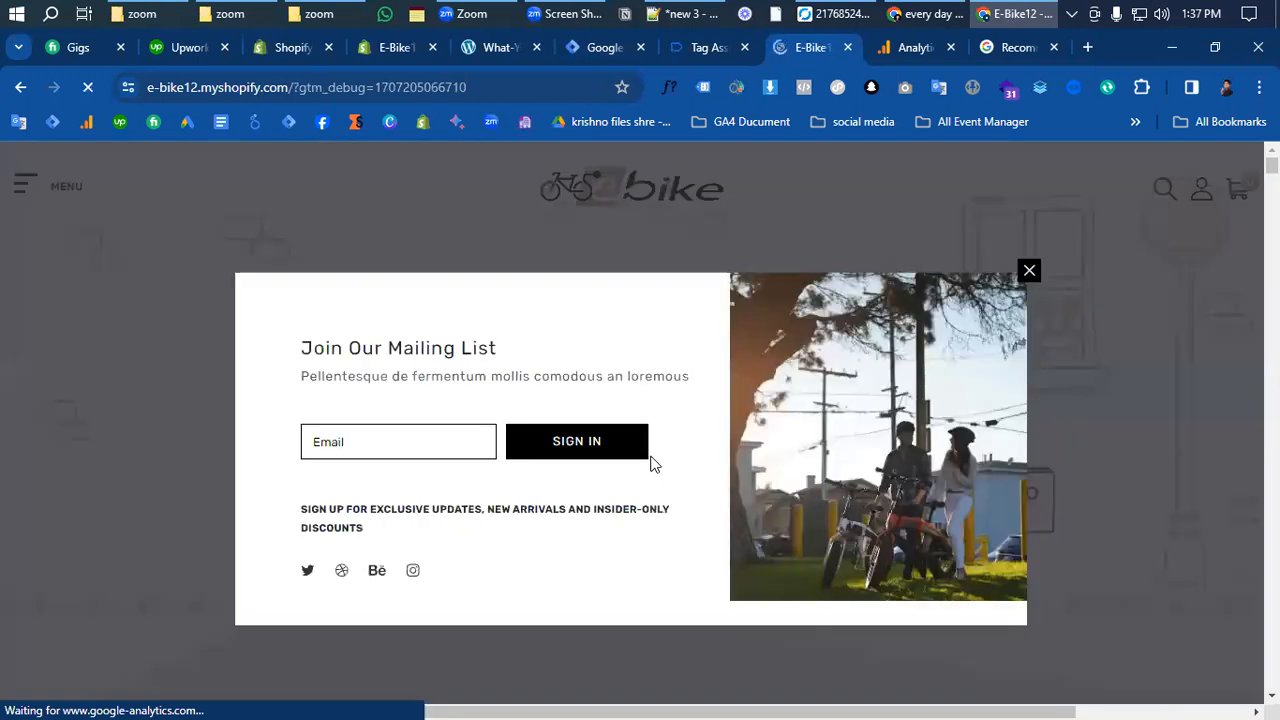
- Dismiss the store's mailing-list popup and set the Utility-Friendly Electric Folding Bike quantity to 3
click(1014, 261)
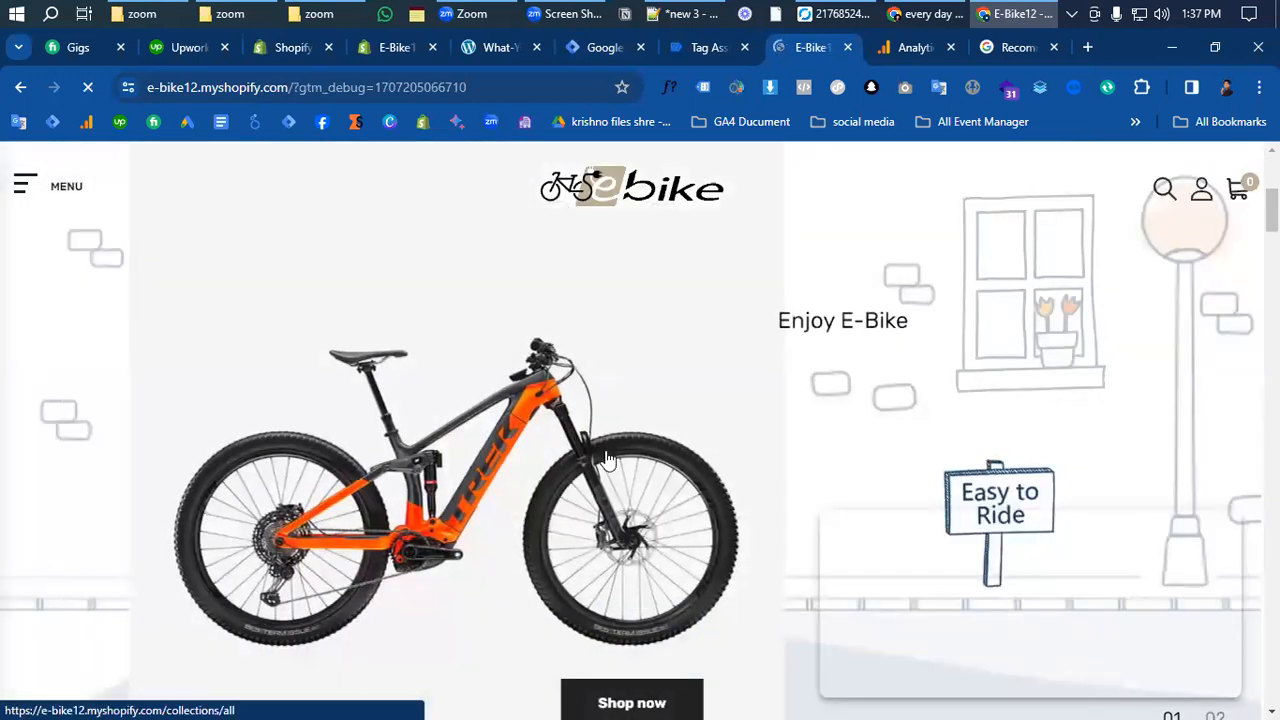
scroll(615, 528, down, 5)
scroll(615, 528, down, 8)
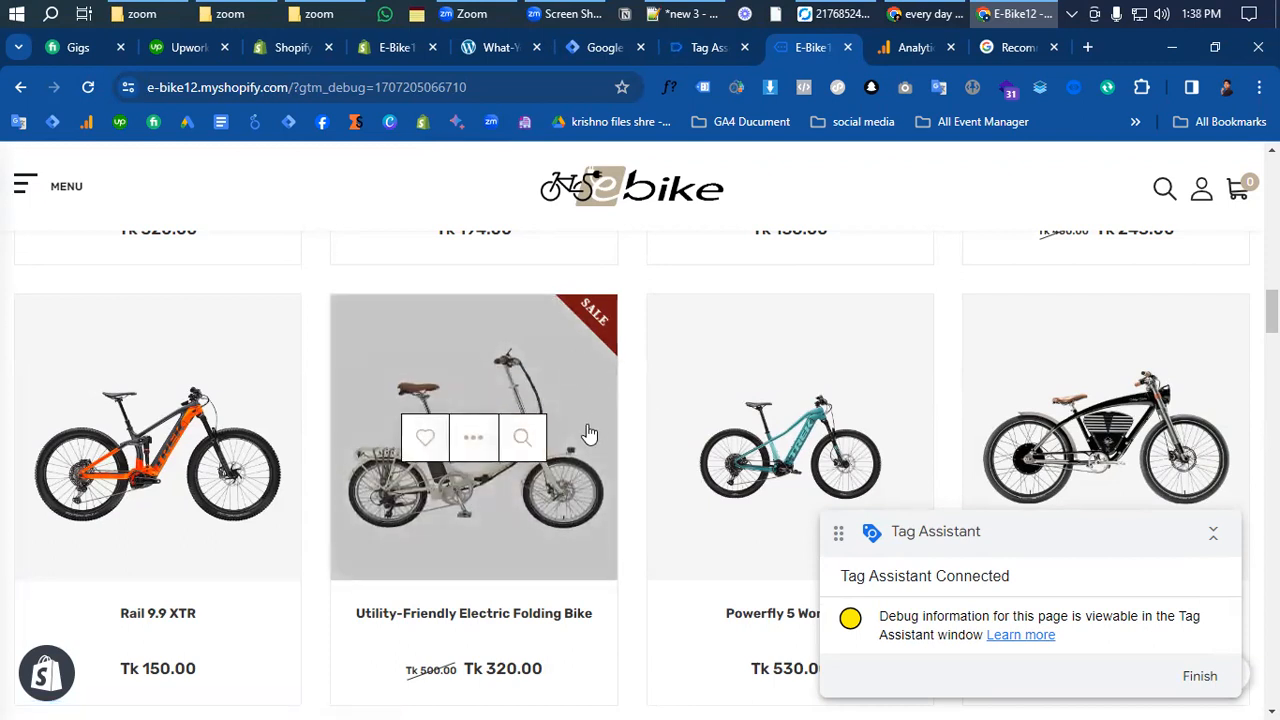
click(579, 534)
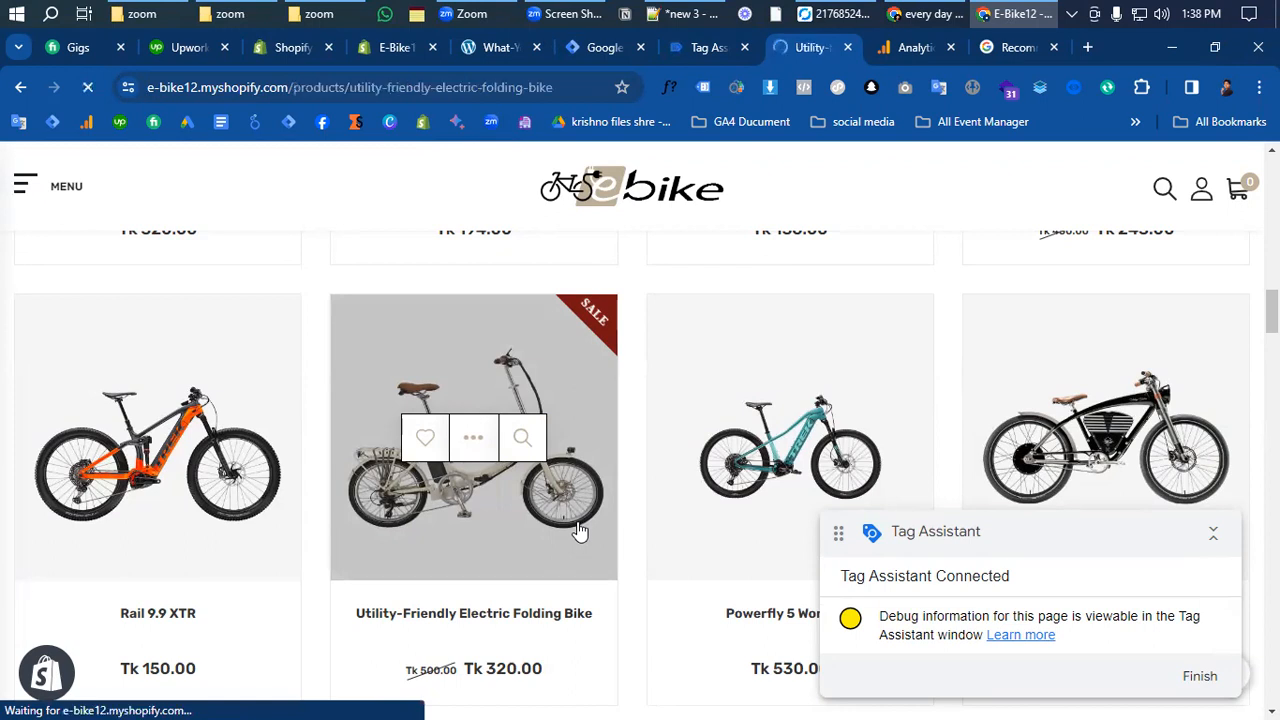
scroll(932, 462, down, 3)
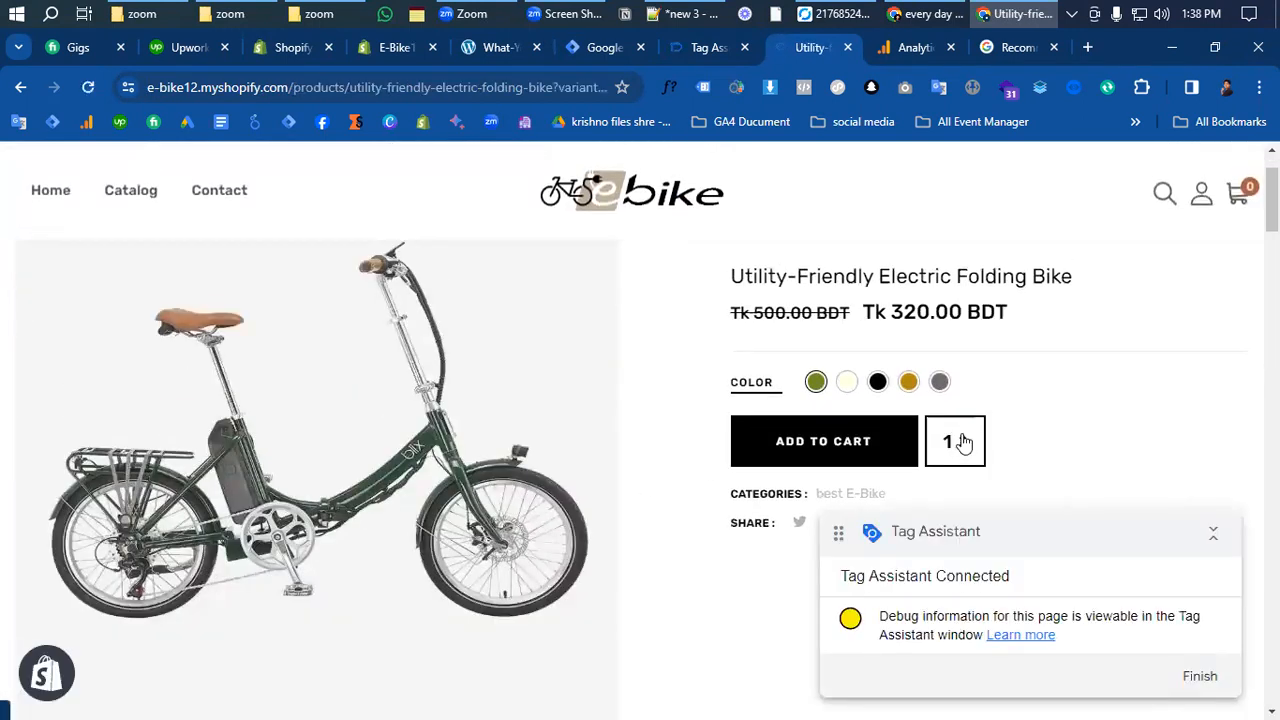
double_click(963, 437)
click(826, 452)
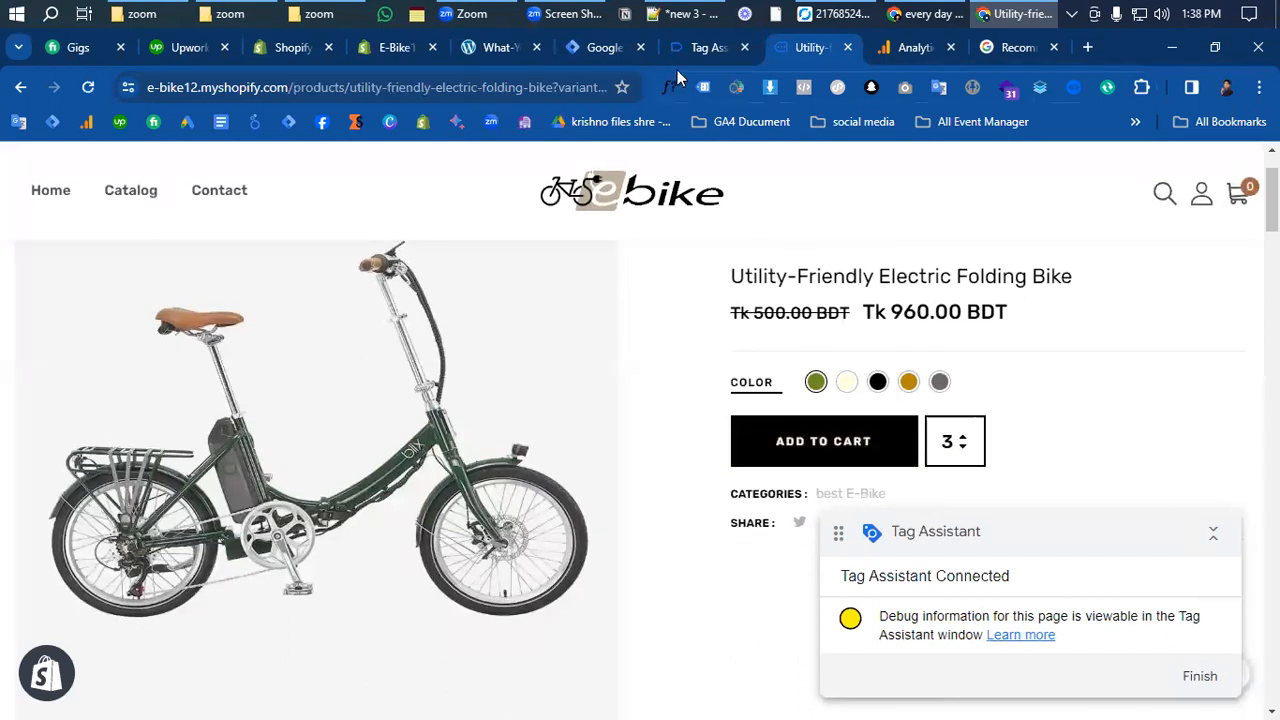
- Confirm Tag Assistant is connected, collapse its badge, and add the three bikes to the cart
click(680, 50)
click(645, 497)
scroll(720, 518, down, 2)
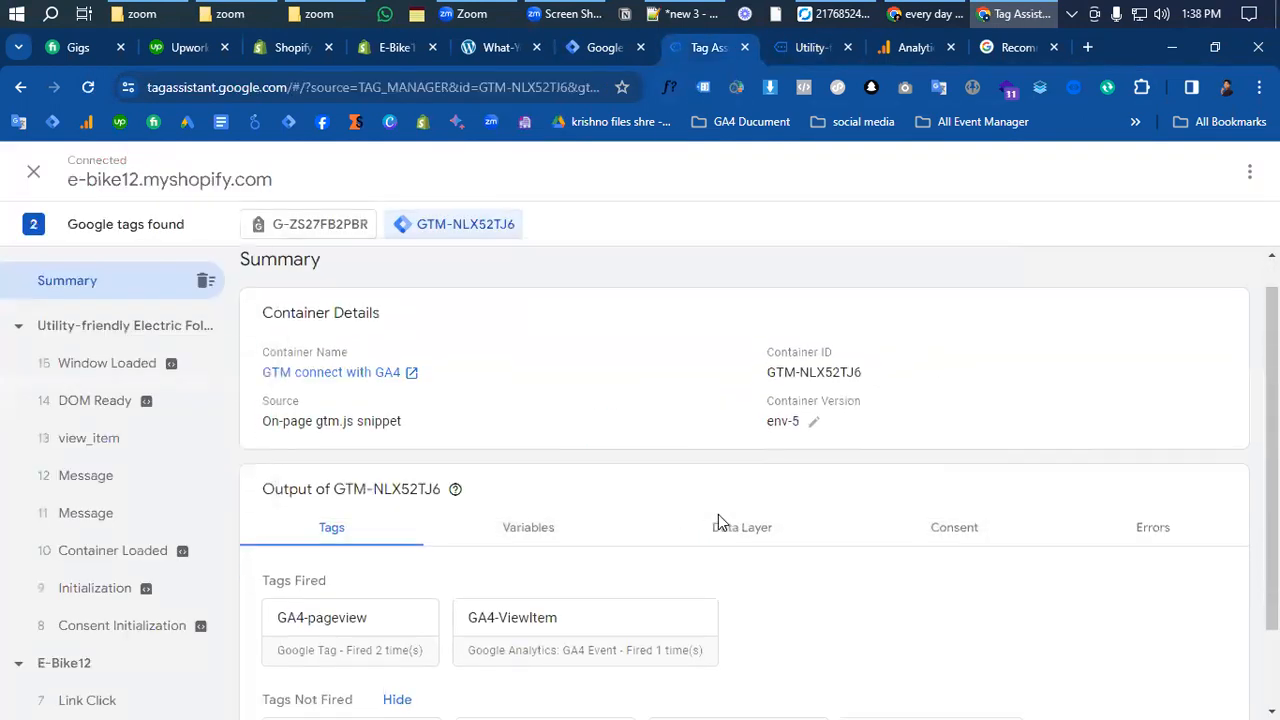
scroll(722, 518, up, 2)
click(802, 47)
scroll(1000, 466, down, 2)
scroll(1037, 466, up, 2)
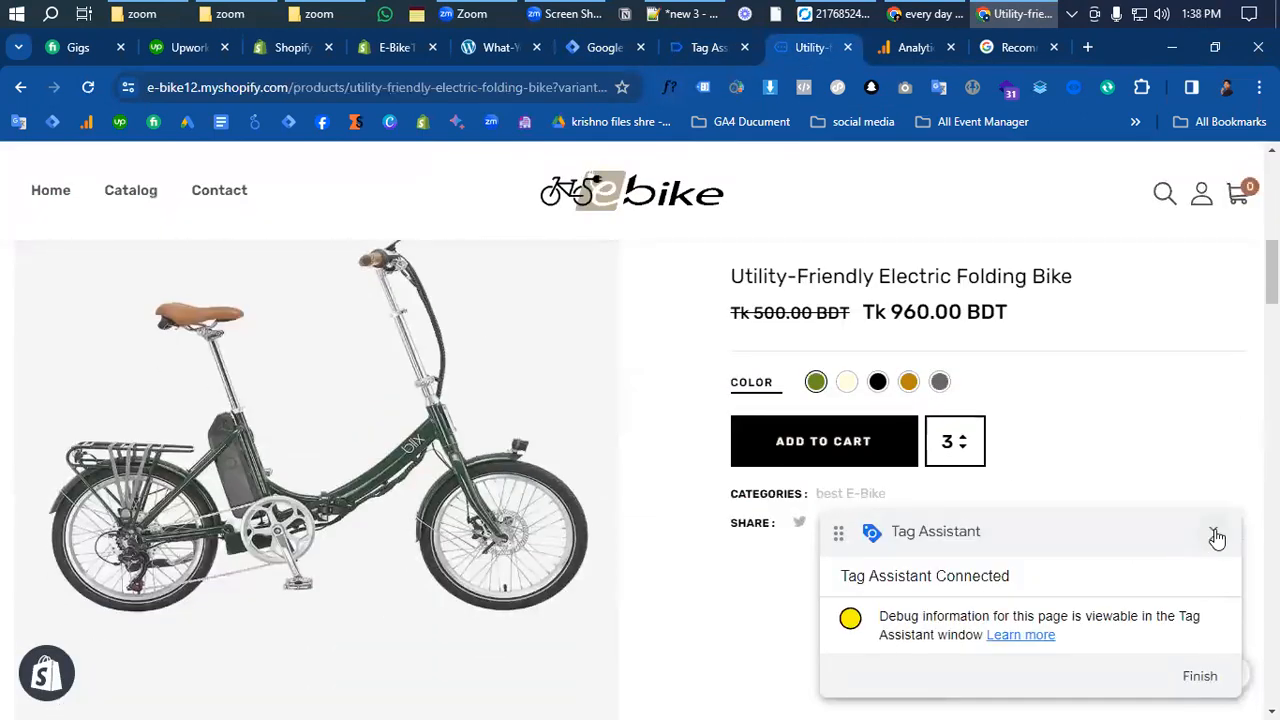
click(1213, 533)
click(880, 442)
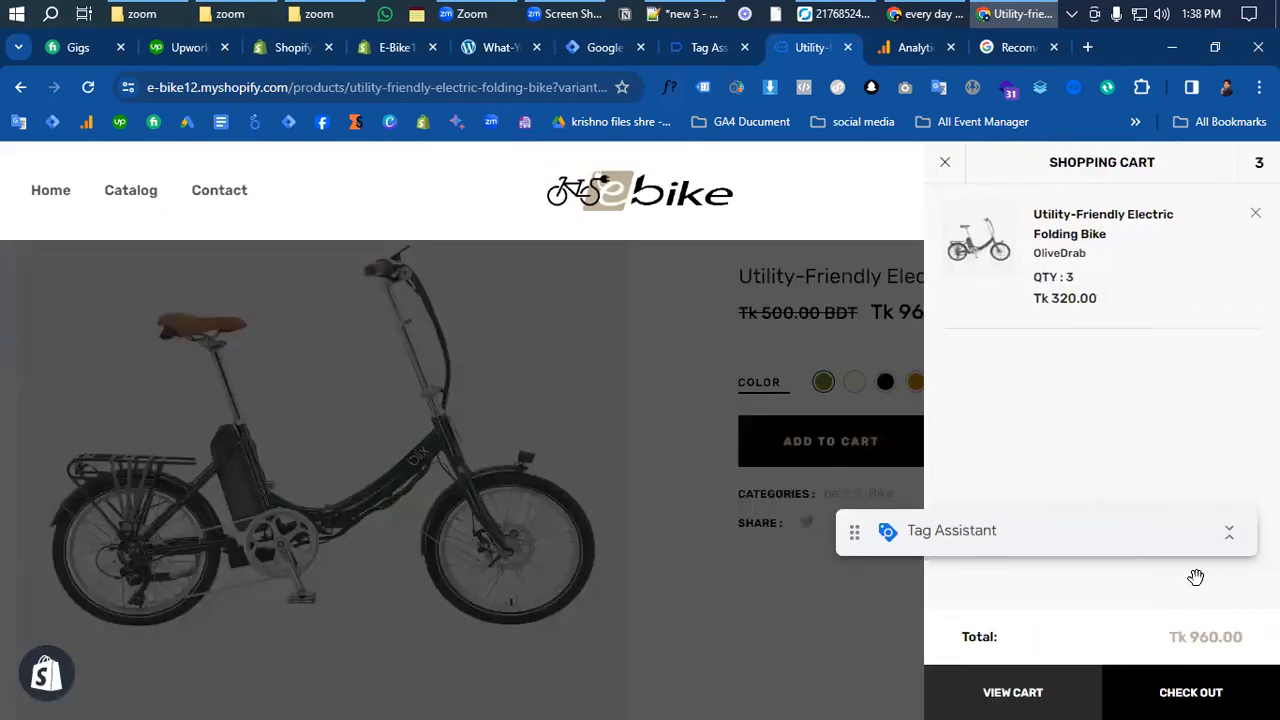
- Go to checkout, autofill contact and delivery details, and fix the contact e-mail typos
click(1238, 698)
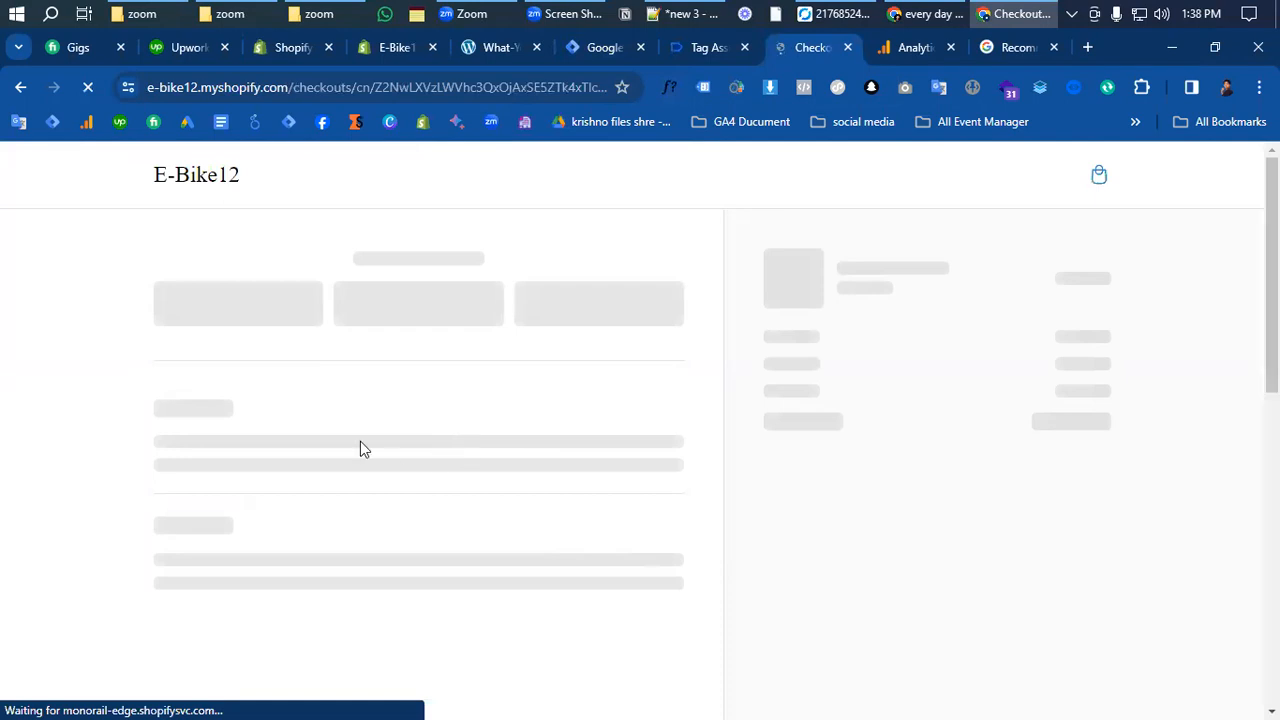
click(334, 314)
click(345, 372)
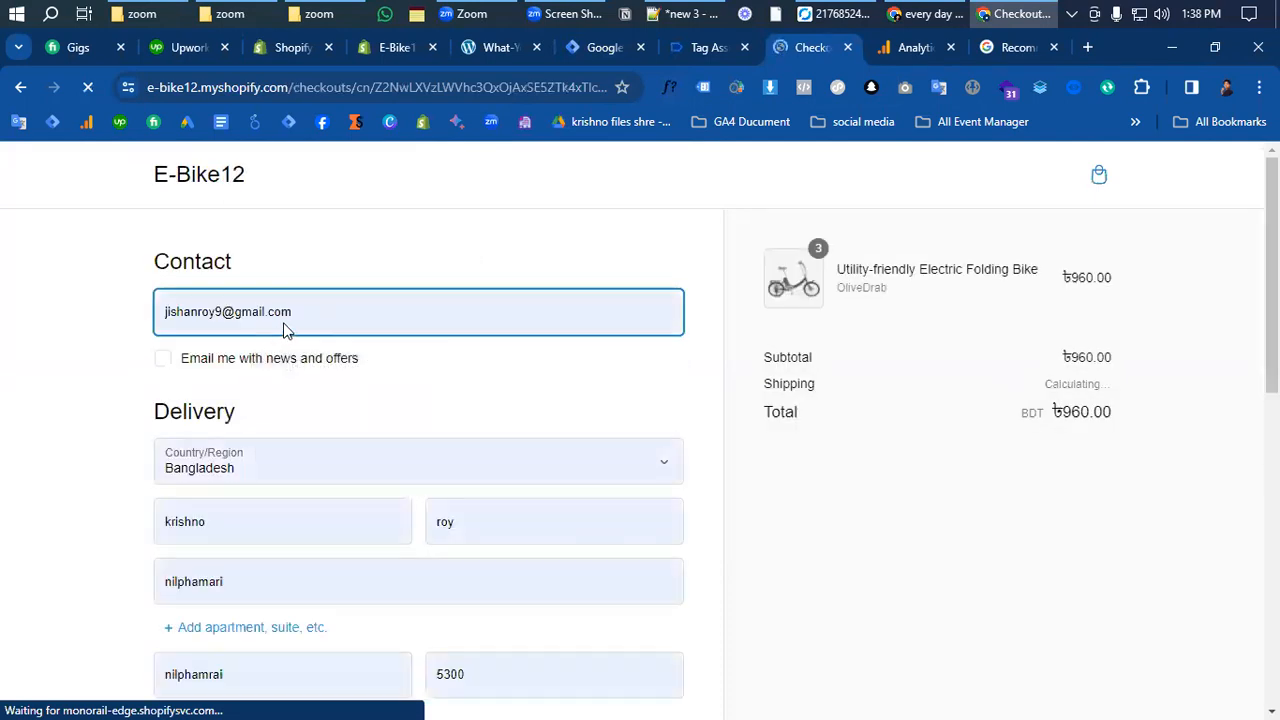
click(209, 316)
text(d)
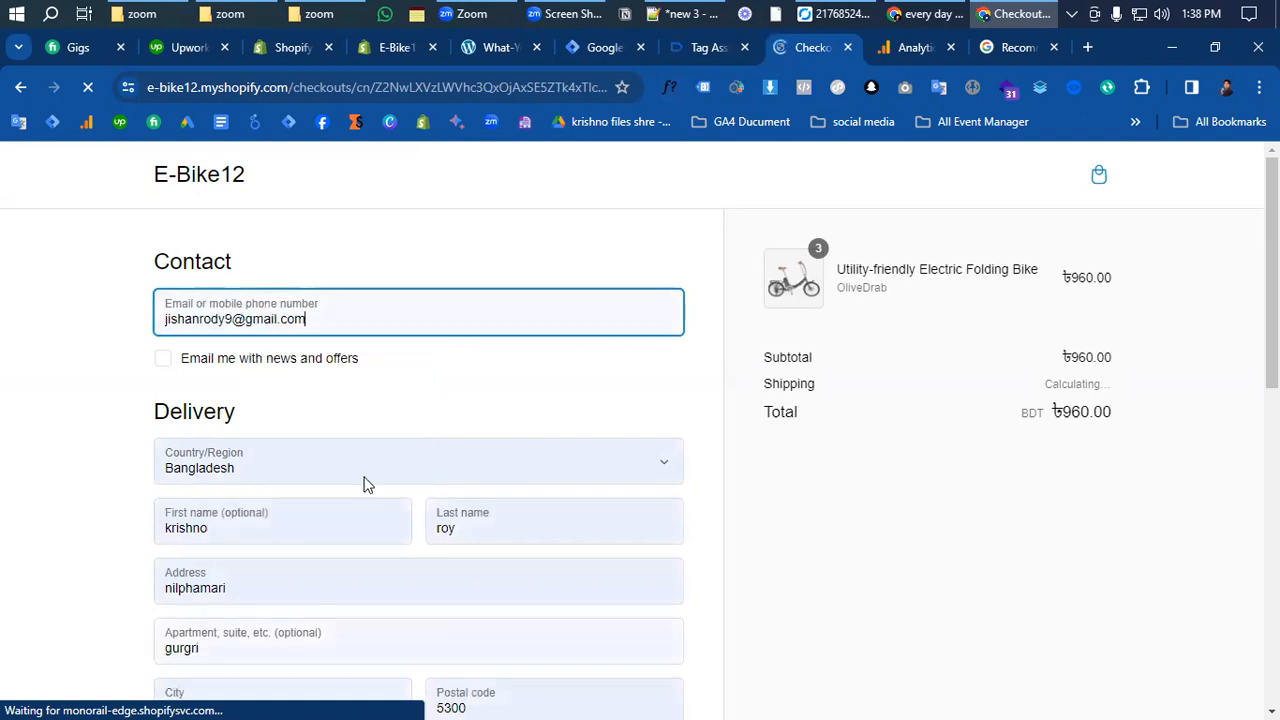
click(223, 320)
text(d)
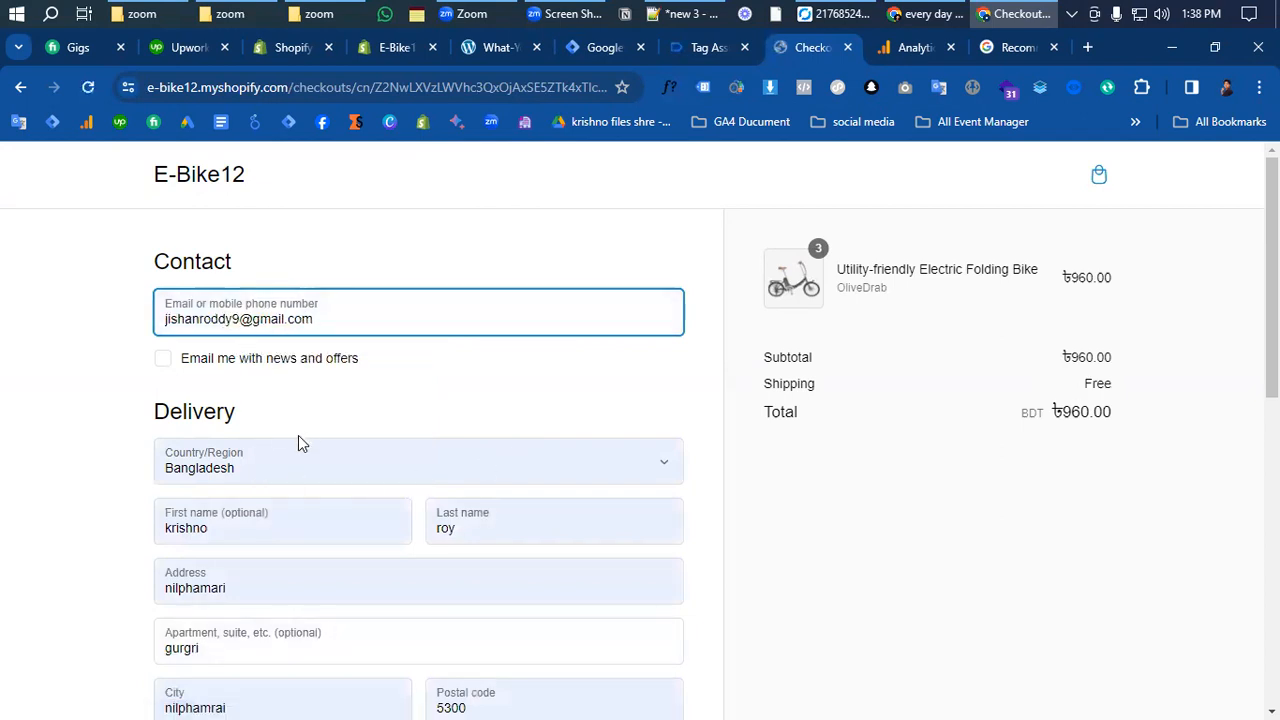
scroll(298, 437, down, 5)
scroll(240, 450, down, 1)
- Enter the test card number, expiry and security code, pay, and check Tag Assistant
click(245, 498)
text(1)
scroll(283, 595, up, 1)
click(266, 655)
scroll(354, 686, down, 1)
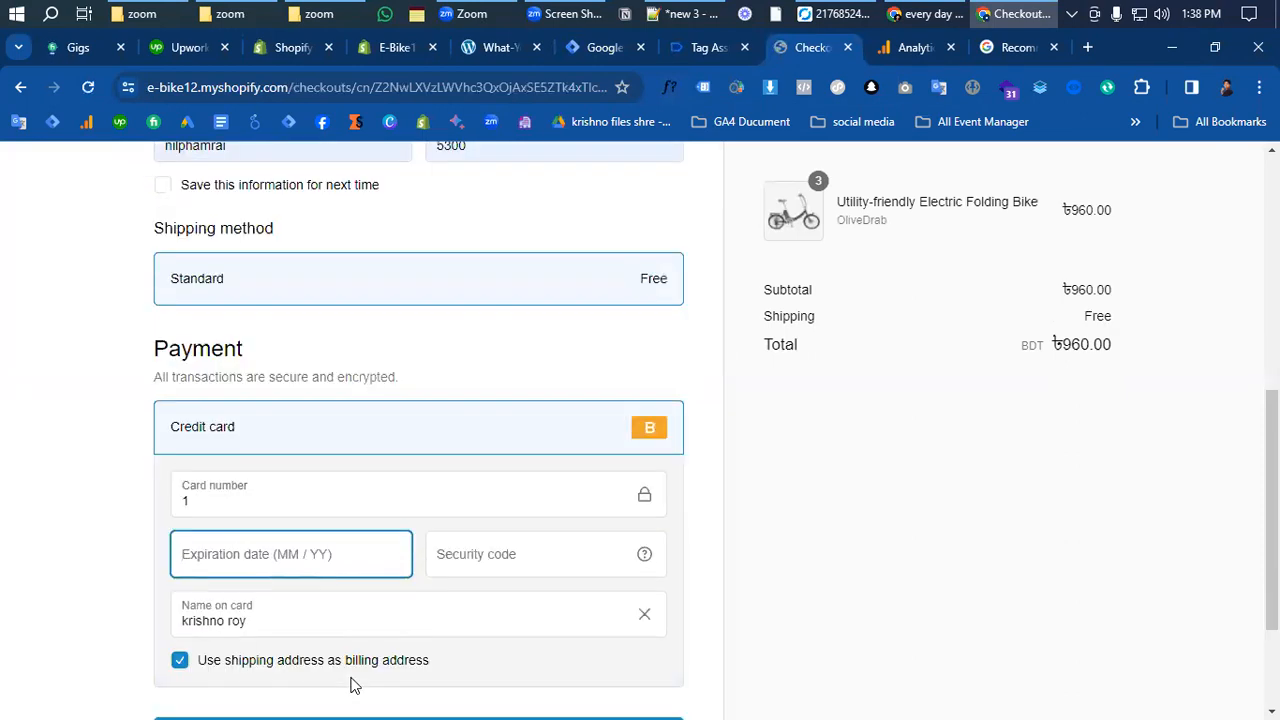
text(02 / 24)
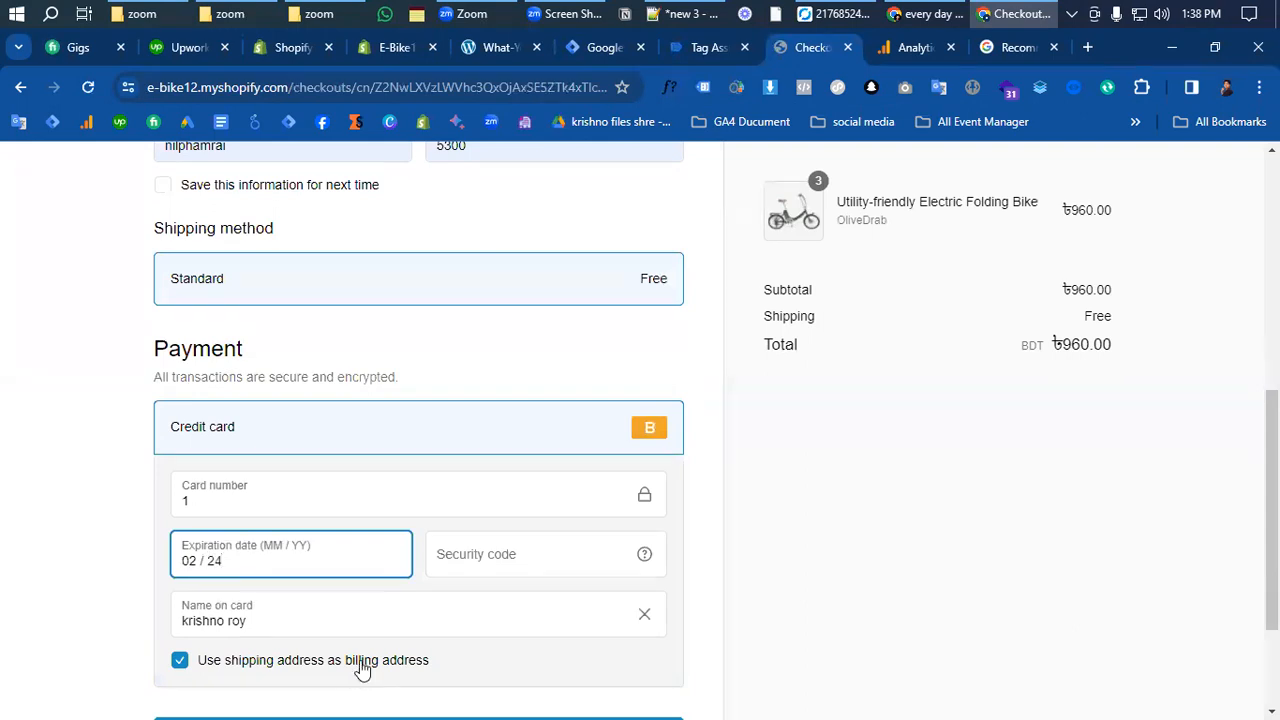
text(100)
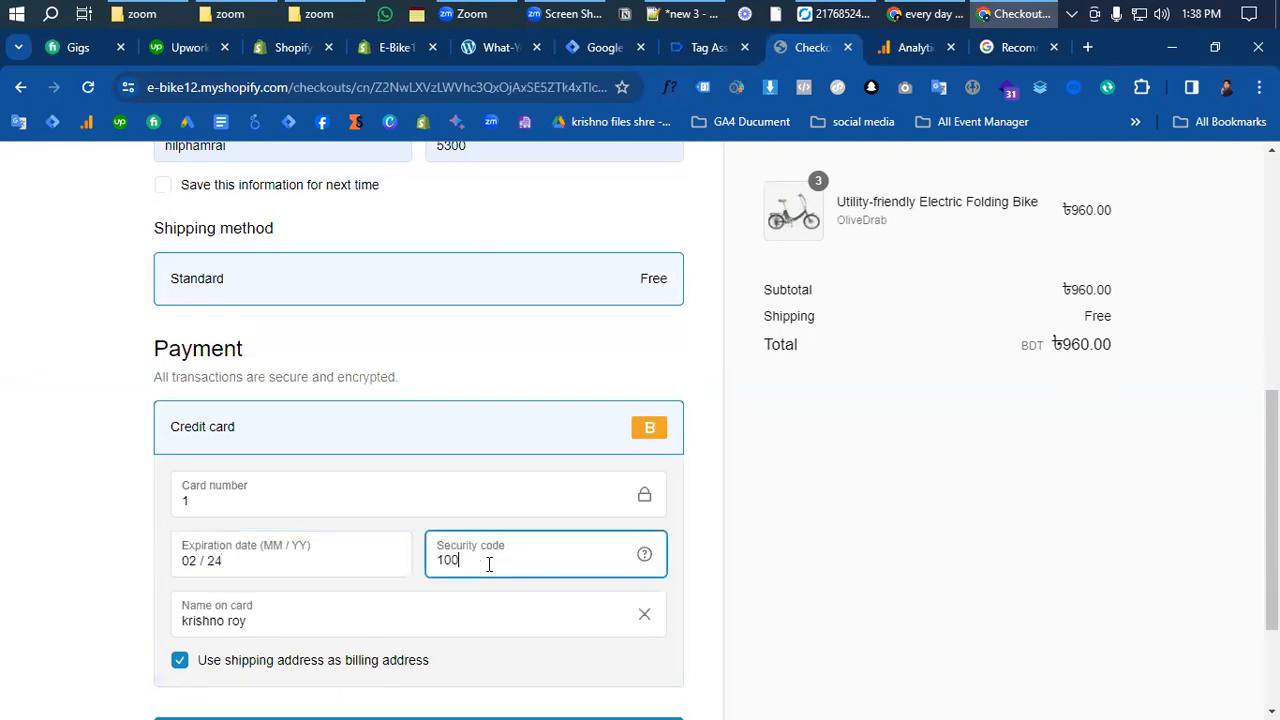
scroll(487, 564, down, 3)
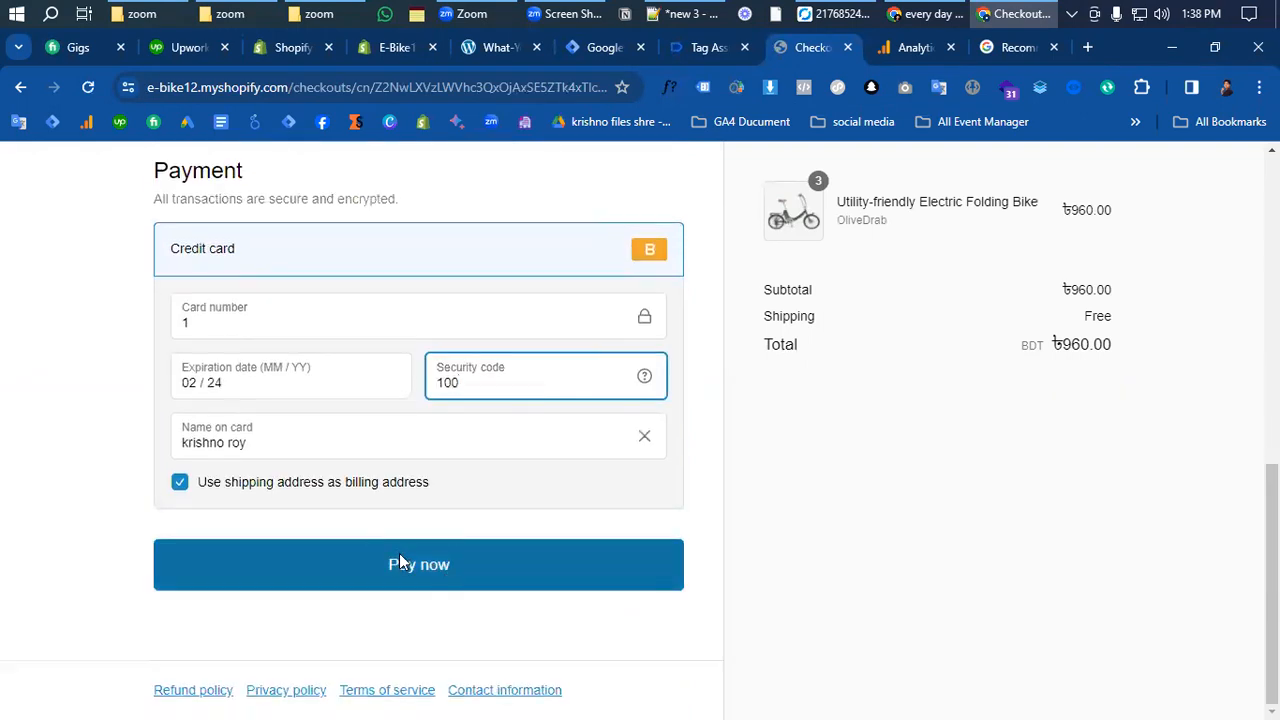
click(400, 562)
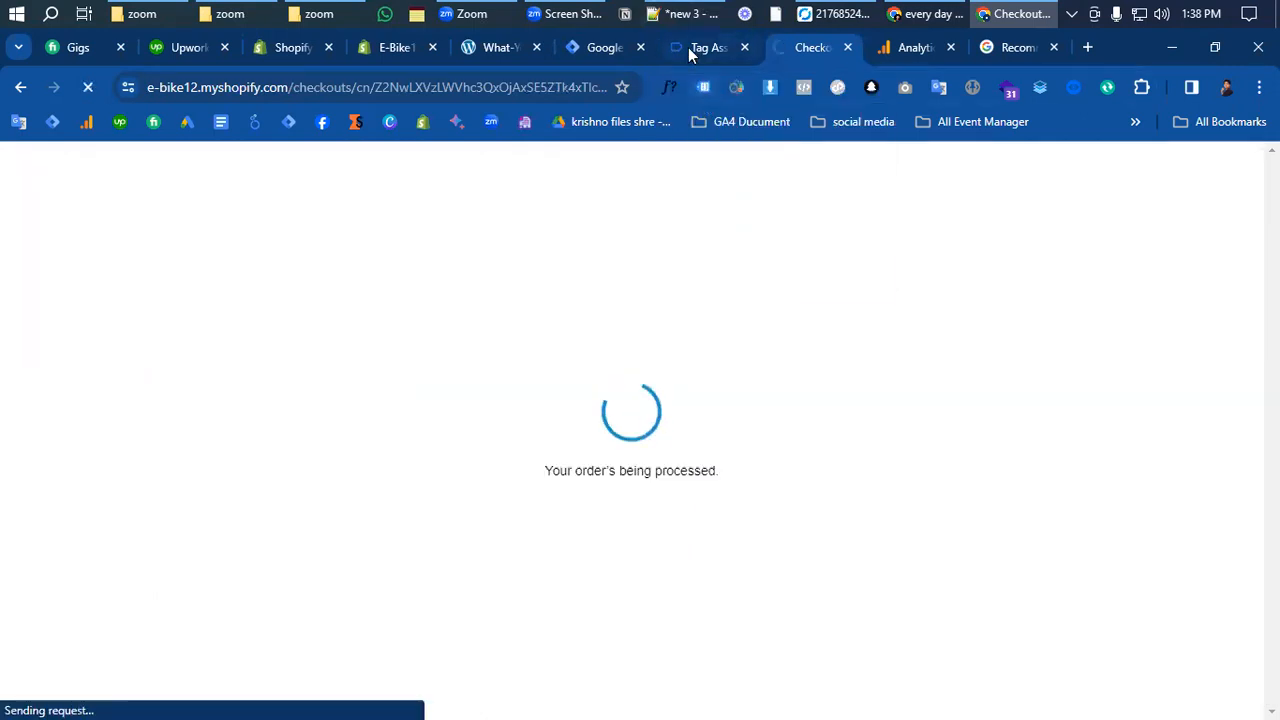
click(688, 47)
scroll(388, 491, down, 3)
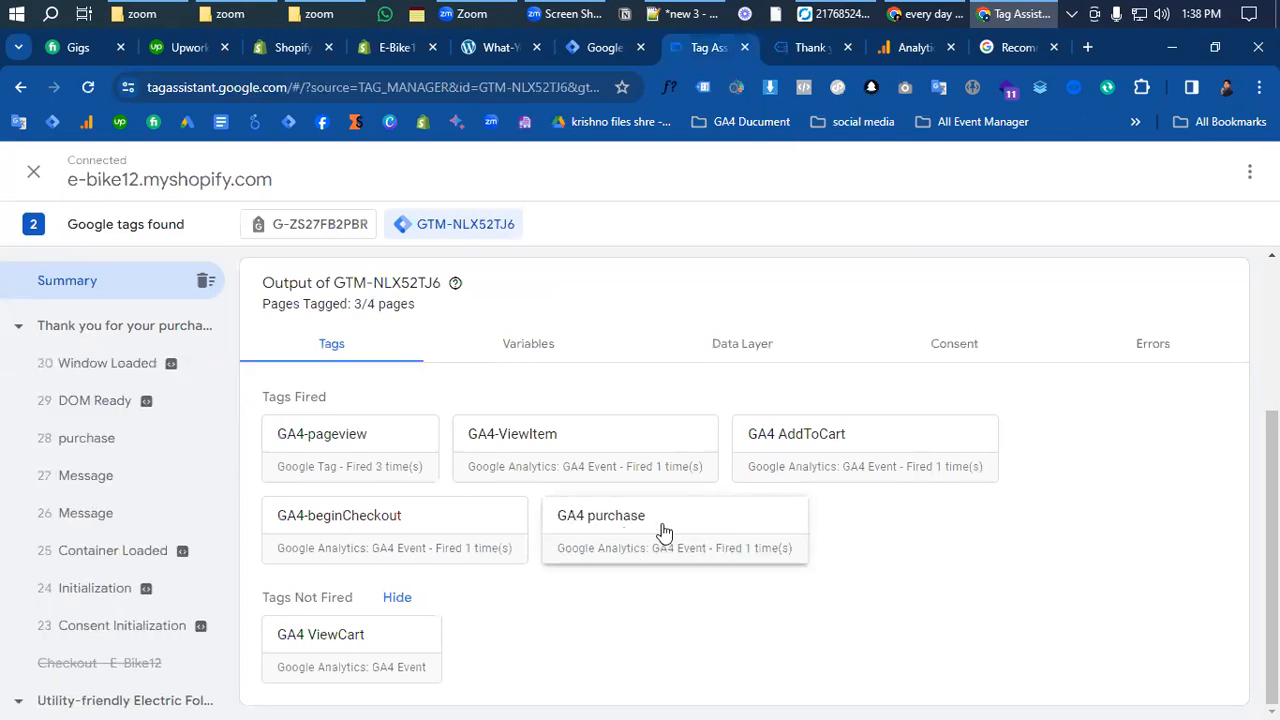
- Open the fired GA4 purchase tag and expand it to view its event parameters and Measurement ID
click(677, 510)
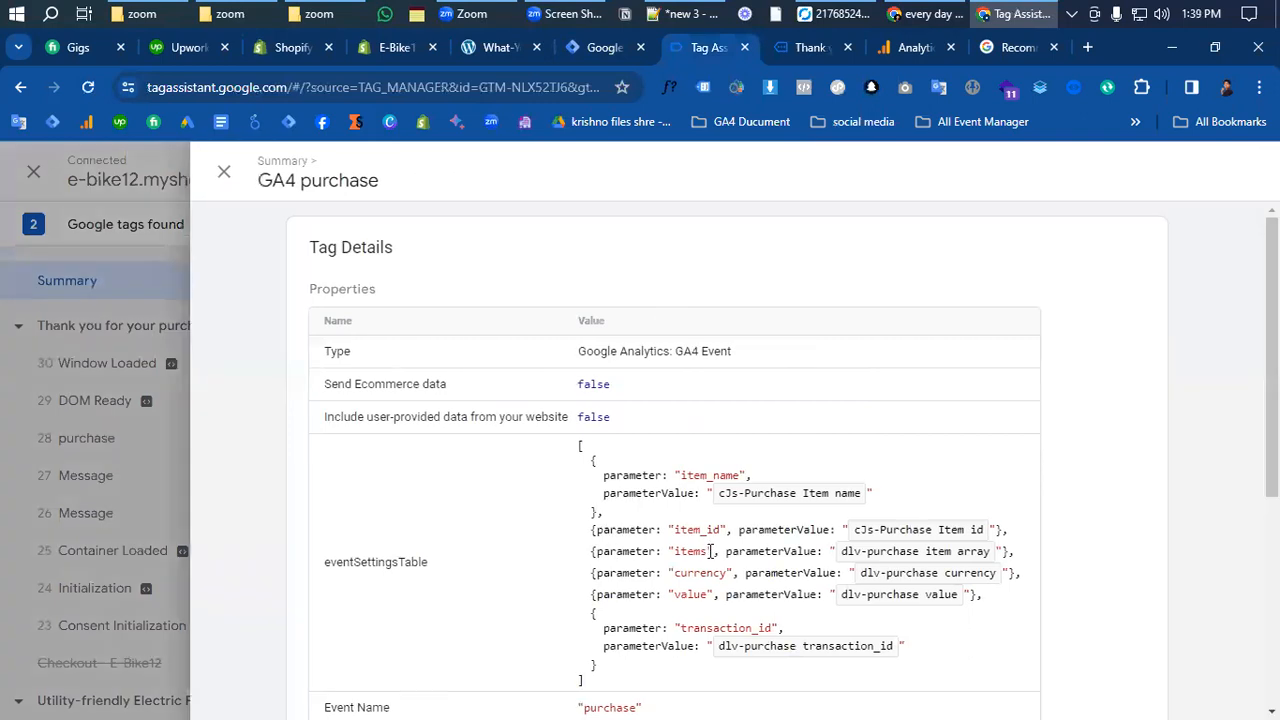
scroll(710, 540, down, 2)
click(714, 545)
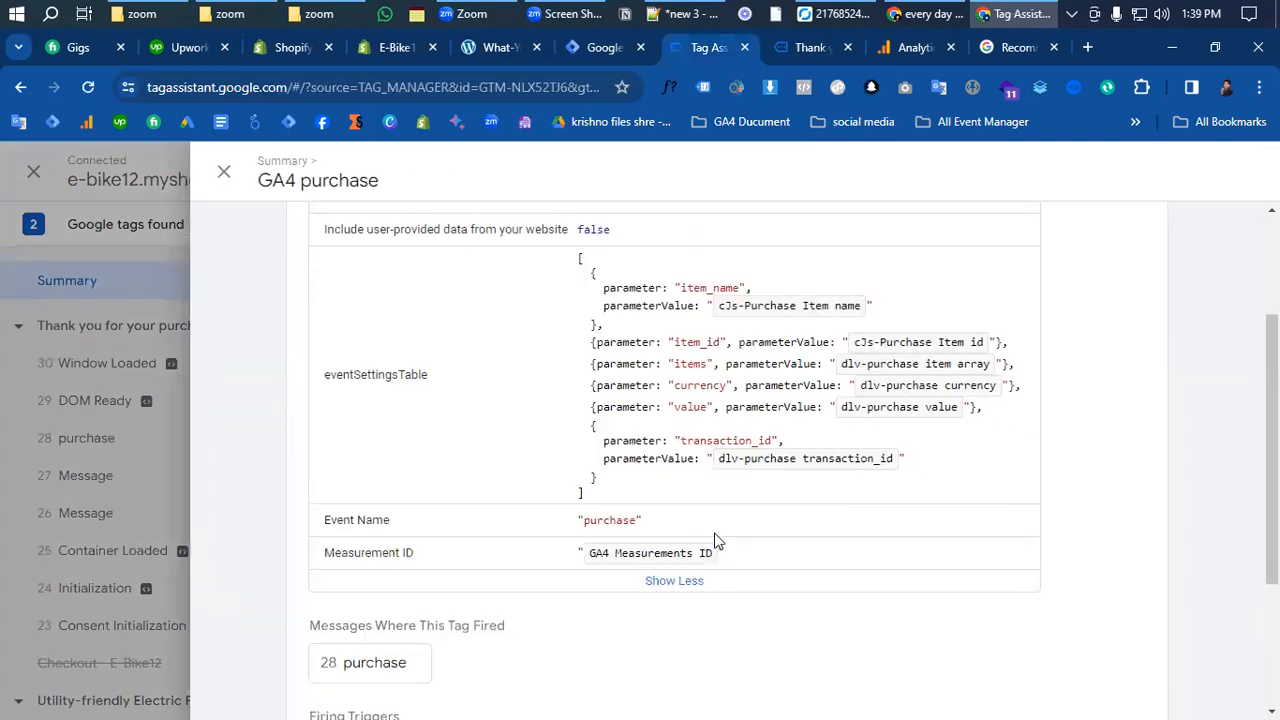
scroll(714, 540, down, 1)
scroll(714, 391, up, 3)
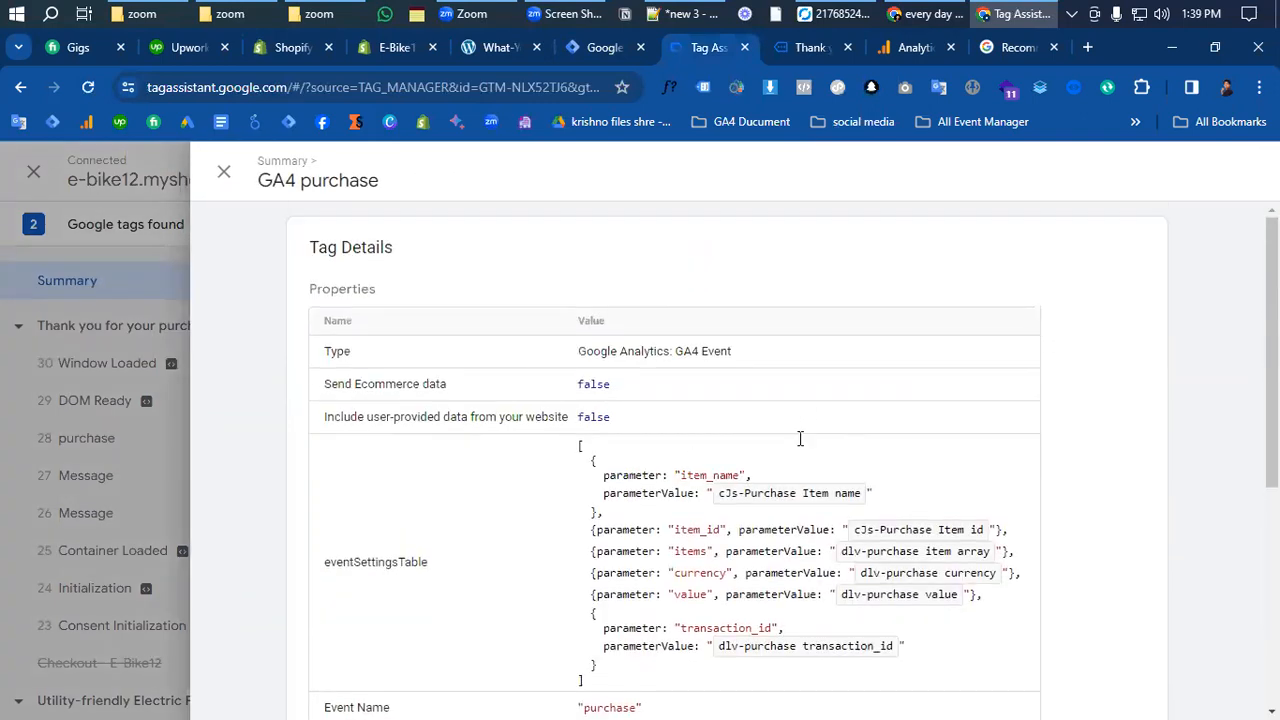
scroll(800, 438, down, 4)
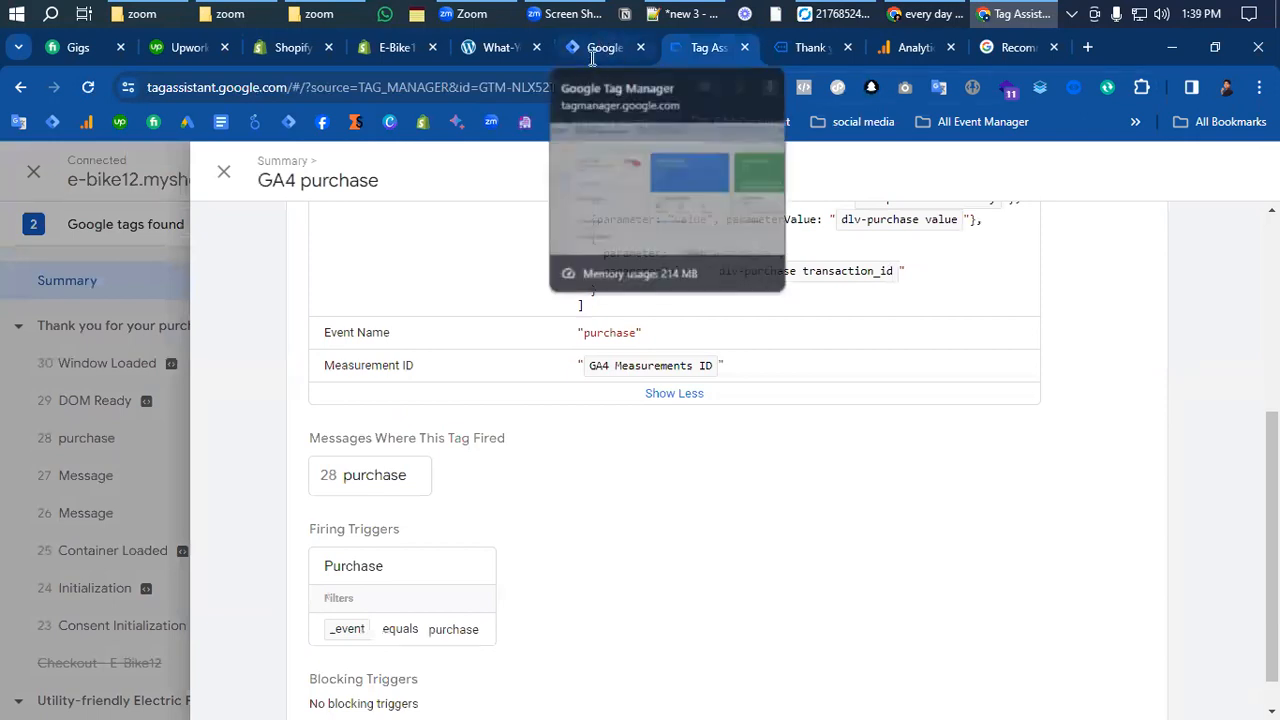